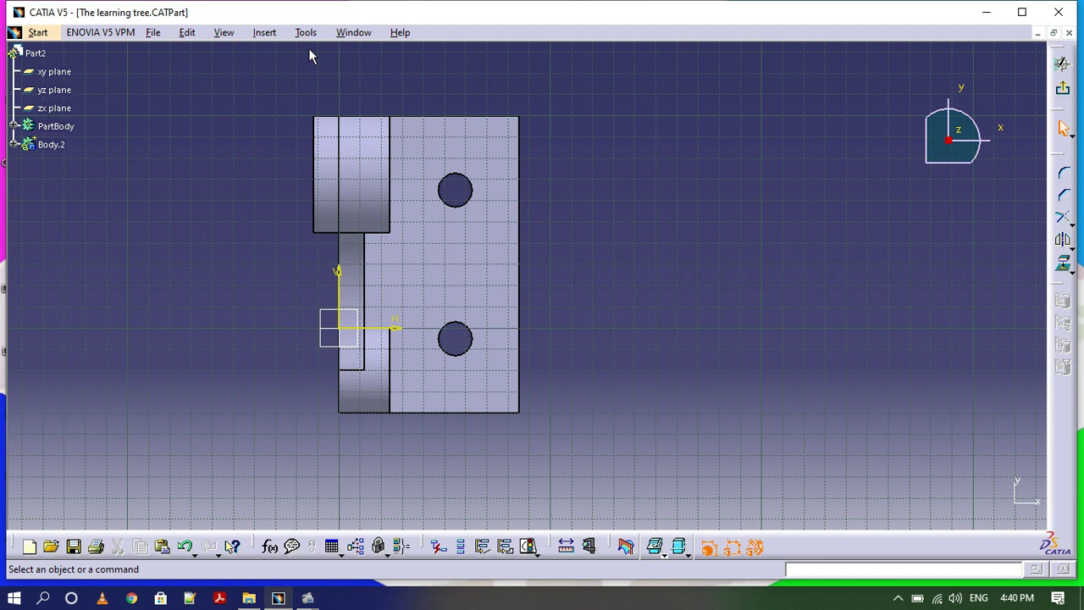
- Sketch a closed rectangular profile around the bracket with the Profile tool, with its upper corner at H -20, V 110
click(306, 33)
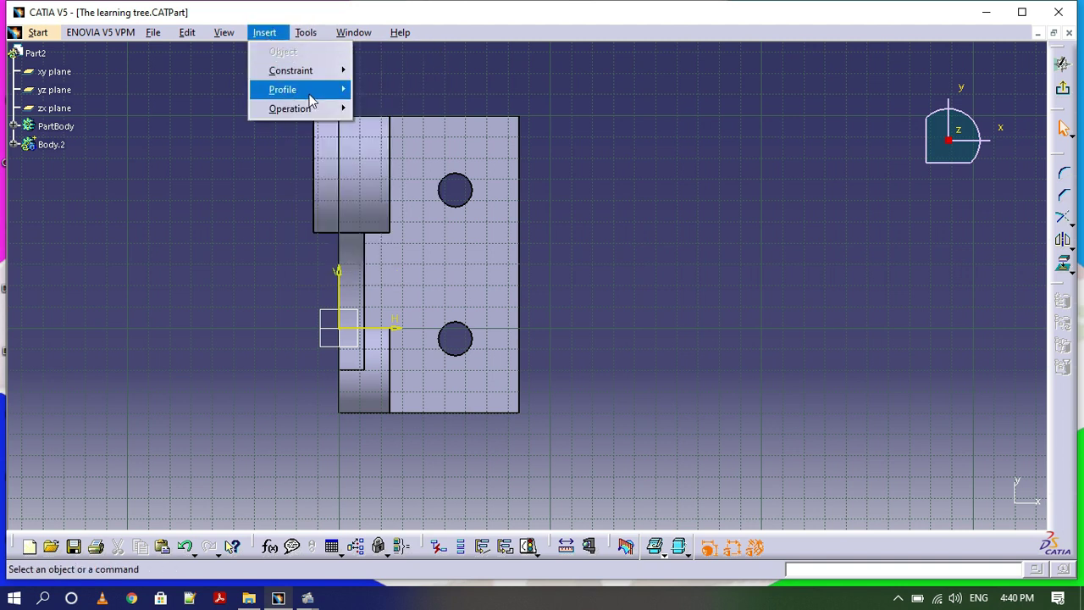
click(368, 89)
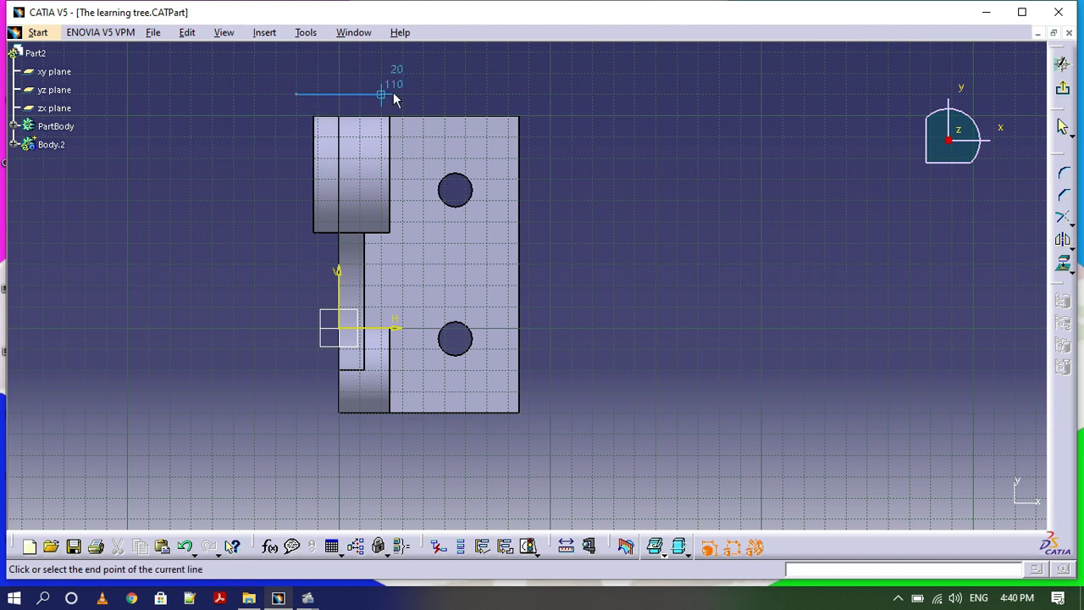
click(297, 415)
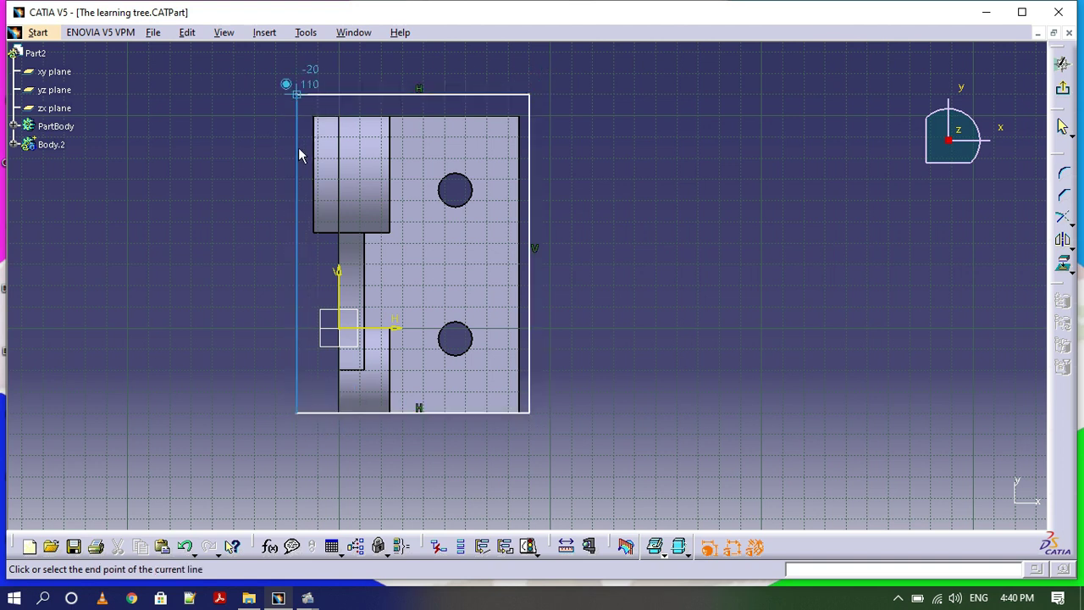
click(299, 96)
- Constrain the rectangle's upper line to the bracket's upper edge with an offset of 0
click(264, 32)
mouse_move(290, 70)
mouse_move(411, 90)
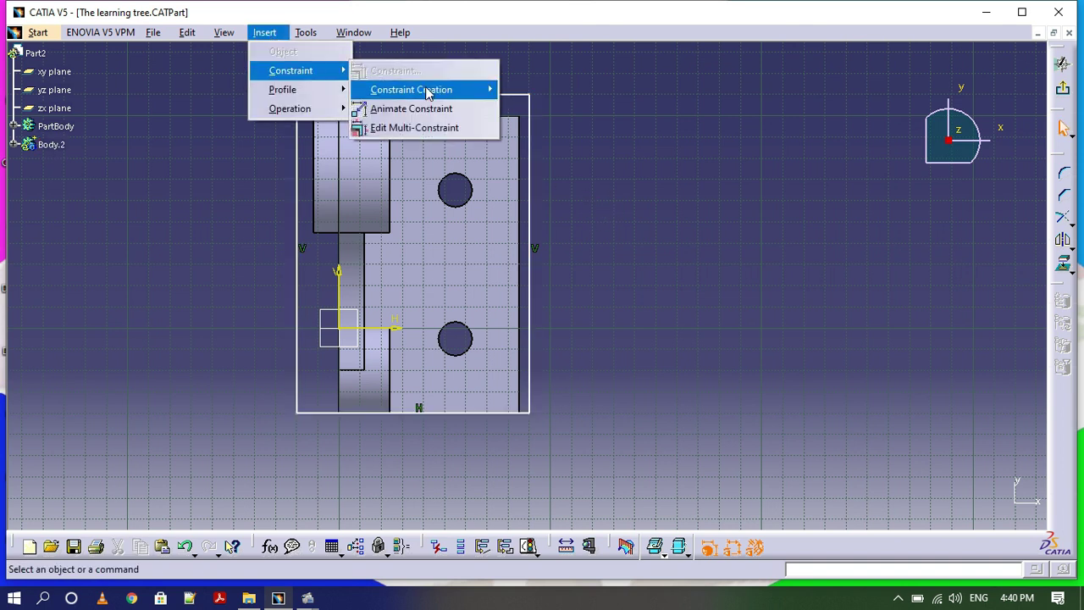
click(540, 89)
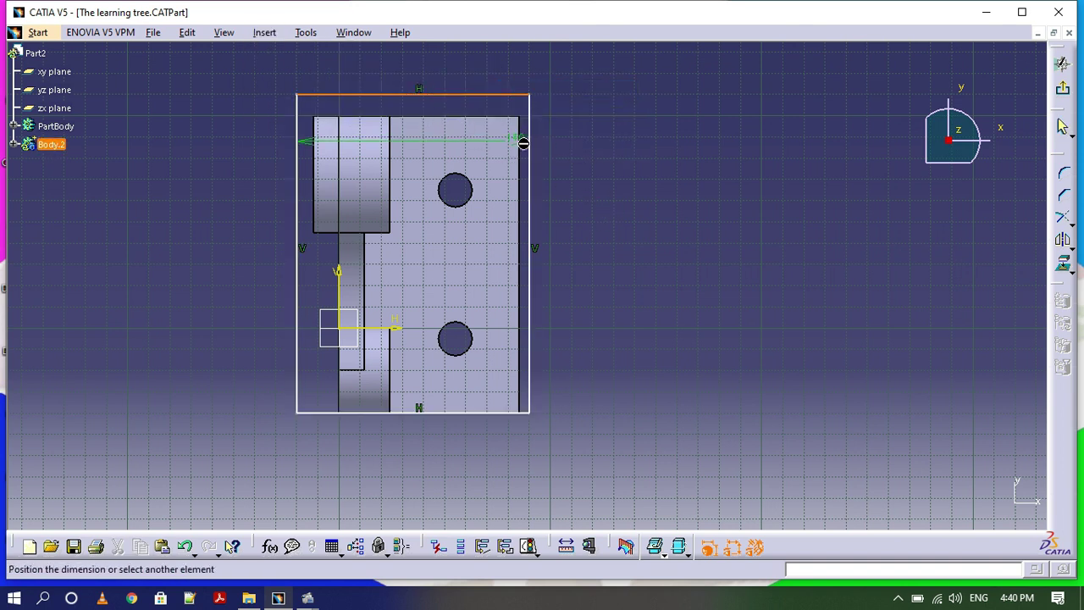
click(609, 111)
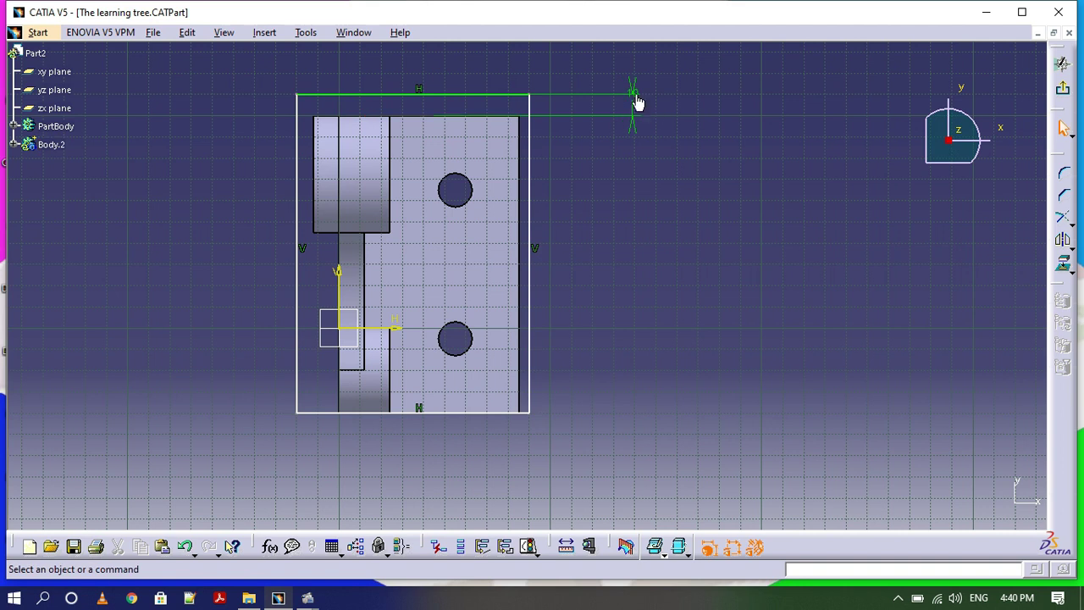
double_click(642, 93)
text(0)
key(Return)
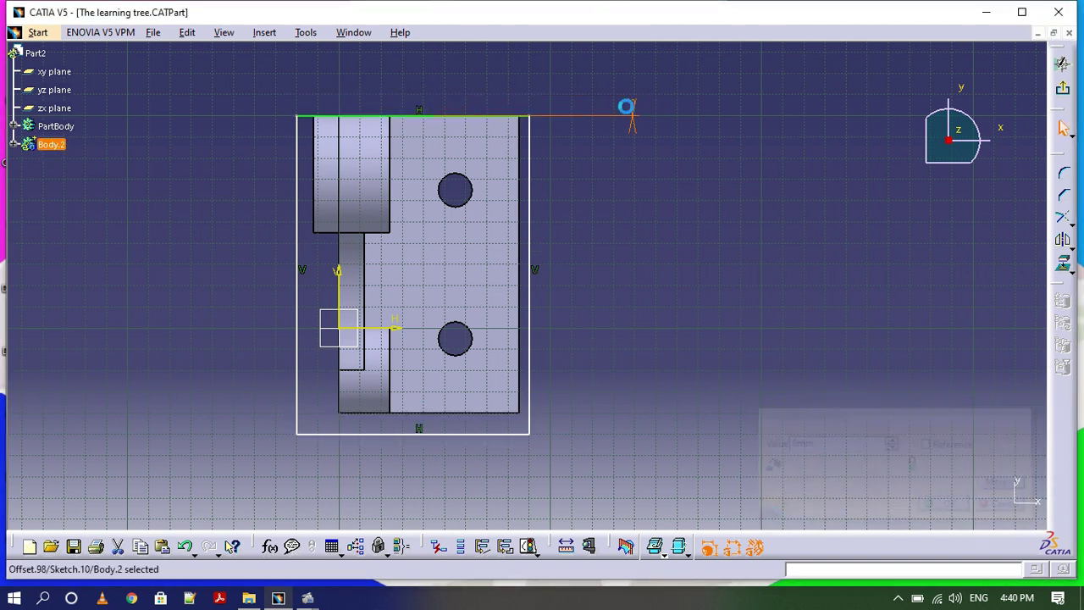
- Constrain the rectangle's lower line to the bracket's lower edge with an offset of 0
click(276, 33)
mouse_move(297, 70)
mouse_move(411, 89)
click(525, 89)
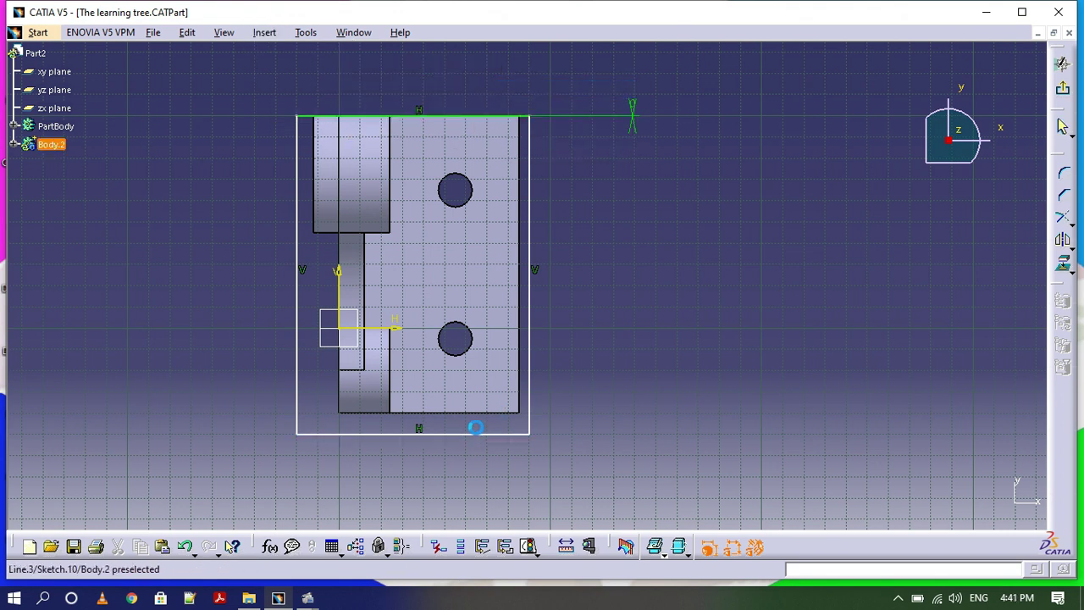
click(484, 414)
click(489, 433)
click(748, 421)
double_click(759, 417)
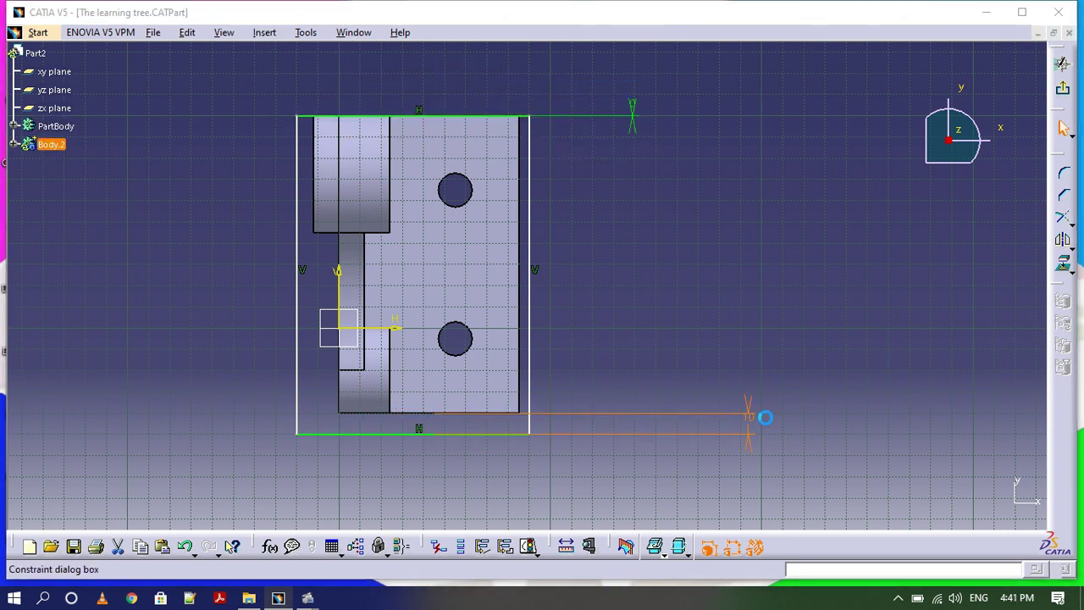
double_click(765, 417)
key(Return)
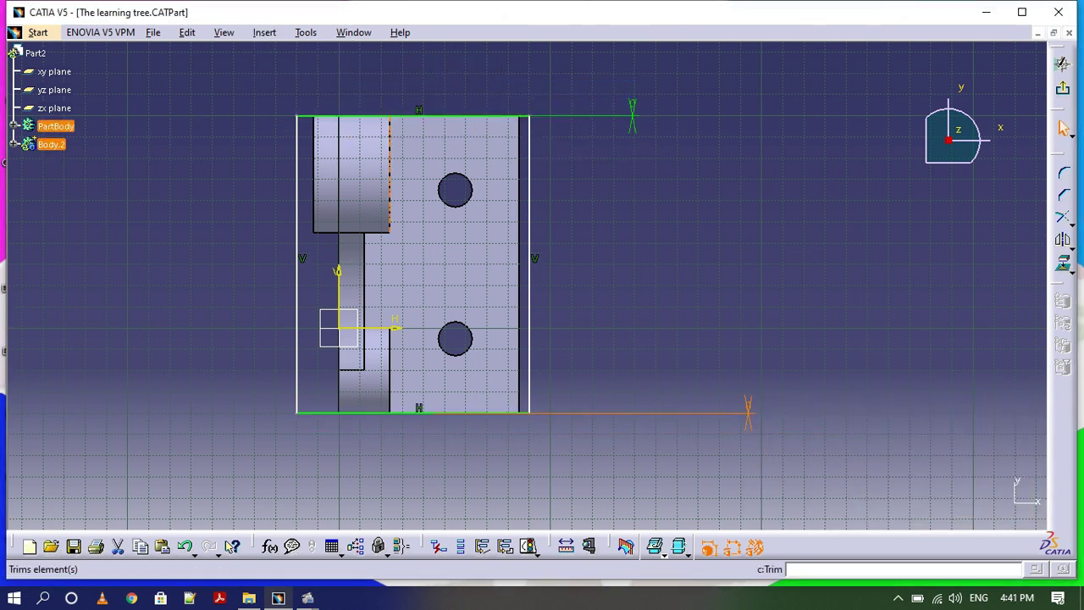
- Constrain the vertical line beside the two base holes to the bracket's outer edge with an offset of 0
click(264, 33)
mouse_move(301, 72)
mouse_move(419, 87)
click(559, 90)
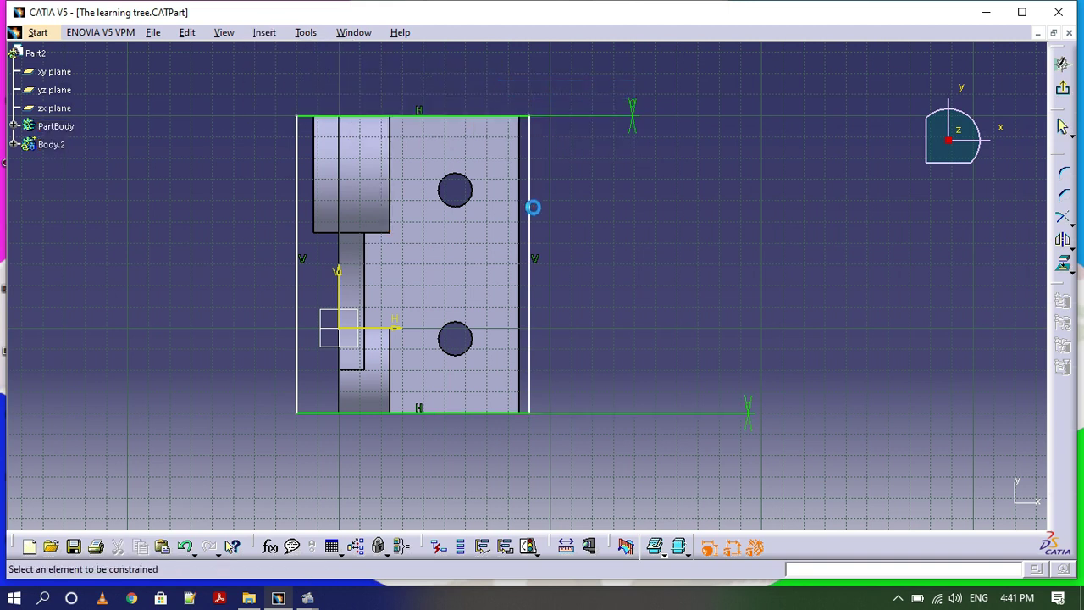
click(532, 222)
click(649, 233)
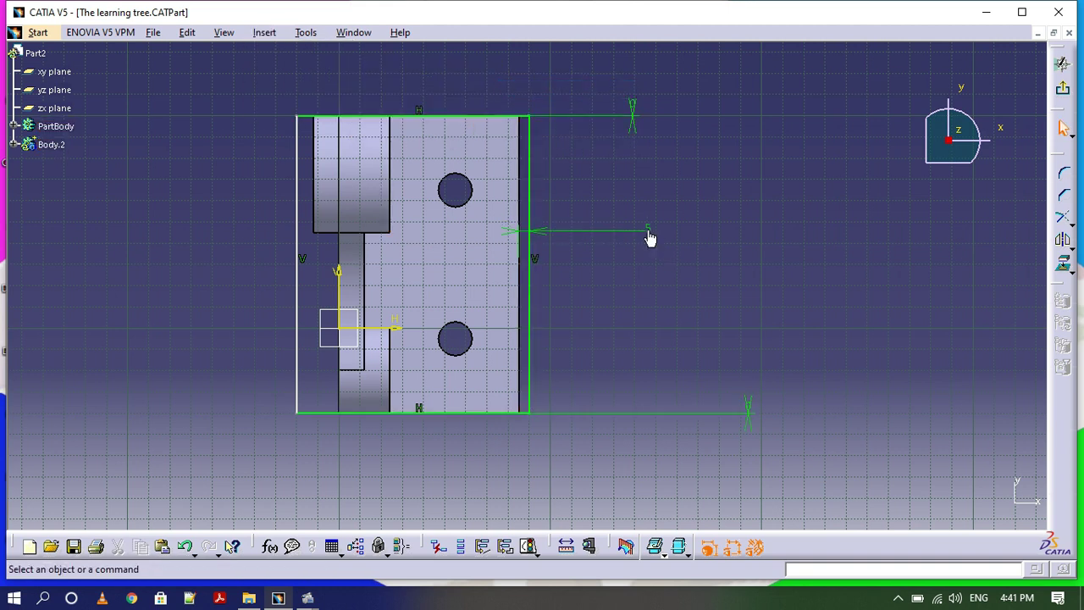
double_click(648, 228)
text(0)
key(Return)
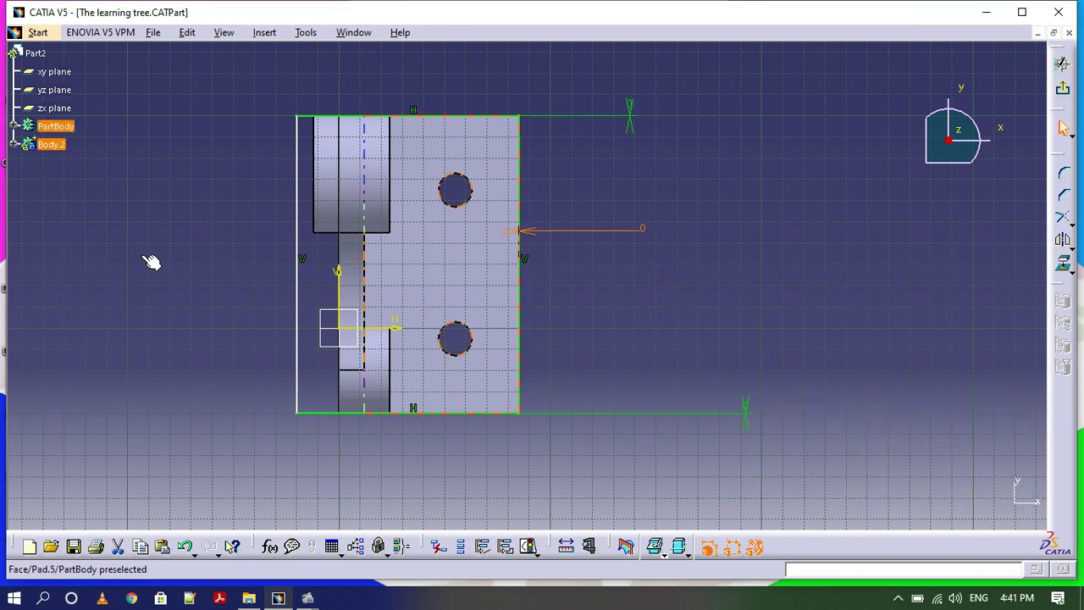
- Constrain the remaining vertical line to the outer edge of the large cylindrical boss with an offset of 0
click(265, 32)
mouse_move(288, 92)
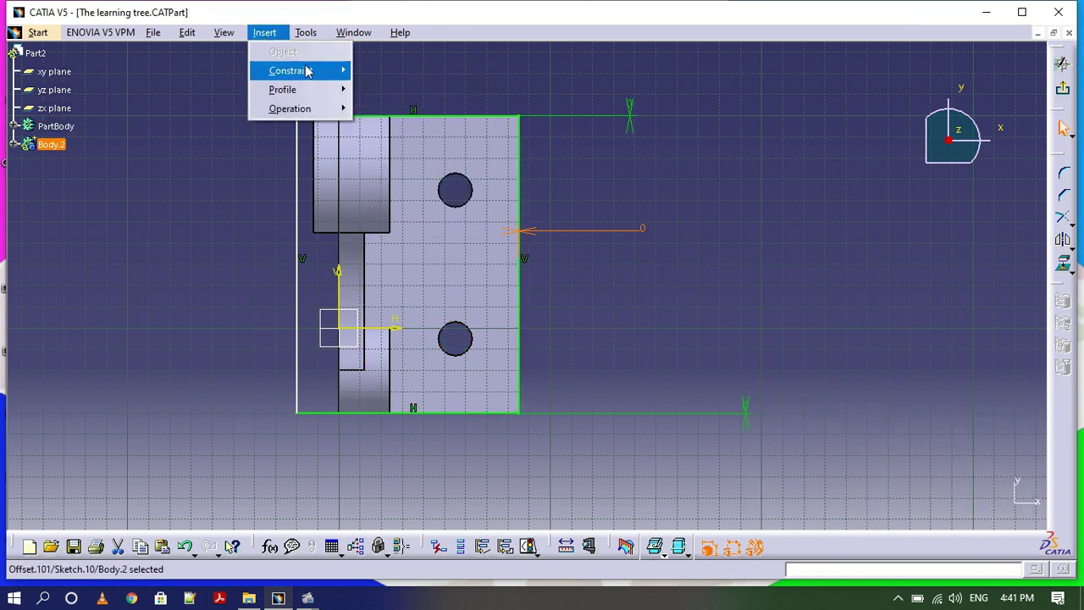
mouse_move(305, 70)
mouse_move(411, 90)
click(517, 90)
click(296, 170)
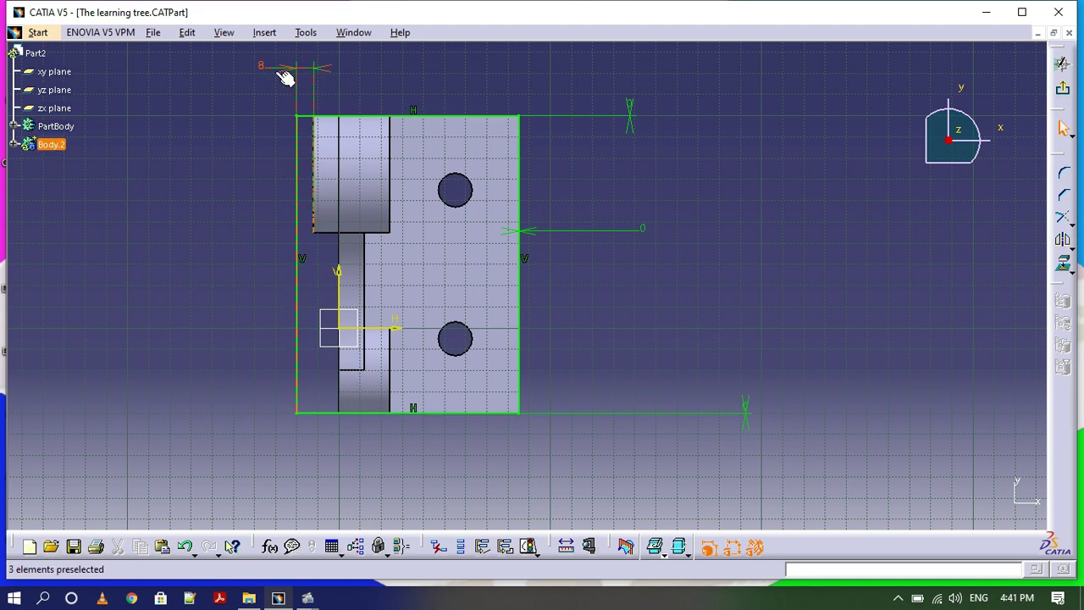
double_click(285, 76)
text(0)
key(Return)
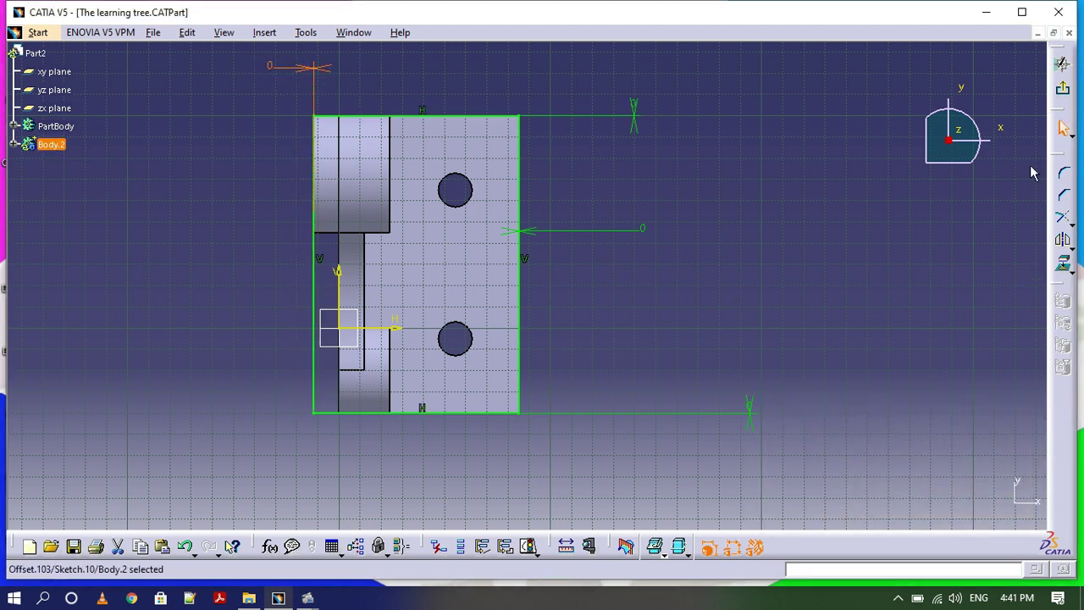
- Exit the sketch and pad the rectangle with mirrored extent and a length of 79 mm to form the stock block
click(1064, 64)
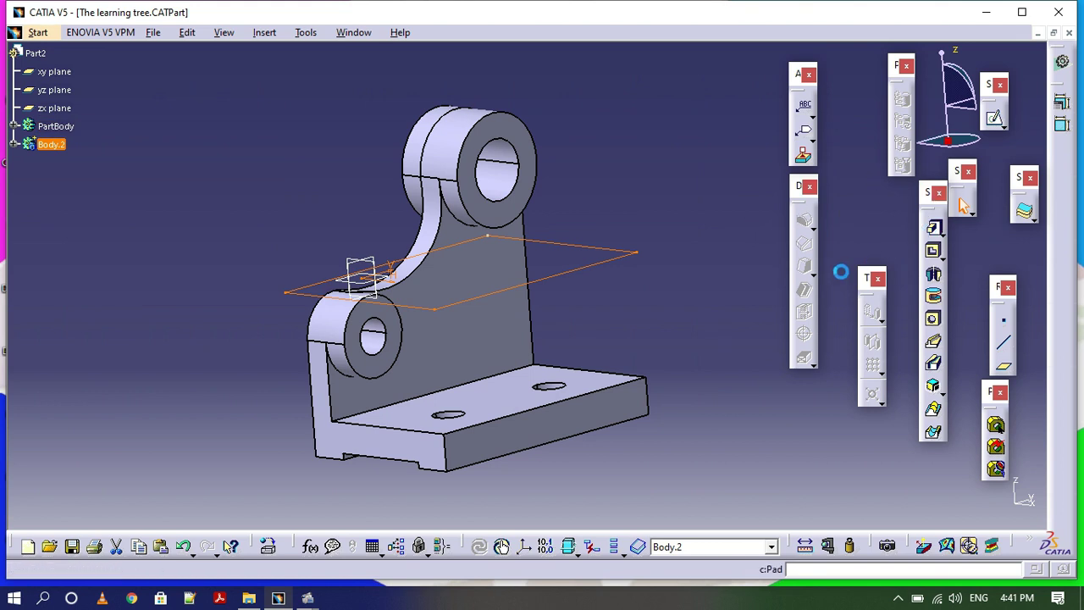
middle_drag(631, 395, 680, 456)
click(179, 346)
click(184, 324)
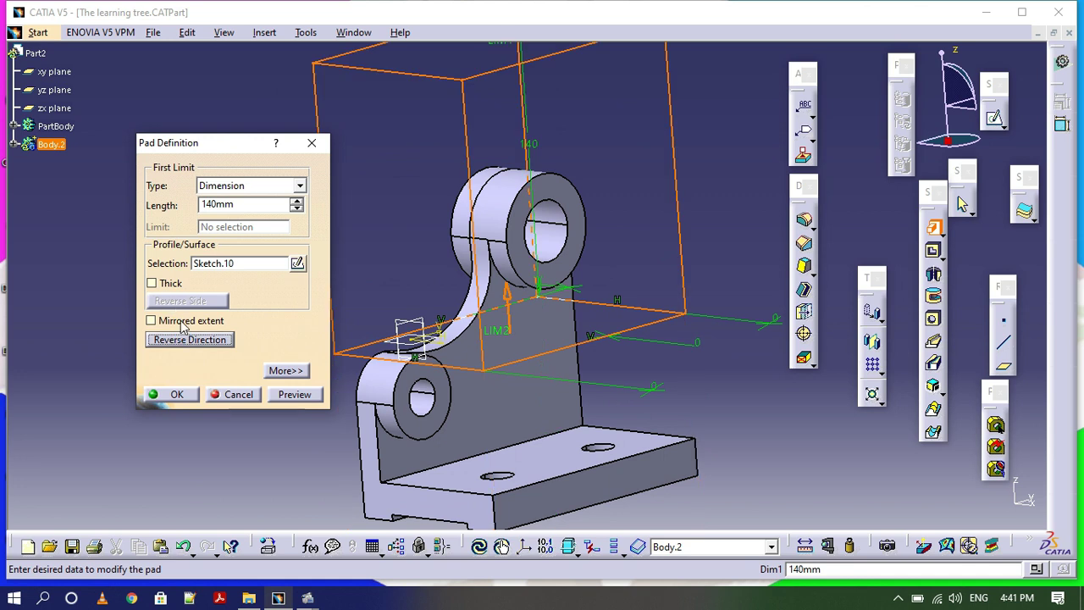
click(297, 209)
click(297, 209)
click(296, 209)
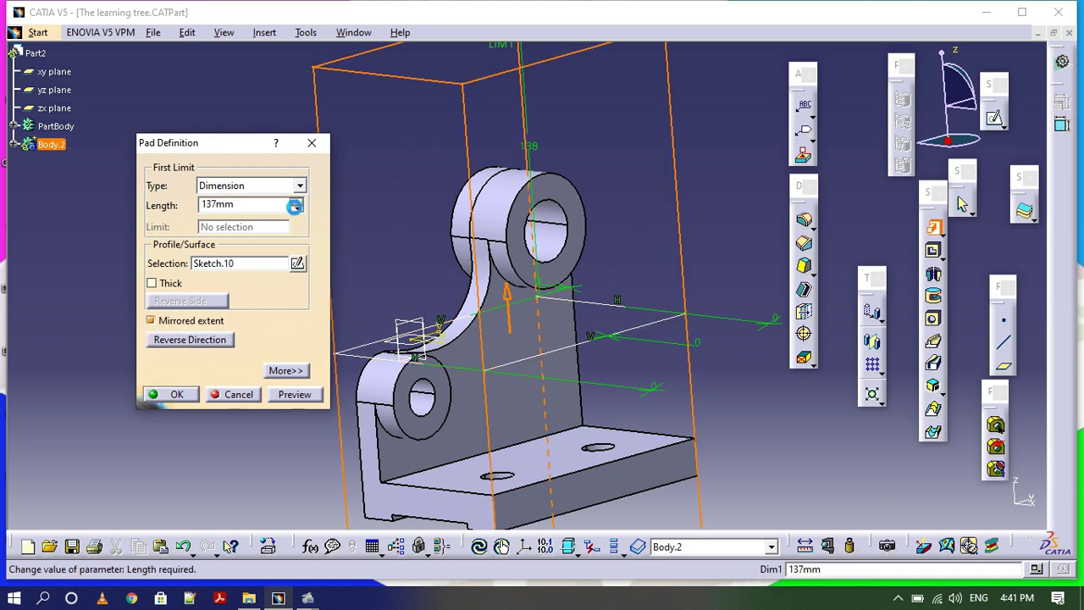
click(297, 209)
click(296, 210)
click(297, 210)
click(296, 209)
click(296, 209)
click(296, 209)
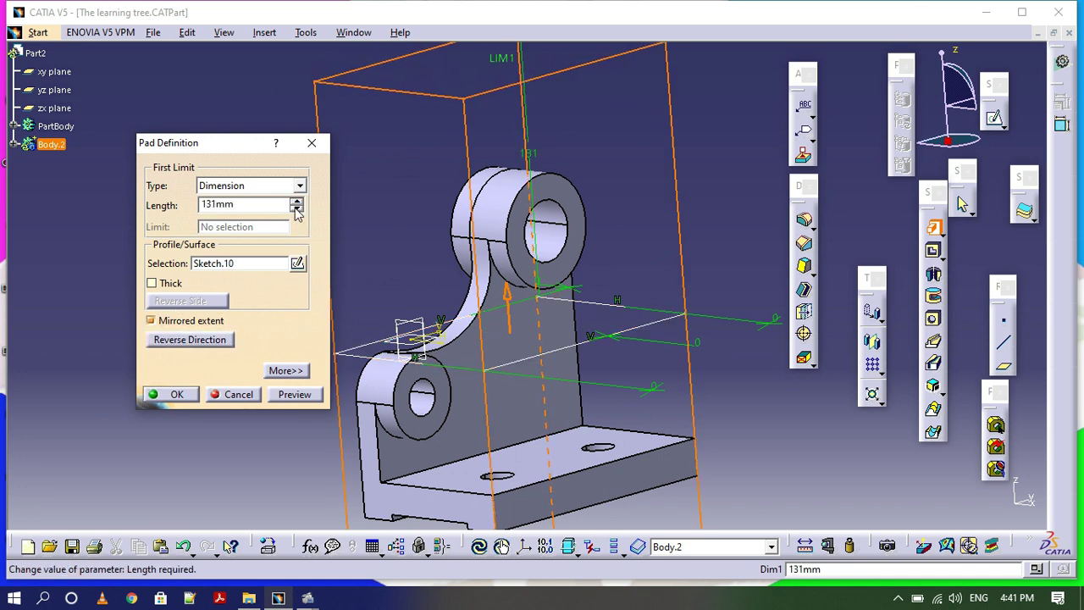
click(297, 209)
click(297, 210)
click(296, 209)
double_click(296, 209)
click(297, 210)
click(296, 209)
click(296, 209)
click(297, 210)
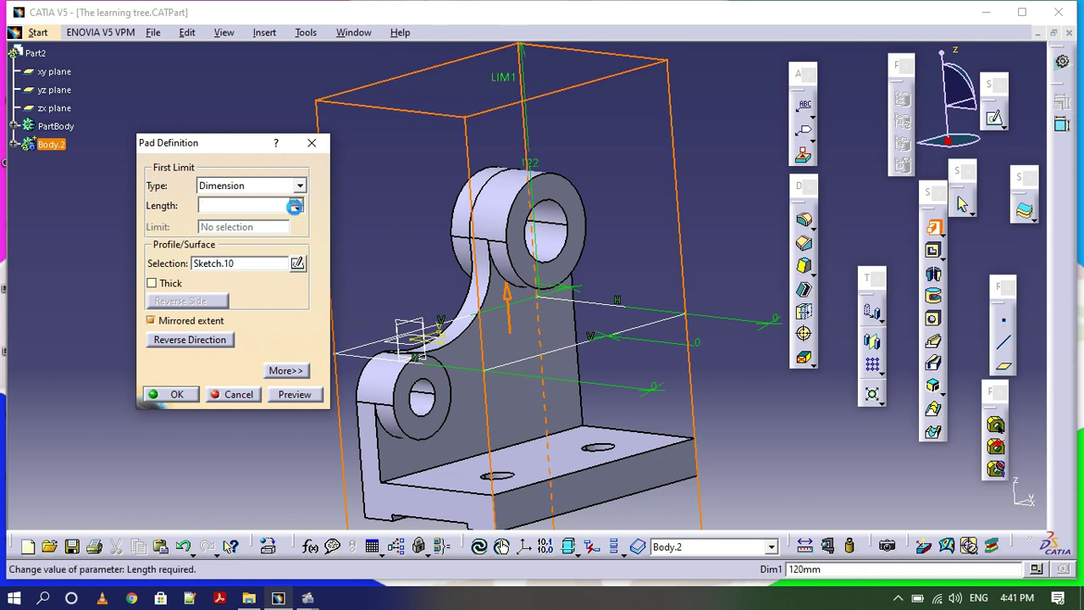
click(296, 209)
click(296, 210)
click(296, 209)
click(296, 209)
click(296, 209)
click(296, 209)
click(296, 210)
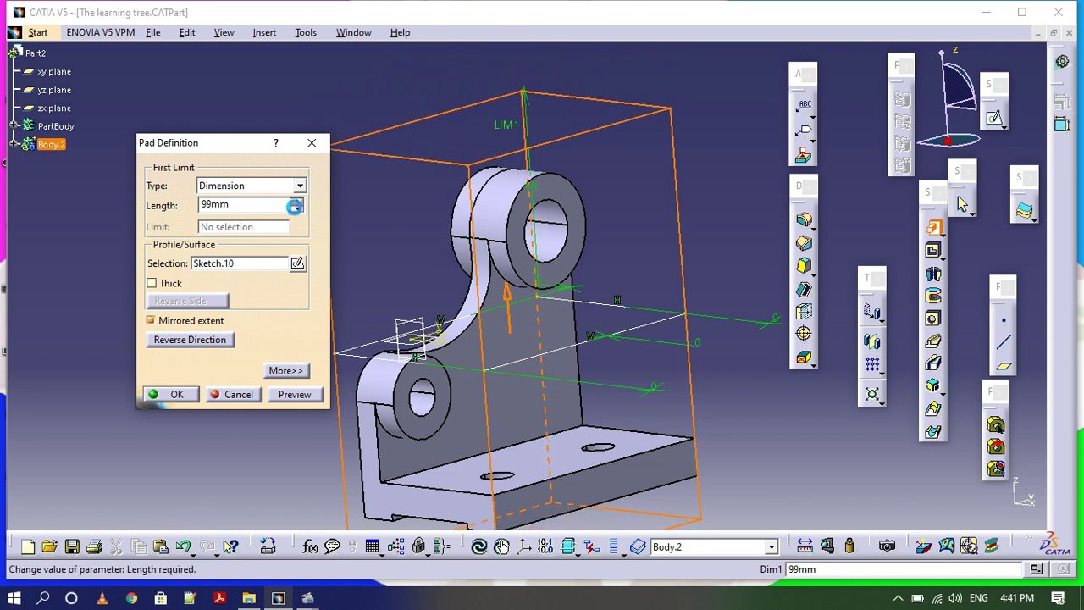
click(296, 209)
click(297, 209)
click(297, 209)
click(297, 209)
click(297, 209)
click(296, 210)
click(296, 209)
click(296, 209)
click(297, 209)
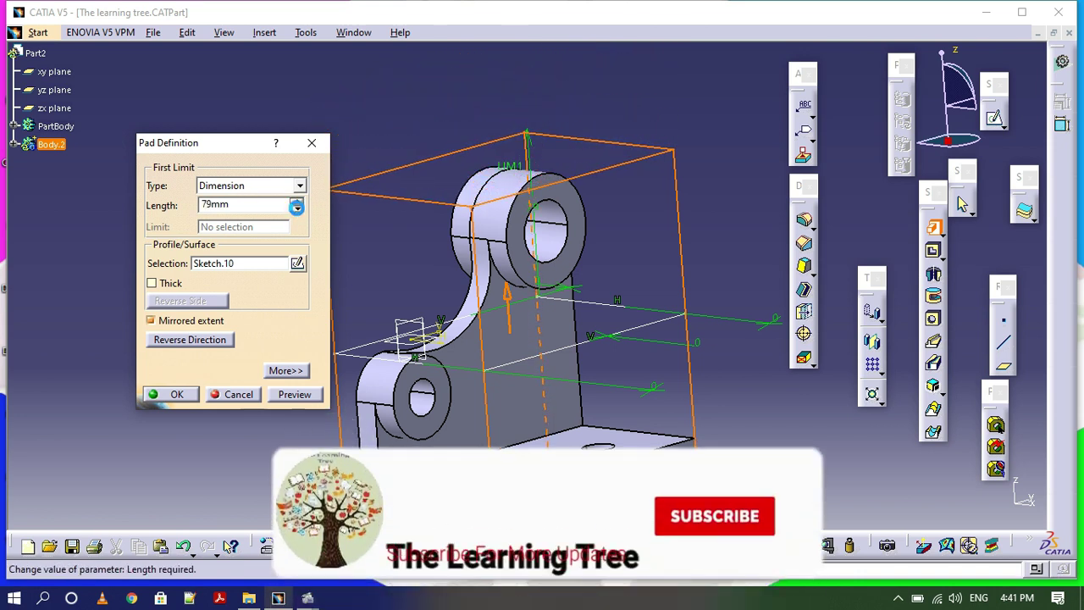
click(172, 395)
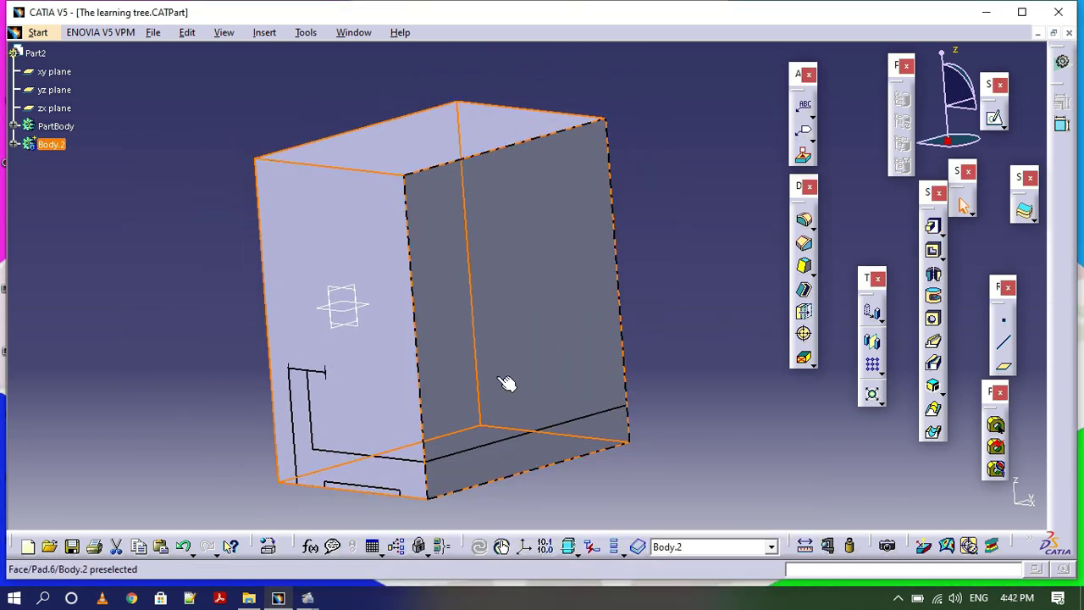
- Save a copy of the part on the Desktop as "stock 1"
click(153, 32)
click(203, 155)
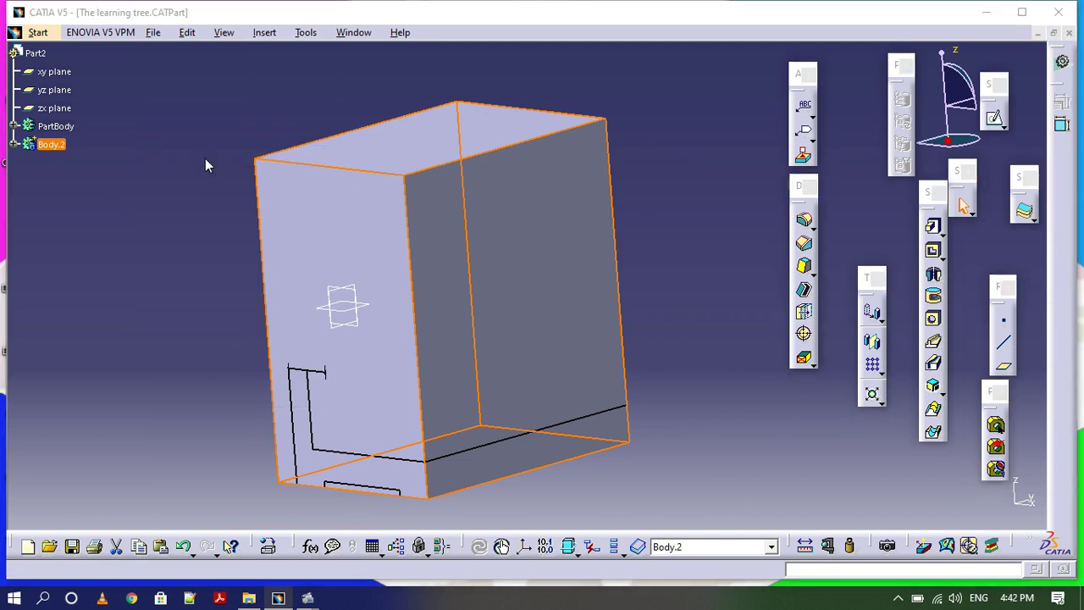
click(360, 239)
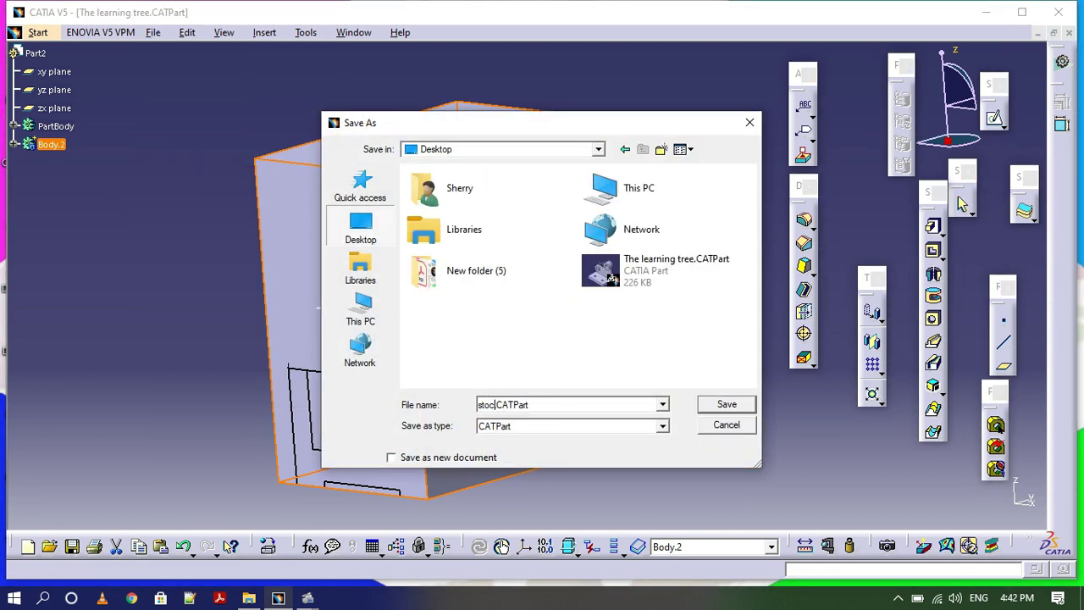
text(stock 1)
click(726, 404)
click(237, 153)
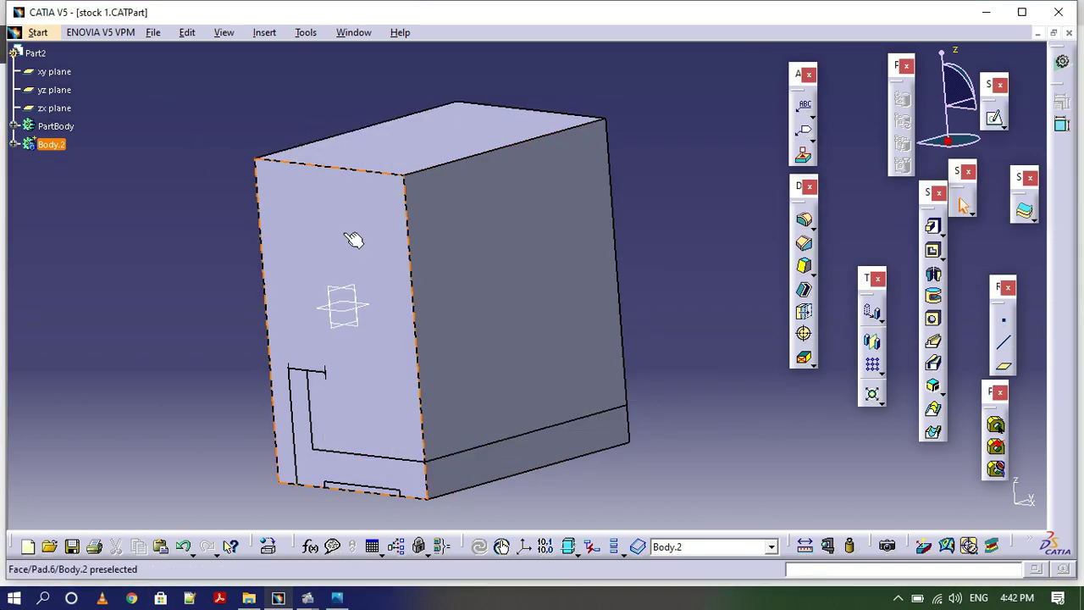
- Give Body.2 bright green edges and a semi-transparent fill in its graphic properties, and save the part
right_click(474, 264)
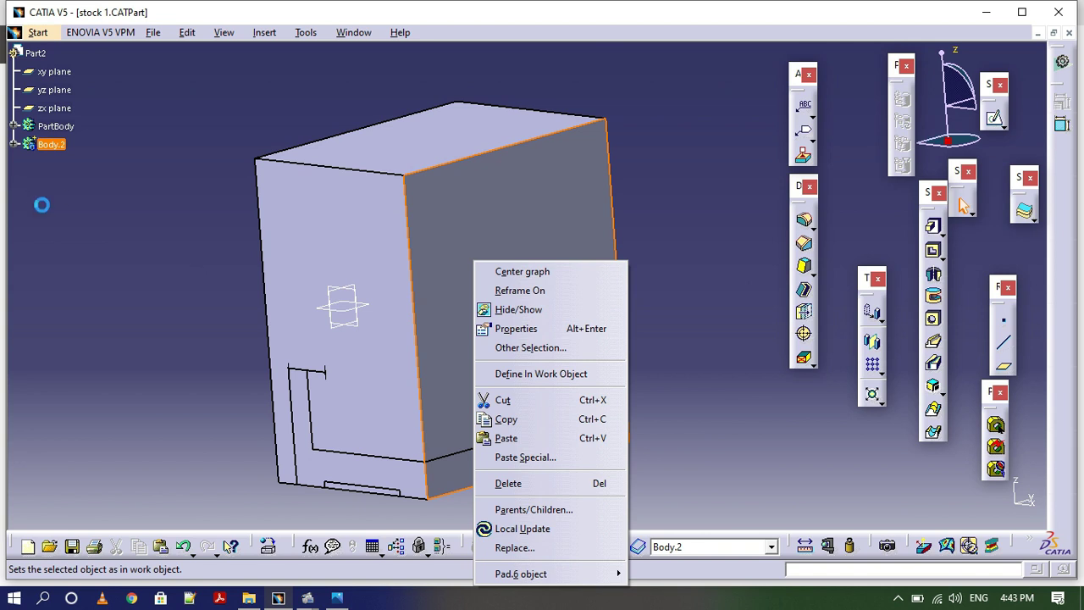
right_click(47, 145)
click(111, 213)
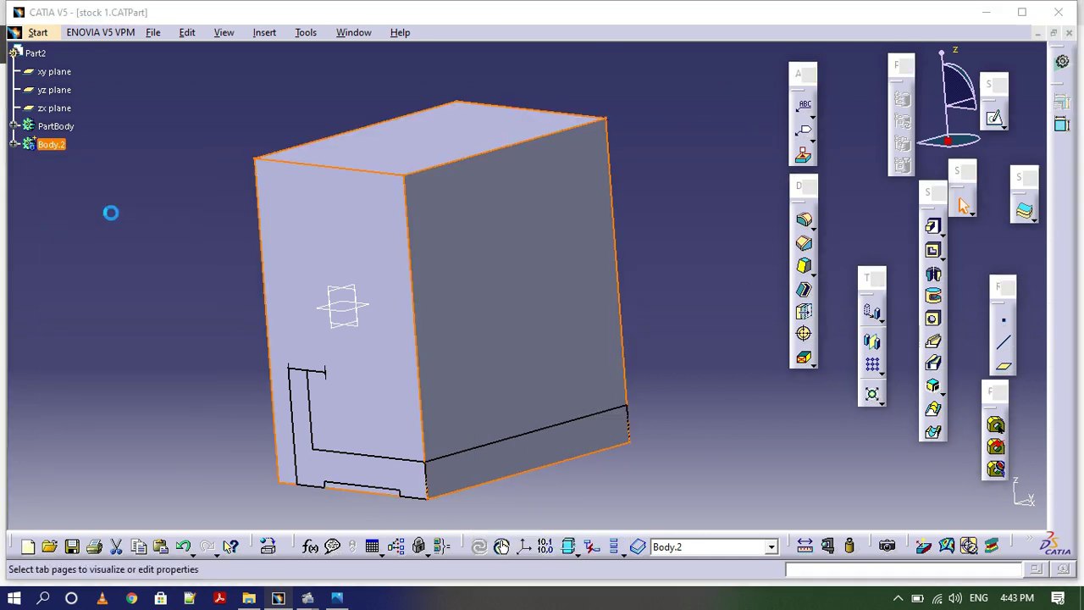
click(878, 102)
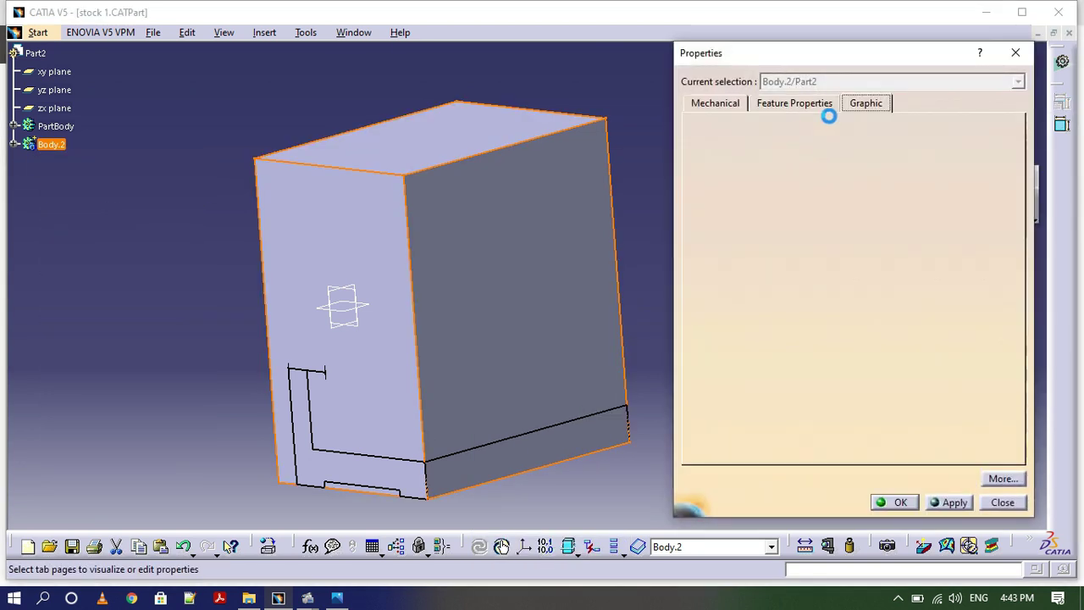
click(780, 200)
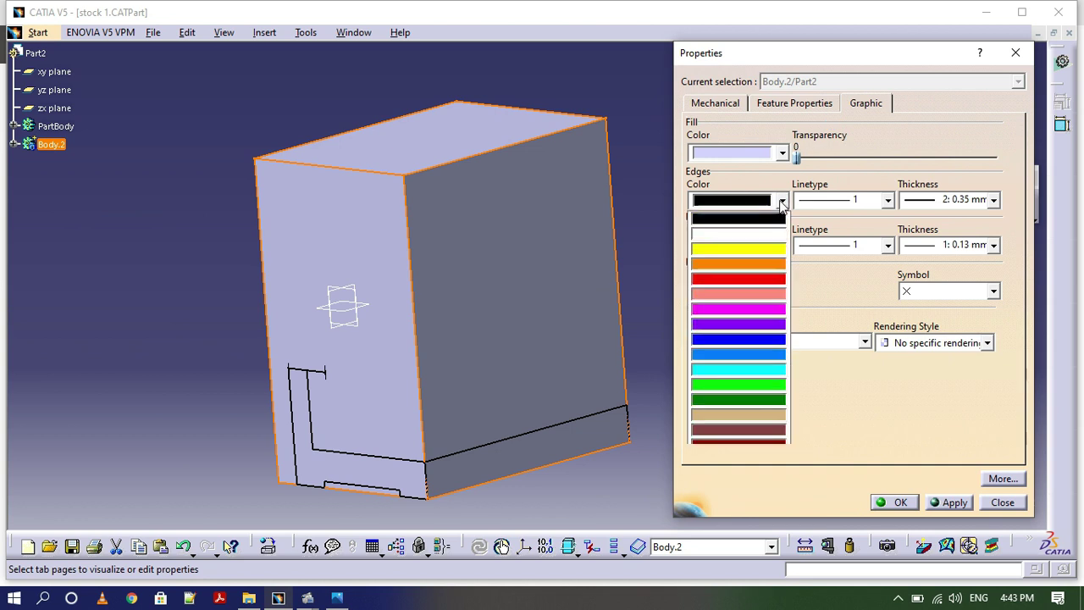
click(750, 387)
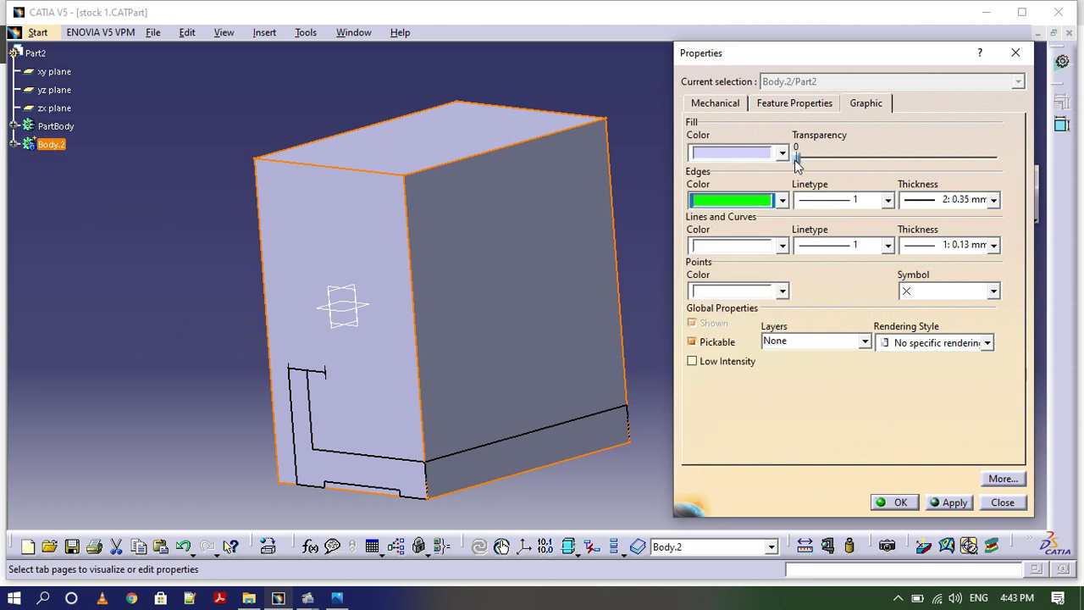
click(901, 502)
middle_drag(619, 320, 565, 326)
key(ctrl+s)
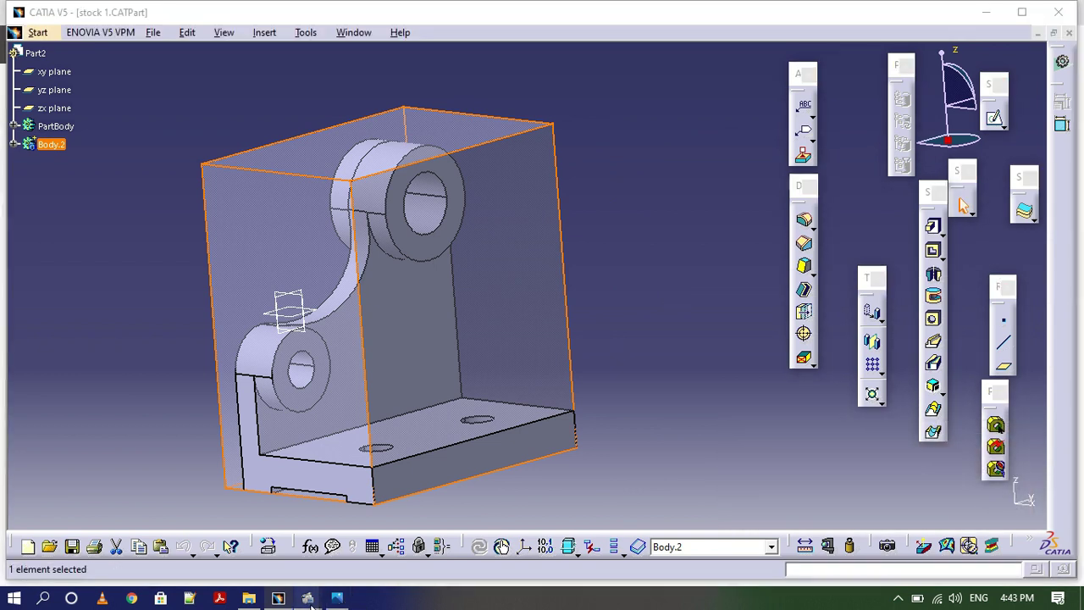
- Switch to Photos to examine the dimensioned reference drawing of the bracket, and return to CATIA
click(337, 598)
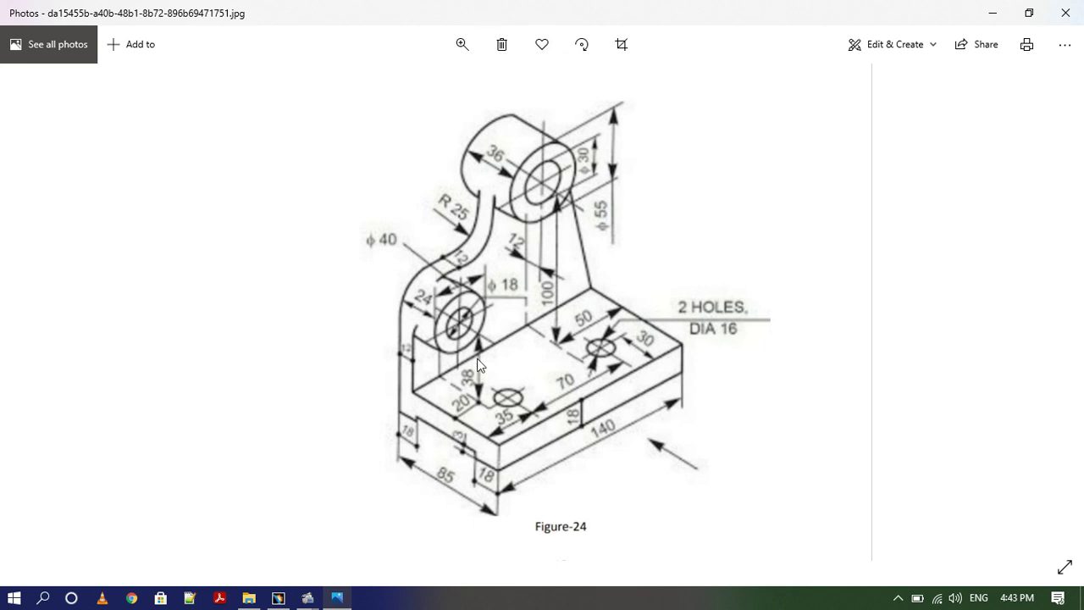
click(279, 597)
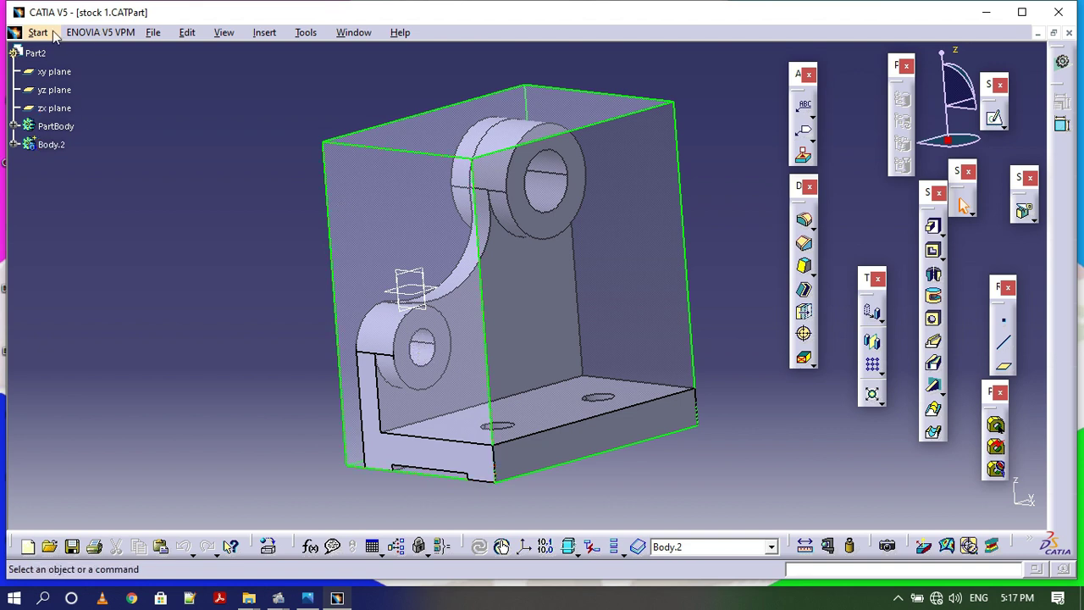
- Switch the stock 1 part to the Prismatic Machining workbench
click(51, 32)
mouse_move(93, 146)
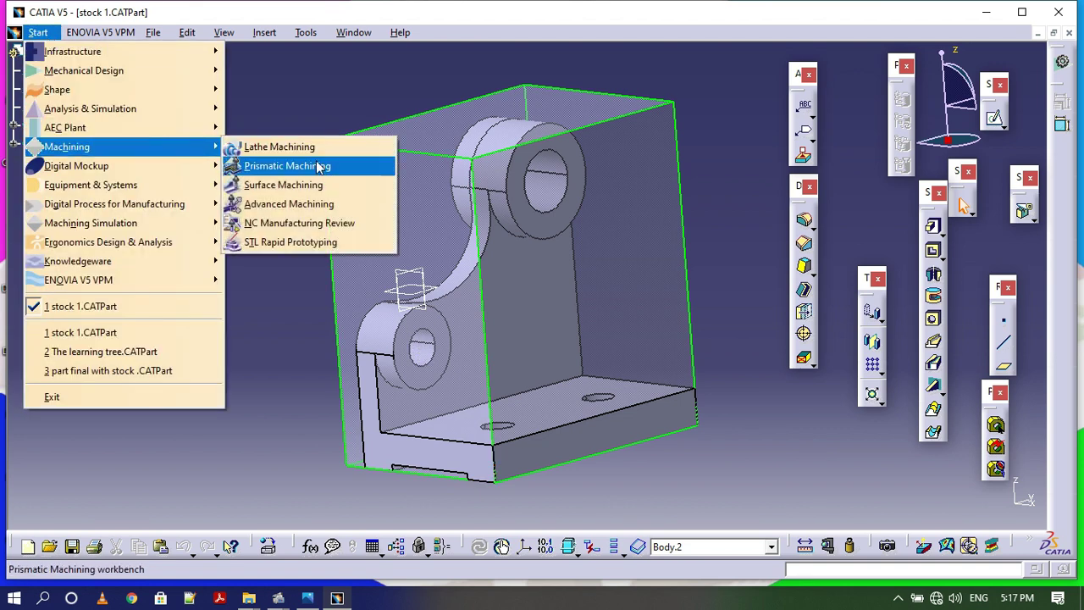
click(317, 166)
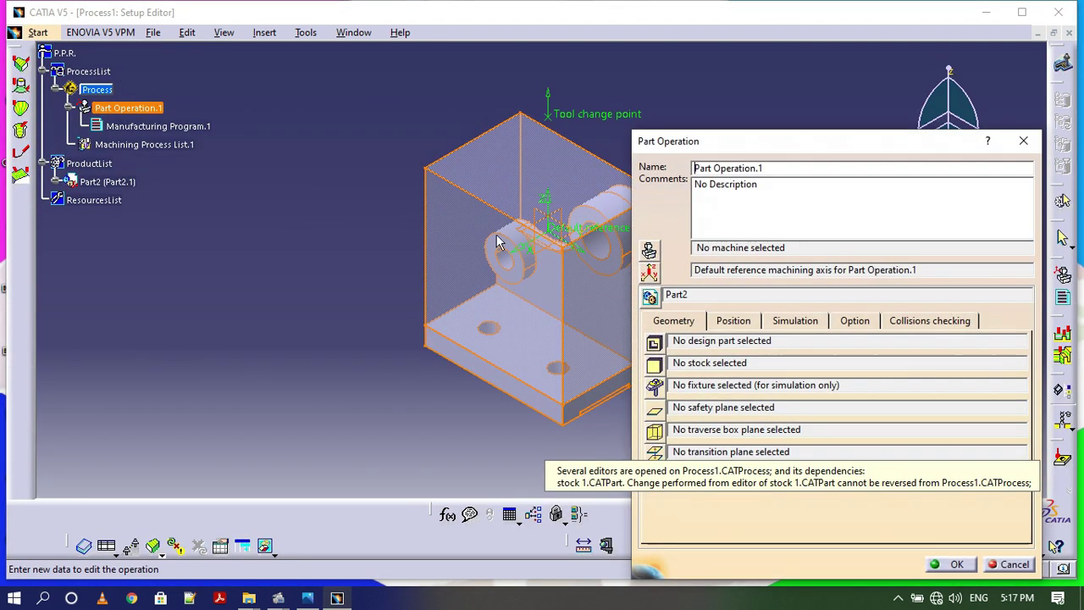
- Assign PartBody as the design part and Body.2 as the stock of Part Operation.1
click(654, 344)
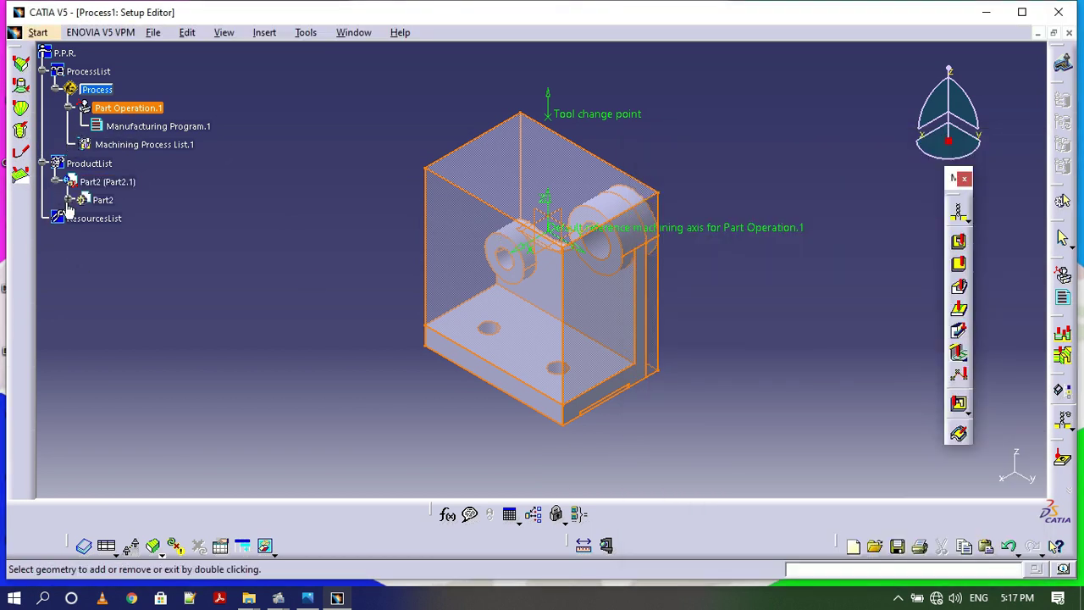
click(68, 199)
double_click(124, 273)
click(654, 366)
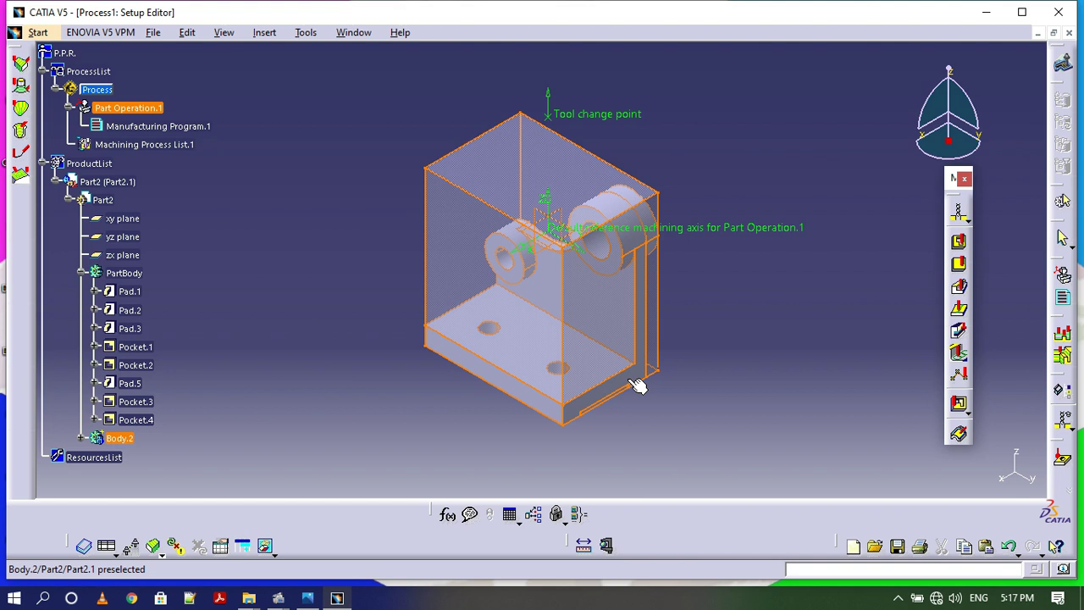
click(123, 439)
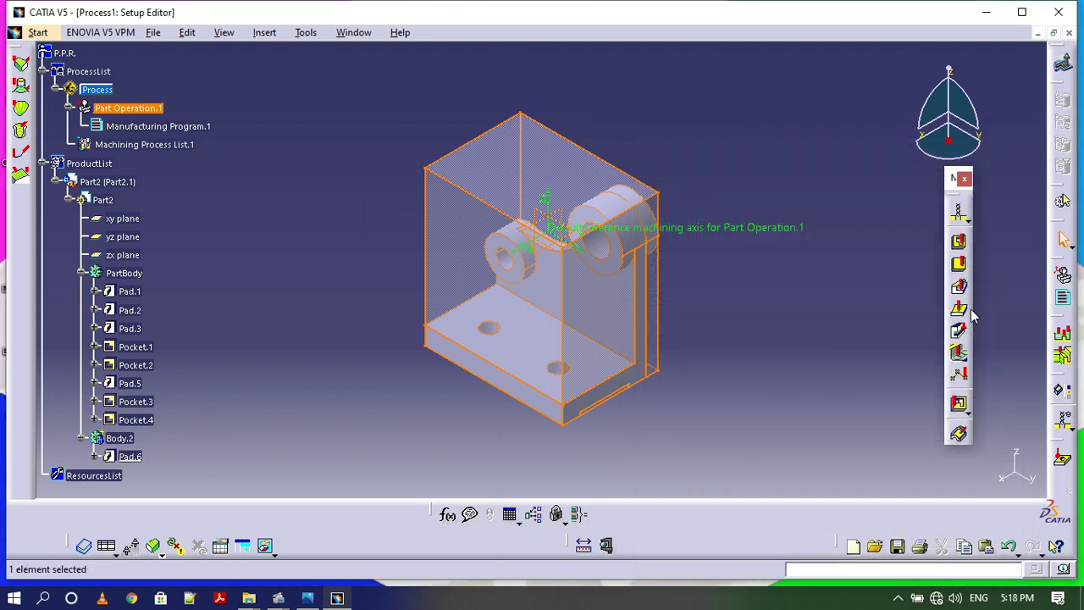
- Add a Profile Contouring operation to Manufacturing Program.1 with the stock's front face as top plane and its back face as bottom plane
click(958, 288)
click(593, 331)
click(158, 125)
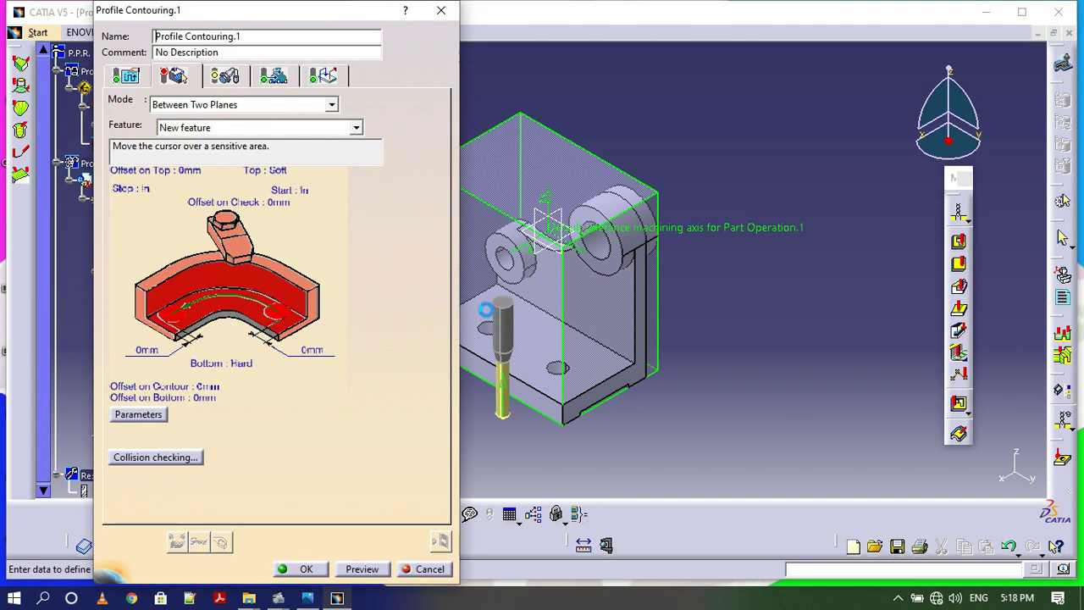
click(314, 273)
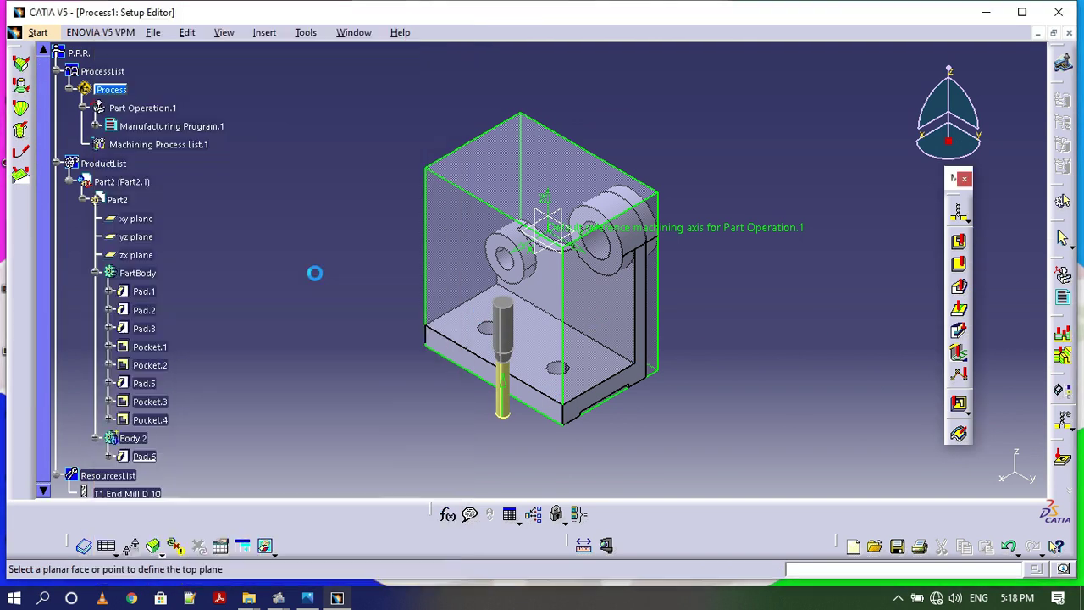
click(502, 293)
click(254, 312)
middle_drag(806, 303, 610, 322)
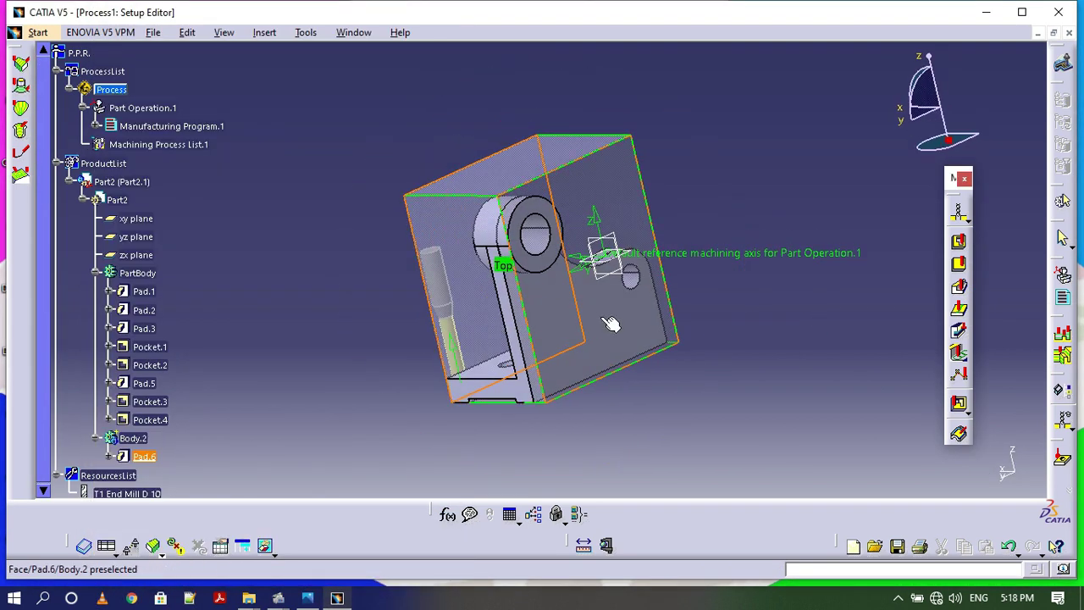
click(610, 322)
- Hide the stock's Pad.6 and select the bracket's outer profile edges around both bosses as the guiding contour
right_click(246, 283)
click(301, 352)
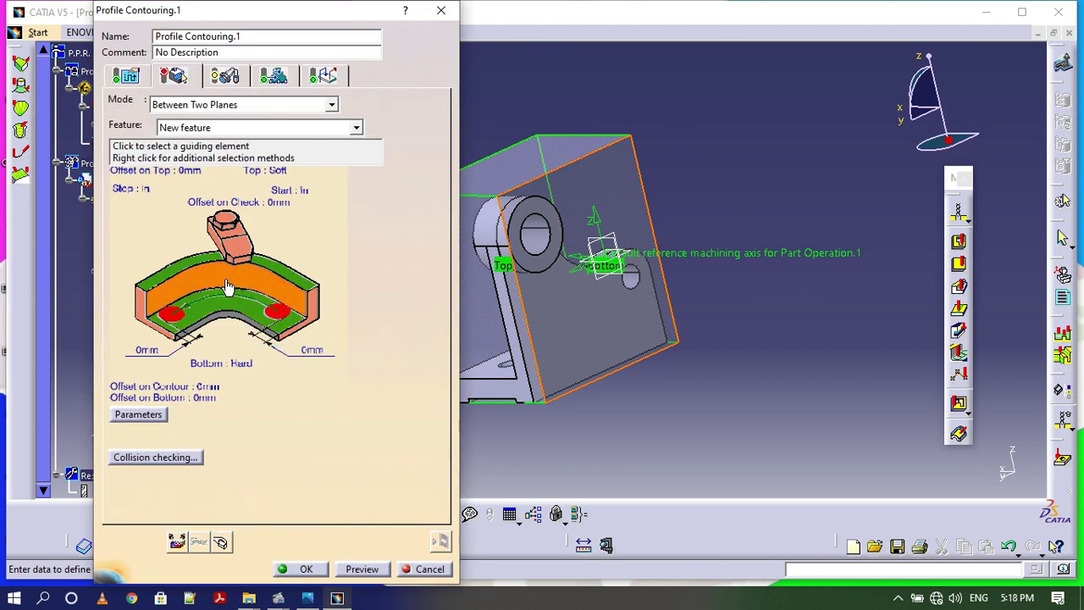
click(228, 288)
right_click(475, 307)
click(519, 355)
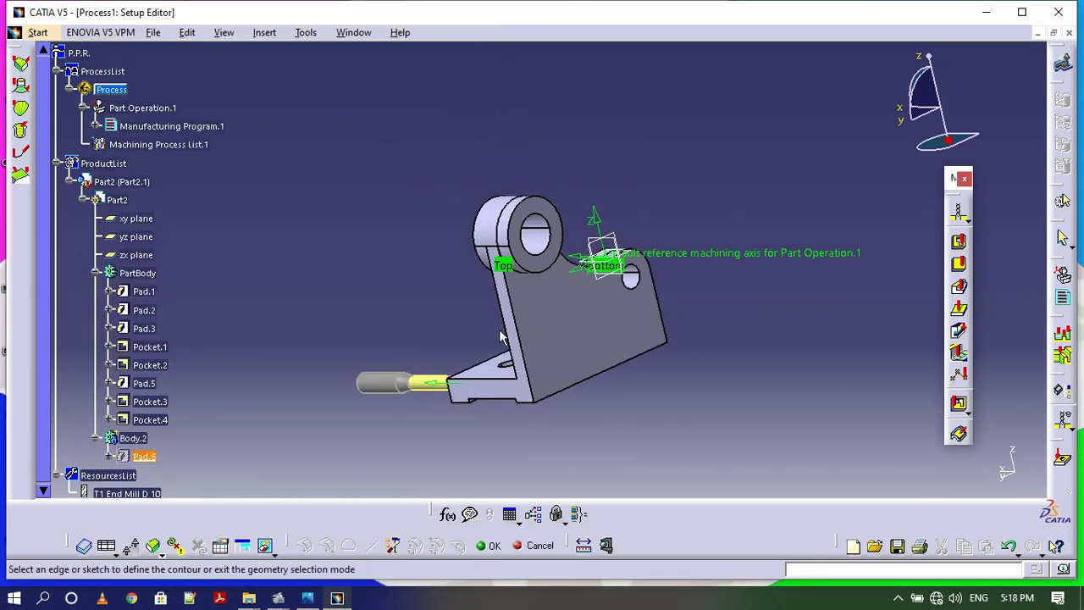
click(509, 337)
middle_drag(417, 286, 572, 257)
middle_drag(744, 305, 714, 307)
click(559, 228)
middle_drag(465, 276, 775, 326)
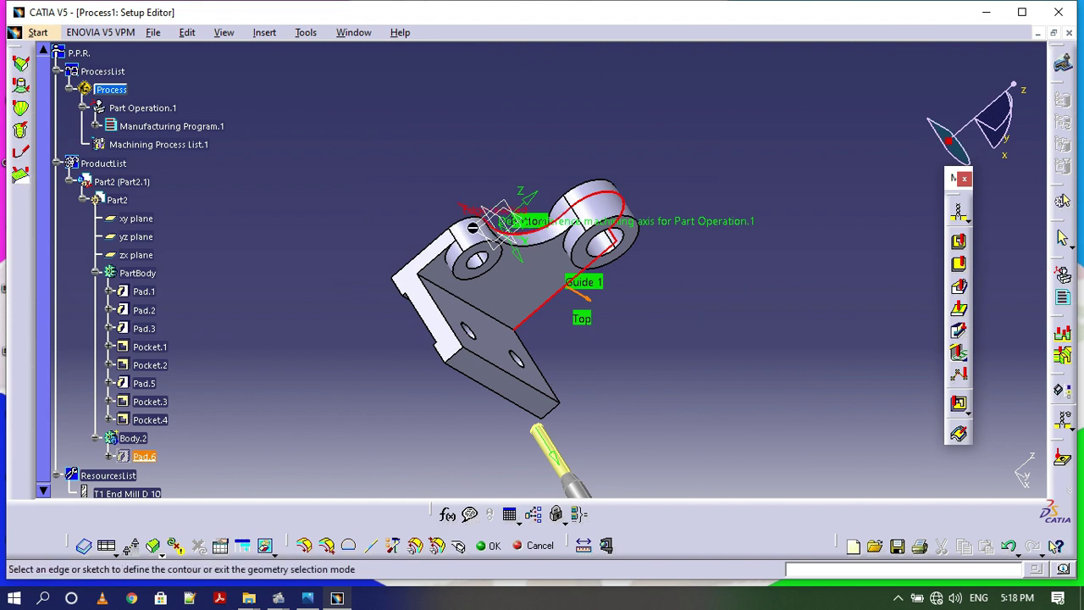
double_click(363, 193)
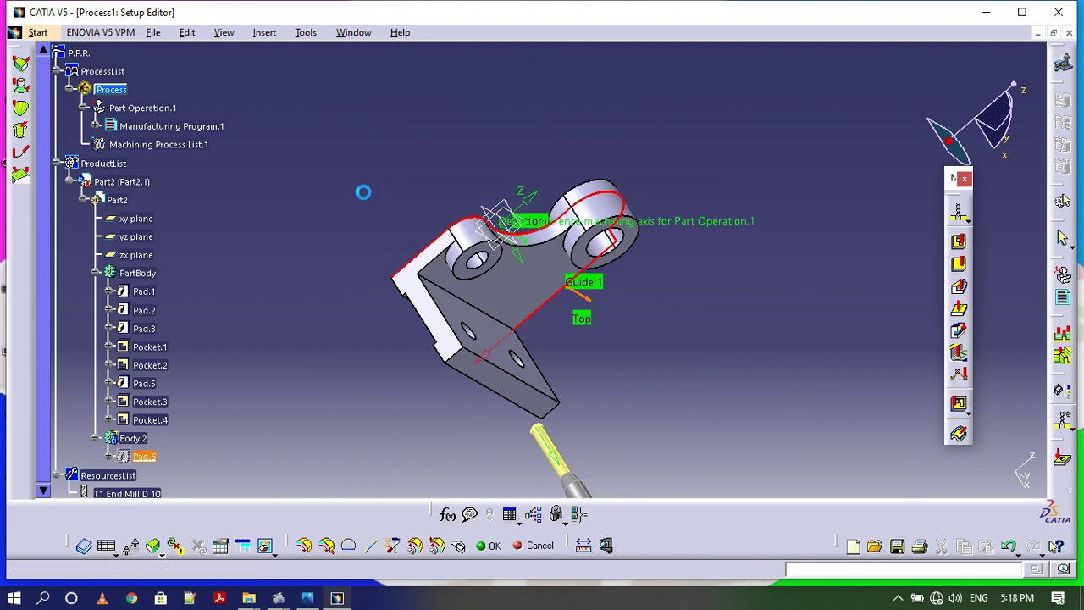
- Activate the approach and retract macros of the profile contouring operation
click(324, 78)
right_click(162, 126)
click(174, 138)
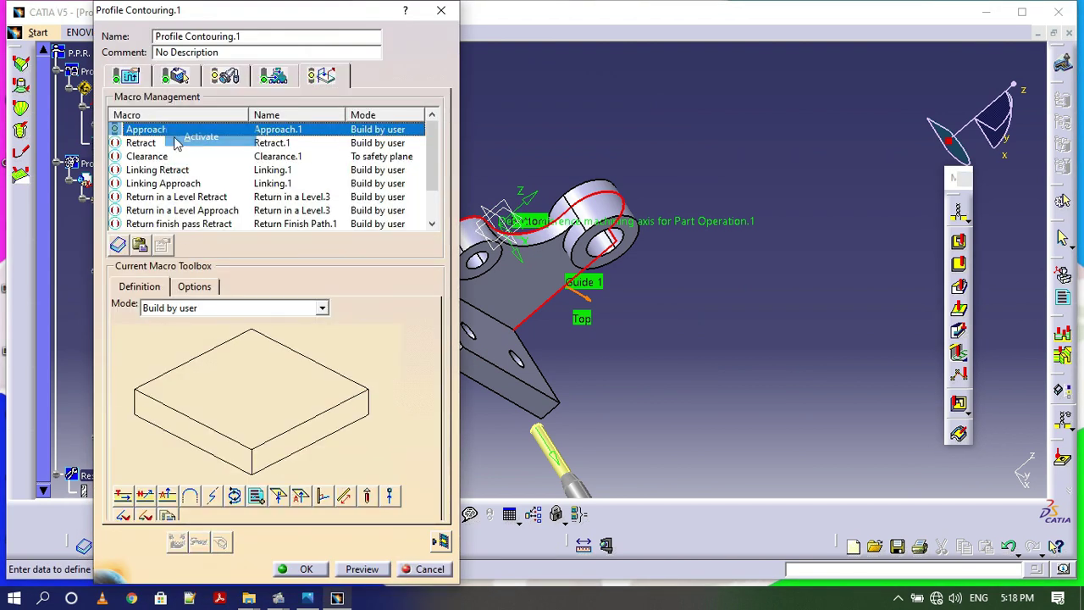
right_click(150, 141)
click(179, 152)
- Add an axial motion of 200 mm to the approach macro
click(162, 132)
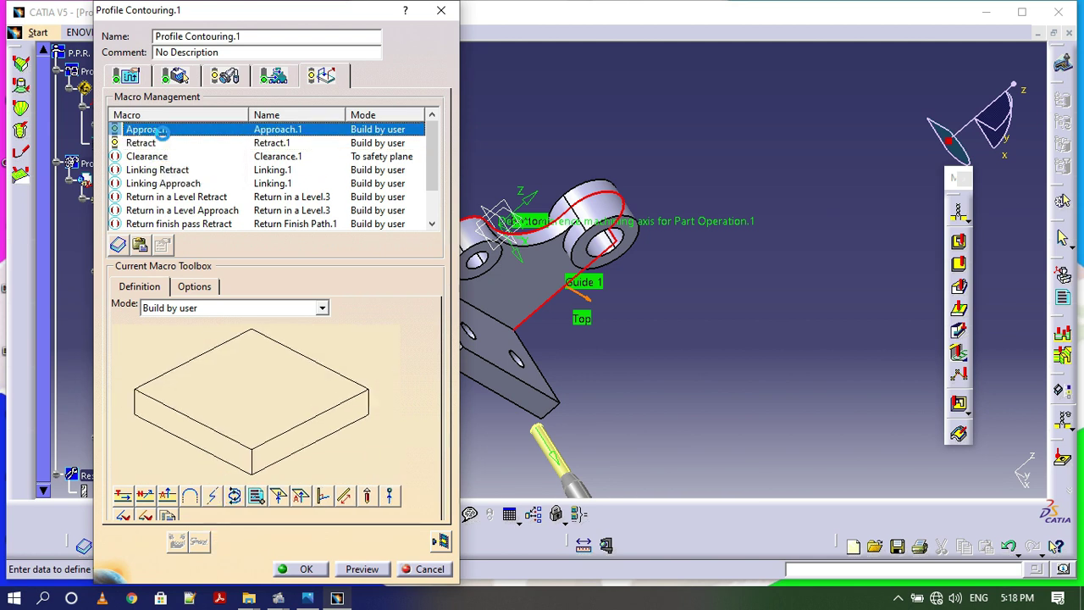
click(167, 514)
double_click(226, 378)
text(2)
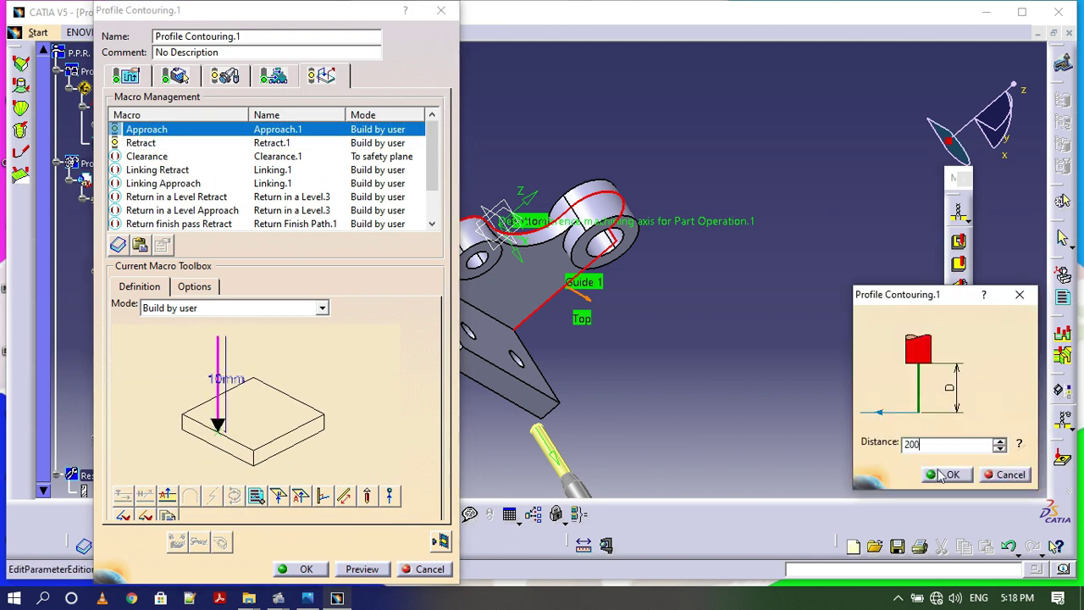
text(00)
click(943, 474)
- Add an axial motion of 200 mm to the retract macro
click(141, 143)
click(167, 495)
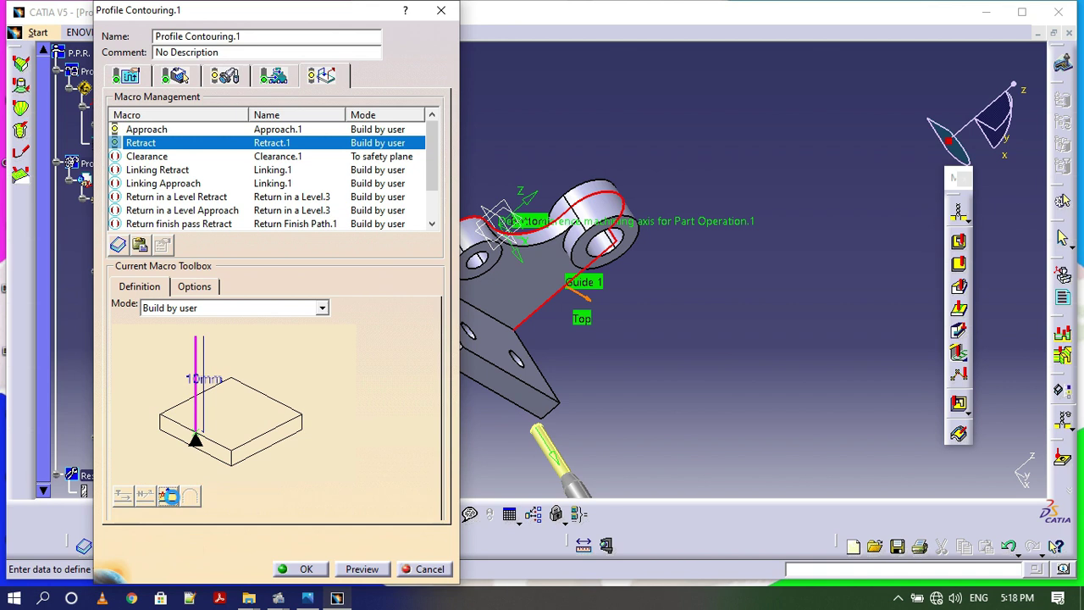
double_click(195, 386)
click(948, 471)
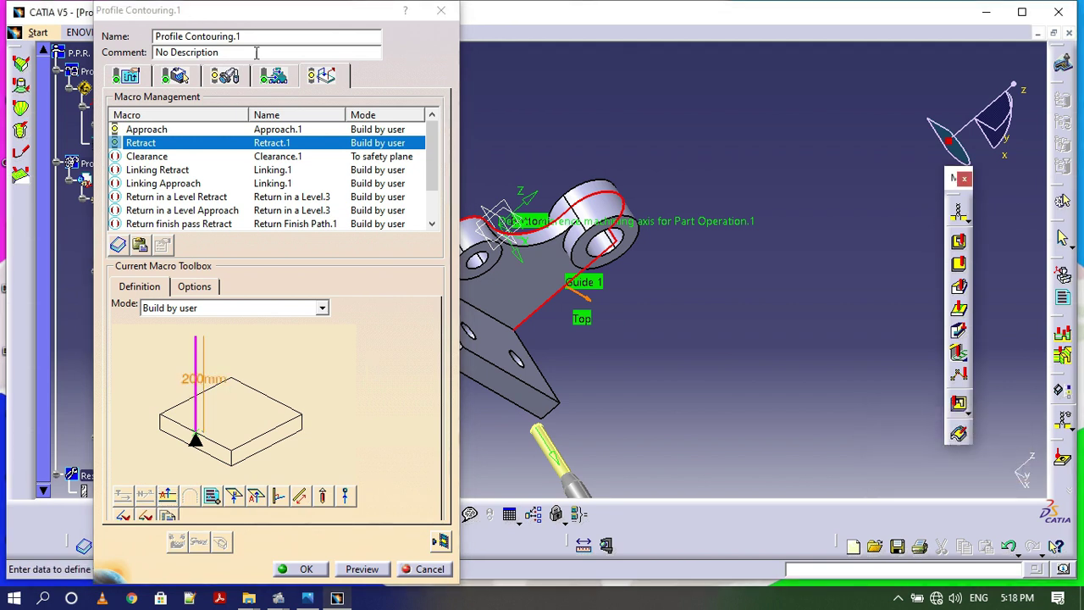
- Set the end mill's overall length to 200 mm, cutting length to 100 mm and corner radius to 0 mm
click(223, 76)
double_click(311, 391)
text(200)
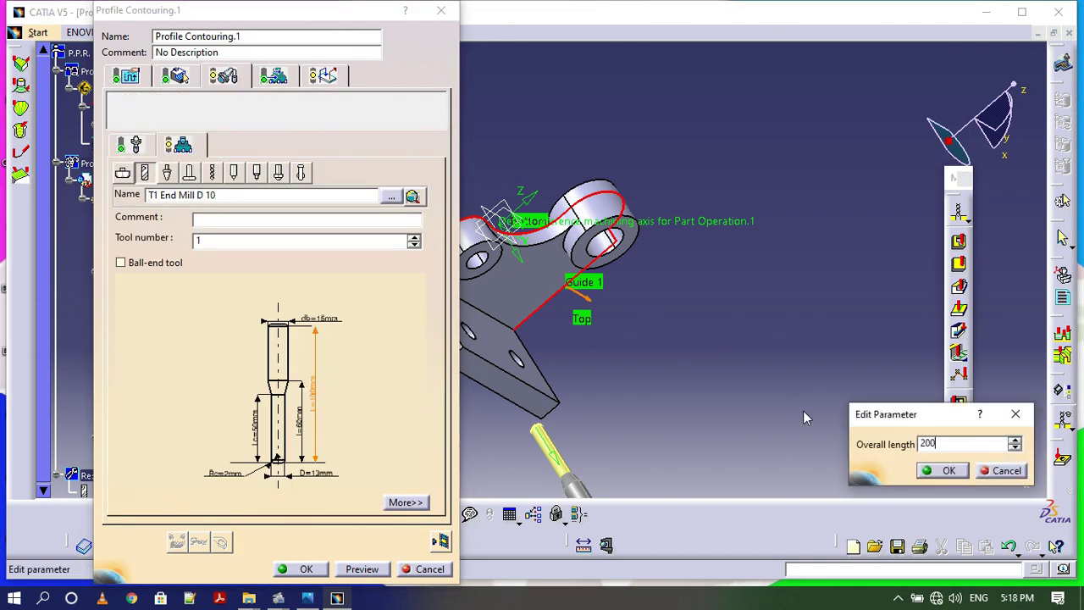
click(952, 473)
double_click(269, 448)
text(1)
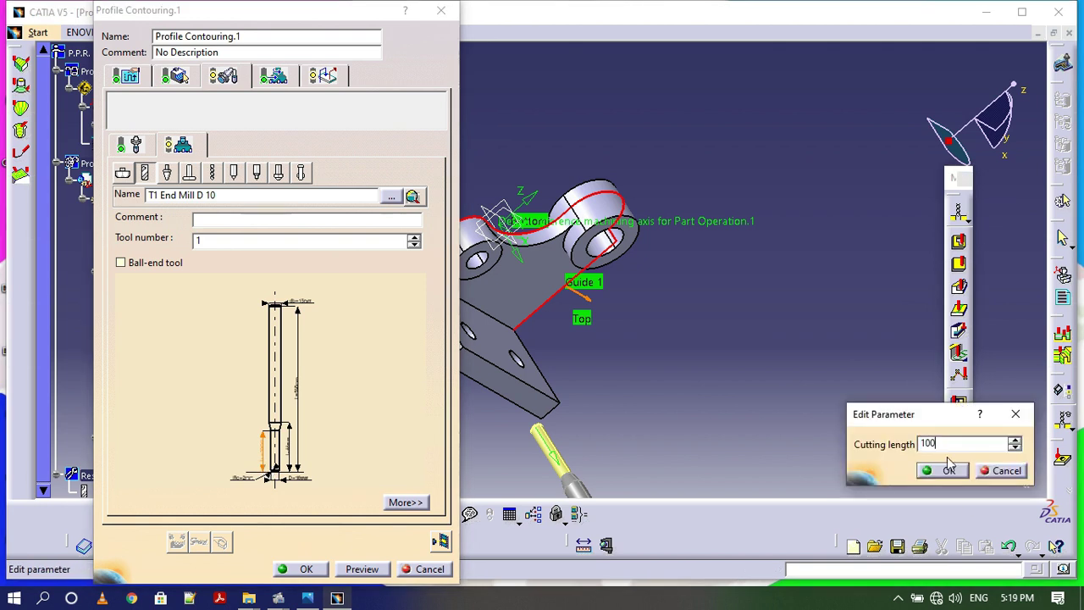
text(00)
click(948, 470)
double_click(243, 476)
click(947, 472)
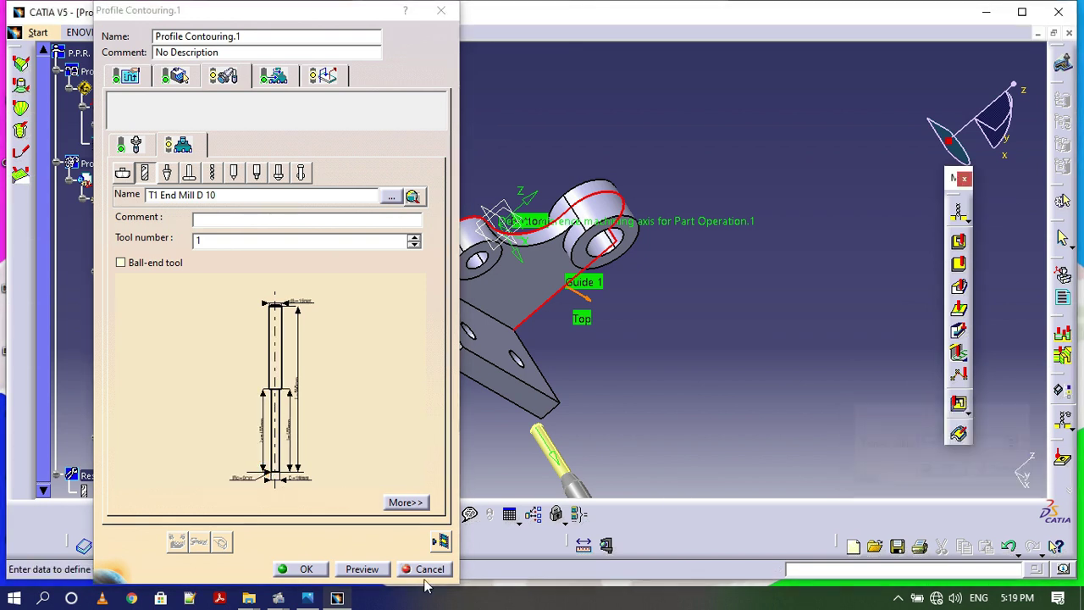
- Simulate the profile contouring material removal on the stock, inspect the cut block, and accept the operation
click(442, 541)
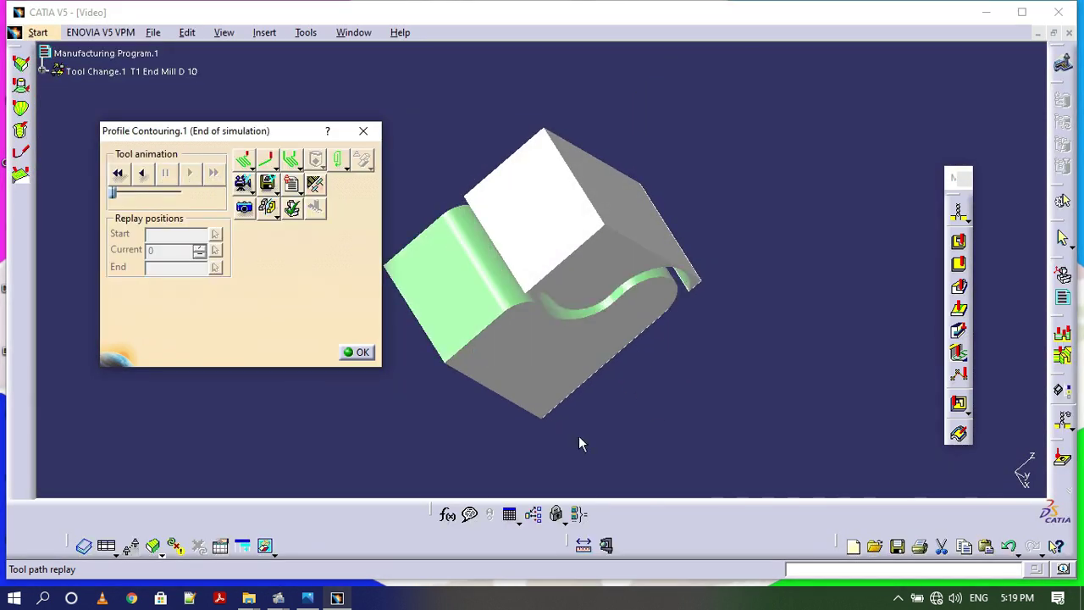
middle_drag(839, 347, 398, 222)
click(357, 352)
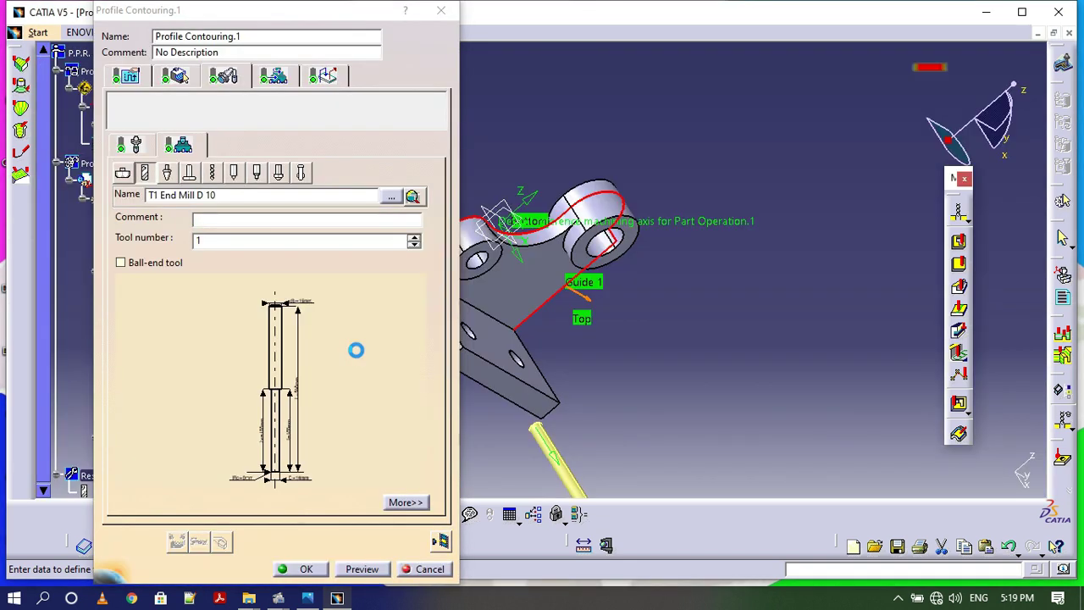
click(306, 569)
click(626, 331)
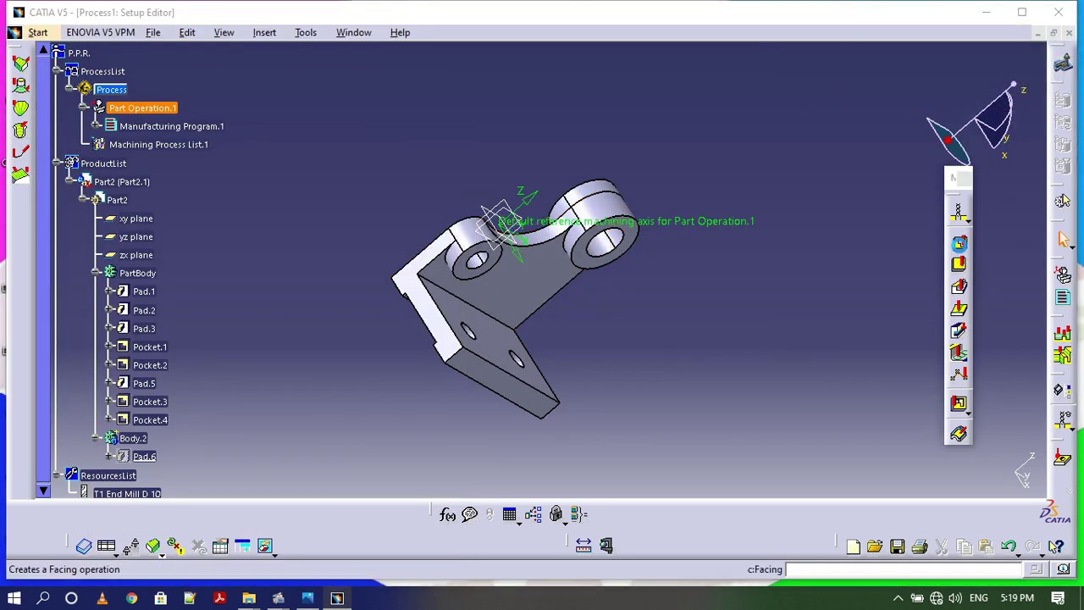
- Define a Pocketing operation with the stock's front face as top and the bracket's upright web face as bottom, hiding the stock again
click(959, 244)
click(177, 257)
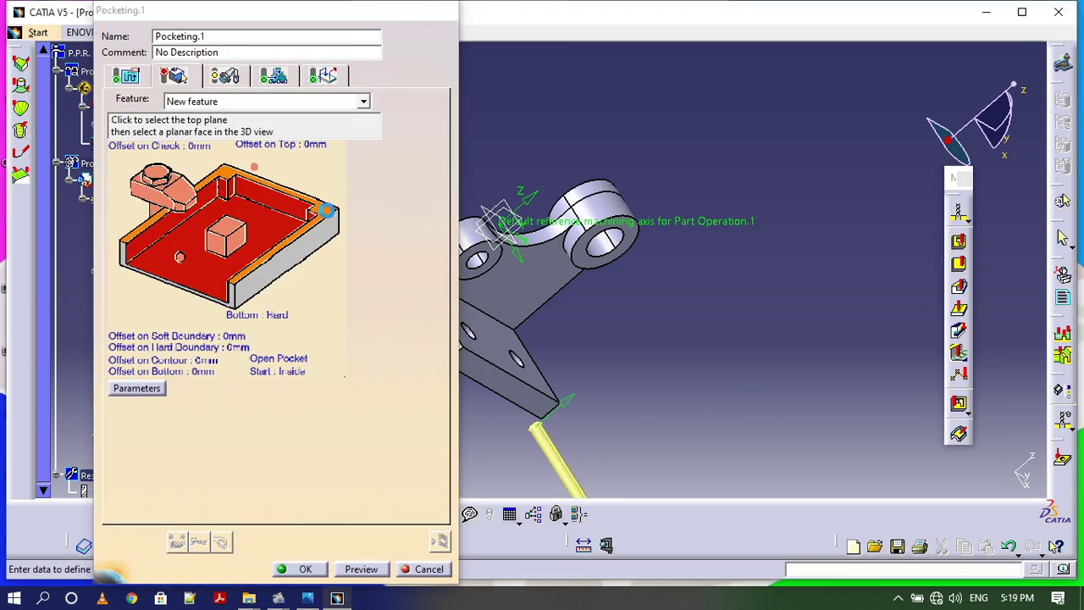
right_click(143, 457)
click(197, 506)
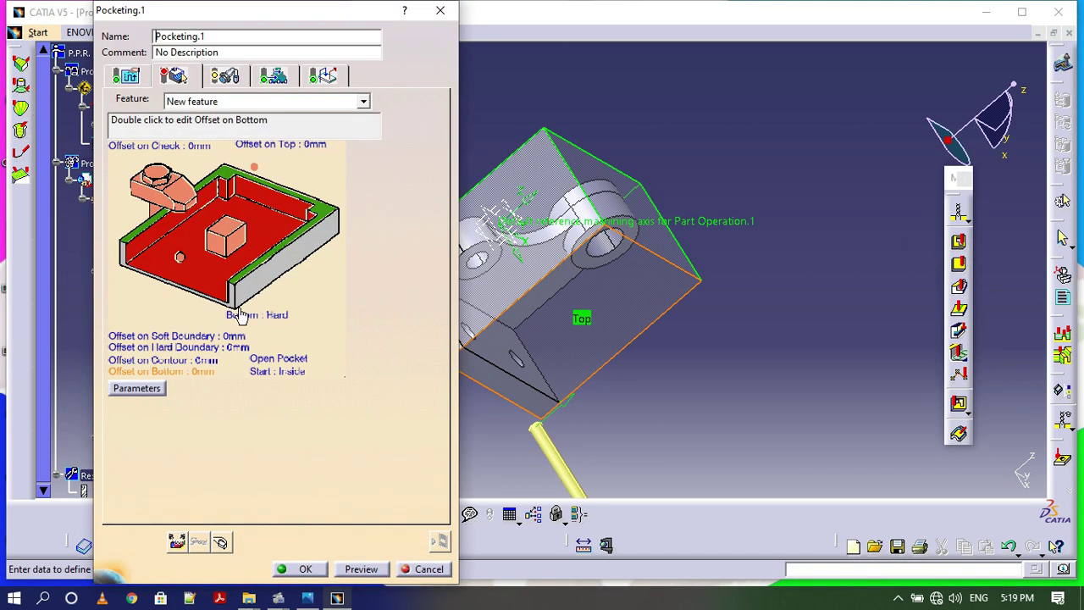
click(242, 313)
right_click(144, 459)
click(193, 511)
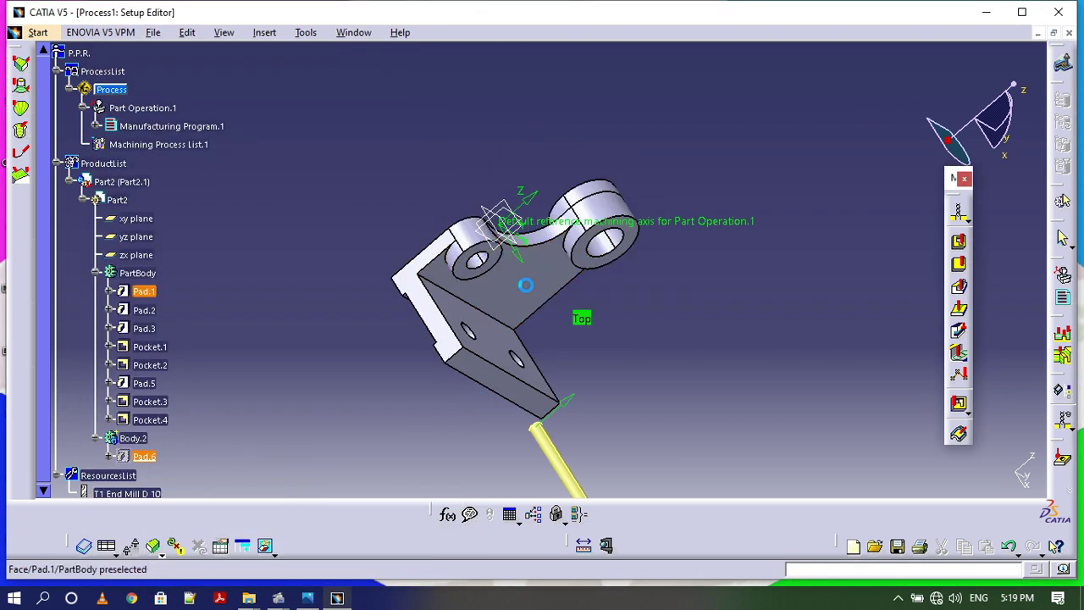
click(500, 279)
- Run the video simulation of the web pocketing, inspect the machined stock, then verify and accept the operation
click(470, 514)
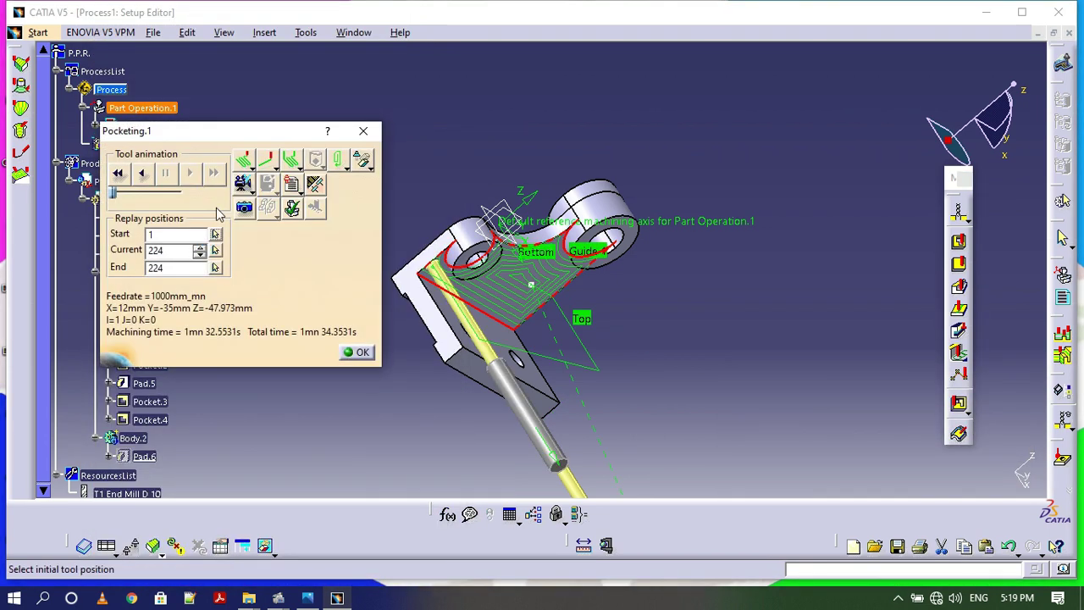
click(242, 183)
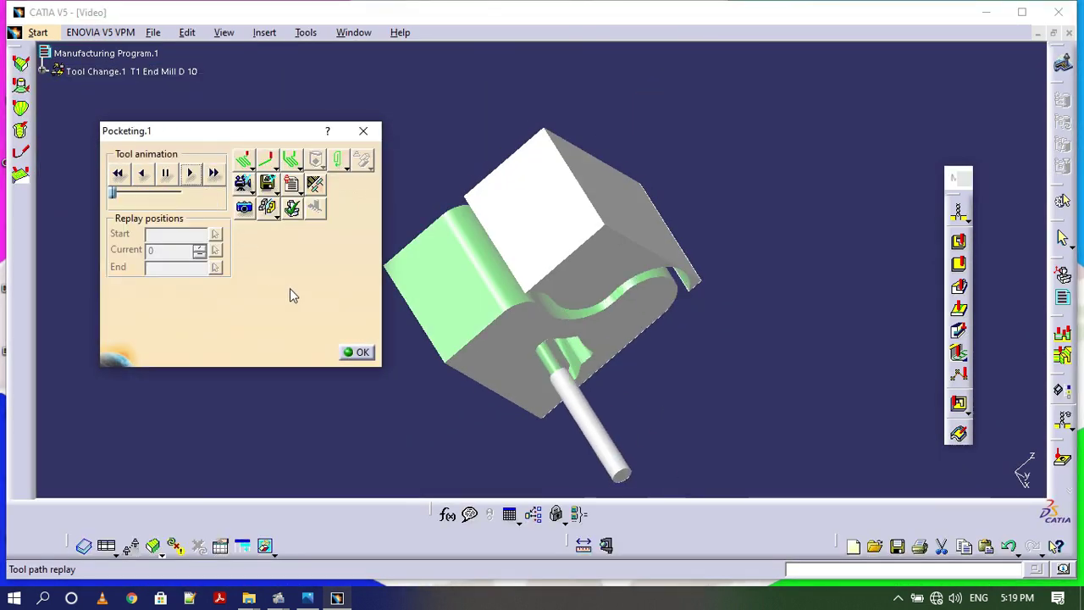
middle_drag(763, 328, 599, 172)
click(356, 353)
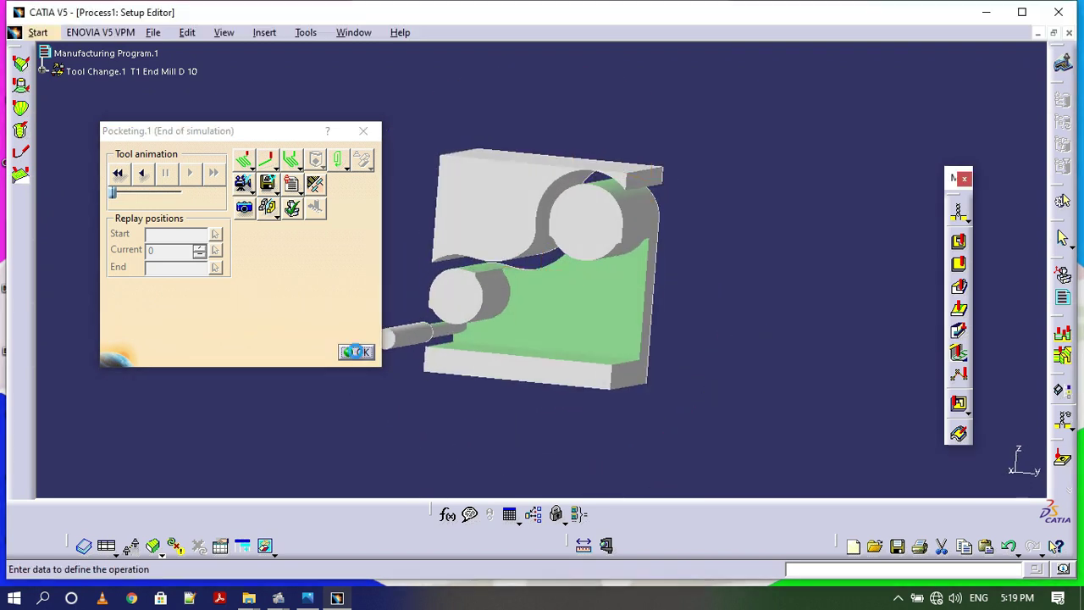
click(361, 568)
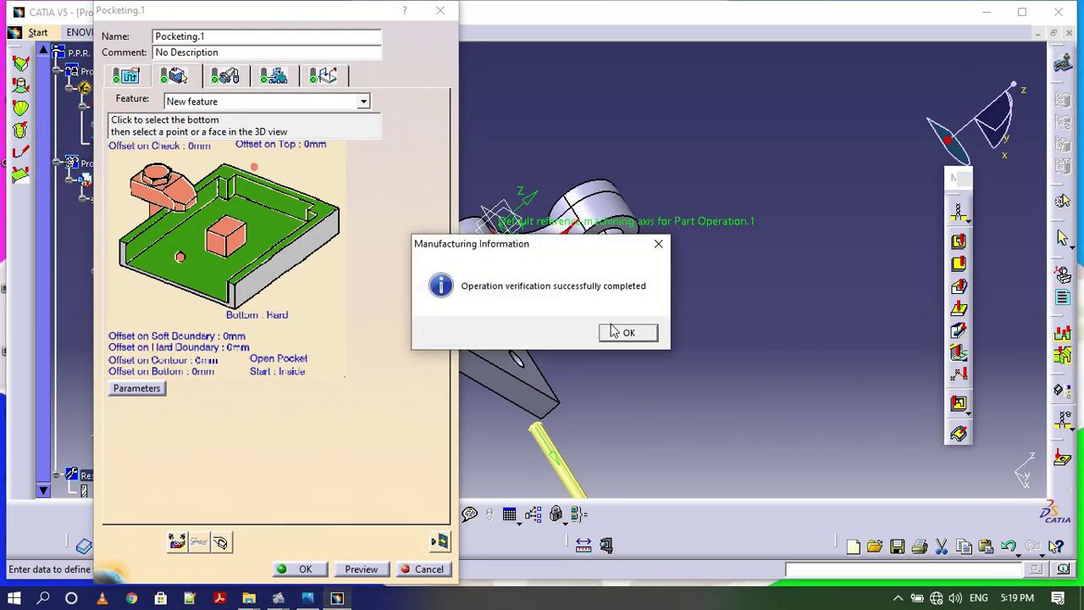
click(624, 331)
click(290, 567)
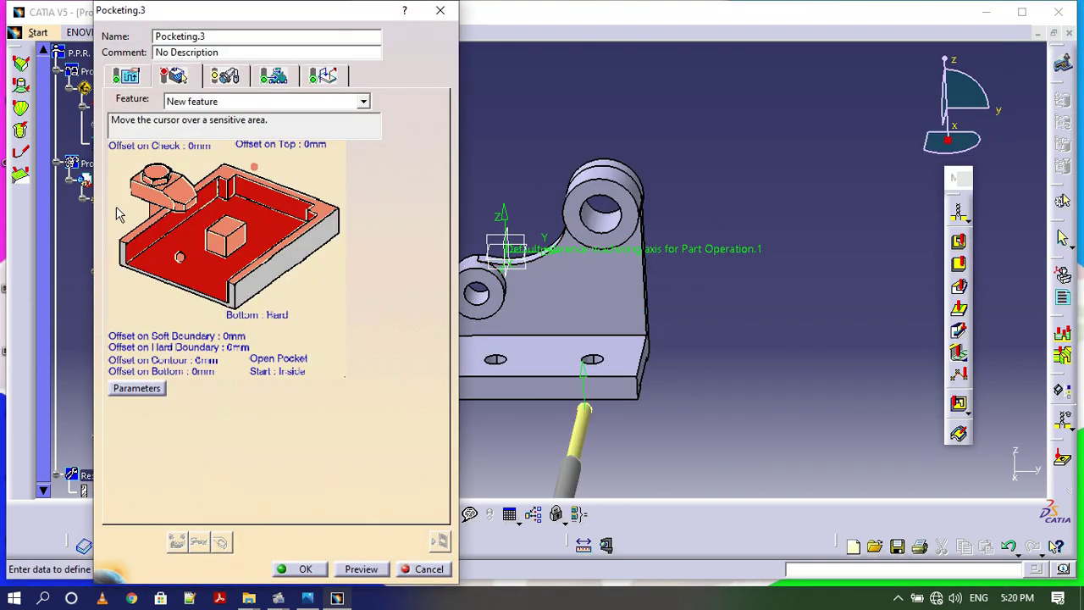
- Define the pocket geometry with the larger boss's front face as bottom, islands removed, and the re-shown stock's front face as top
click(181, 254)
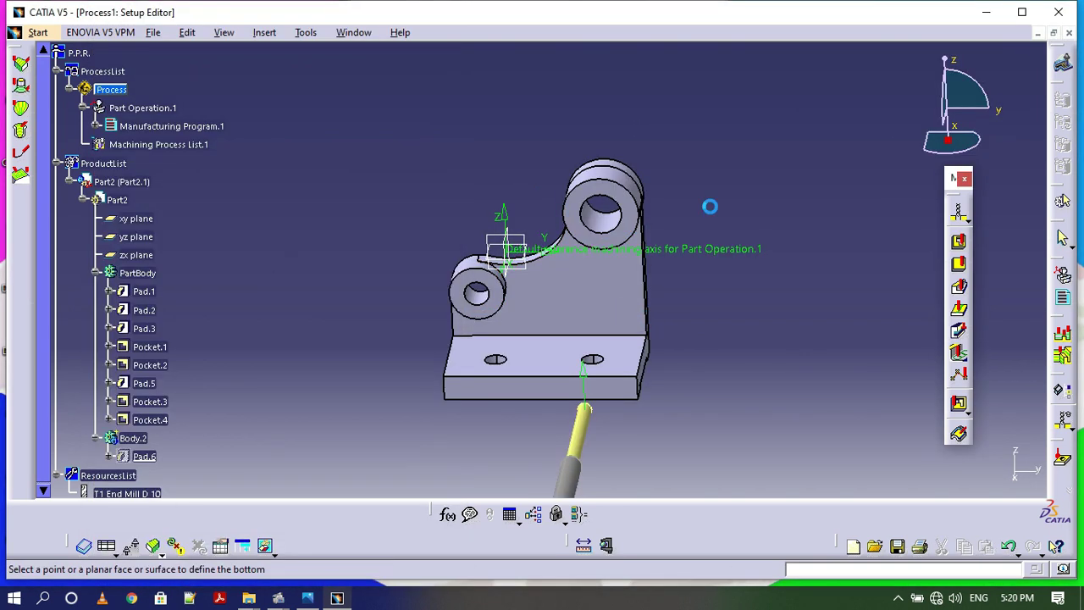
click(631, 204)
click(297, 289)
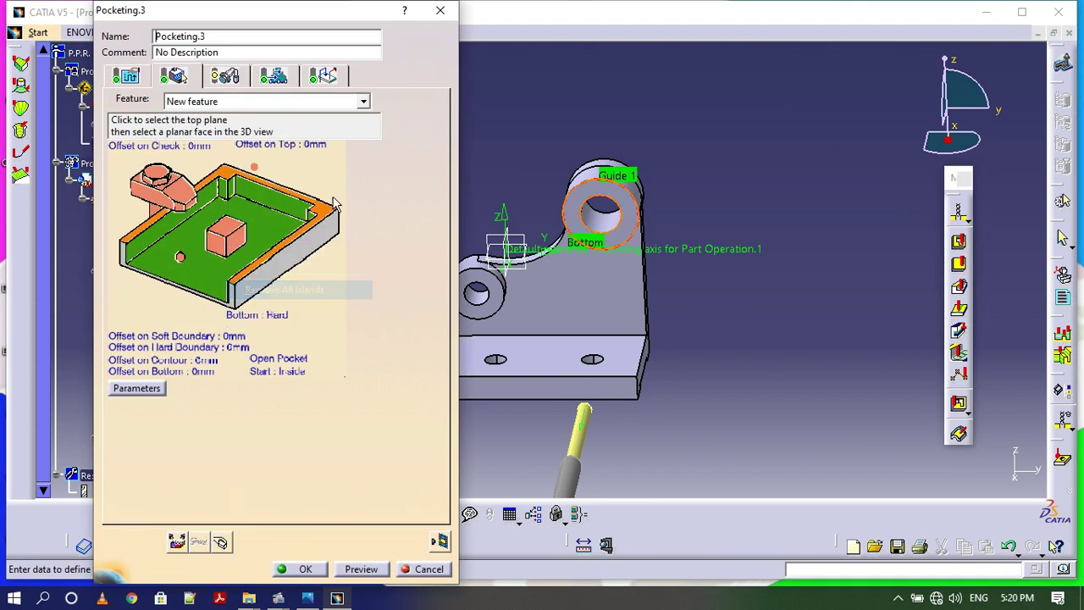
click(319, 218)
right_click(144, 457)
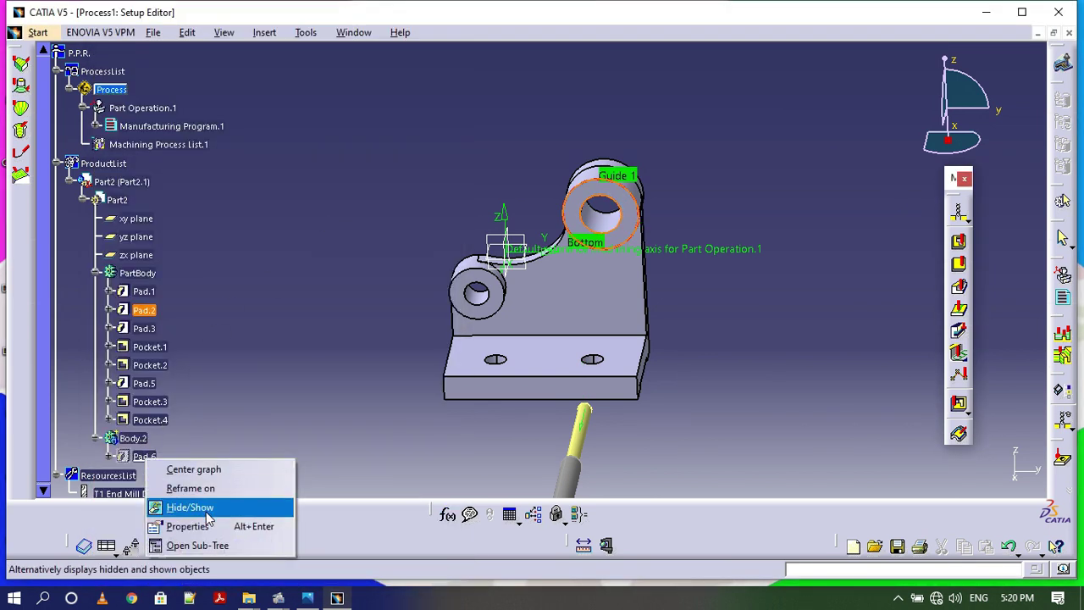
click(205, 512)
click(605, 310)
- Run the video simulation of the boss-face pocketing twice, inspecting the machined stock and the tool position from several angles
click(440, 540)
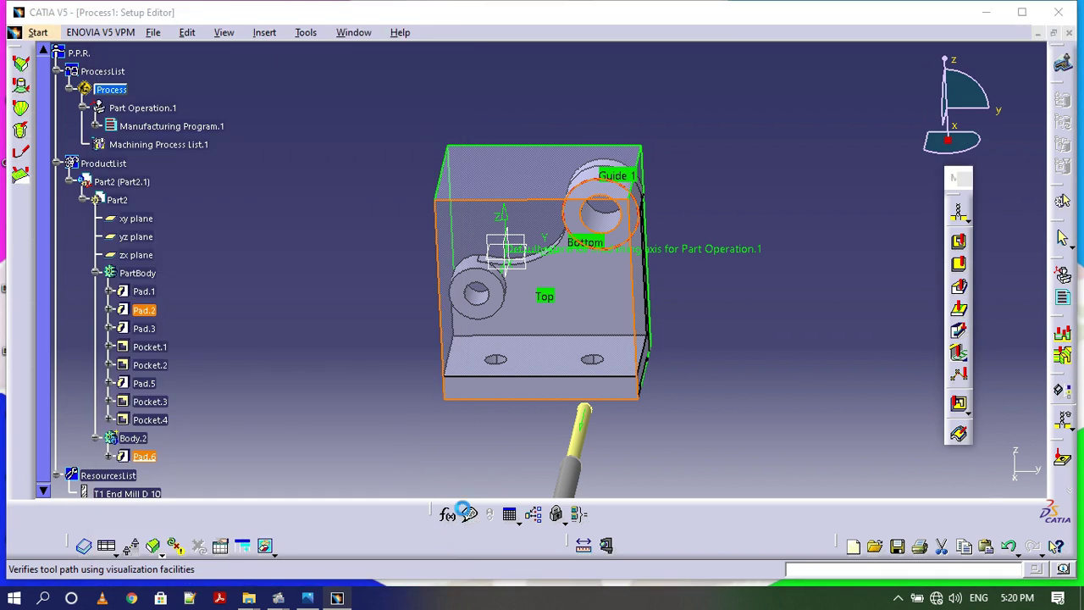
click(244, 183)
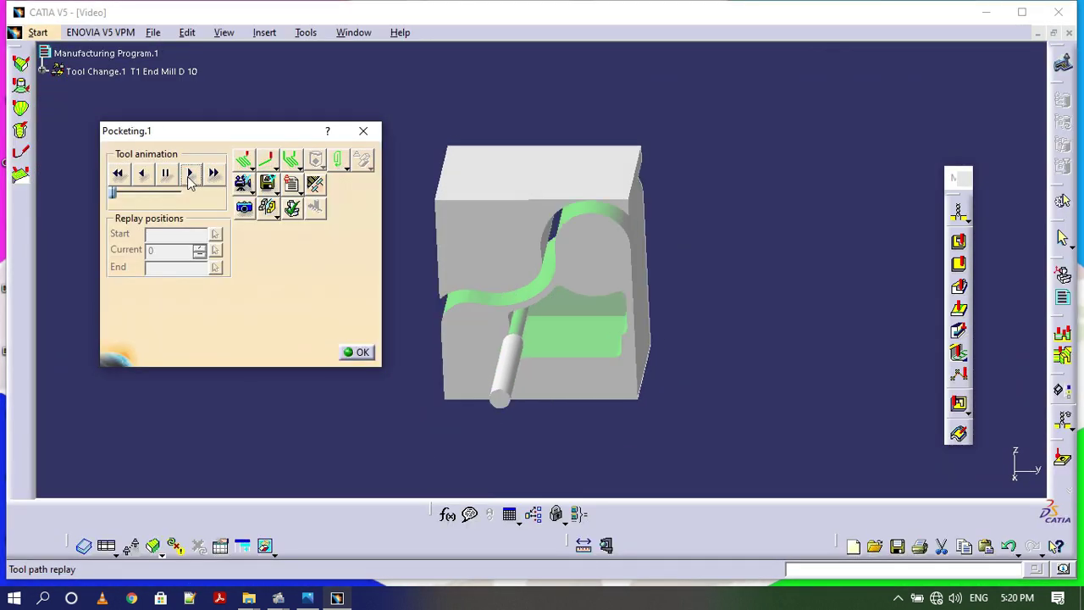
middle_drag(771, 272, 490, 317)
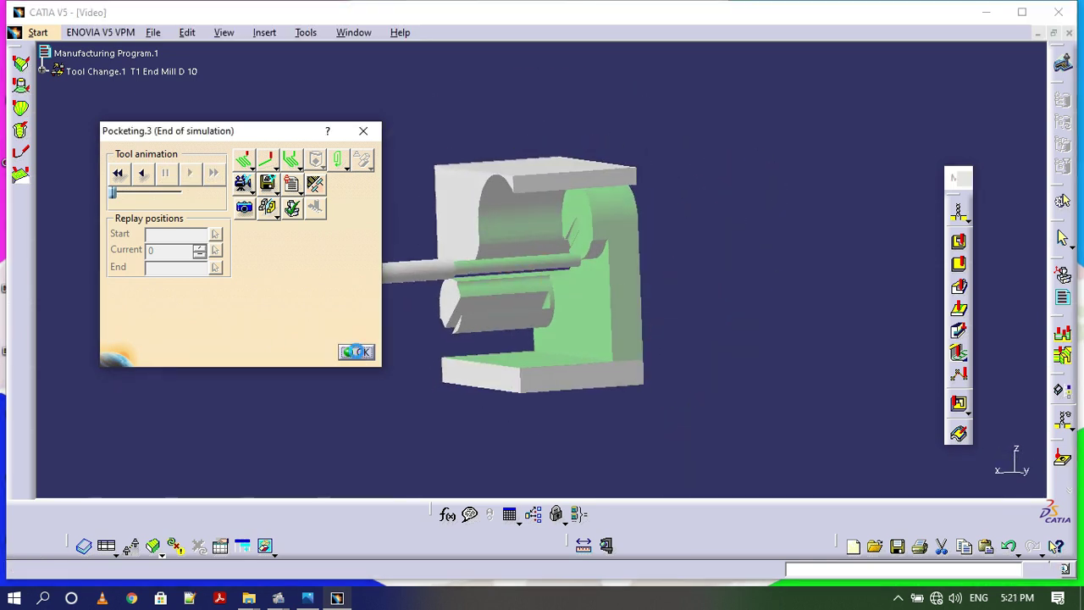
click(356, 352)
click(440, 546)
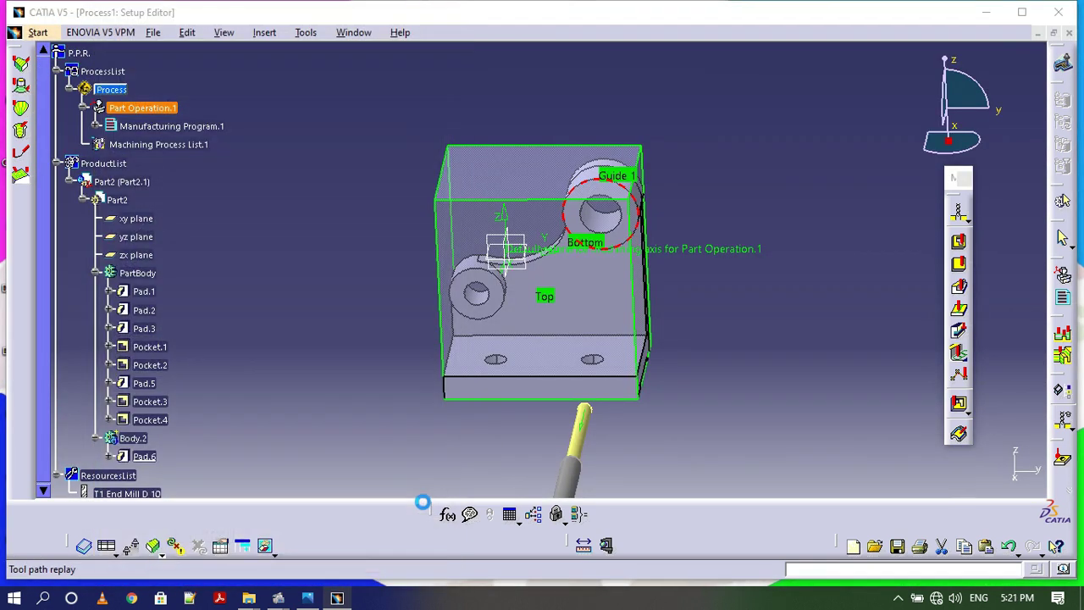
middle_drag(593, 322, 640, 326)
click(242, 182)
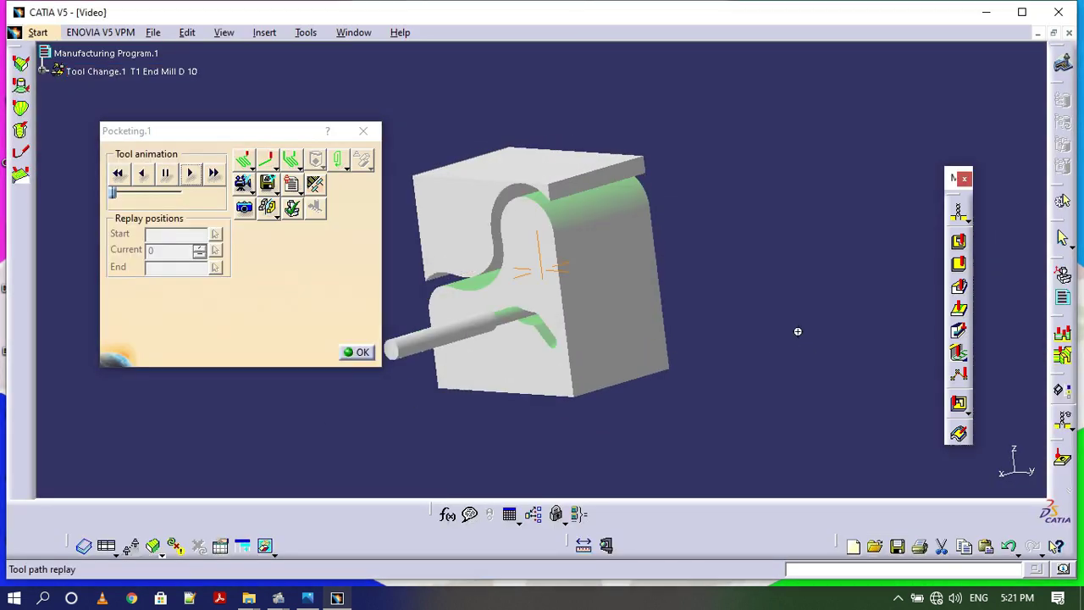
middle_drag(797, 331, 761, 356)
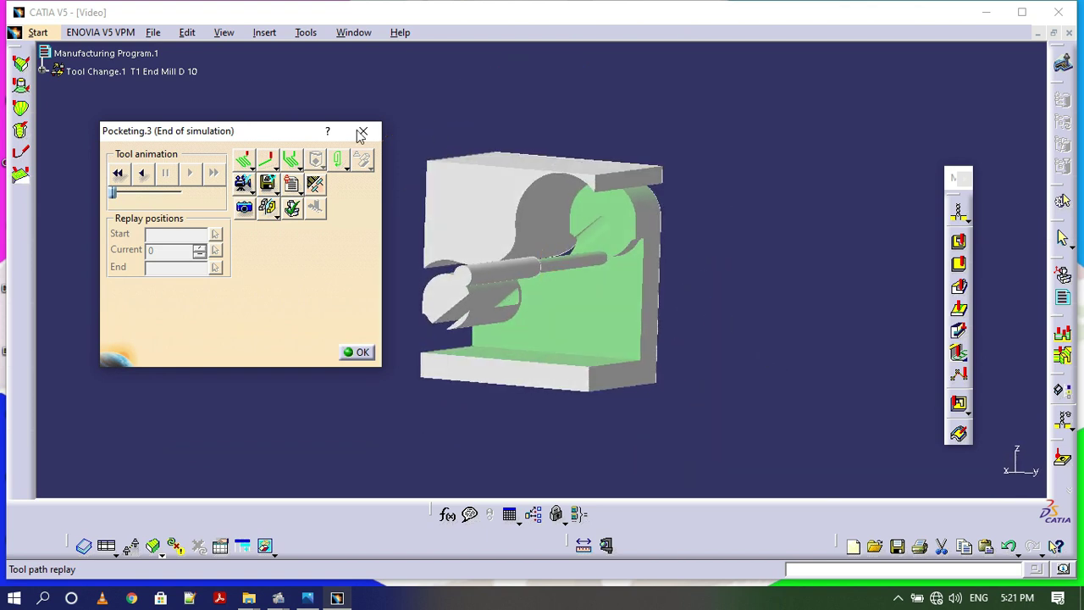
click(362, 134)
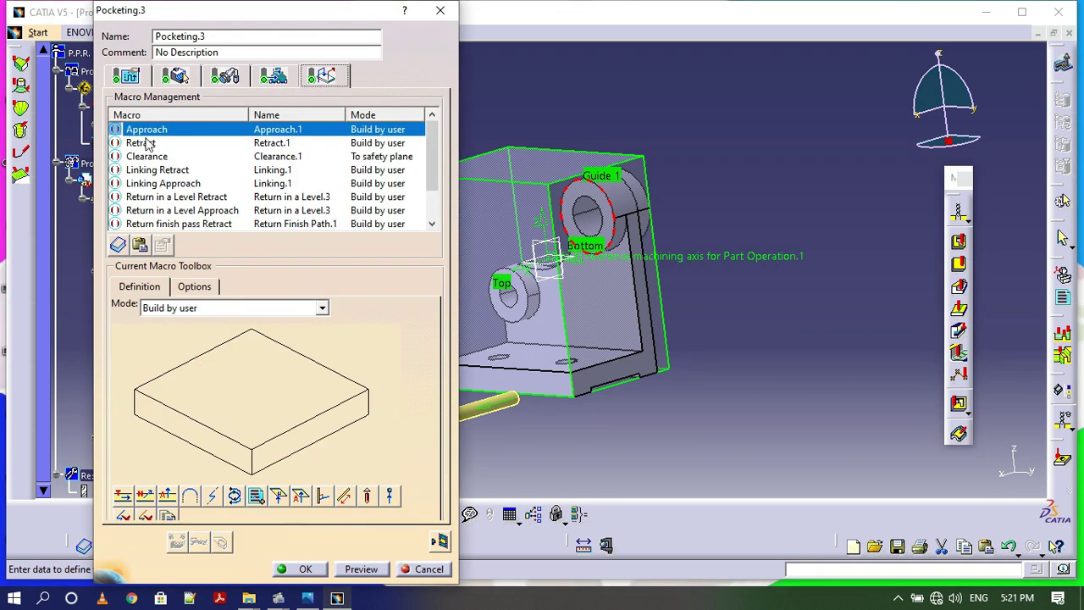
- Activate the pocketing's approach and retract macros and set the axial distance of each to 100 mm
right_click(154, 142)
click(178, 154)
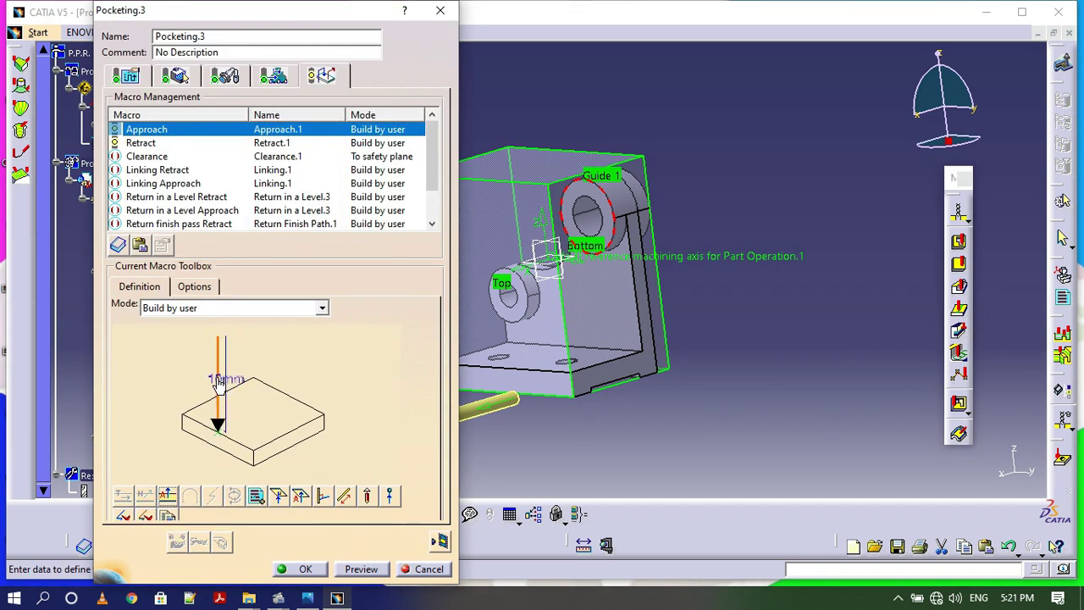
double_click(217, 380)
click(952, 475)
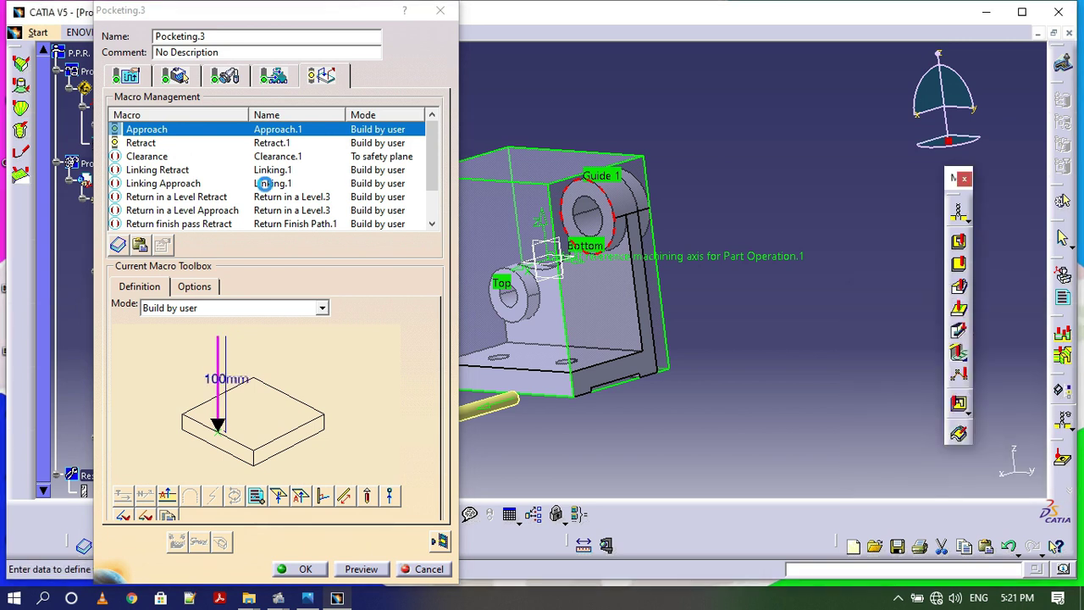
click(157, 143)
double_click(214, 382)
text(100mm)
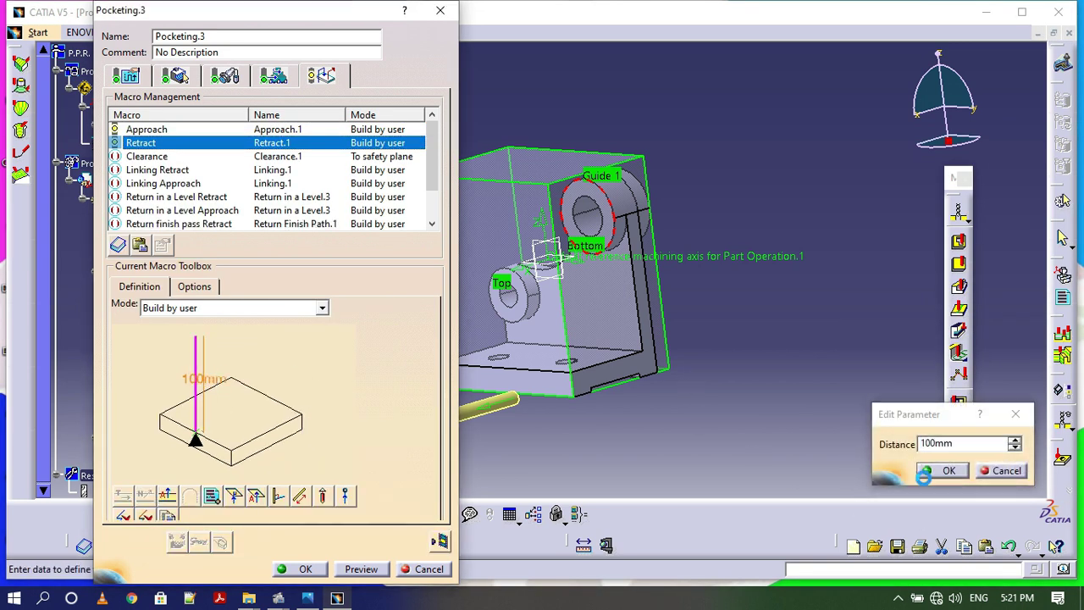
click(925, 474)
- Simulate the boss-face pocketing with the 100 mm approach and retract, and inspect the cut block
click(439, 540)
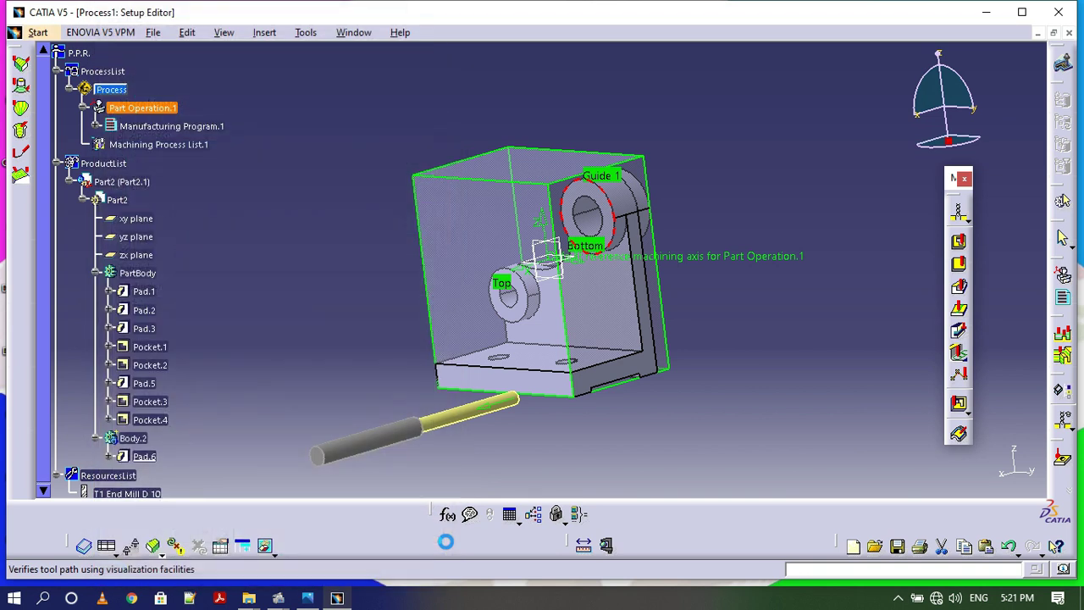
click(288, 207)
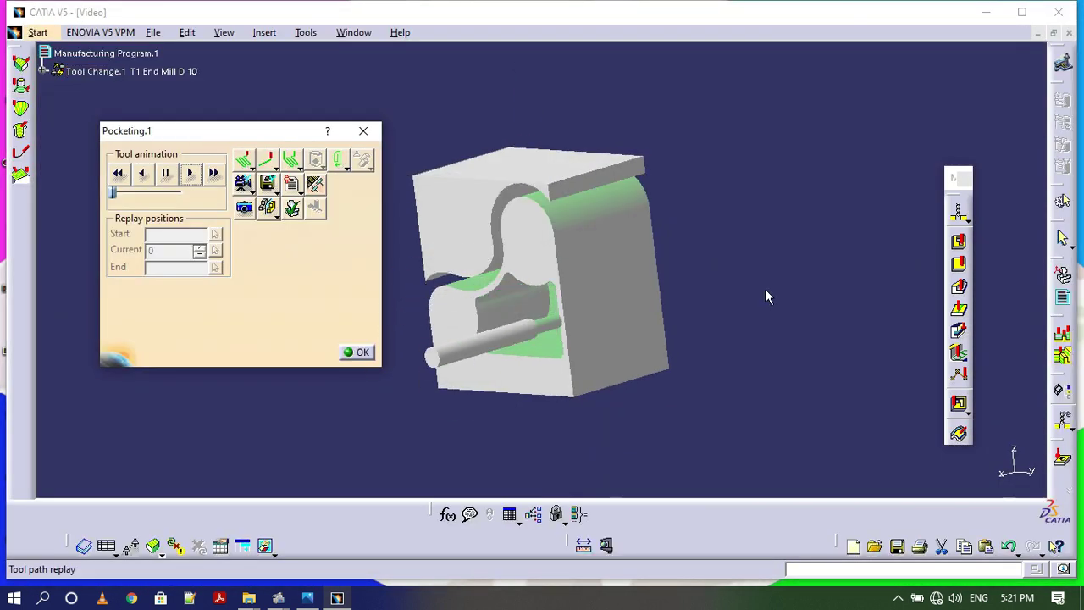
middle_drag(686, 301, 338, 421)
middle_drag(407, 282, 547, 187)
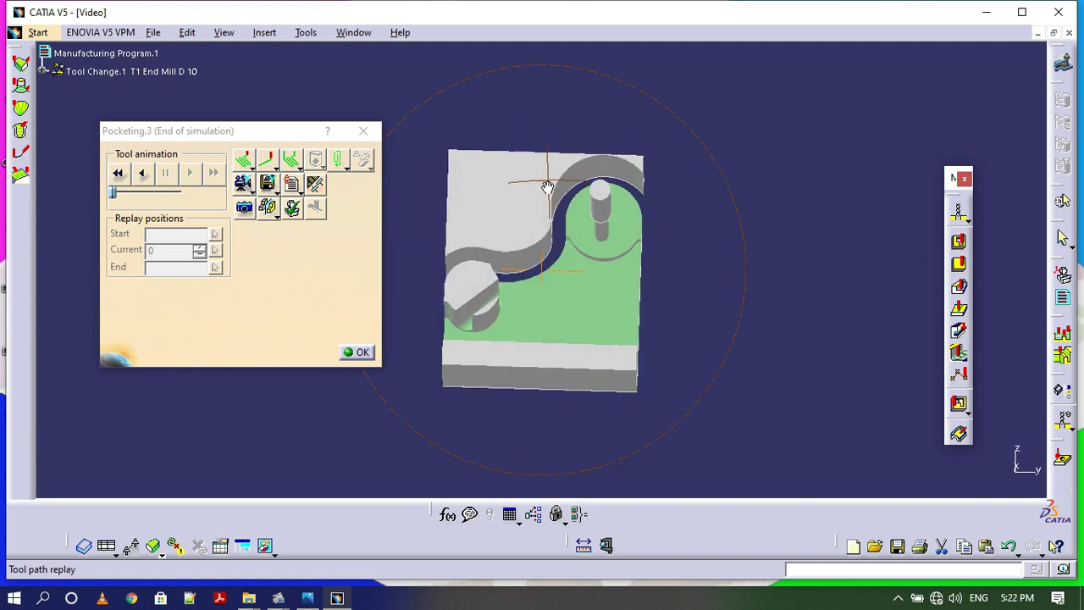
click(357, 352)
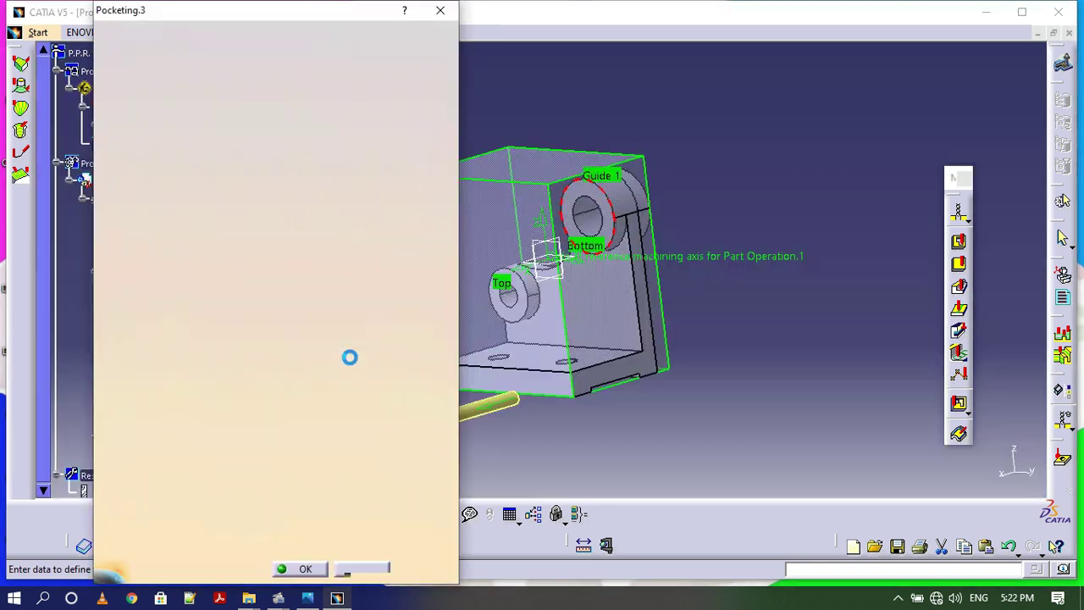
- Set the retract and approach distances to 400 mm and simulate the boss-face pocketing again
double_click(203, 382)
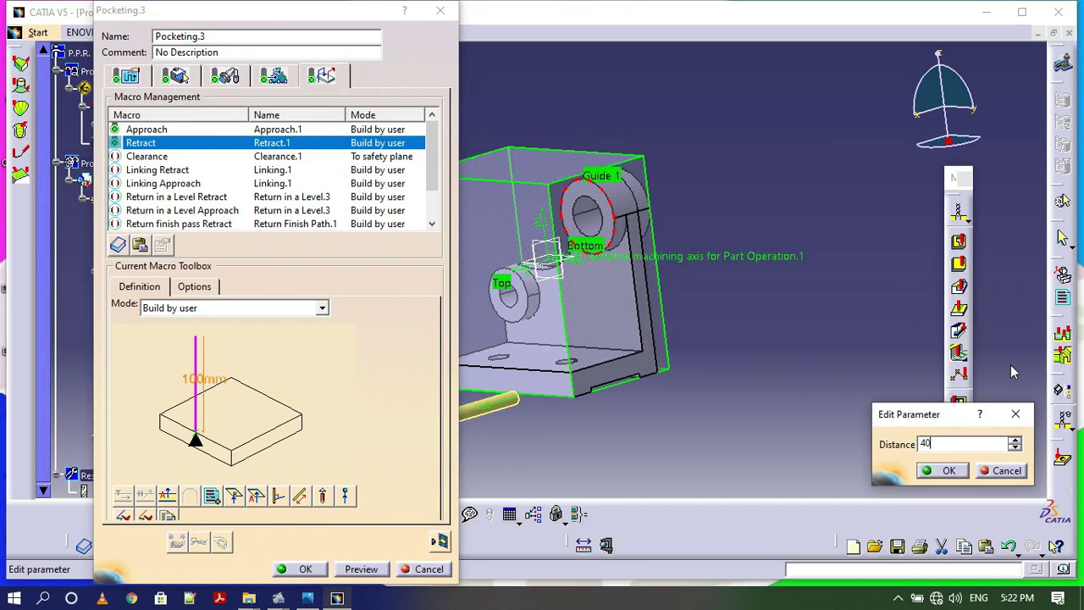
click(949, 470)
click(218, 129)
double_click(233, 381)
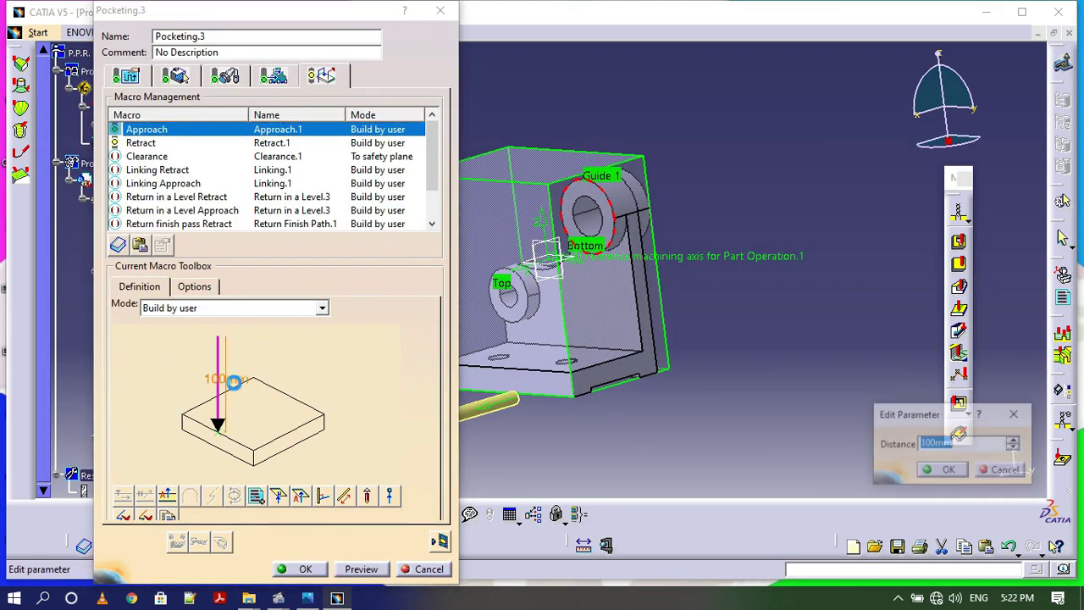
text(400)
key(Return)
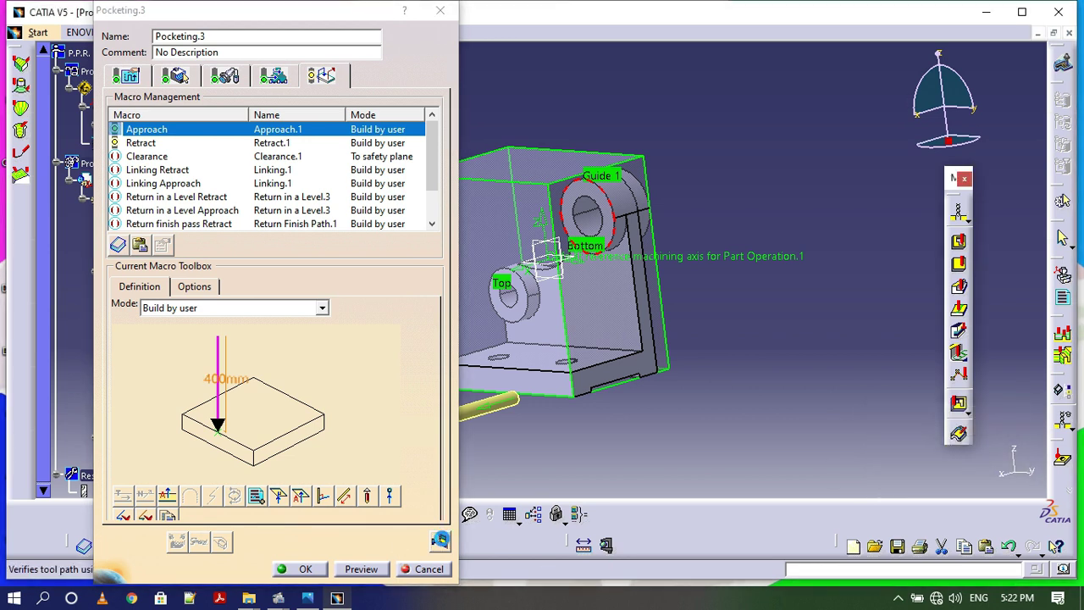
click(440, 540)
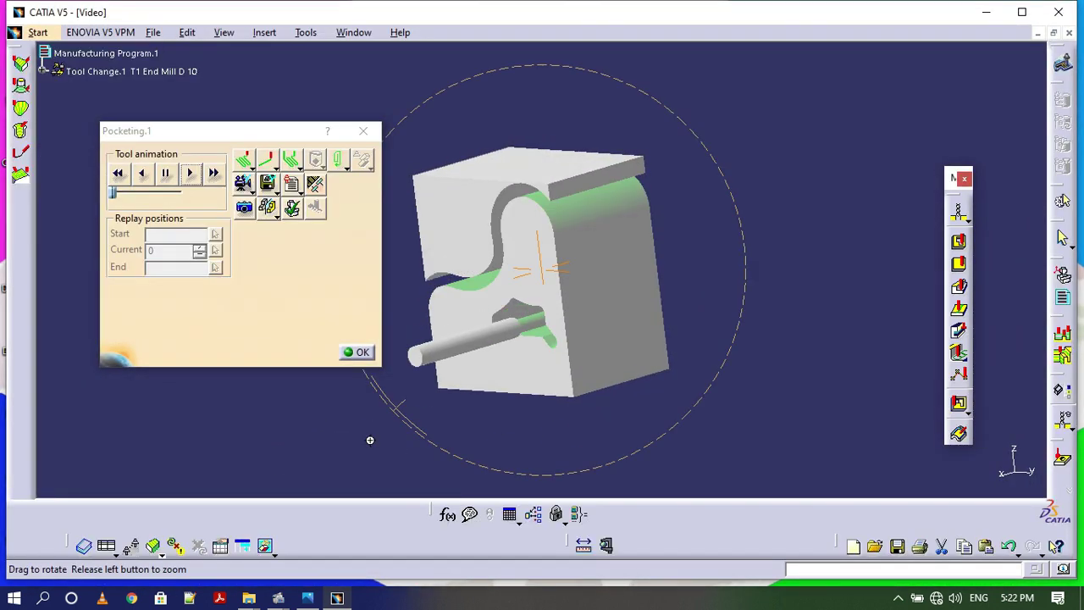
middle_drag(370, 438, 443, 286)
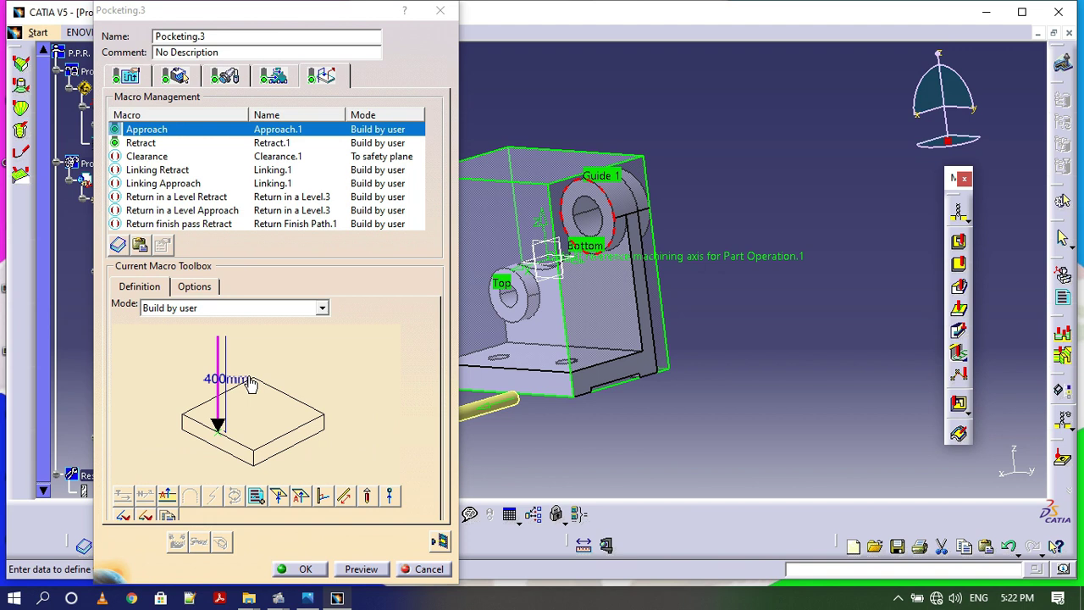
- Set the approach and retract distances of the boss-face pocketing to 1000 mm
double_click(225, 379)
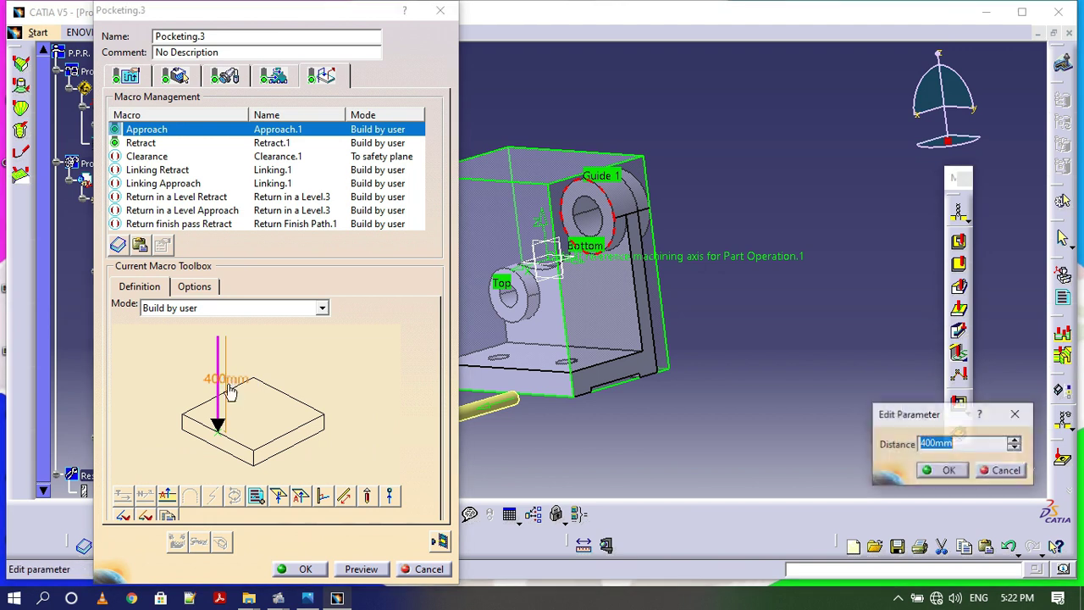
text(100)
click(942, 471)
click(190, 144)
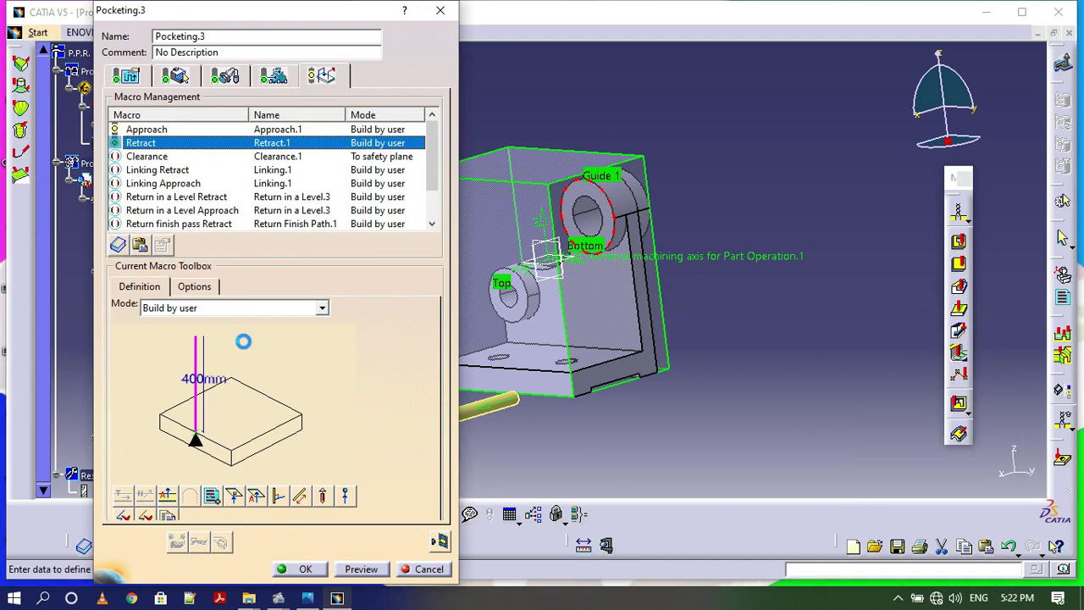
double_click(197, 378)
text(1000)
click(942, 471)
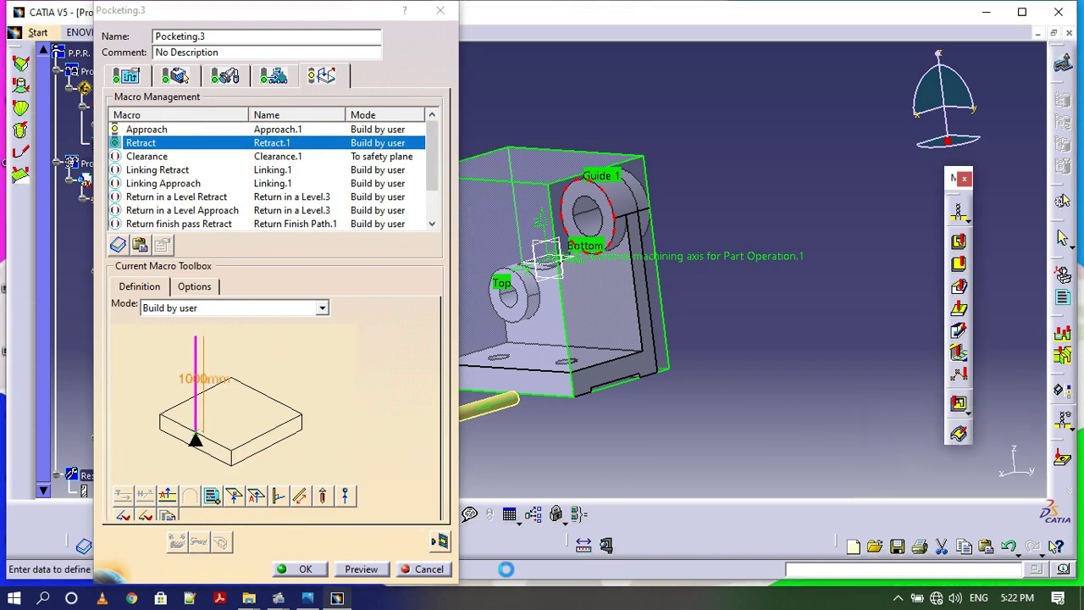
- Simulate the pocketing with the 1000 mm approach and retract, and inspect the cleared boss face
click(176, 542)
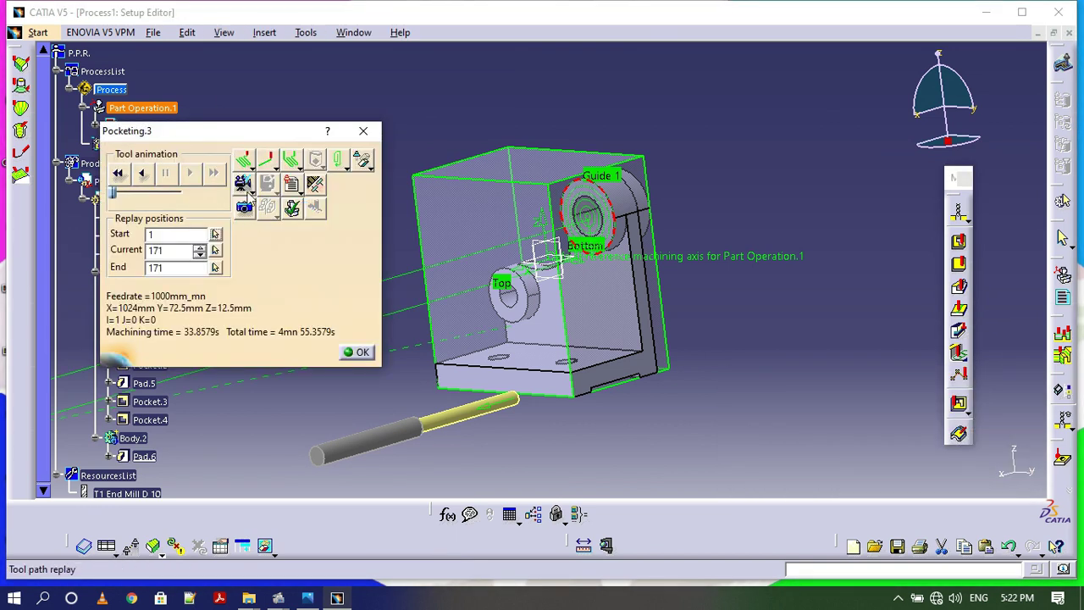
click(241, 182)
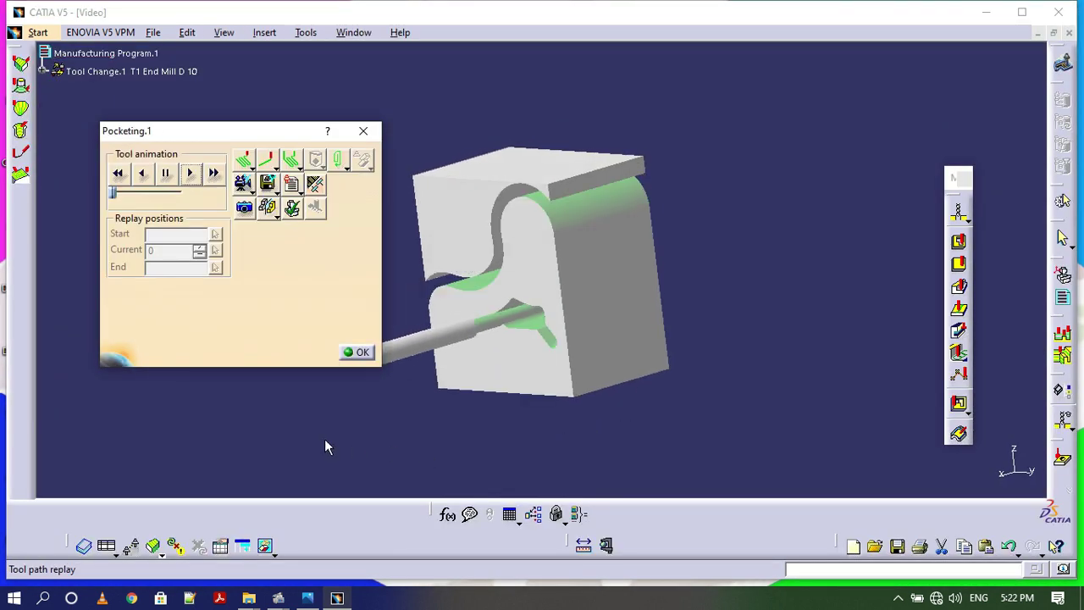
middle_drag(324, 439, 523, 305)
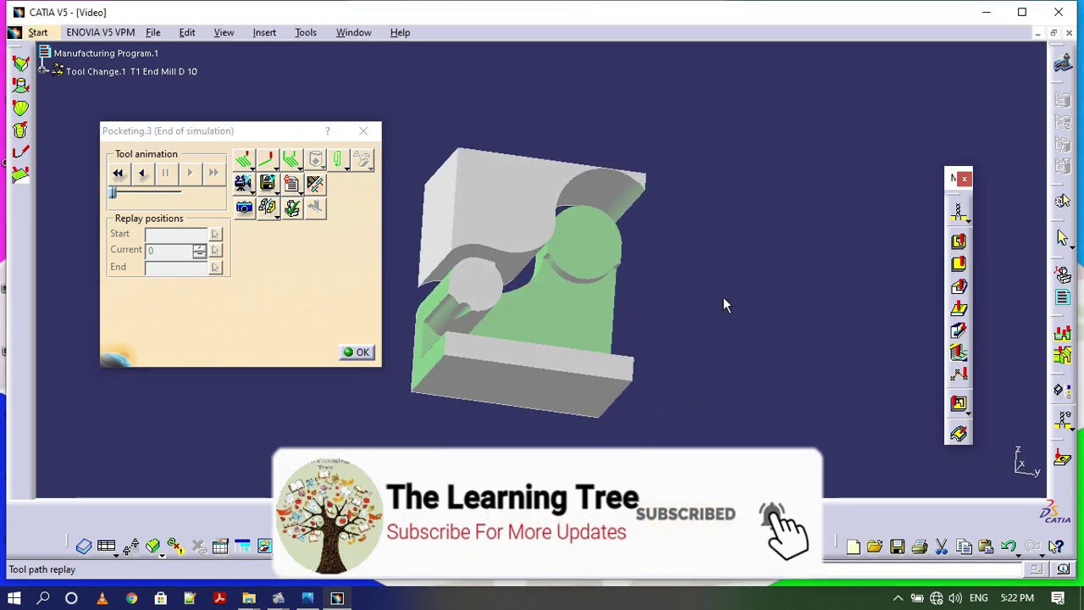
middle_drag(723, 305, 511, 320)
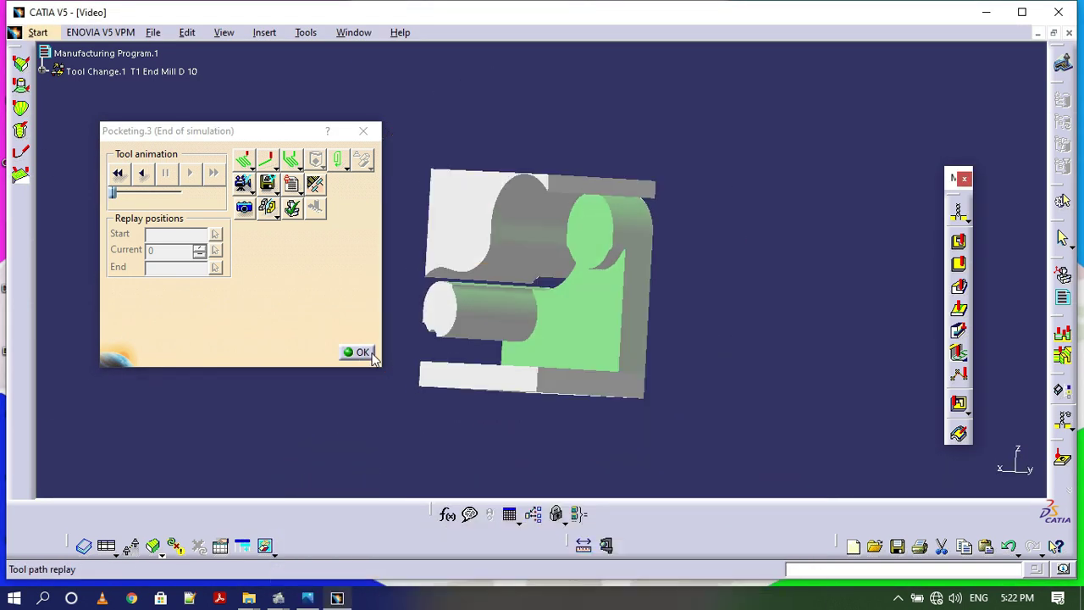
click(360, 353)
- Set the retract and approach distances of the boss-face pocketing to 2000 mm
double_click(208, 377)
text(200)
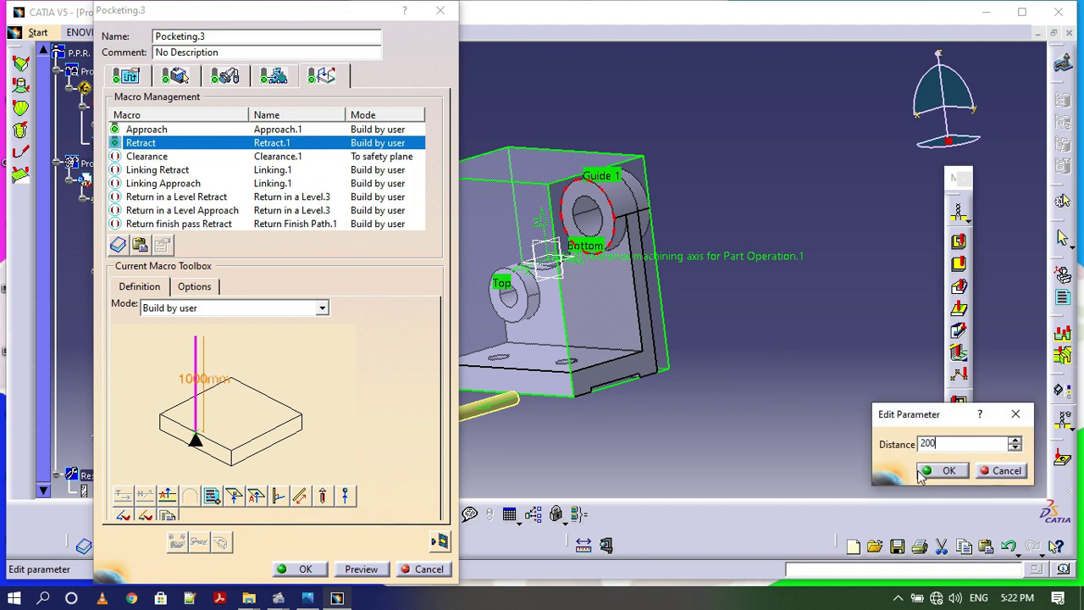
click(923, 472)
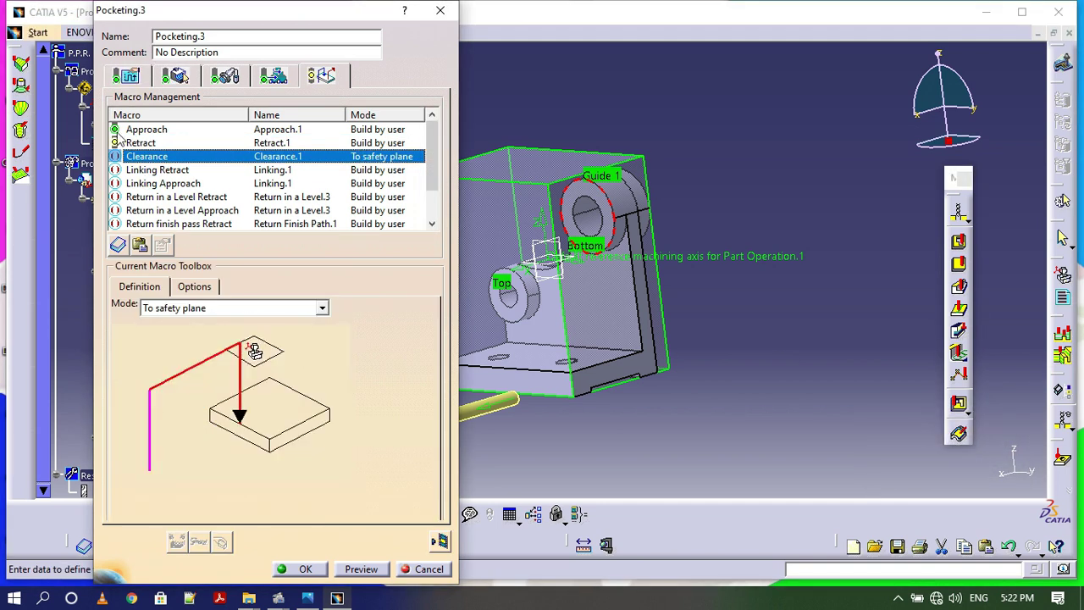
click(168, 129)
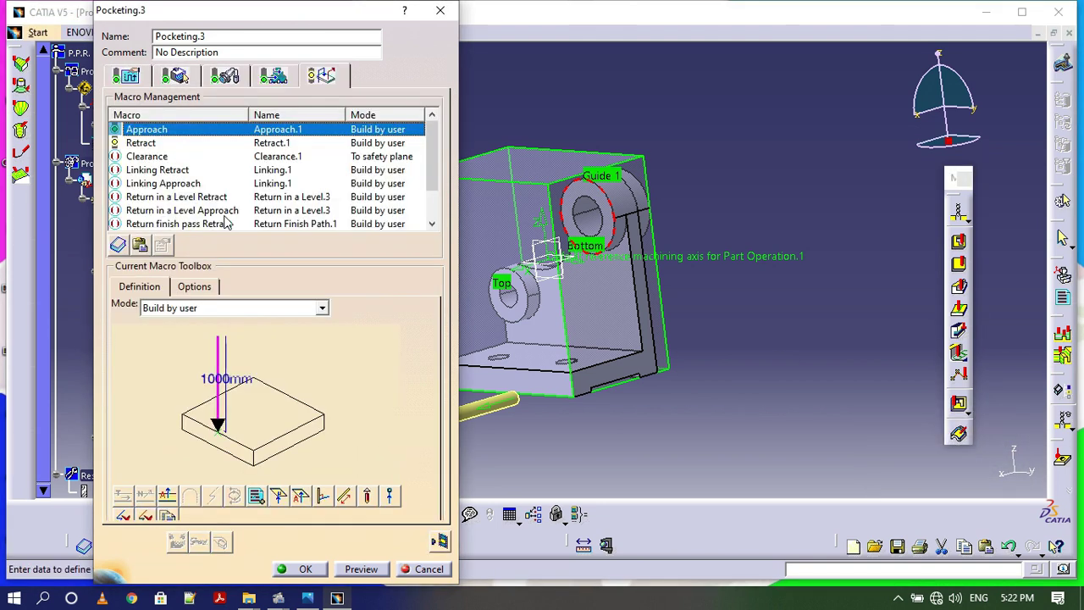
double_click(217, 380)
text(2000)
click(940, 471)
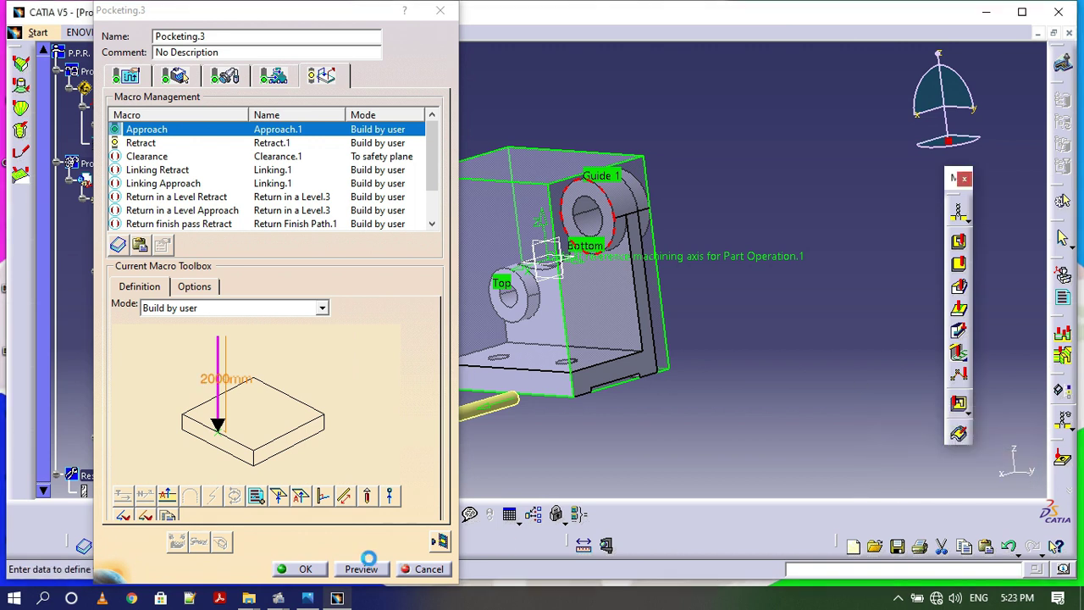
- Run the video simulation of the boss-face pocketing with the 2000 mm macros and inspect the machined stock
click(442, 542)
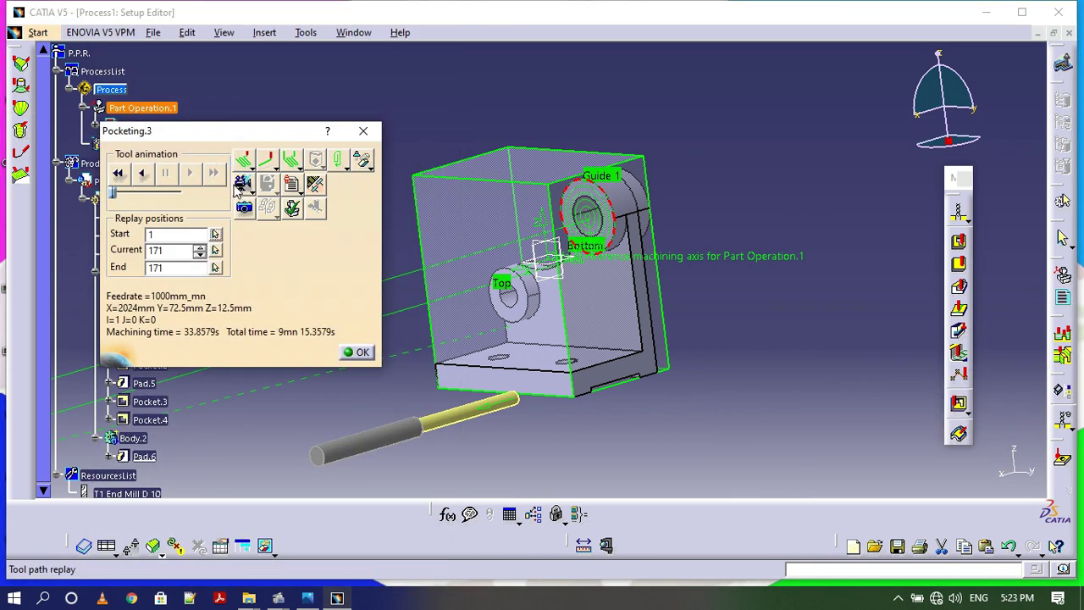
click(242, 183)
click(190, 172)
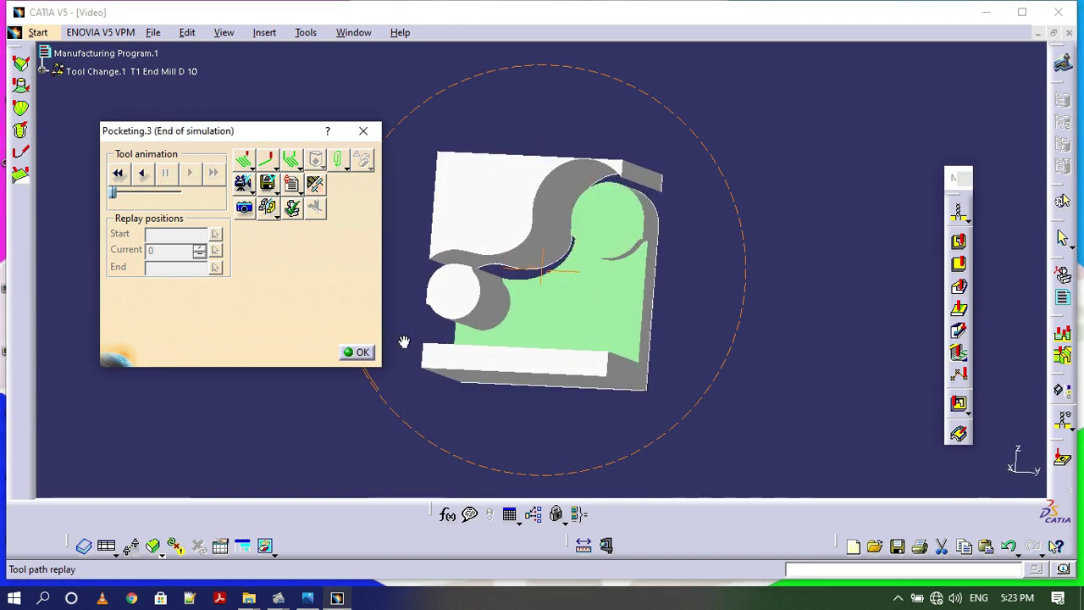
- Leave the simulation and accept the boss-face pocketing with its current macros
click(358, 351)
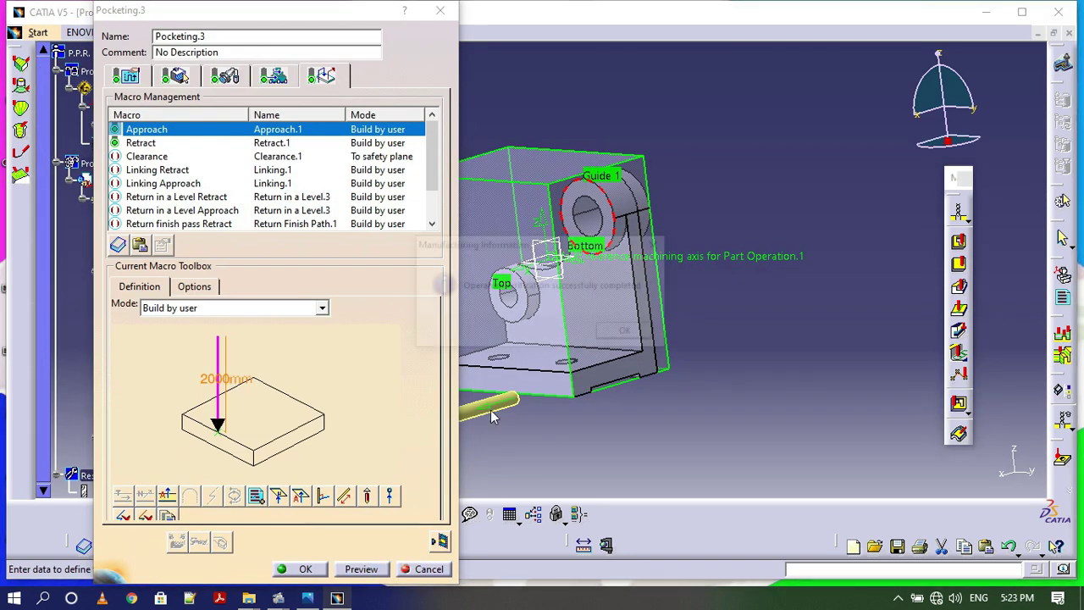
click(627, 332)
click(296, 568)
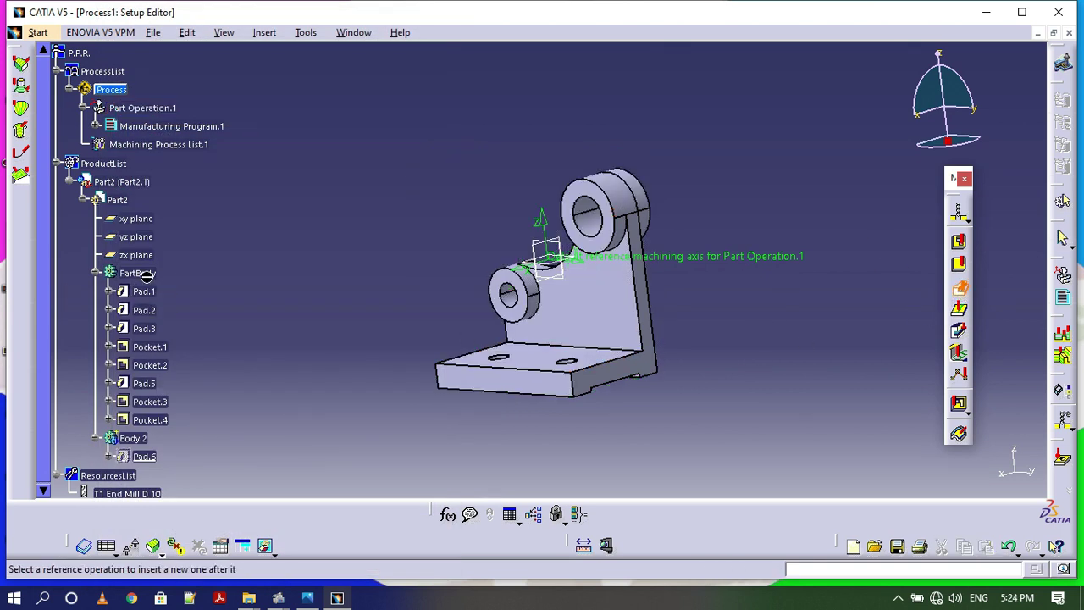
- Create a profile contouring operation in the manufacturing program and use the front face of the shown stock as its top plane
click(171, 126)
click(273, 254)
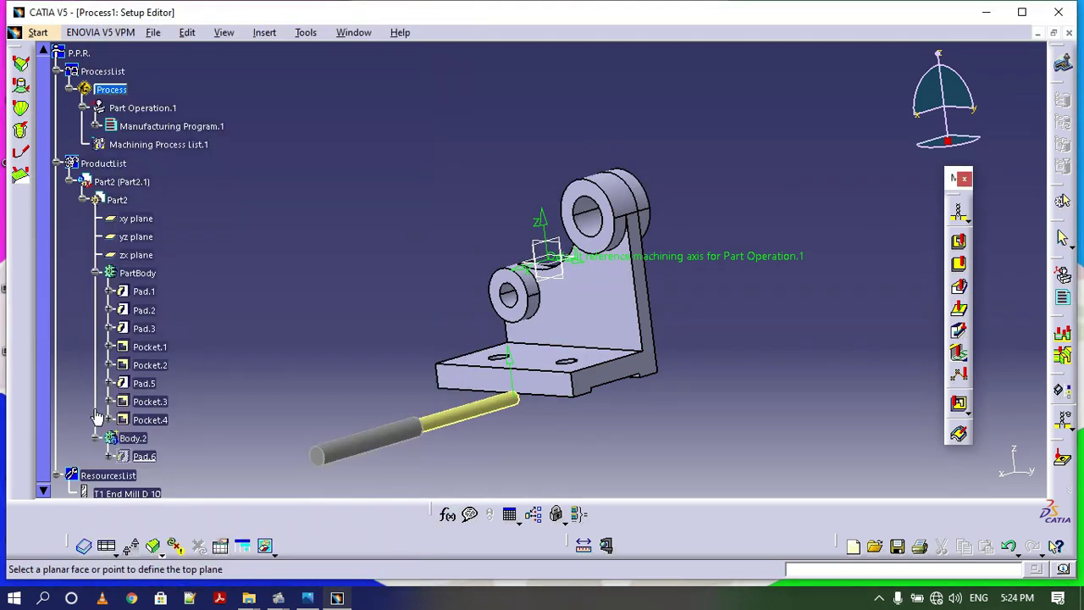
right_click(137, 456)
click(180, 504)
click(440, 313)
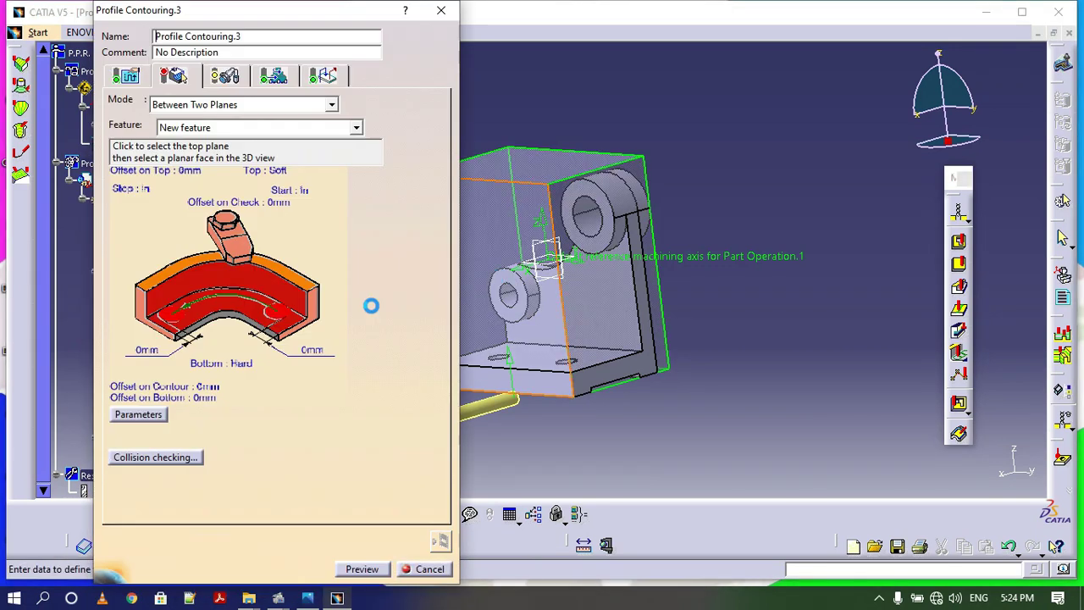
- Hide the stock and set the front face of the bracket's upright plate as the contouring's bottom plane
click(221, 314)
right_click(496, 321)
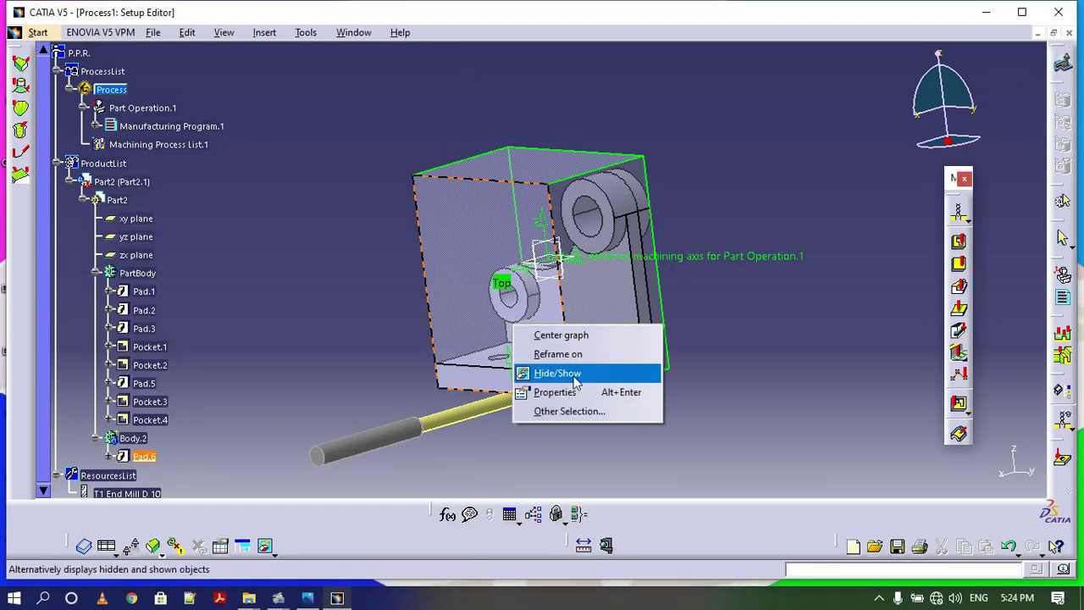
click(551, 375)
click(584, 280)
- Remove all automatic contours and select the outer circular edge of the larger boss as the contouring guide
right_click(240, 282)
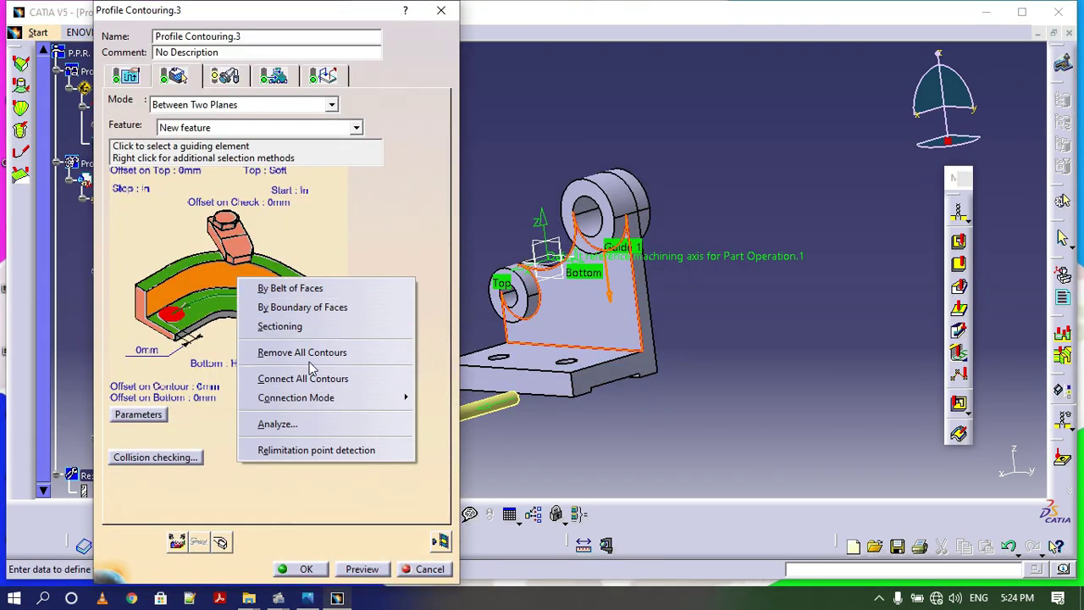
click(302, 352)
click(212, 288)
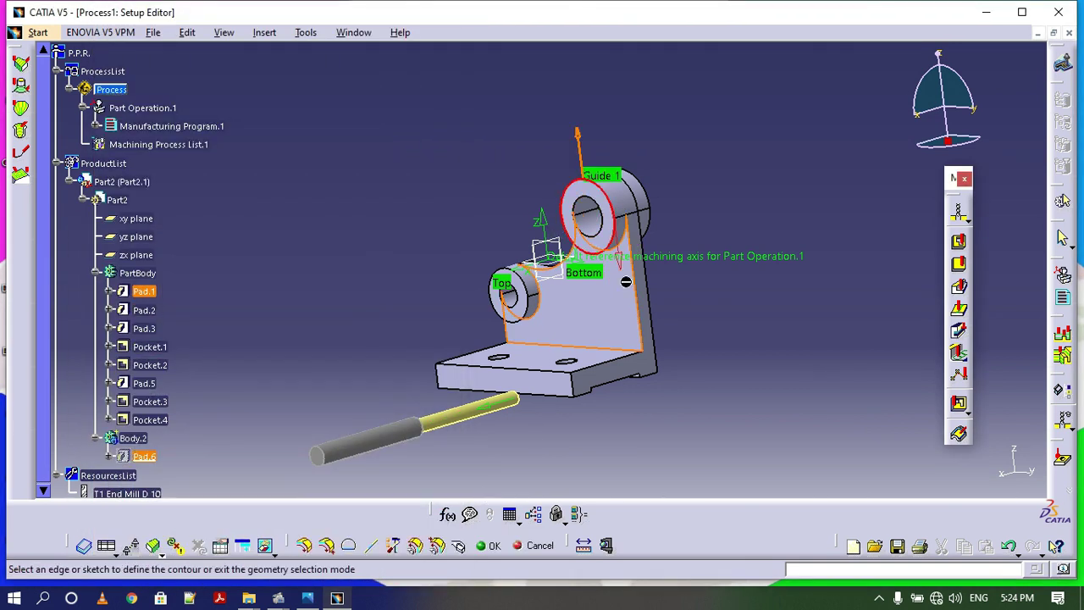
double_click(744, 355)
- Verify the larger-boss contouring and run its video simulation to inspect the machined stock
click(380, 566)
click(625, 331)
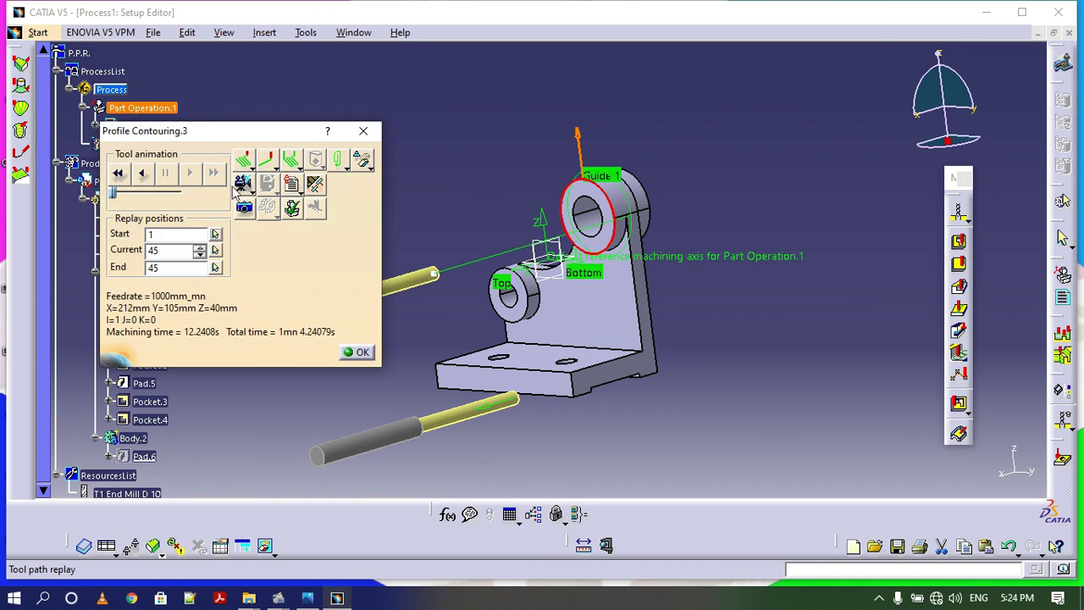
click(243, 183)
click(190, 173)
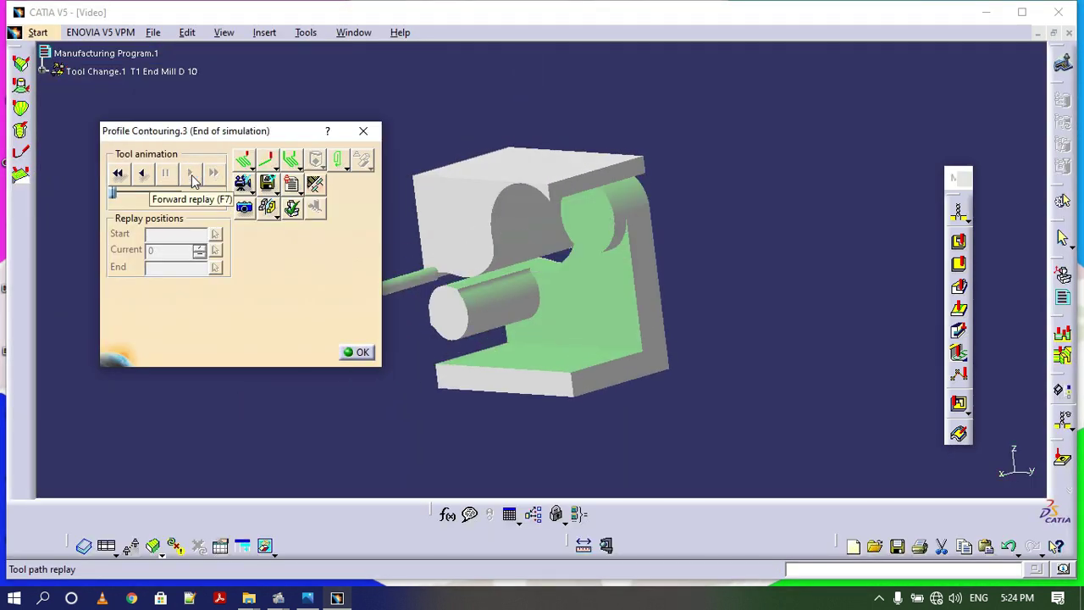
middle_drag(265, 376, 358, 385)
click(356, 351)
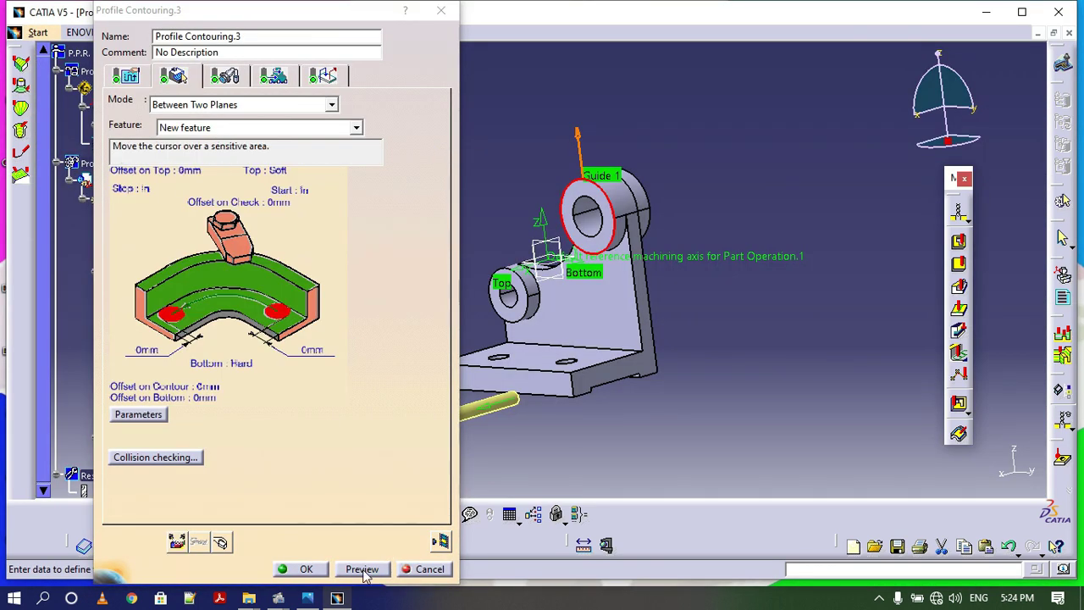
- Check the larger-boss profile contouring once more and accept the operation
click(364, 575)
click(628, 331)
click(302, 569)
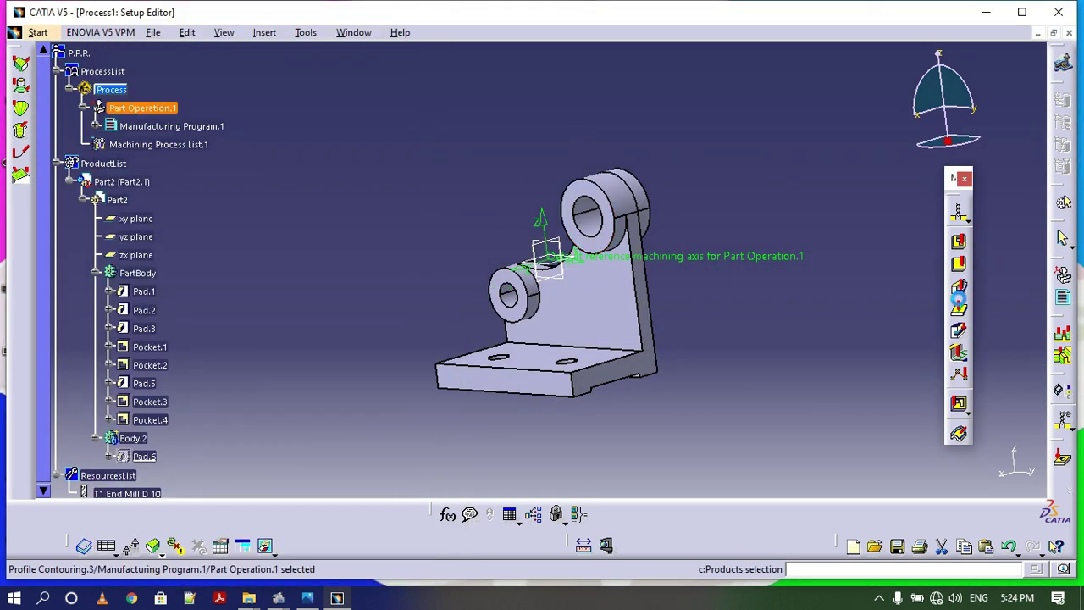
- Create a pocketing operation with the smaller boss's front face as bottom and remove its detected island
click(960, 243)
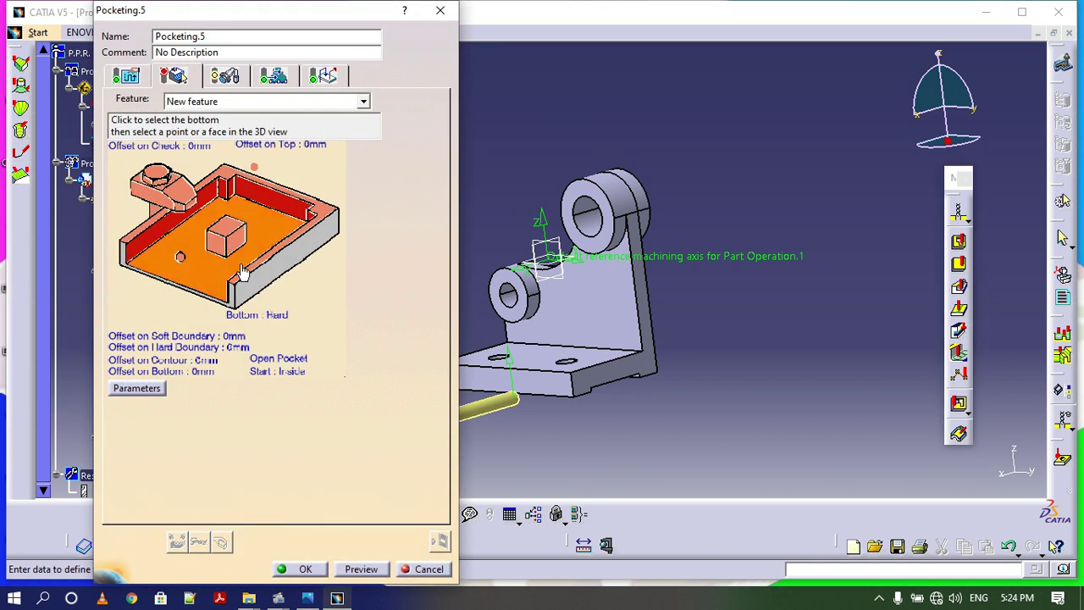
click(314, 252)
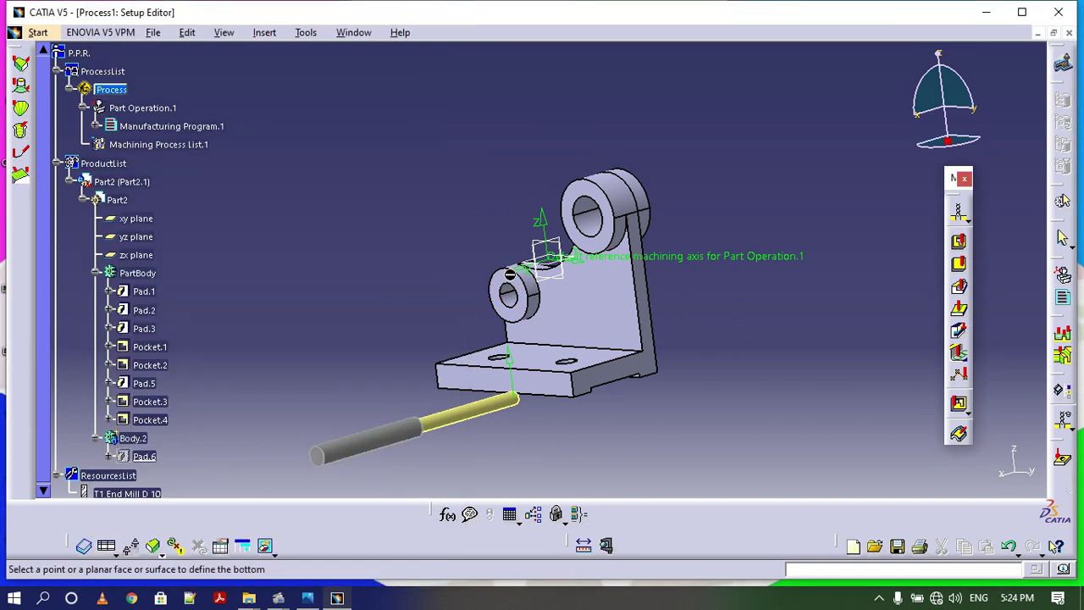
click(509, 275)
right_click(234, 226)
click(289, 289)
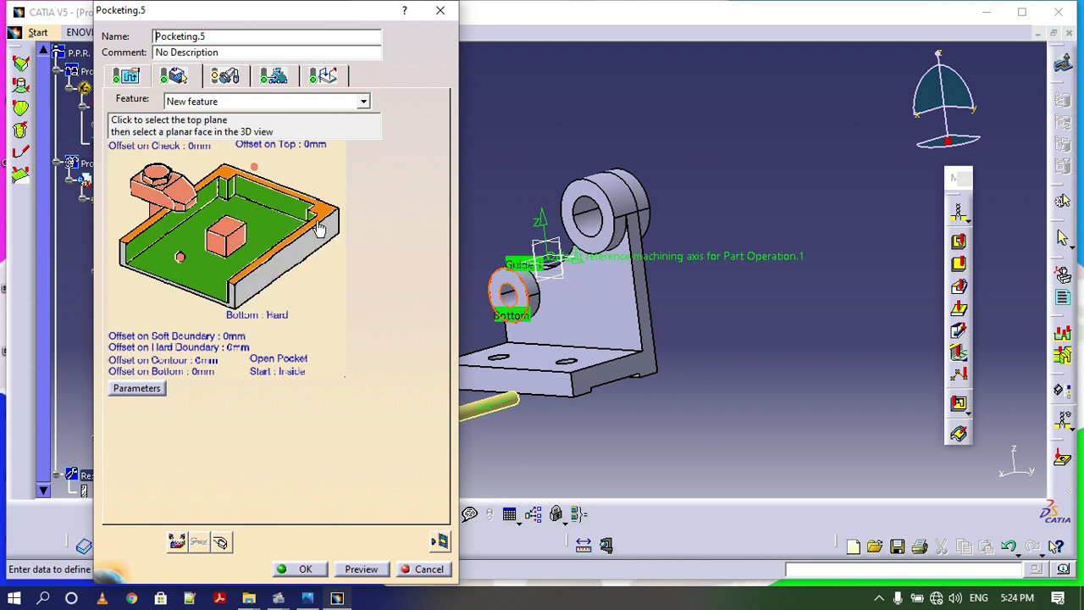
- Show the stock again and set its front face as the top plane of the smaller-boss pocketing
click(320, 228)
right_click(144, 456)
click(185, 505)
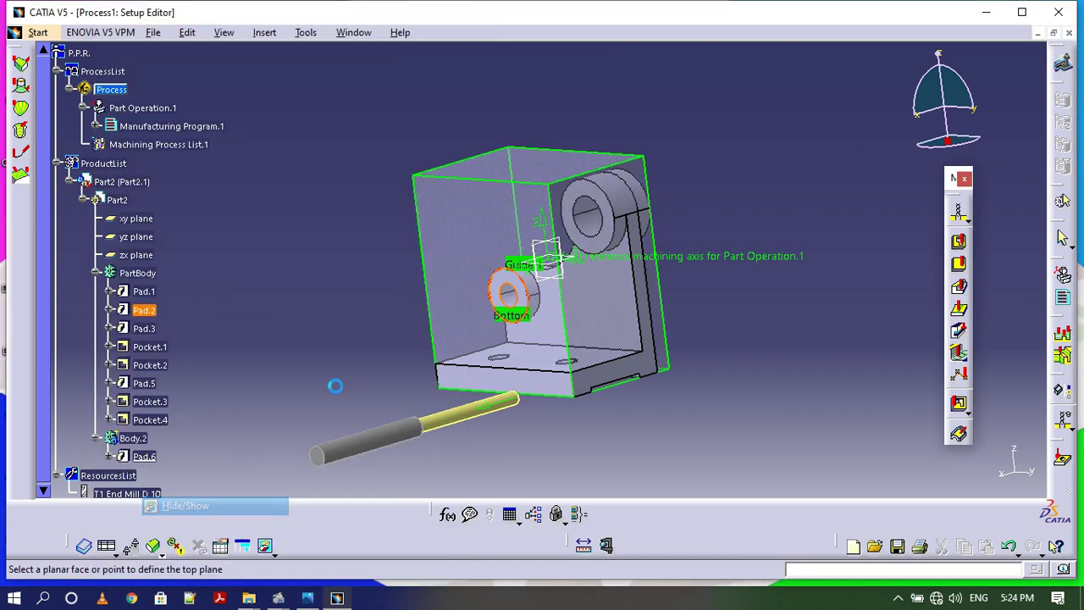
click(448, 252)
- Verify the smaller-boss pocketing and accept the operation
click(376, 573)
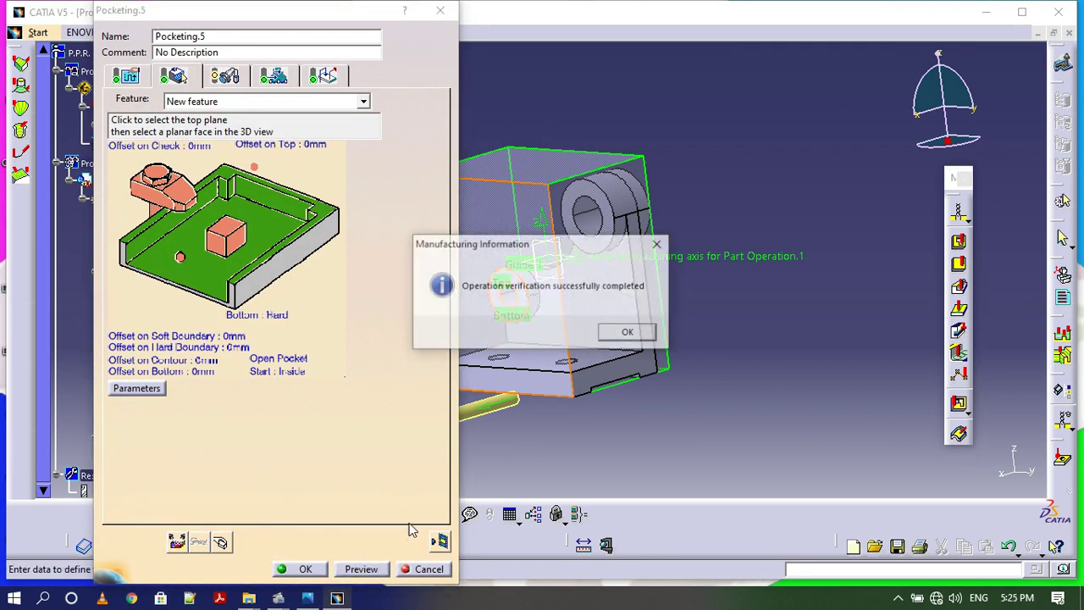
click(610, 339)
click(298, 569)
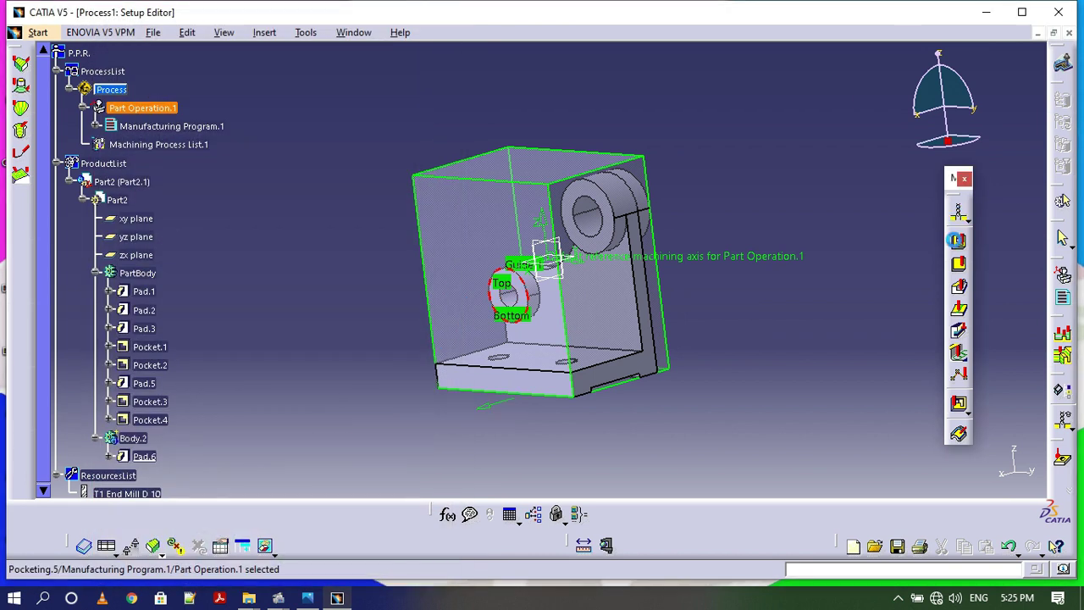
- Create another profile contouring operation with the stock's front face as its top plane
click(956, 288)
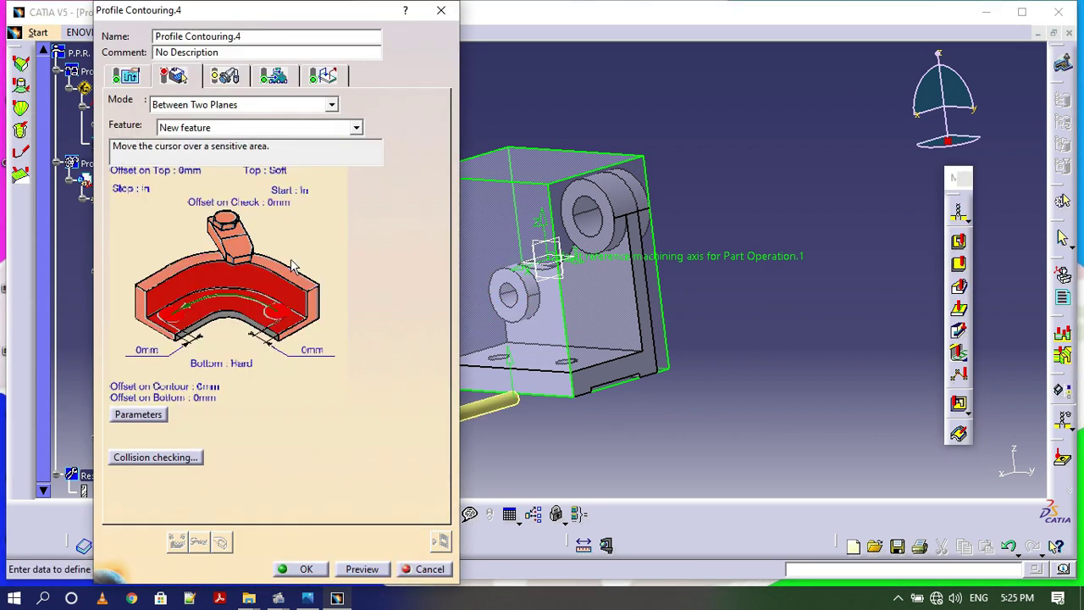
click(287, 267)
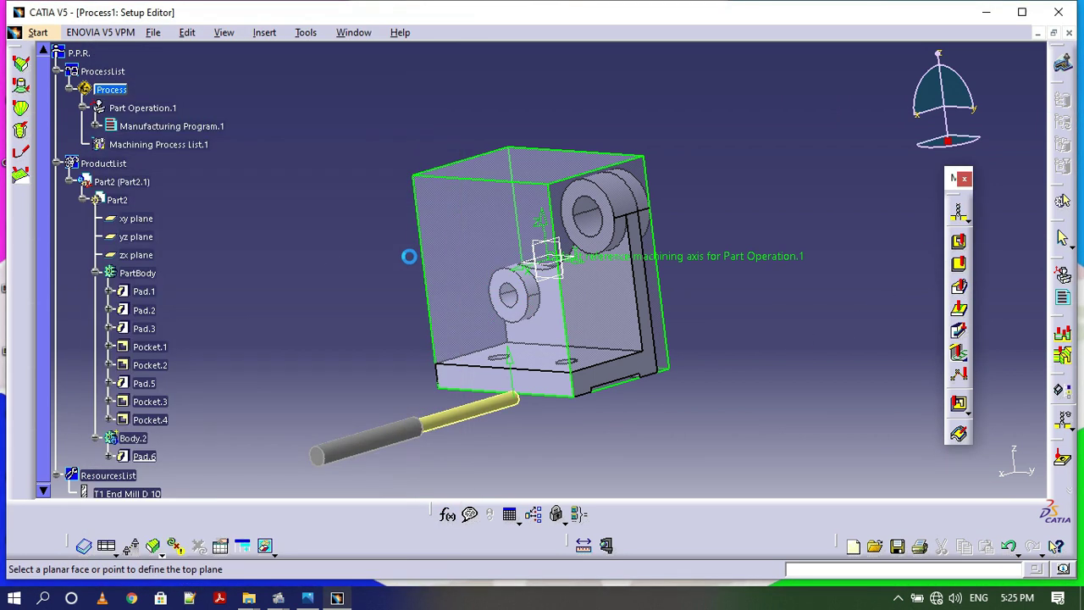
click(436, 258)
- Hide the stock and select the upright plate's front face as the bottom plane of the new contouring
click(235, 307)
right_click(457, 285)
click(499, 331)
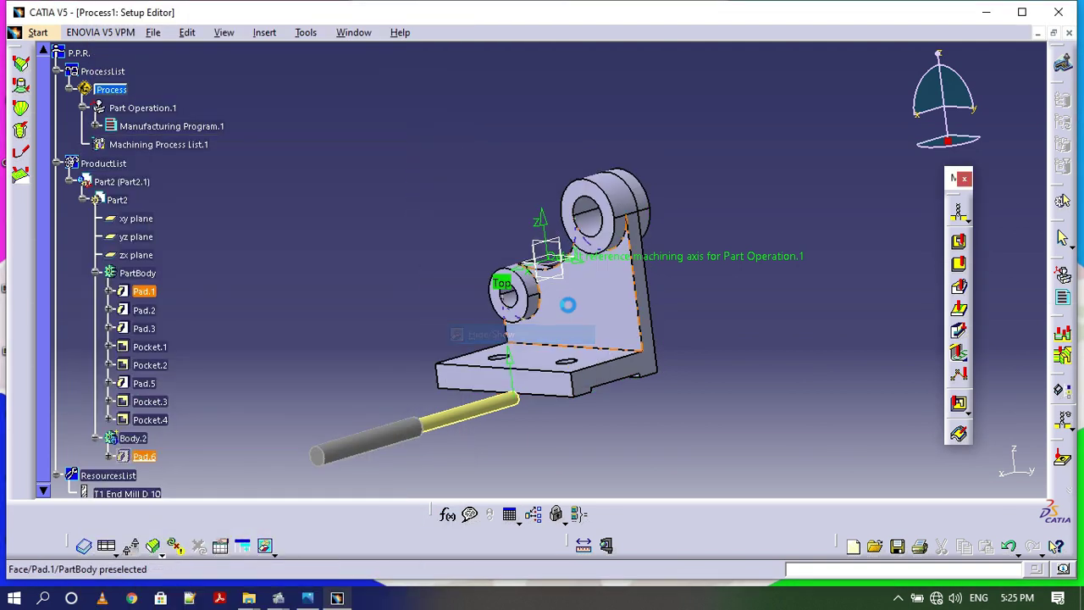
click(562, 303)
- Remove all automatic contours and select the outer circular edge of the smaller boss as the guide
right_click(224, 283)
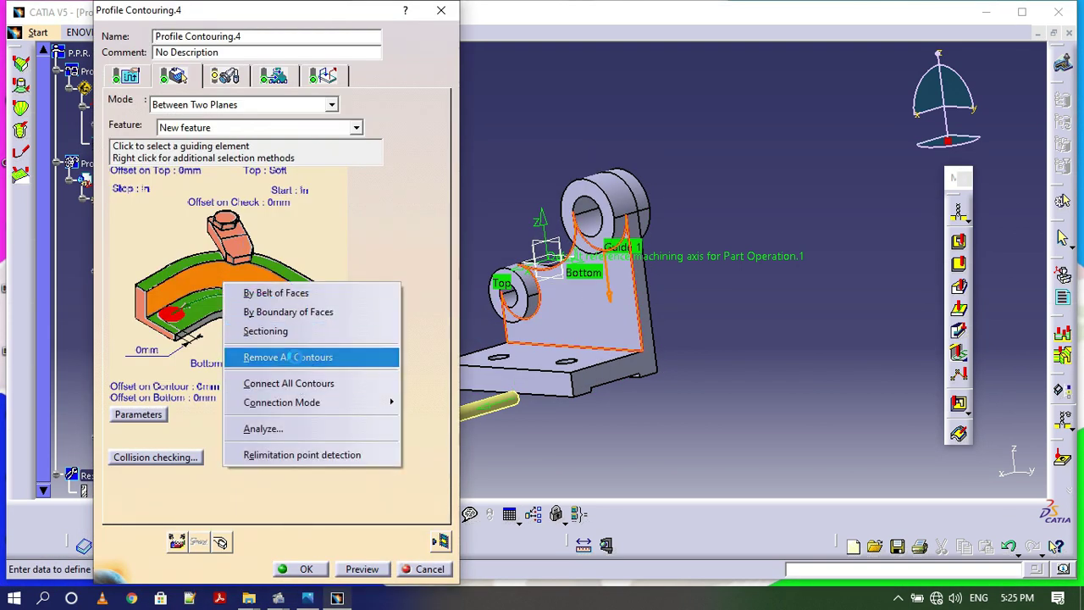
click(290, 357)
click(227, 269)
double_click(348, 228)
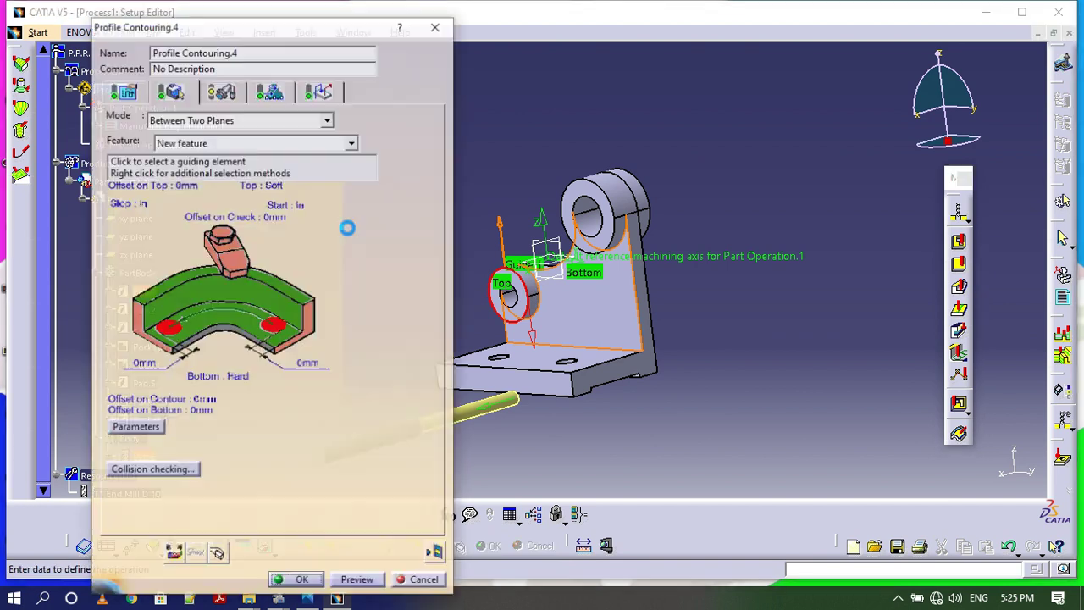
- Run the video simulation of the smaller-boss contouring and inspect the machined stock
click(440, 540)
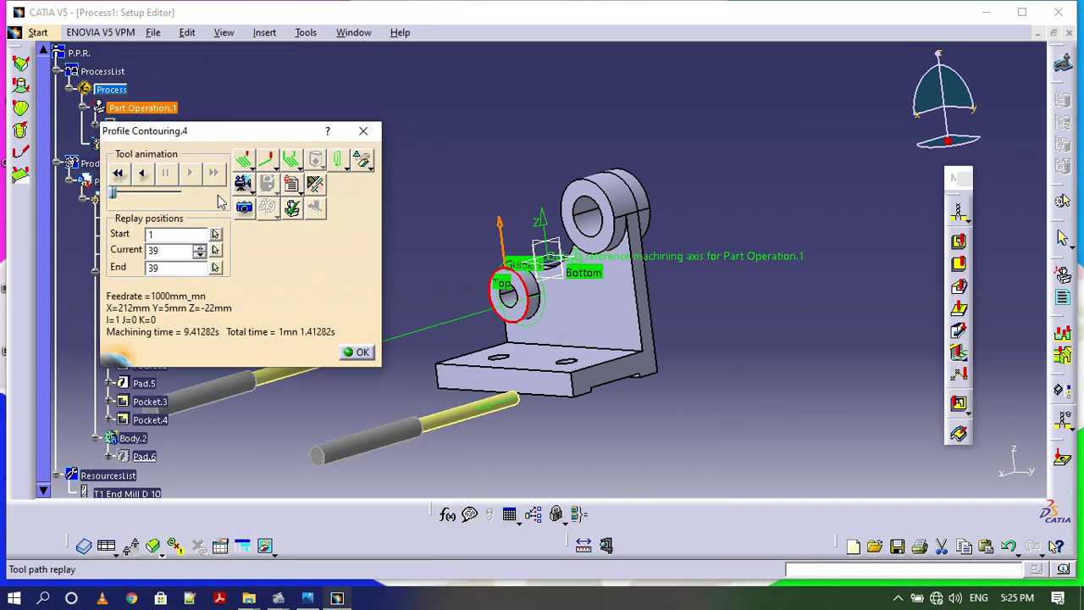
click(243, 183)
click(192, 174)
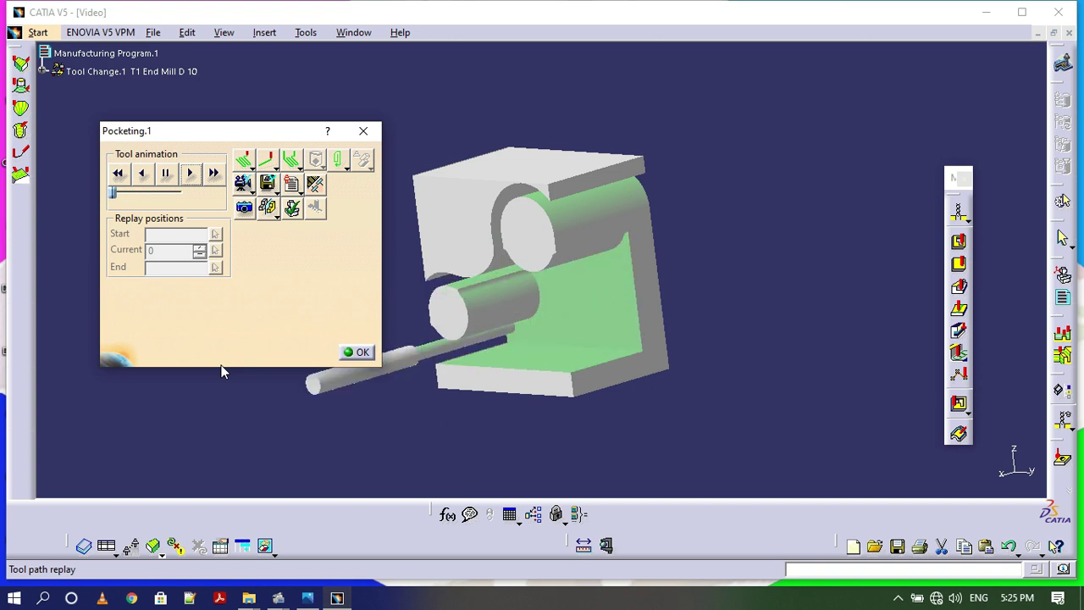
middle_drag(413, 410, 358, 353)
click(358, 351)
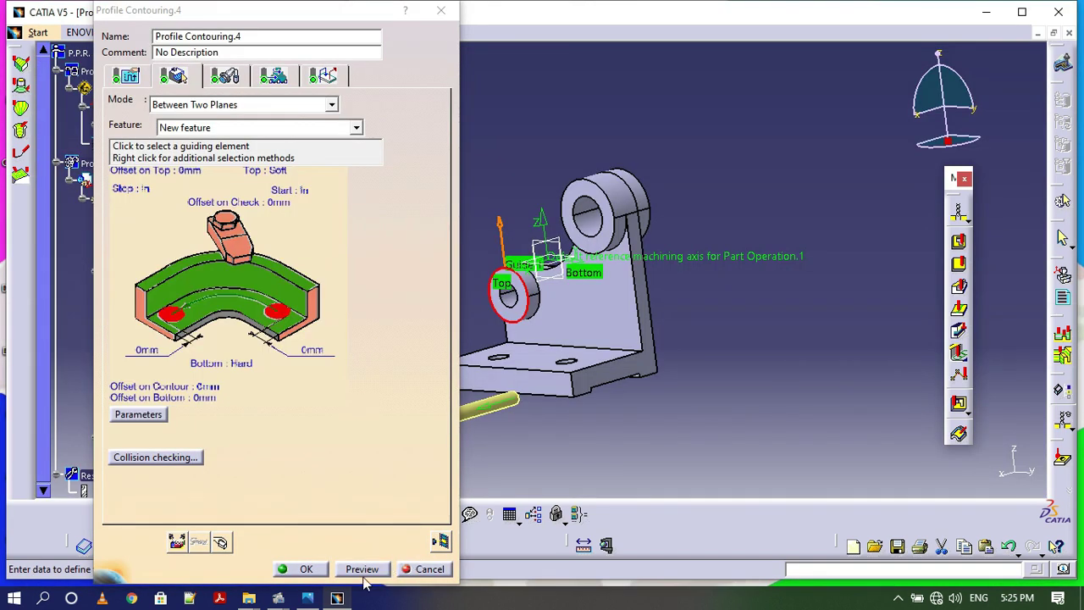
- Verify the smaller-boss profile contouring and accept the operation
click(363, 574)
click(624, 331)
click(300, 570)
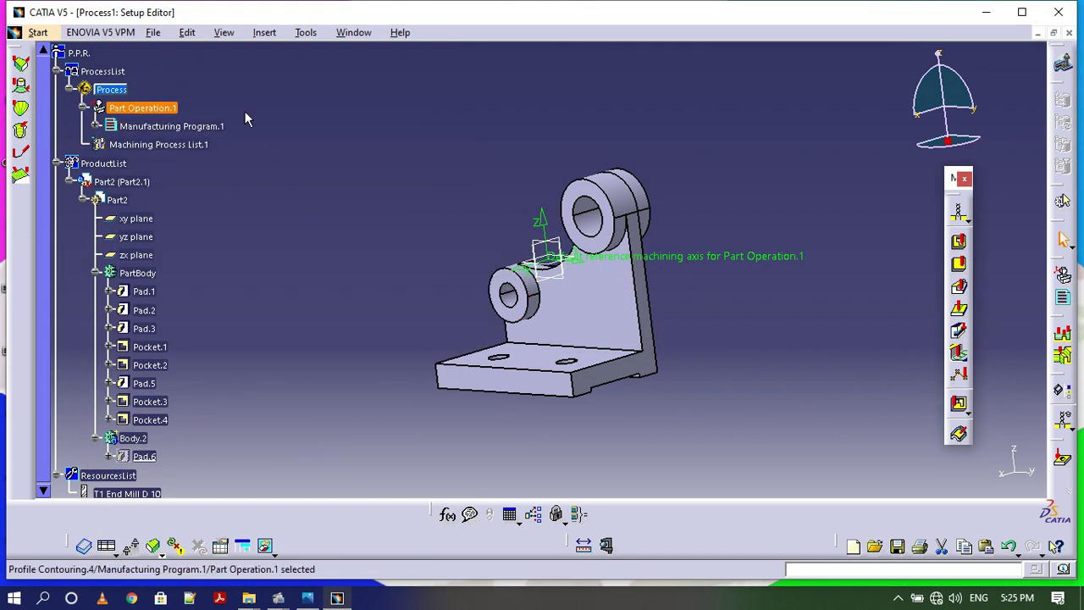
- Create a drilling operation and select the hole in the smaller boss as its position
middle_drag(245, 113, 331, 138)
middle_drag(358, 272, 377, 269)
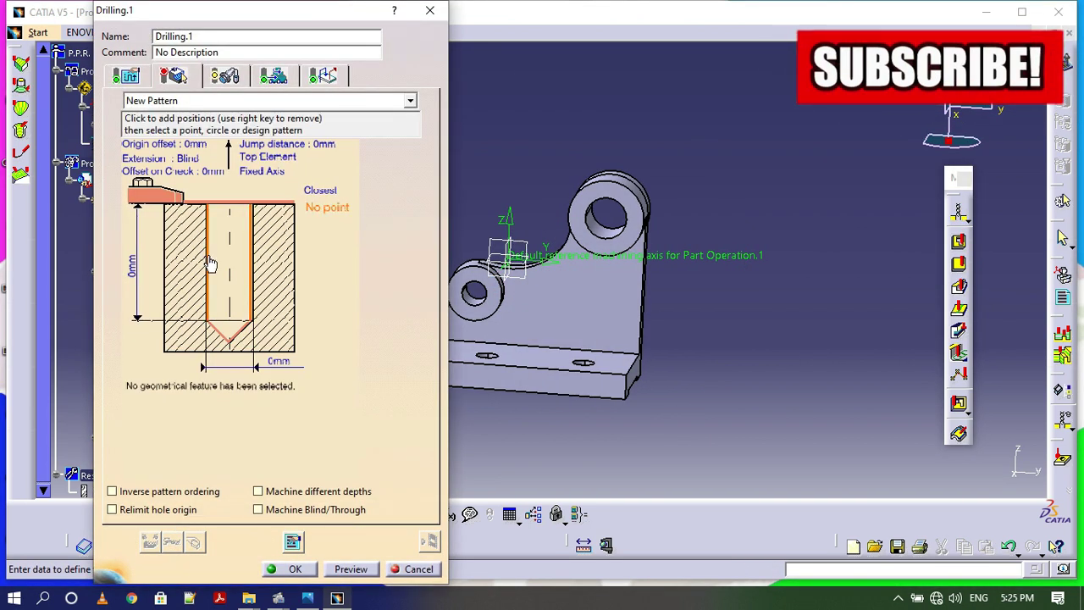
click(210, 263)
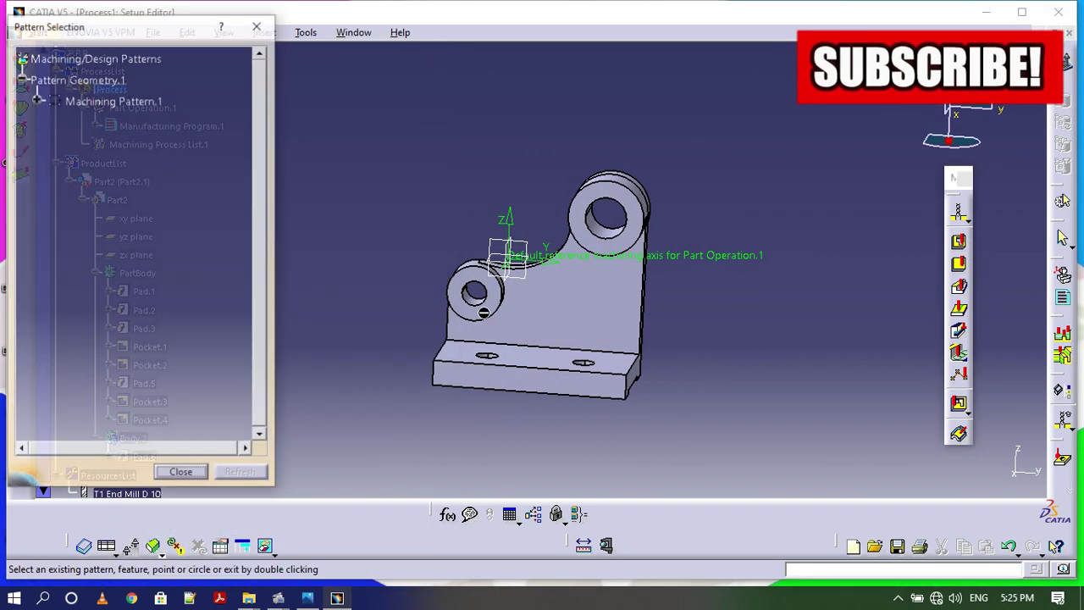
double_click(424, 276)
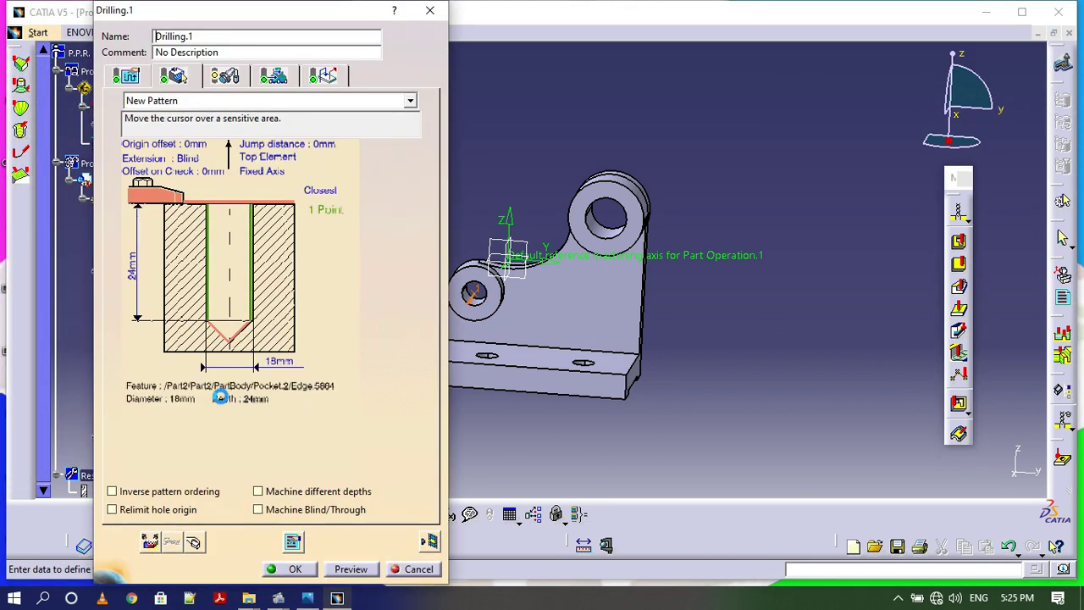
- Set the rear face of the bracket's upright plate as the bottom of the drilling
click(222, 337)
middle_drag(415, 339, 574, 320)
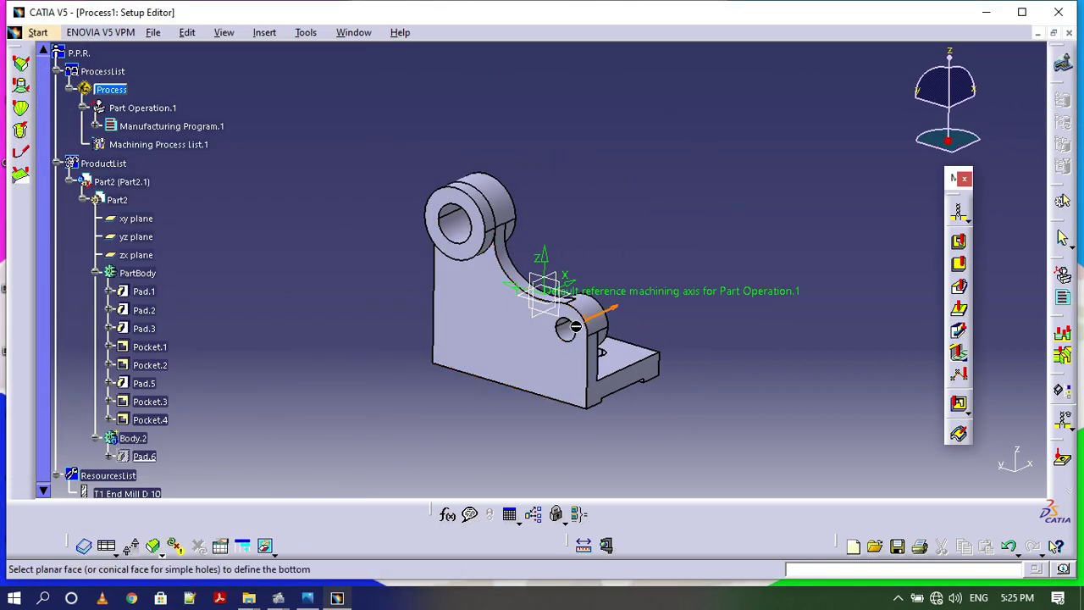
click(575, 333)
middle_drag(575, 339, 398, 377)
middle_drag(563, 346, 589, 354)
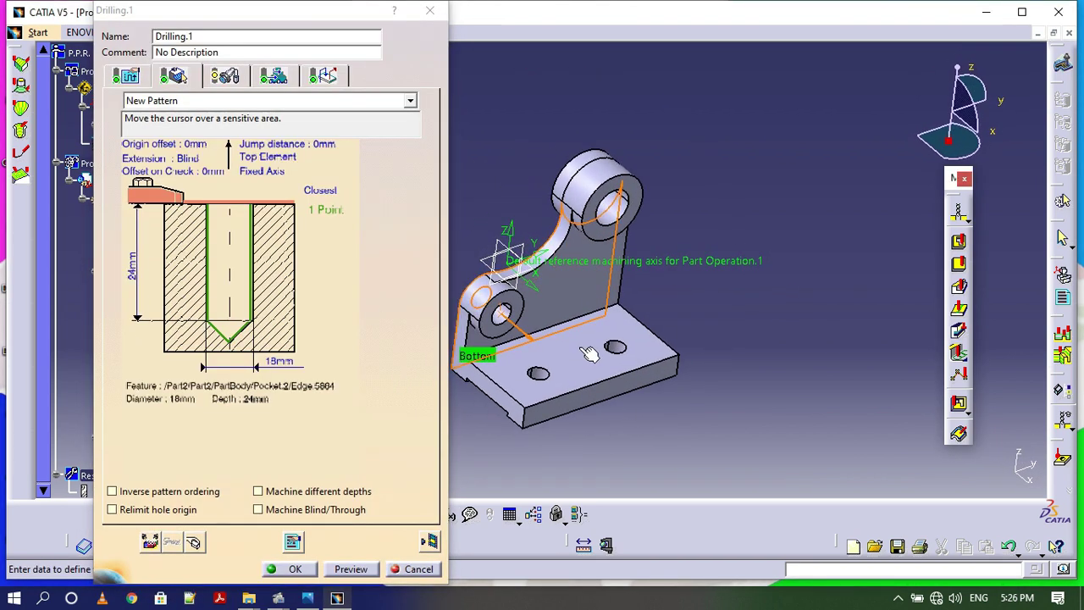
- Assign a drill as the drilling tool and set its nominal diameter to 18 mm
click(226, 77)
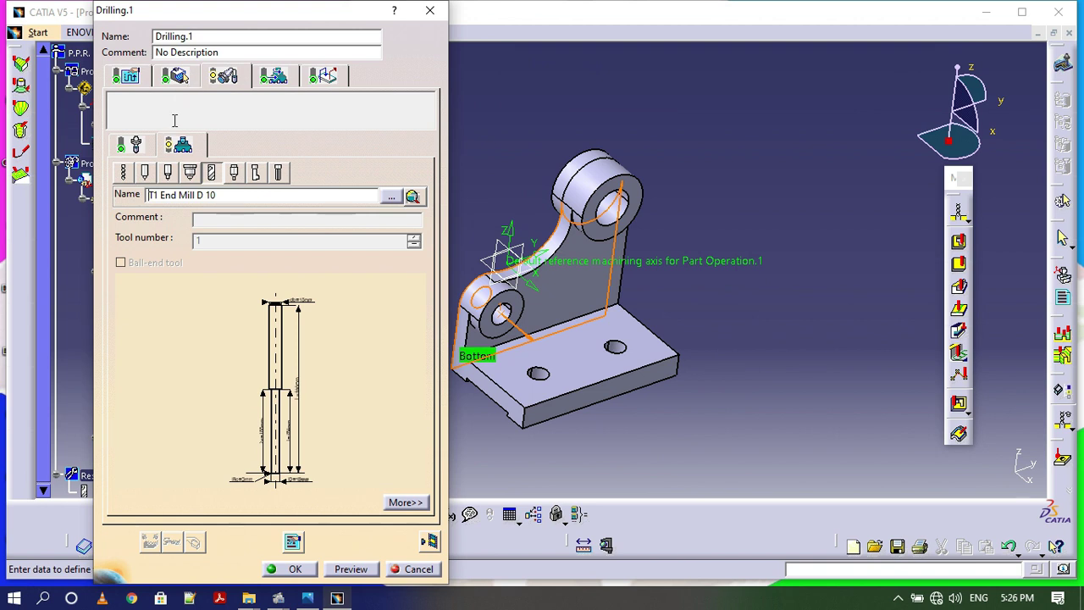
click(127, 173)
double_click(321, 468)
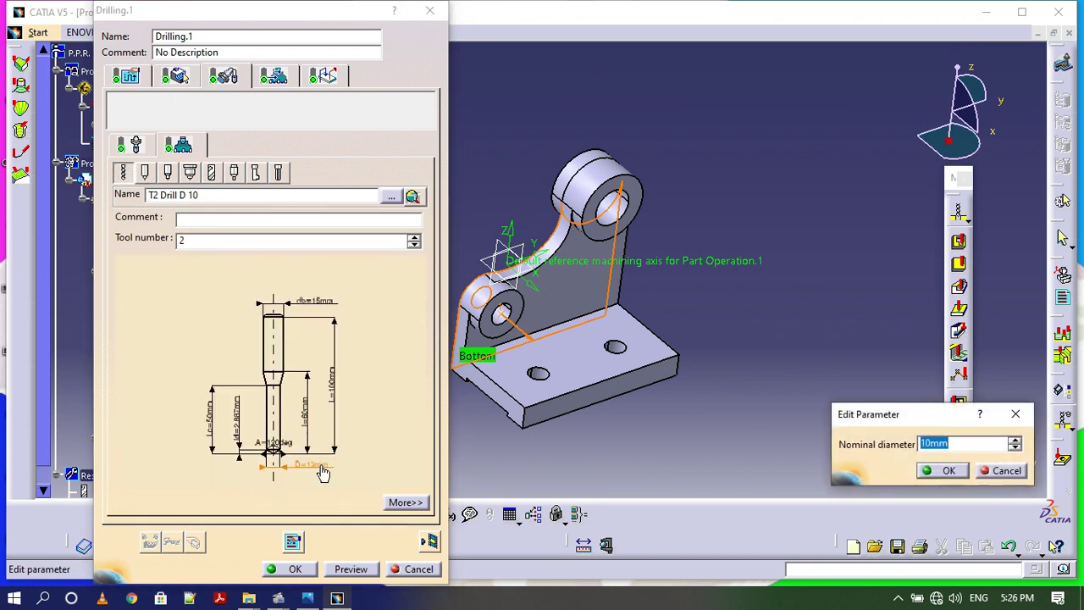
click(942, 471)
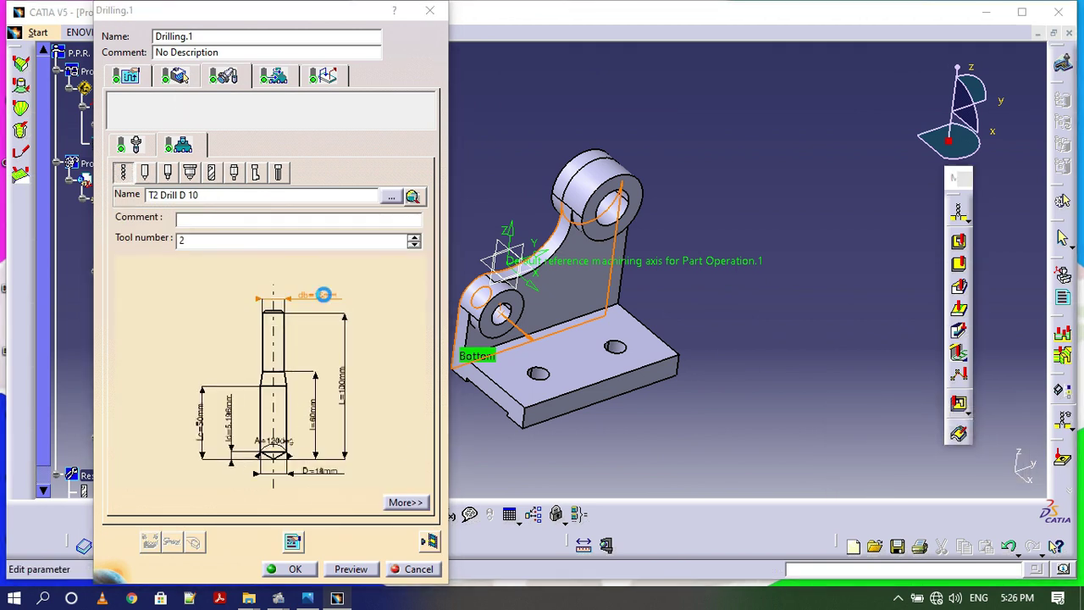
- Set the drill's body diameter (db) to 22 mm
double_click(324, 298)
text(22mm)
key(Return)
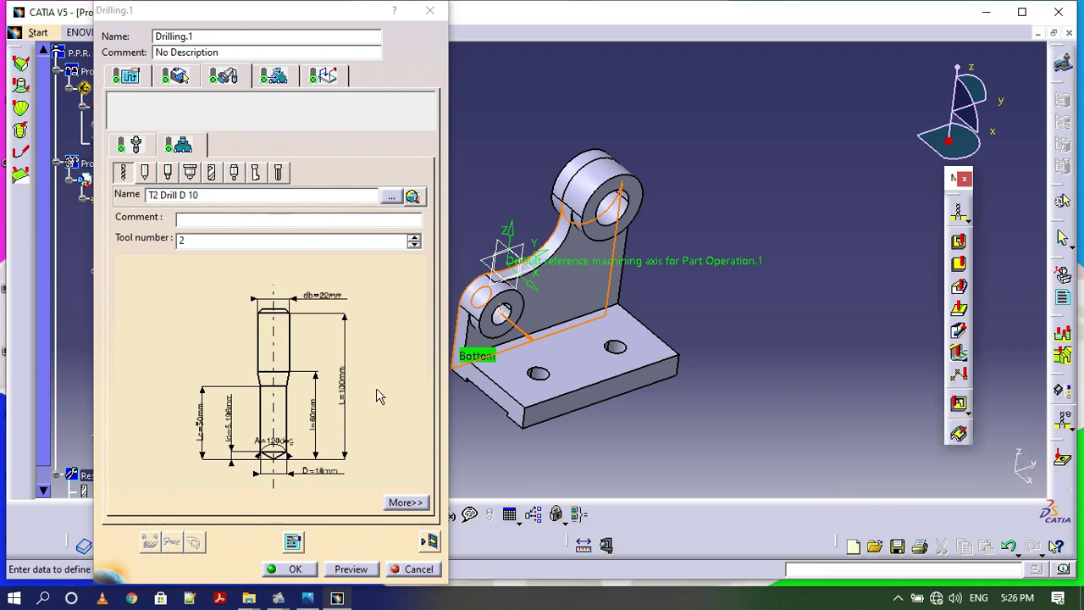
- Simulate the material removal of the drilling in the smaller boss and inspect the stock
click(430, 543)
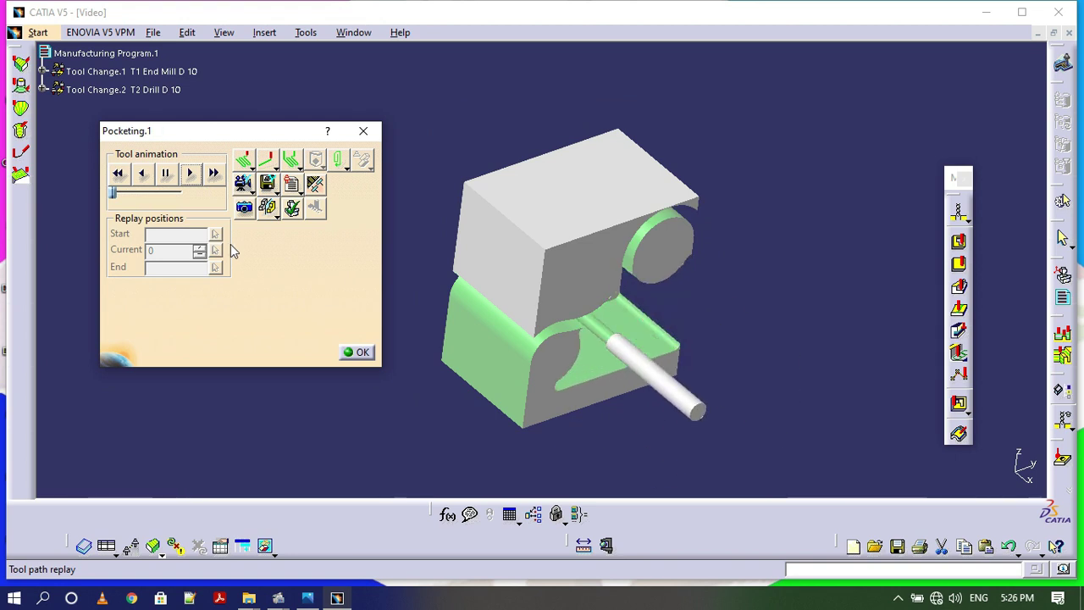
middle_drag(398, 398, 466, 377)
middle_drag(268, 286, 453, 365)
click(361, 352)
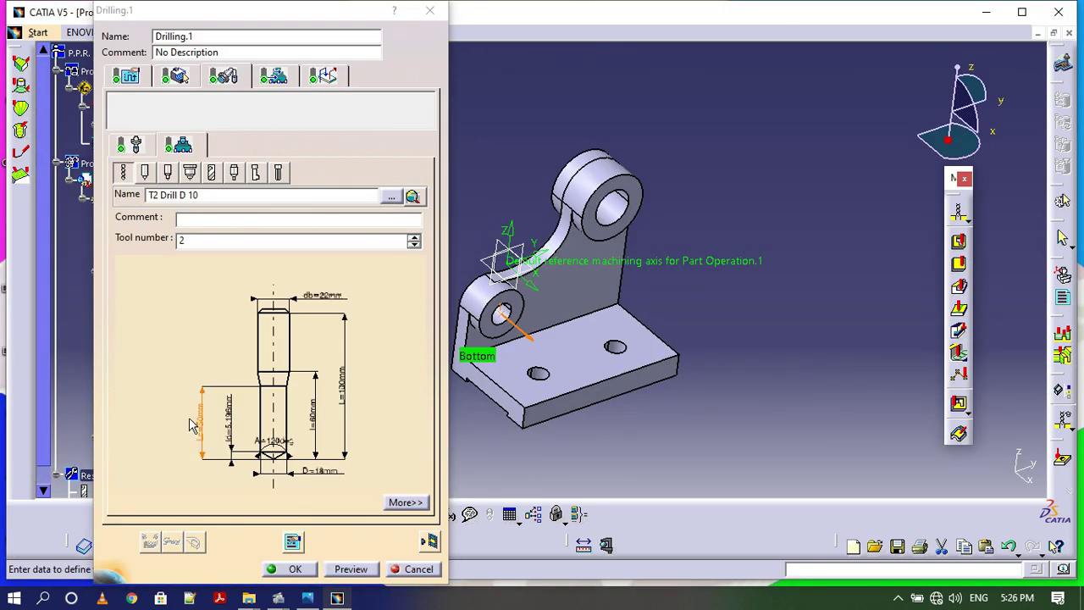
- Remove the bottom face from the drilling geometry and set the drilling depth to 50 mm
click(129, 76)
click(176, 74)
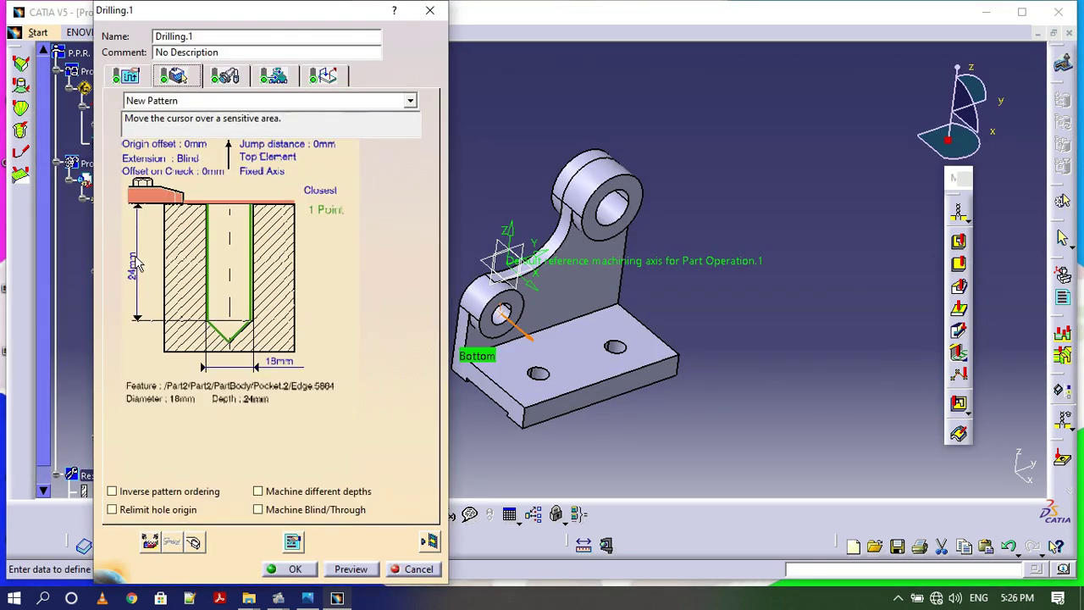
click(147, 220)
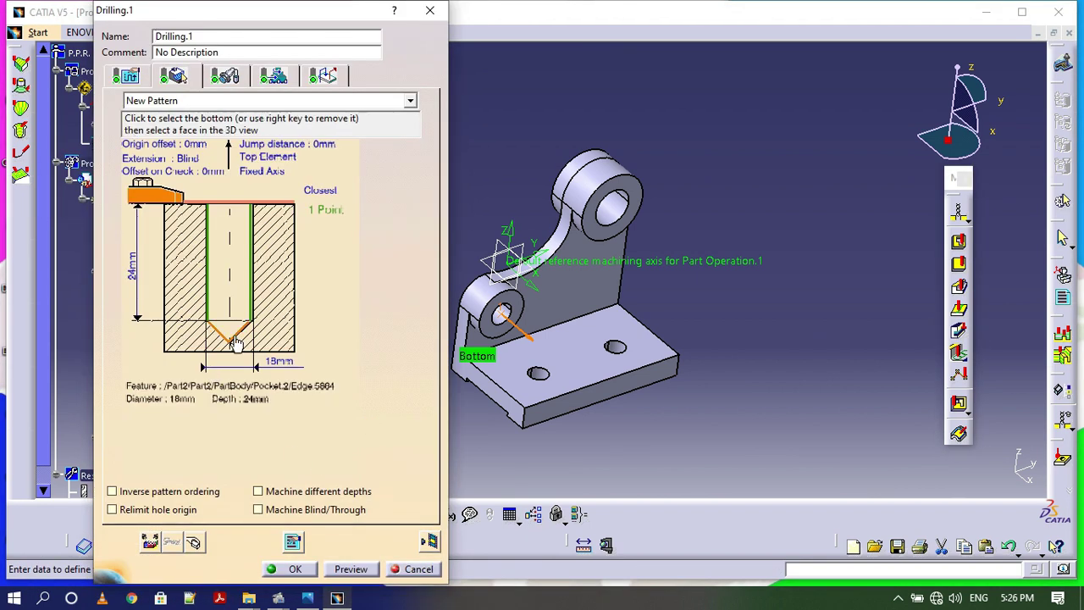
right_click(237, 337)
click(264, 347)
double_click(133, 278)
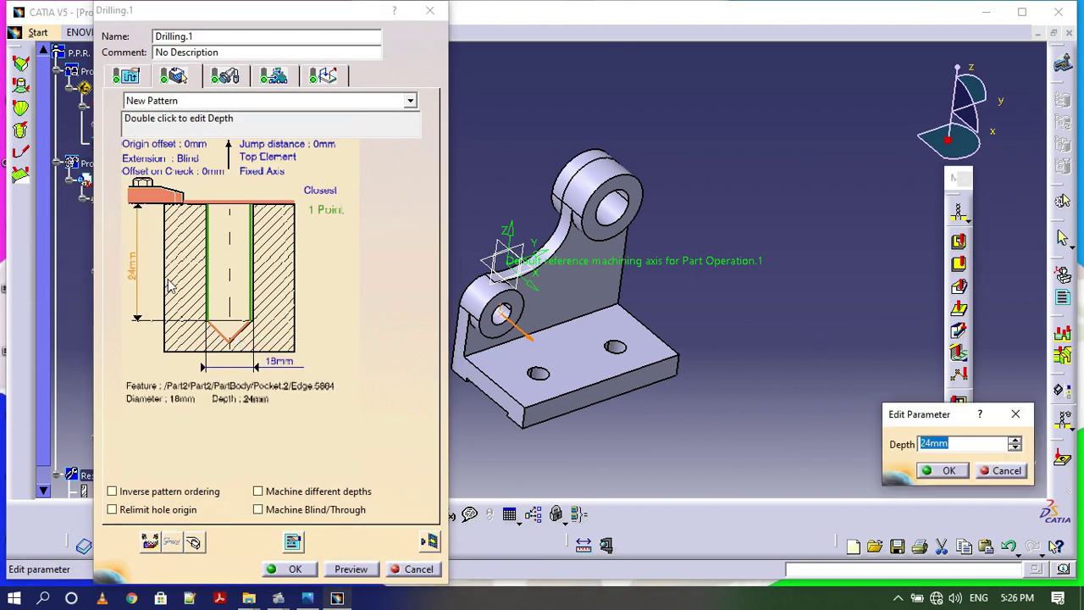
text(50)
click(943, 470)
- Check the drill's cutting length without changing it
click(273, 78)
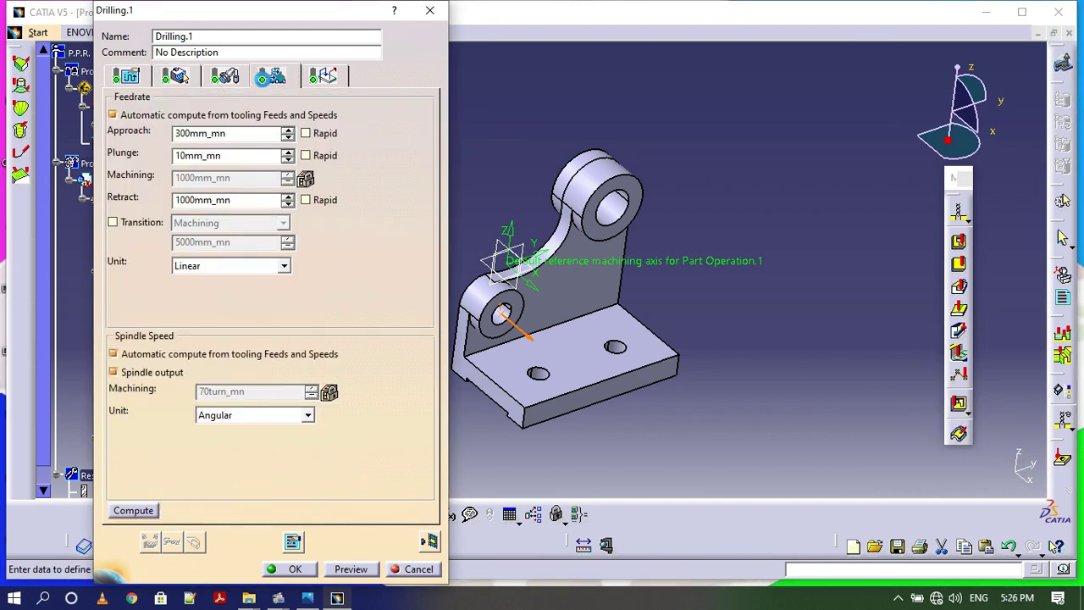
click(224, 78)
double_click(201, 421)
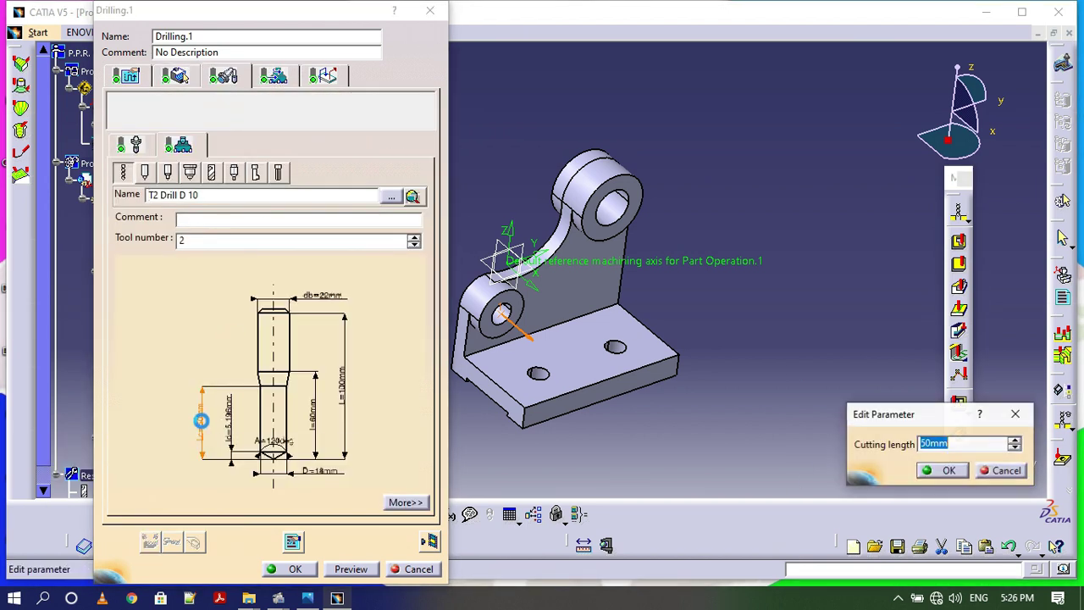
click(943, 470)
- Replay the smaller boss's drilling as a material removal video and accept the operation
click(429, 540)
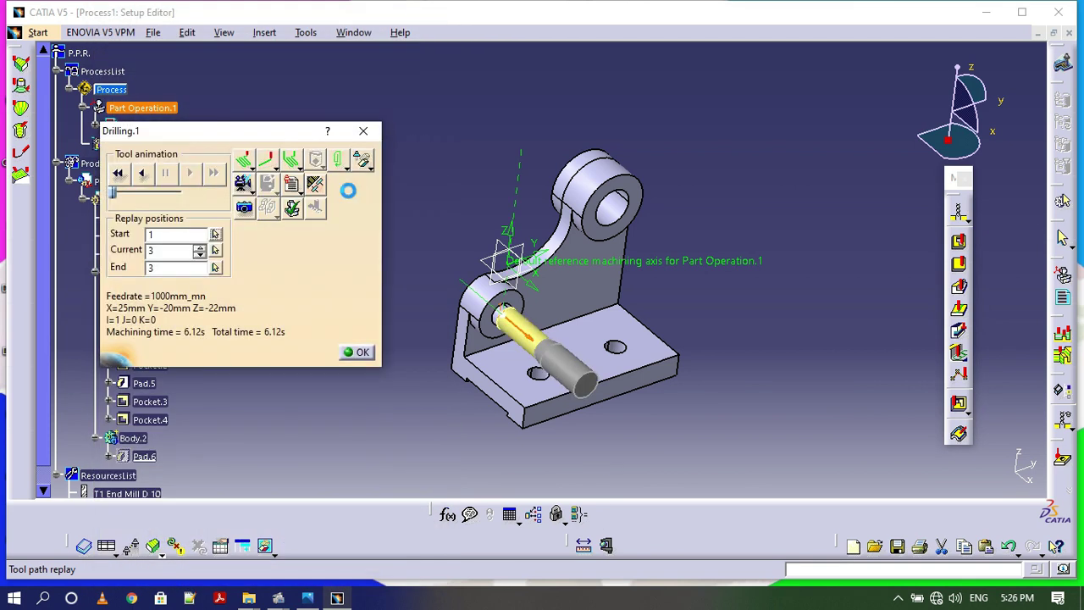
click(243, 183)
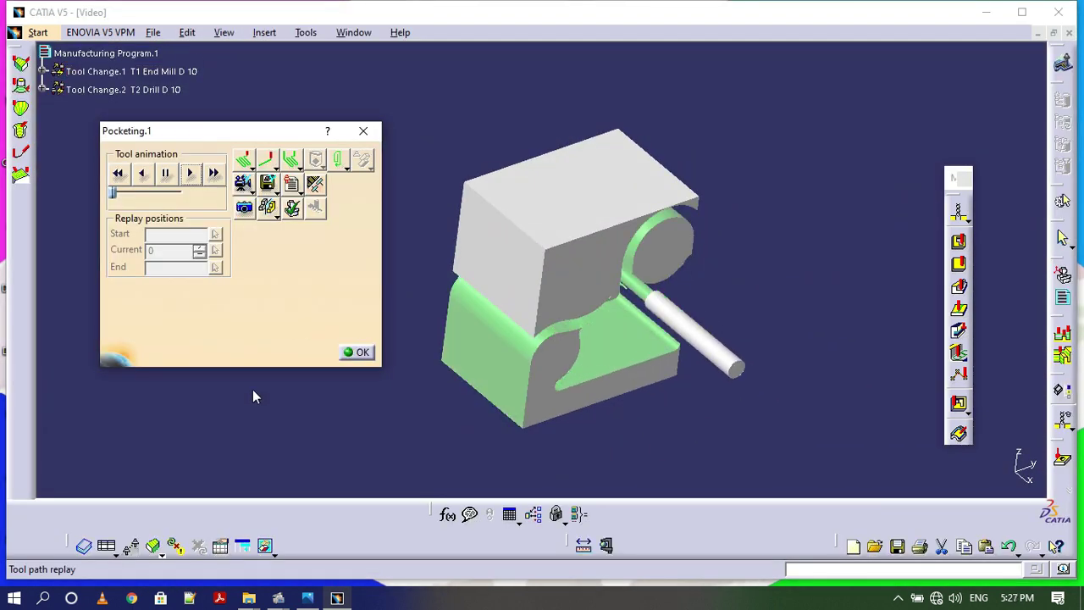
middle_drag(254, 389, 378, 332)
click(357, 351)
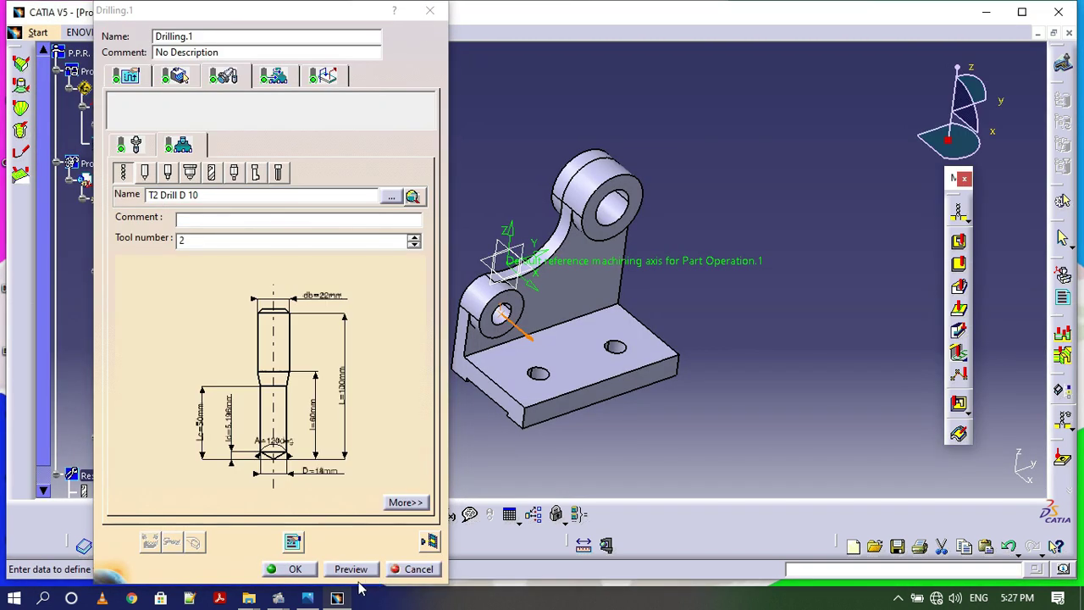
click(616, 337)
click(287, 566)
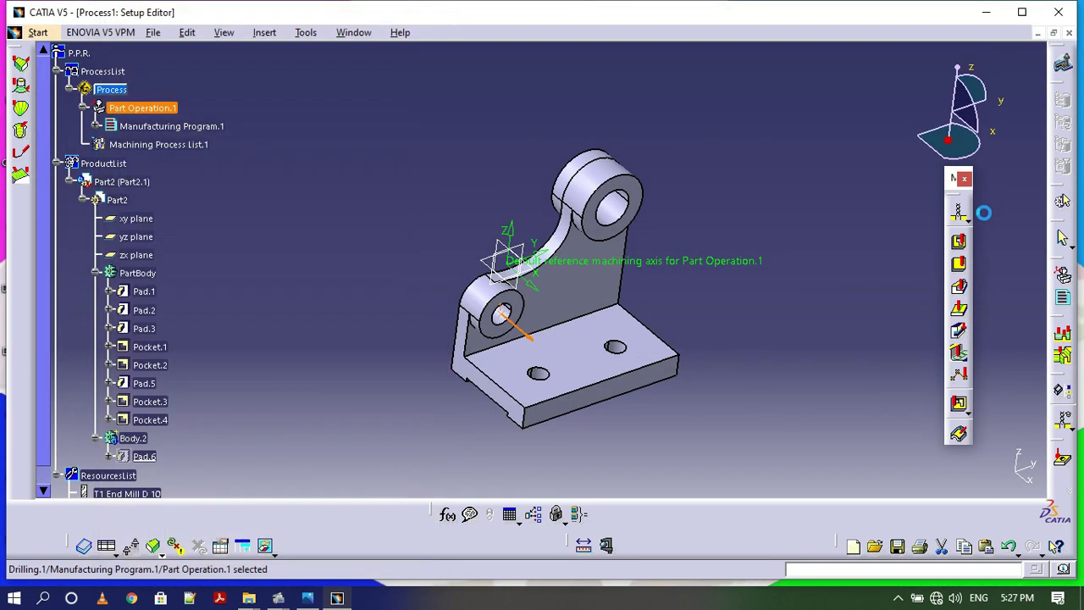
- Create a second drilling operation on the hole in the larger boss with a depth of 50 mm
click(960, 215)
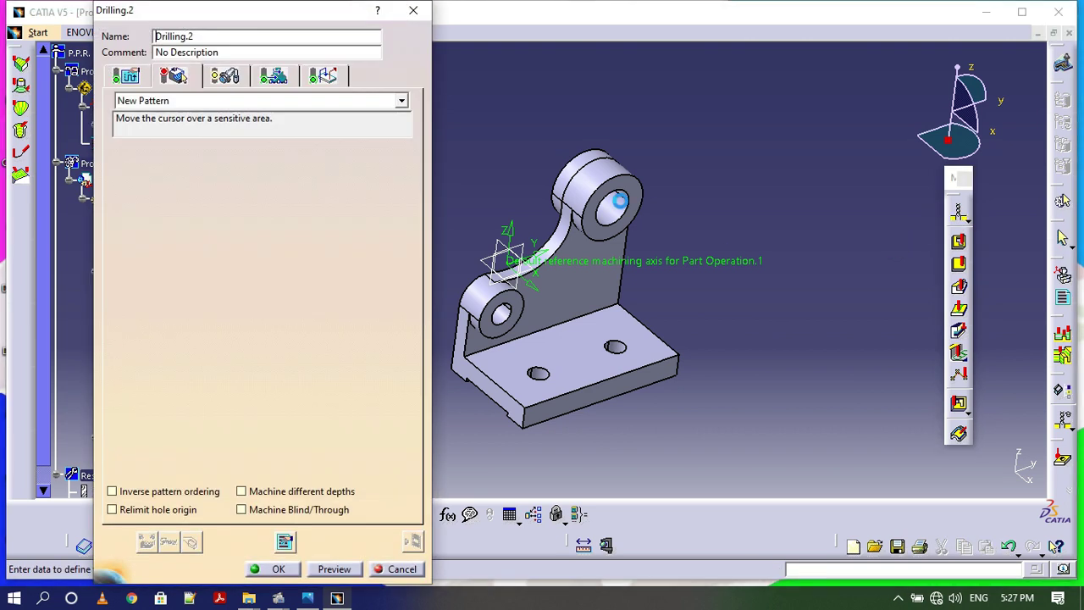
click(196, 252)
click(631, 210)
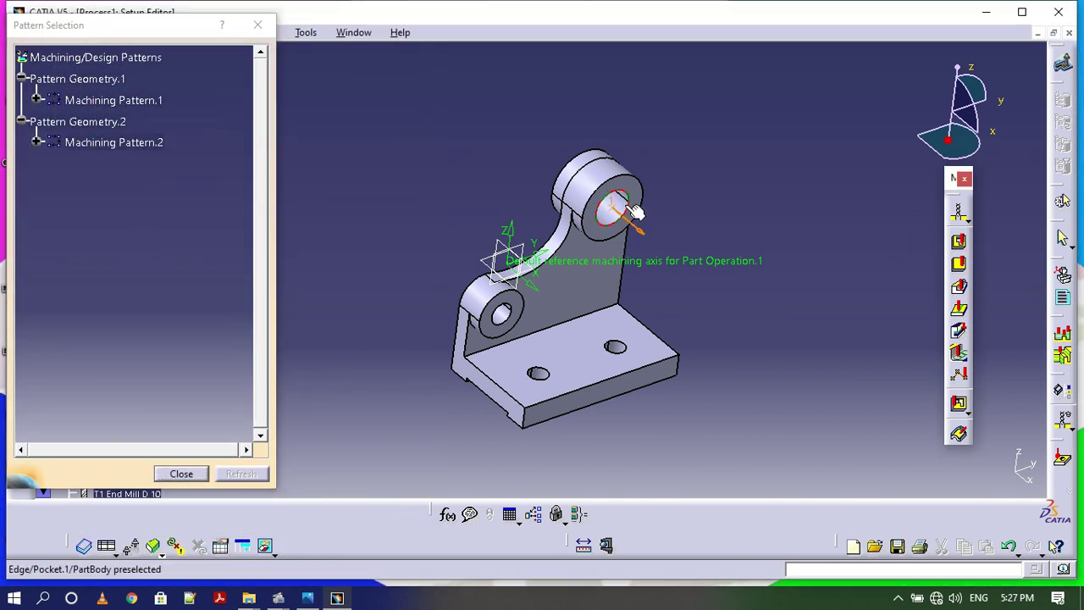
double_click(495, 166)
double_click(118, 269)
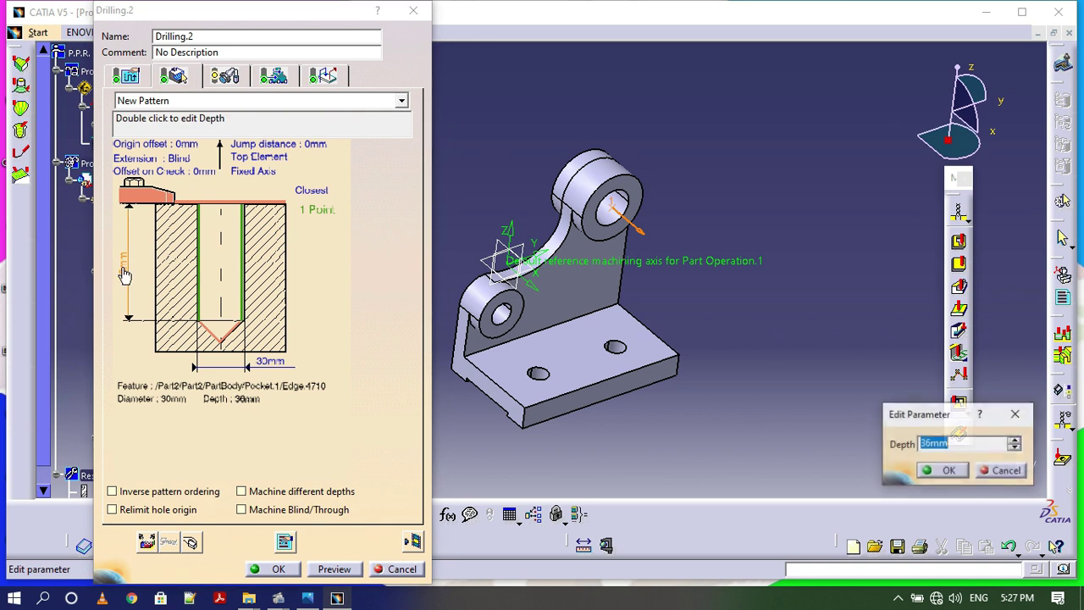
text(50)
click(927, 475)
- Assign a new drill as tool number 3 and set its nominal diameter to 30 mm
click(225, 78)
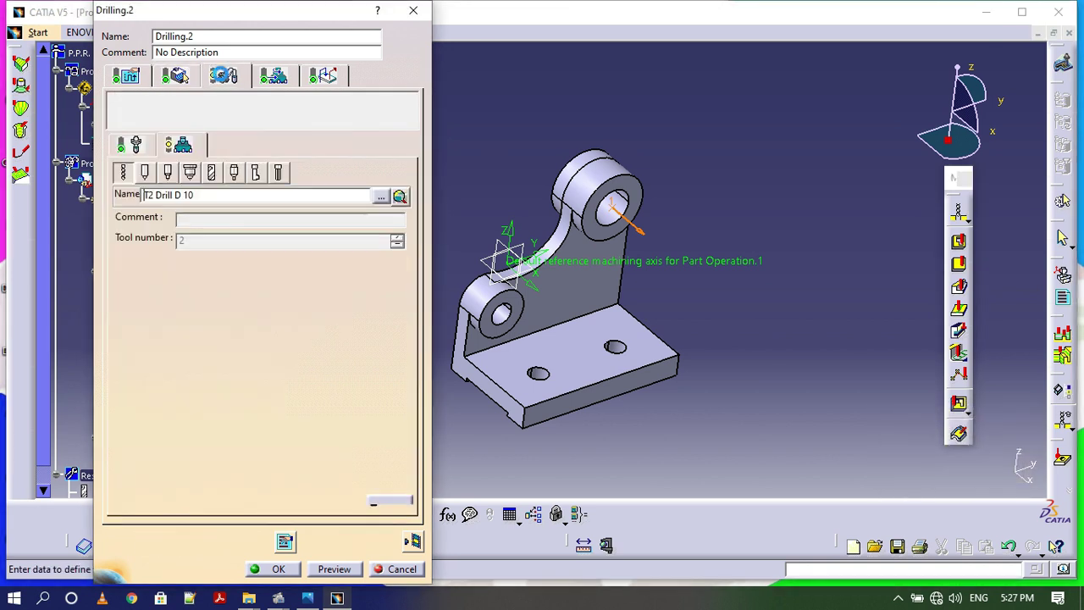
click(146, 174)
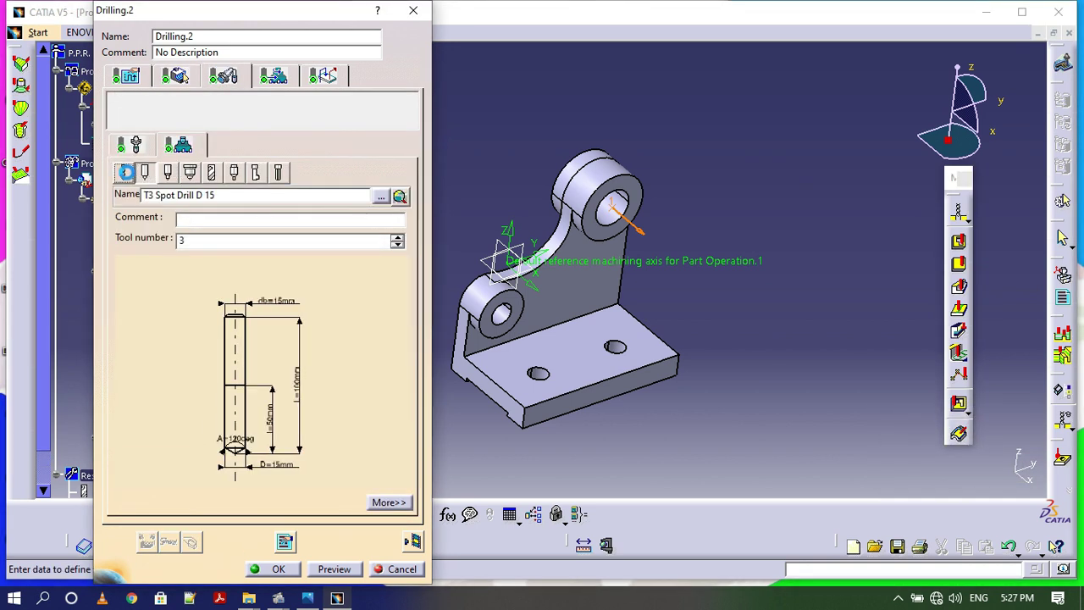
click(125, 173)
double_click(296, 471)
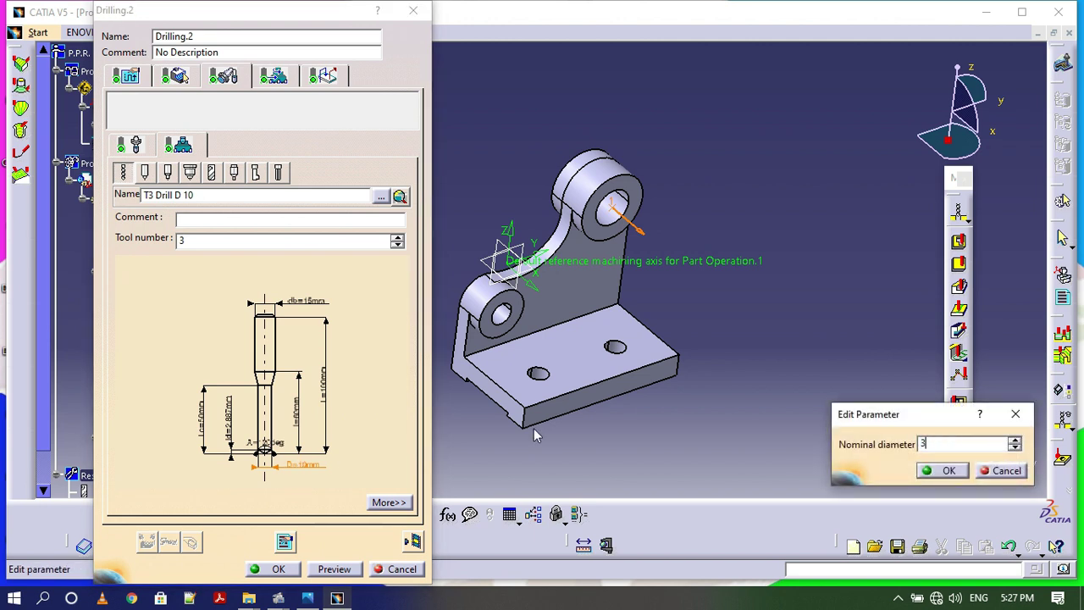
text(30)
click(952, 471)
- Set the new drill's body diameter to 50 mm and keep its cutting length at 50 mm
double_click(310, 296)
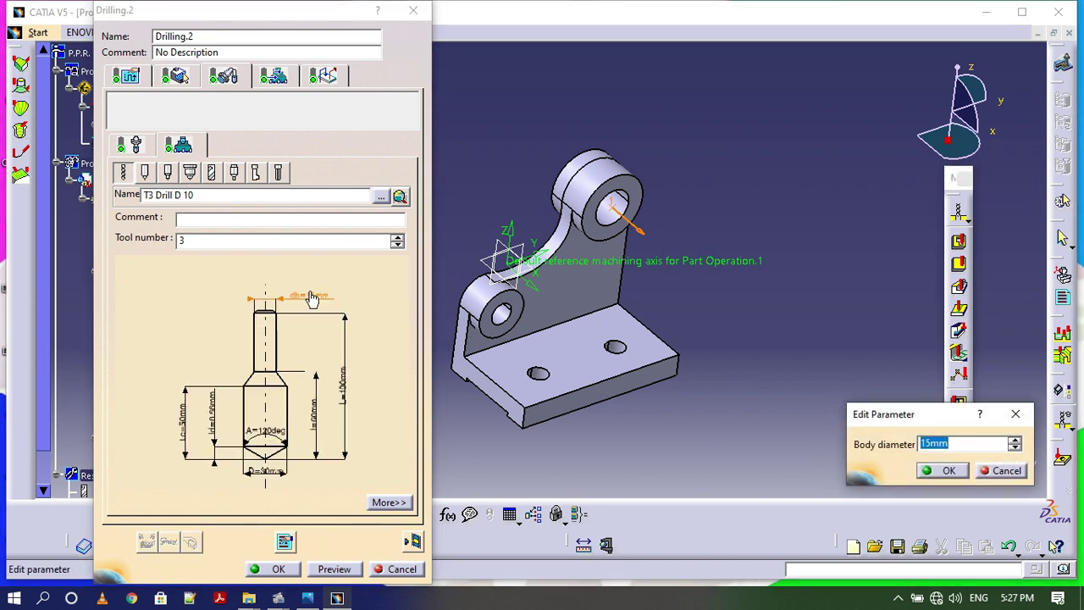
text(50)
click(949, 470)
double_click(184, 419)
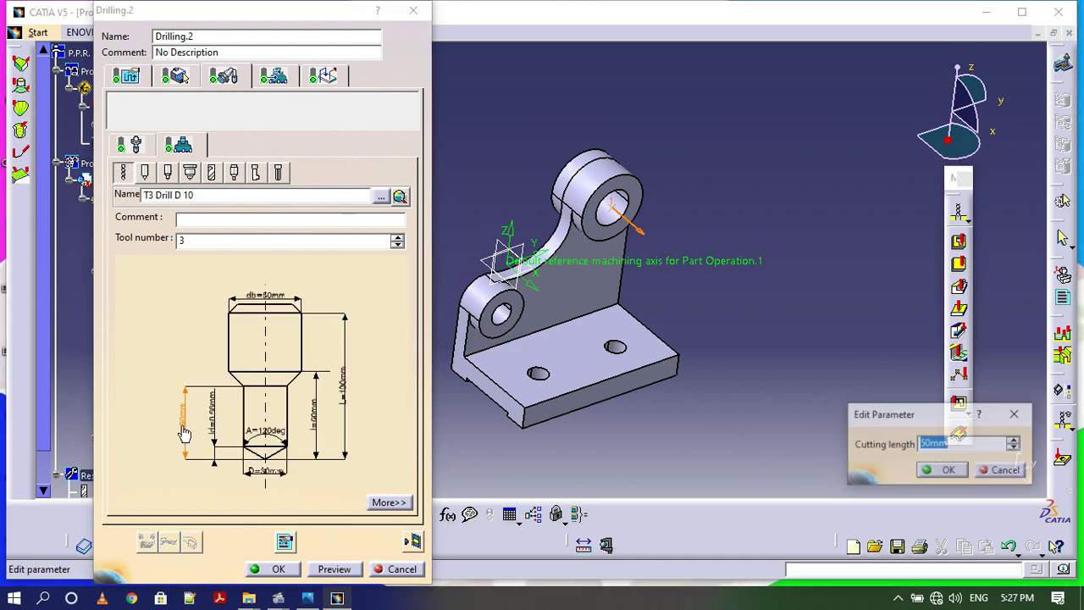
click(938, 471)
- Simulate the larger boss's drilling with material removal, inspect the stock and accept the operation
click(413, 541)
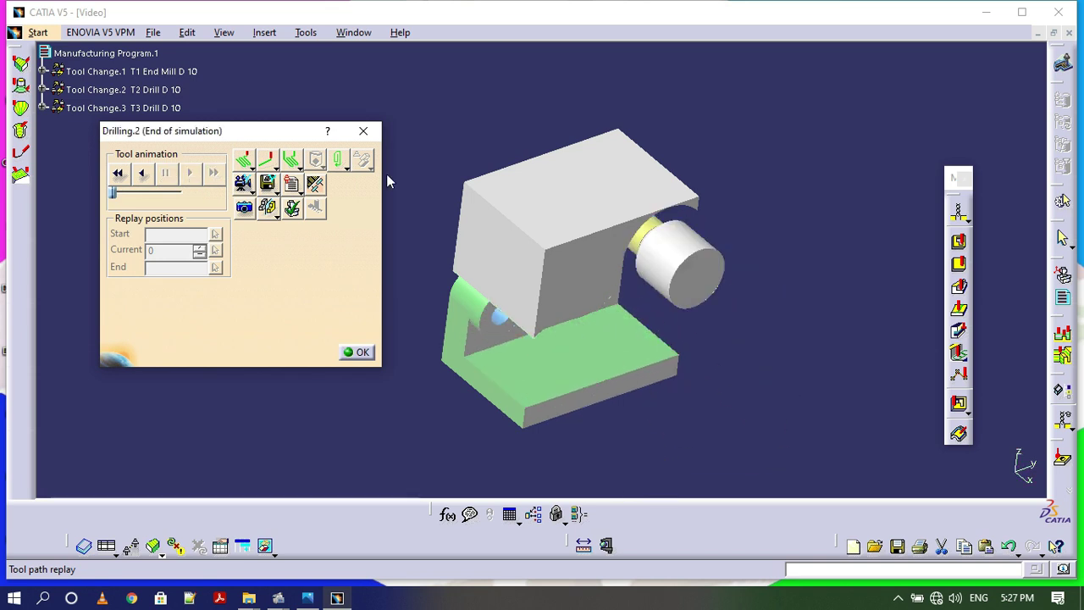
middle_drag(867, 346, 627, 254)
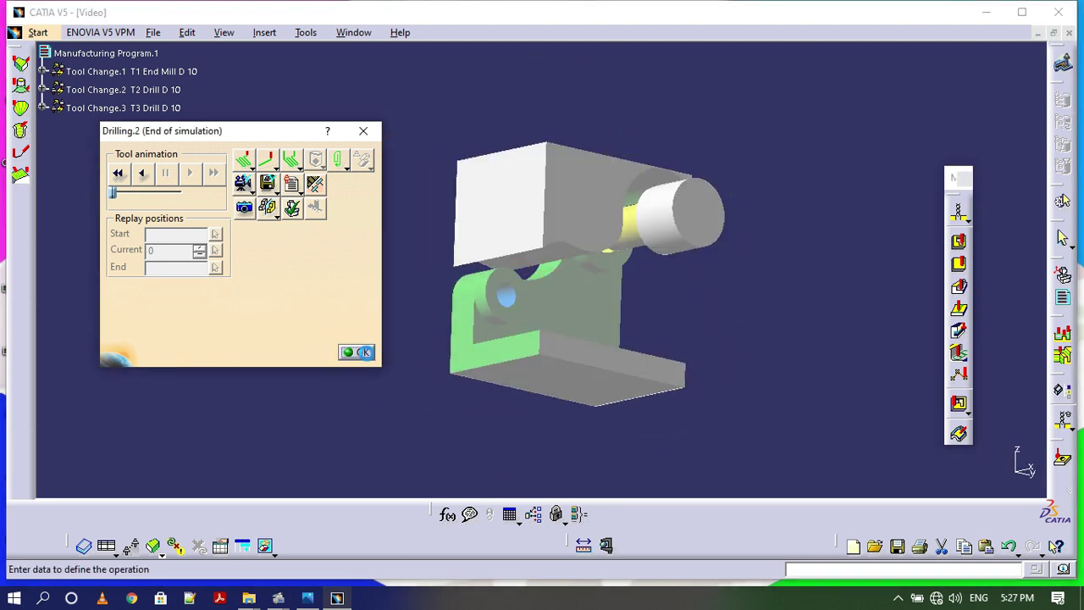
click(357, 352)
click(627, 331)
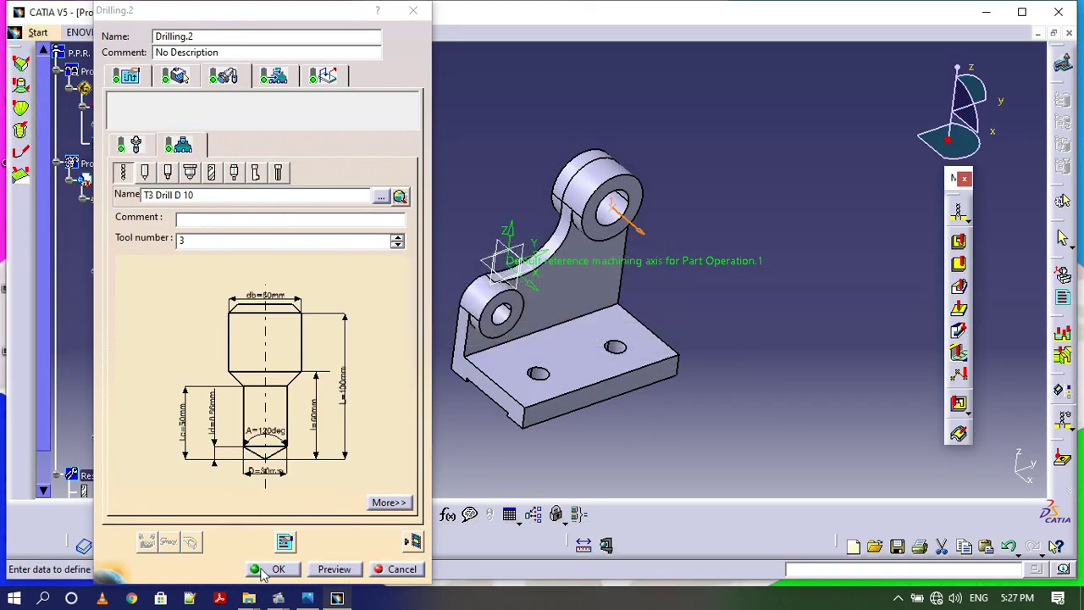
click(271, 570)
- Play the material removal video of the whole manufacturing program and inspect the machined stock from several sides
right_click(159, 133)
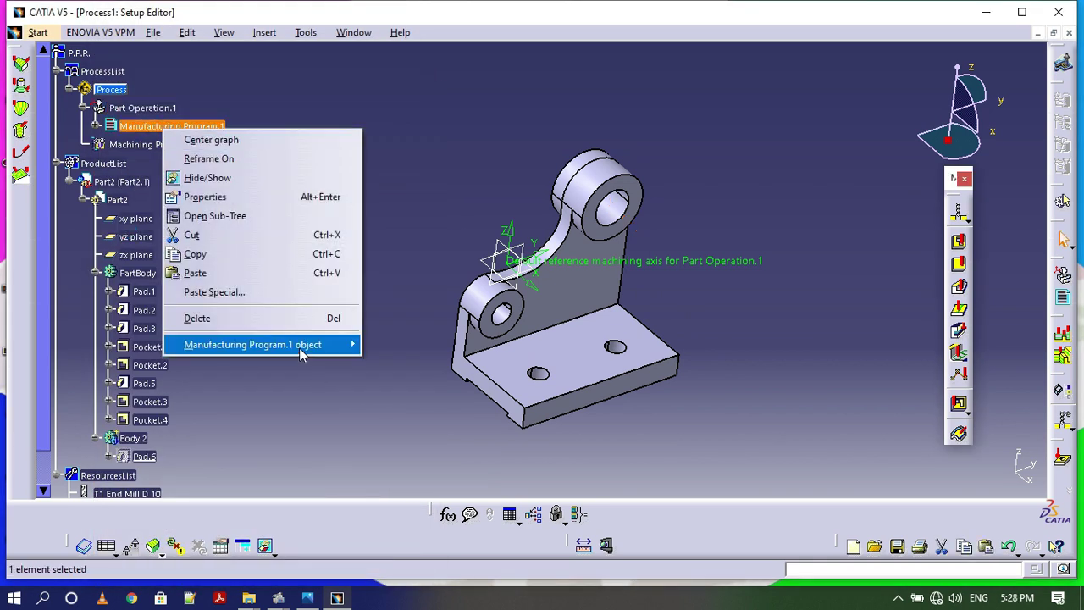
mouse_move(299, 345)
click(542, 179)
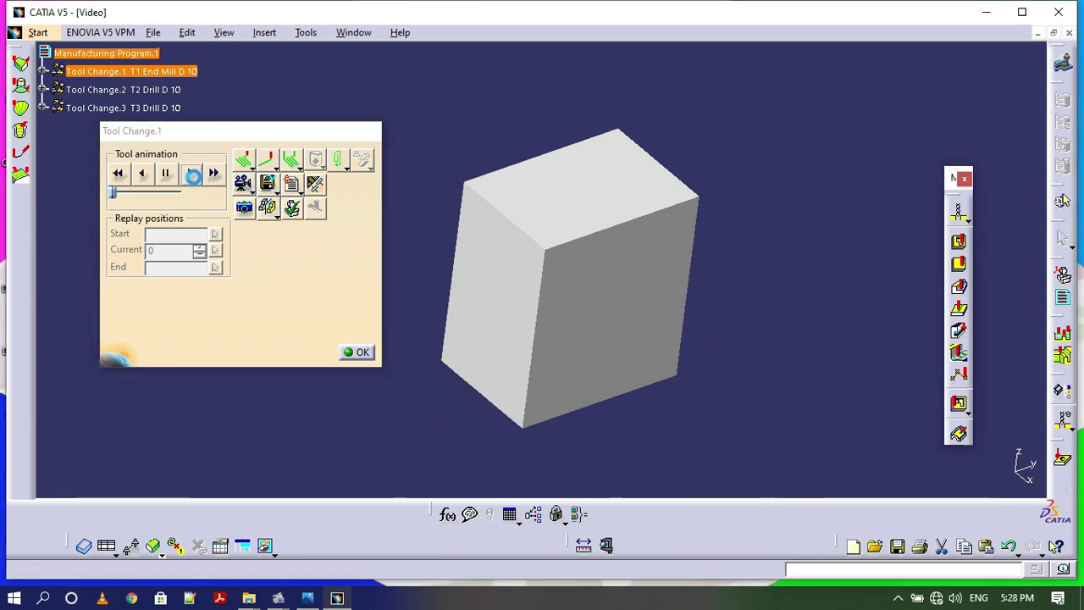
click(190, 172)
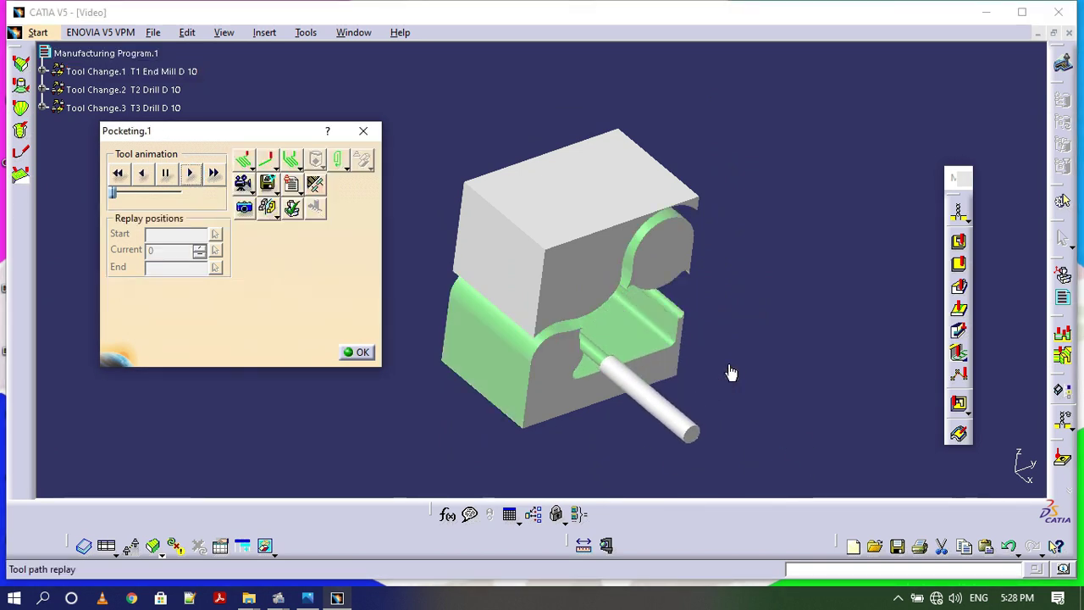
middle_drag(833, 367, 368, 190)
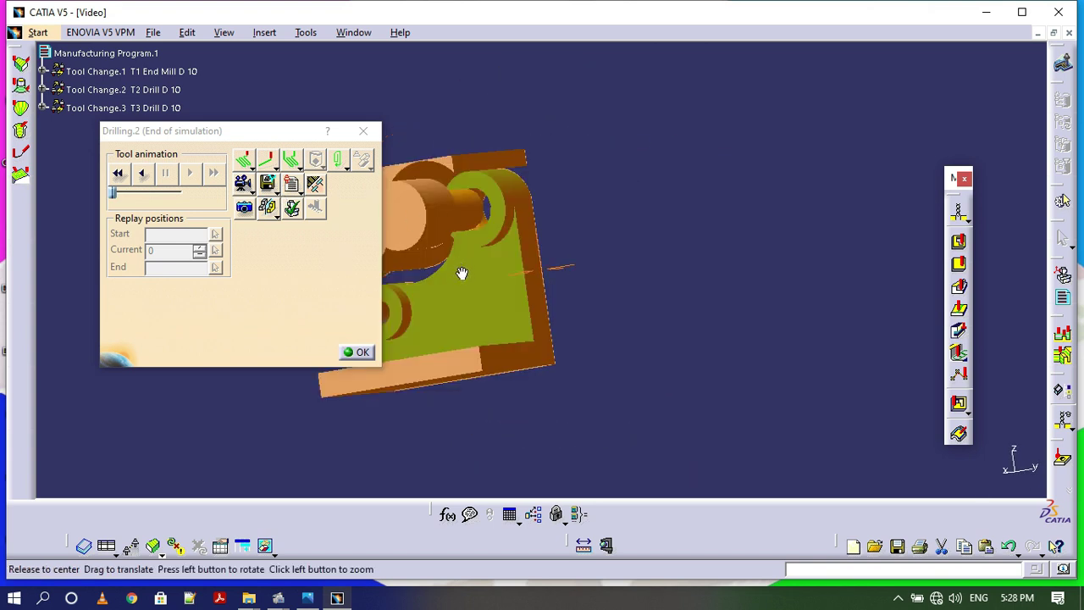
middle_drag(461, 273, 445, 300)
- Save the simulated machined stock on the Desktop as a CATProduct named stock 2 and end the replay
click(296, 192)
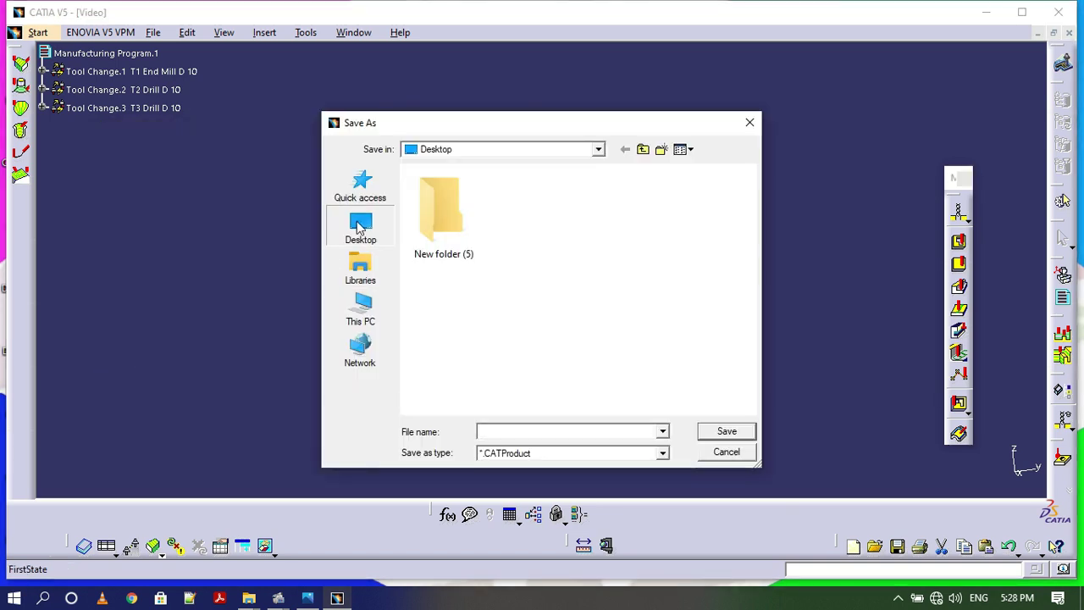
text(sto)
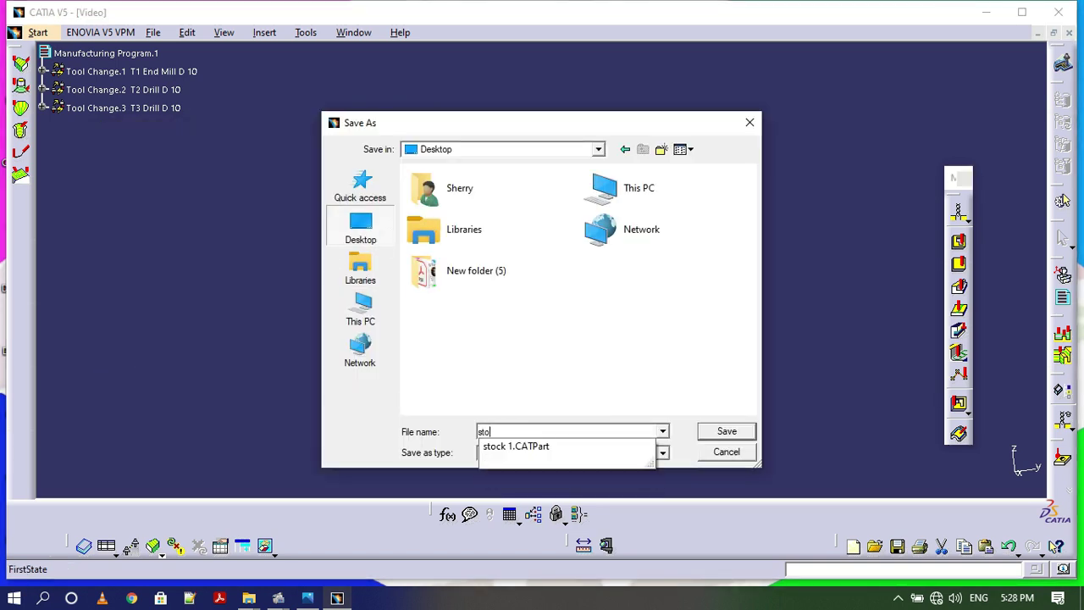
text(ck 2)
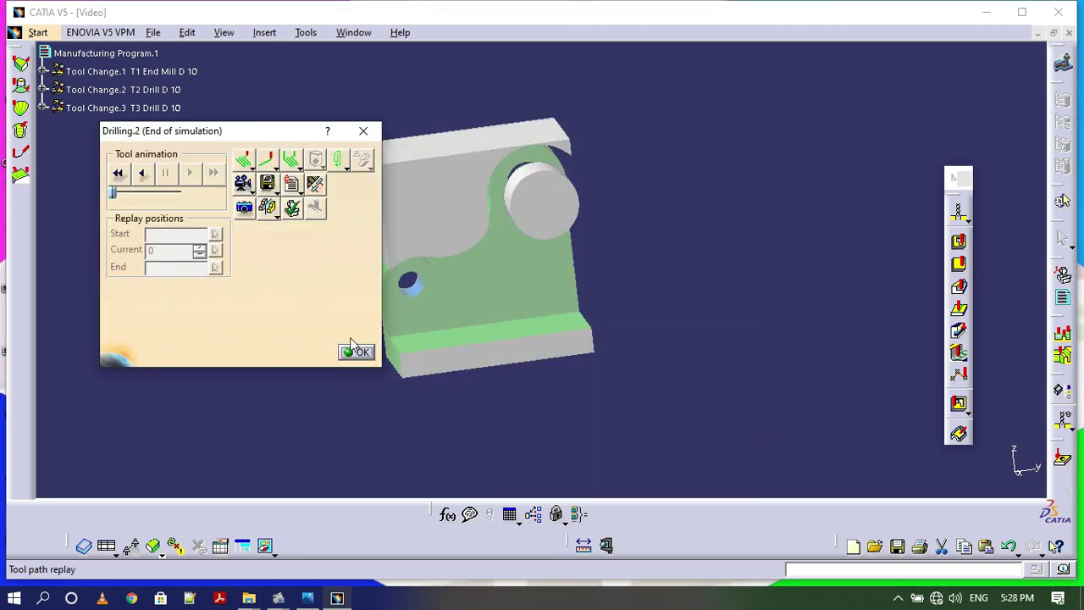
click(355, 354)
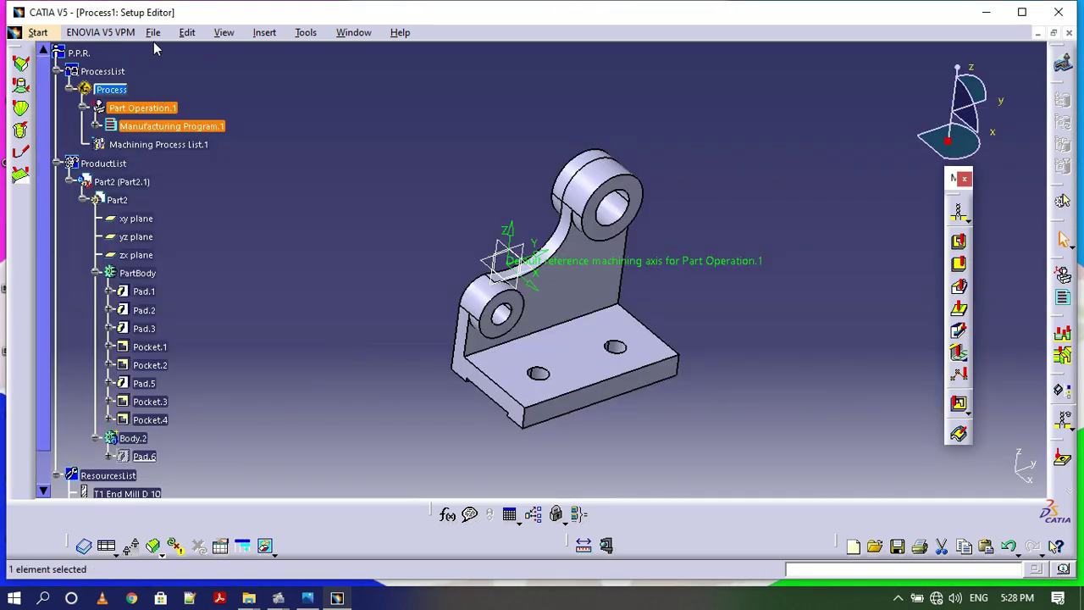
- Save the machining process as Process1.CATProcess
click(153, 32)
click(178, 135)
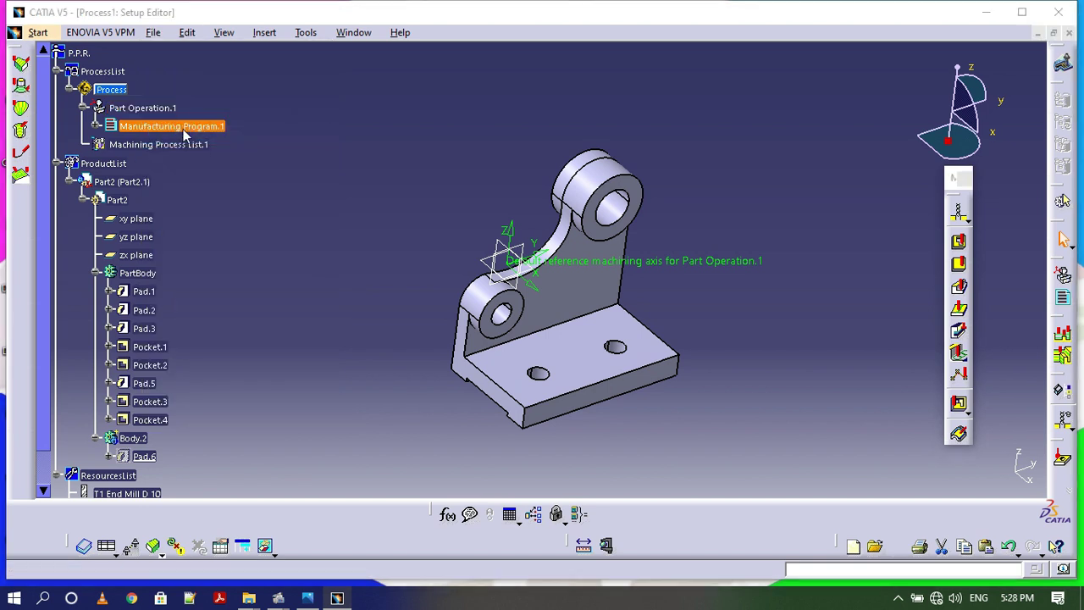
click(722, 434)
click(554, 333)
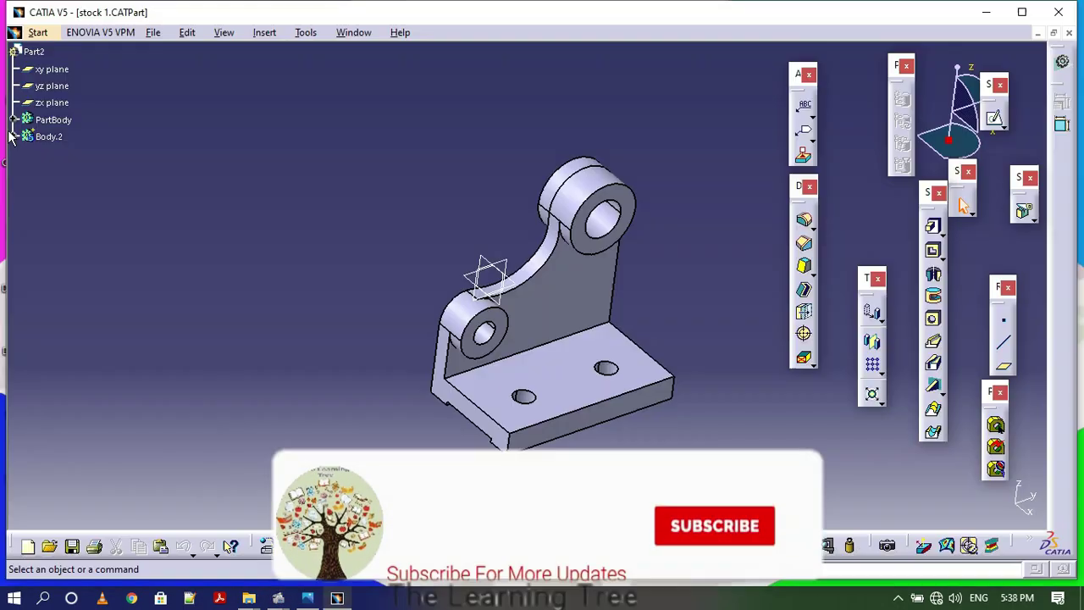
- Show the hidden stock block Pad.6 of Body.2 in stock 1.CATPart
click(14, 136)
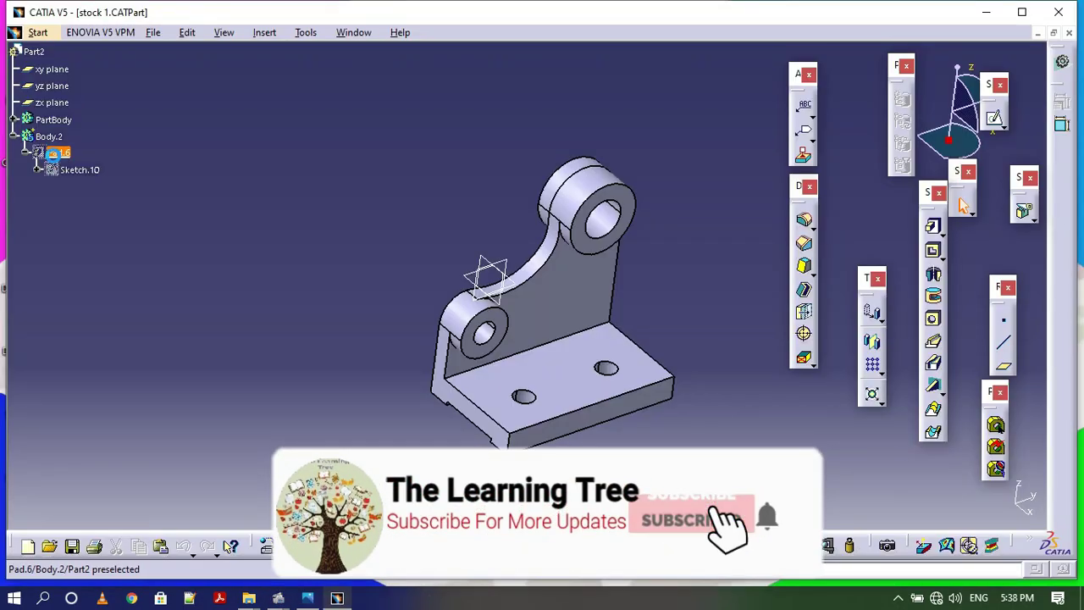
right_click(58, 152)
click(105, 205)
- Copy Part2 from stock 1.CATPart and paste it into a new Product document
right_click(34, 52)
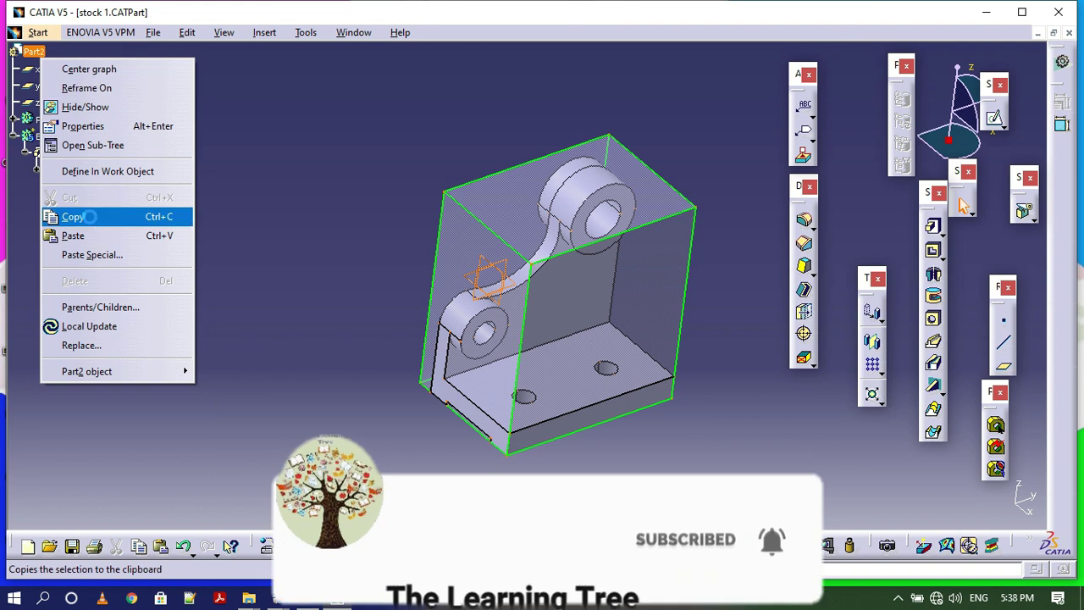
click(85, 213)
click(153, 34)
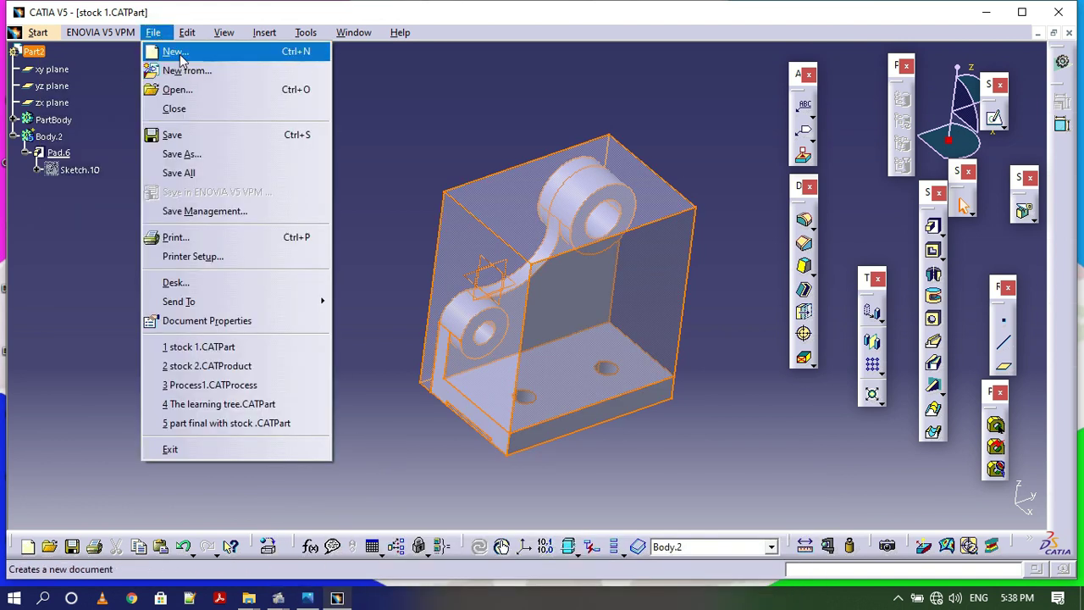
mouse_move(30, 34)
mouse_move(73, 69)
click(330, 124)
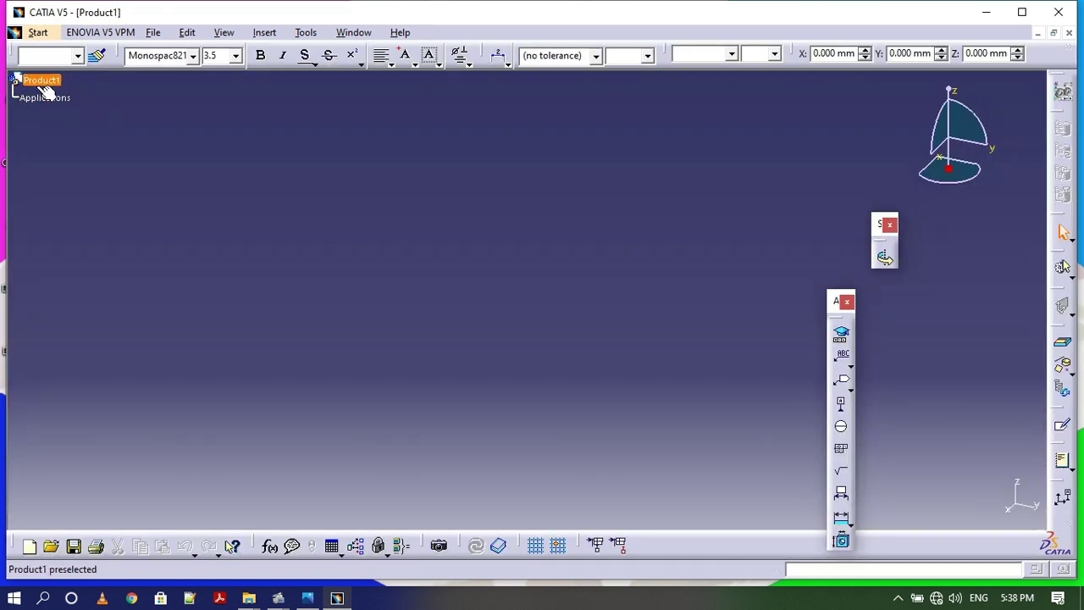
right_click(42, 91)
click(85, 222)
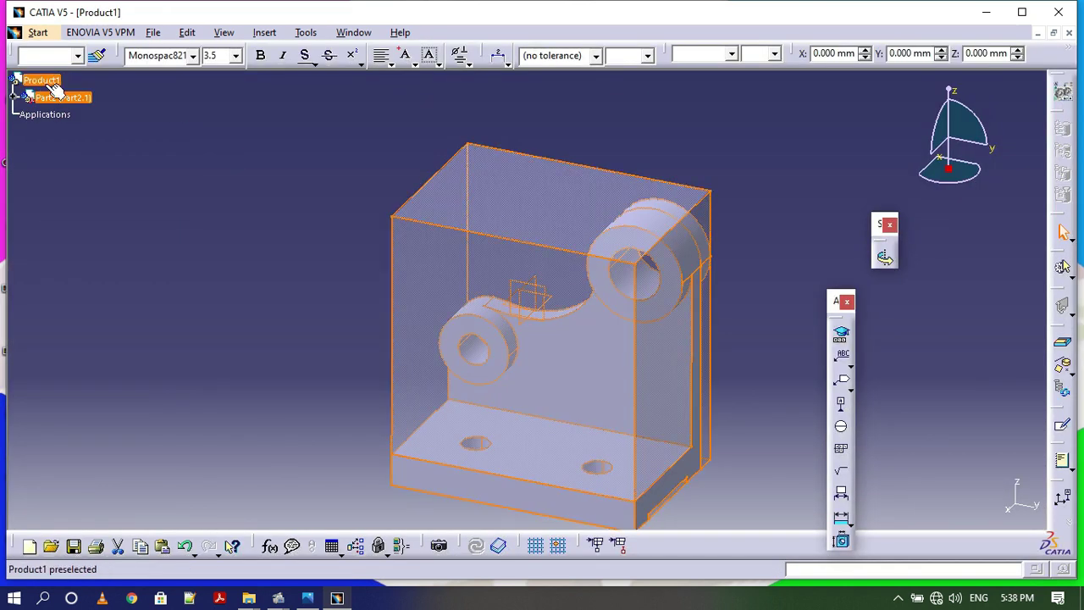
- Insert stock 2.CATProduct from the Desktop as an existing component of the new product
click(264, 32)
click(288, 145)
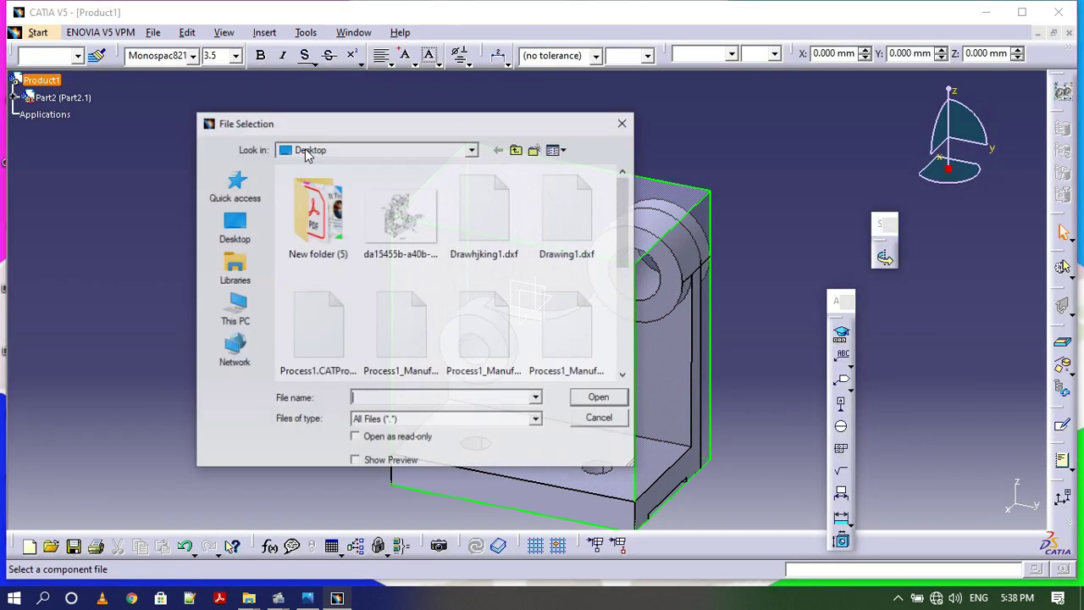
drag(623, 213, 621, 321)
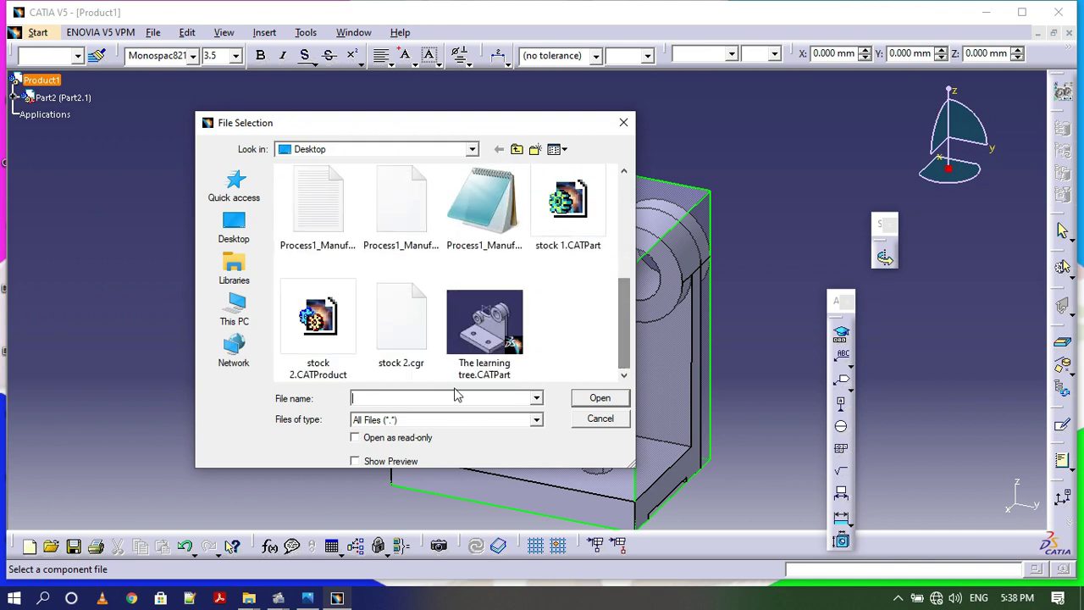
double_click(317, 320)
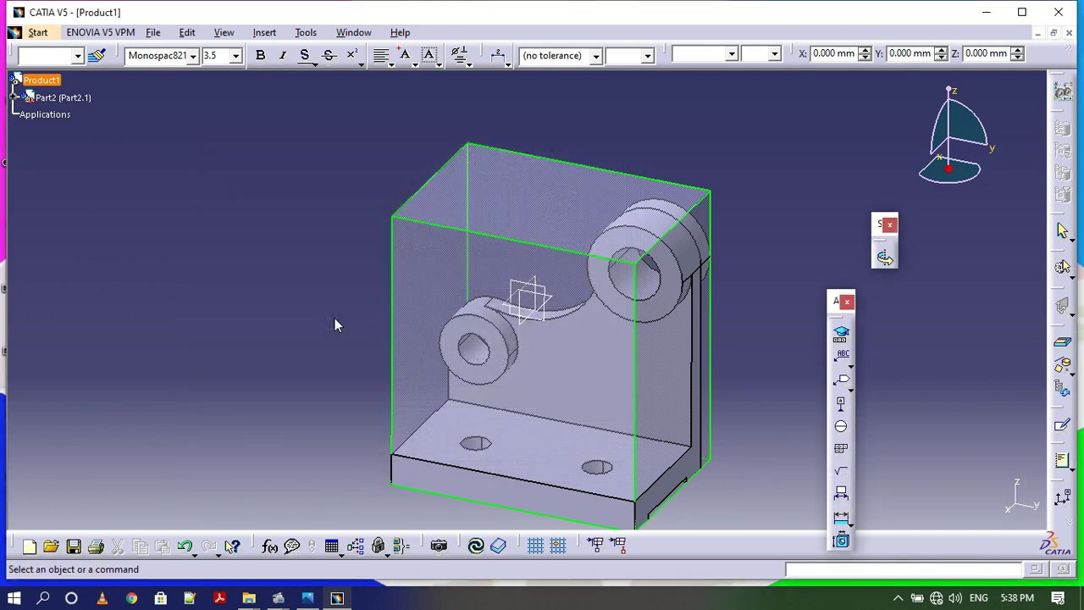
middle_drag(378, 329, 443, 317)
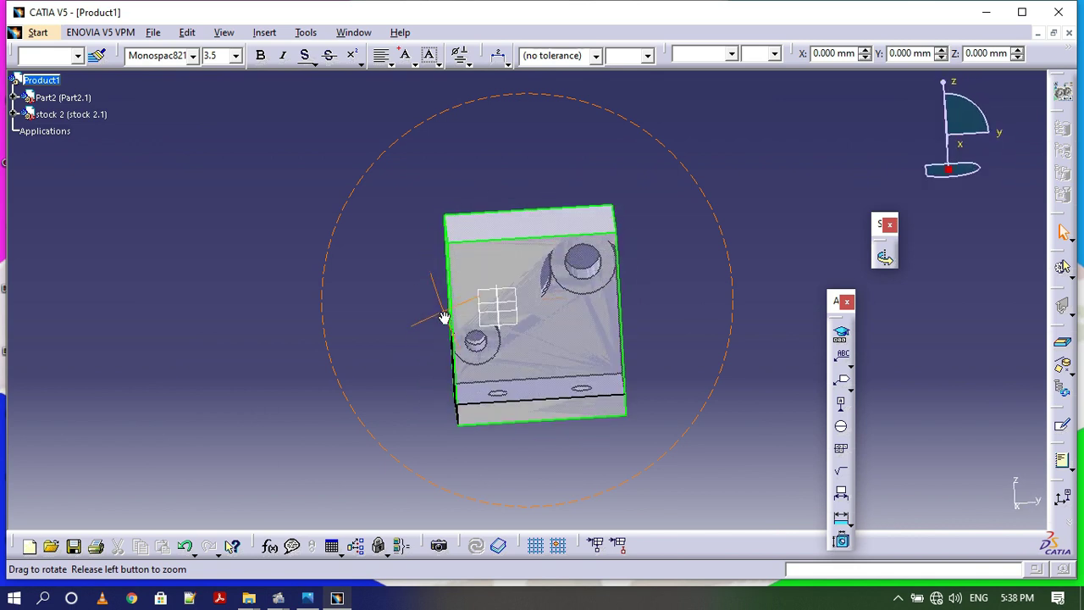
- Save the product on the Desktop as rough stock 2.CATProduct with its dependent documents, and close it and stock 1.CATPart
click(151, 34)
click(189, 154)
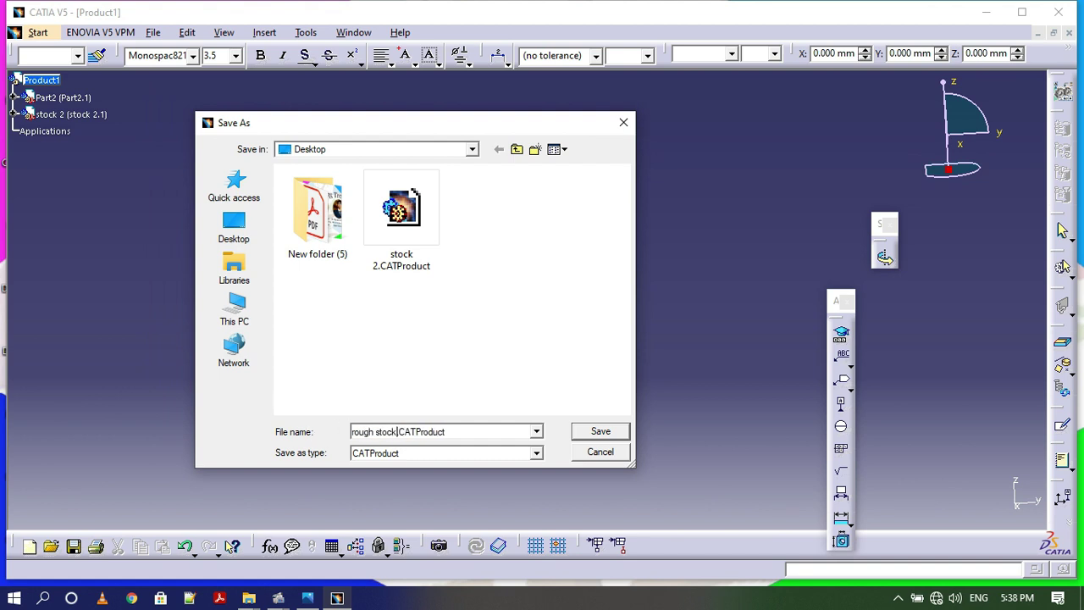
click(602, 433)
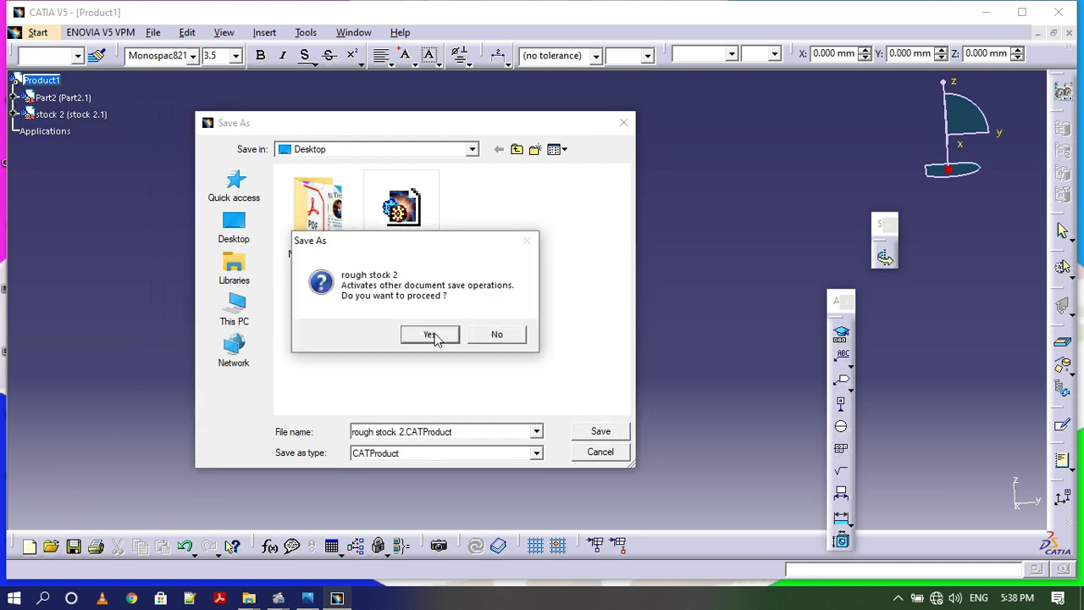
click(431, 334)
click(1068, 34)
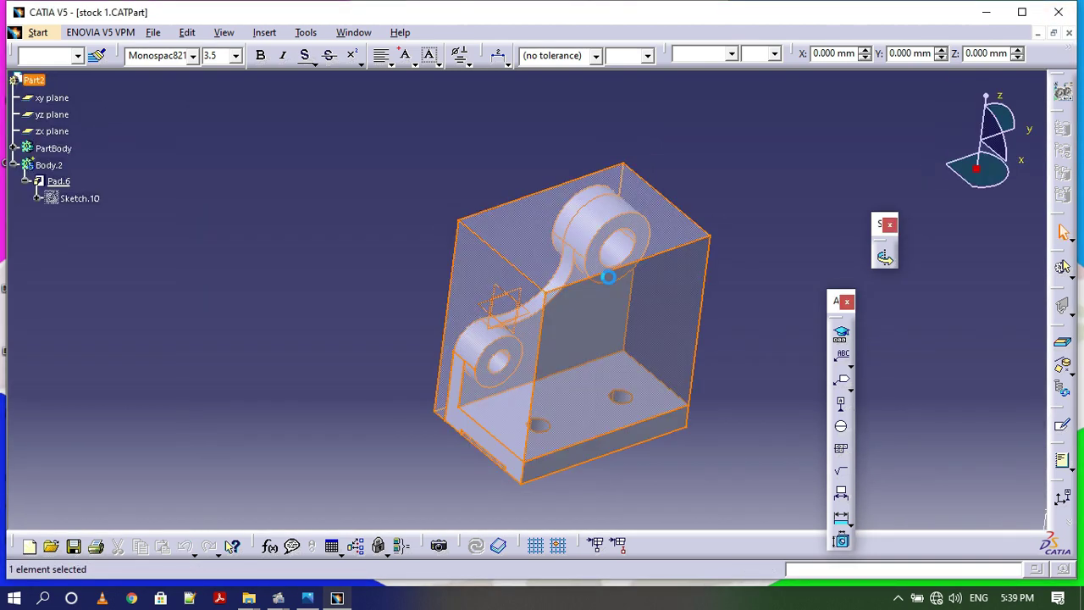
click(1059, 12)
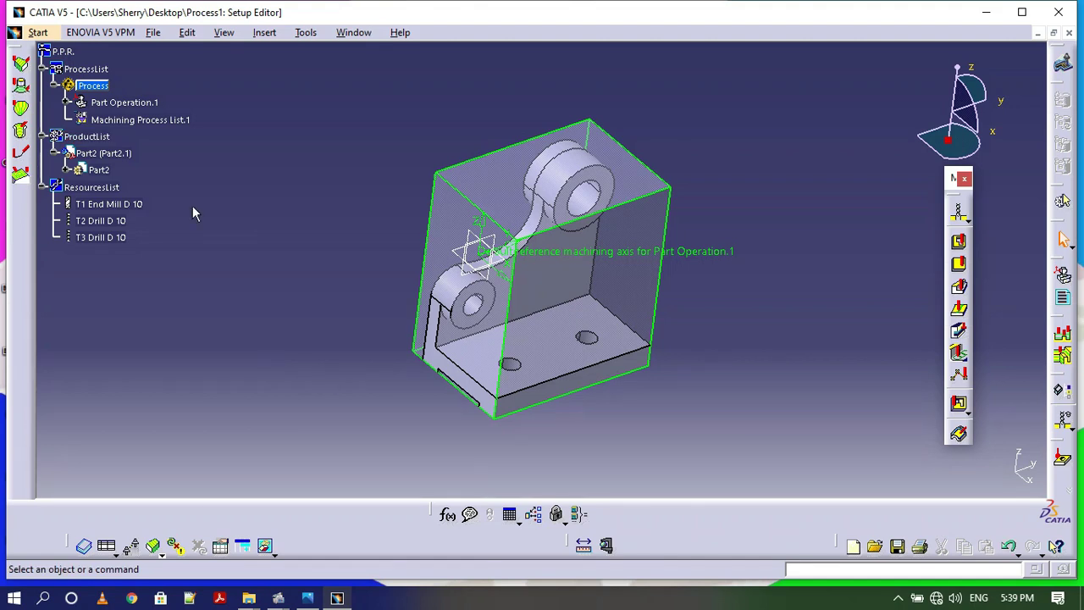
- Add a second part operation after Part Operation.1 and assign rough stock 2.CATProduct as its product
click(142, 104)
click(1064, 275)
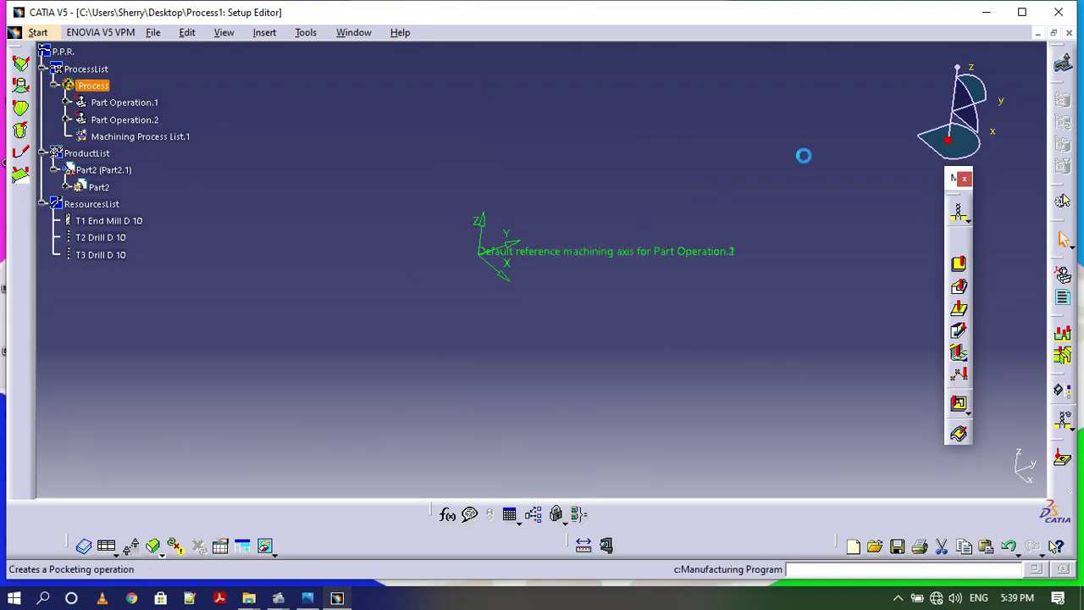
double_click(124, 119)
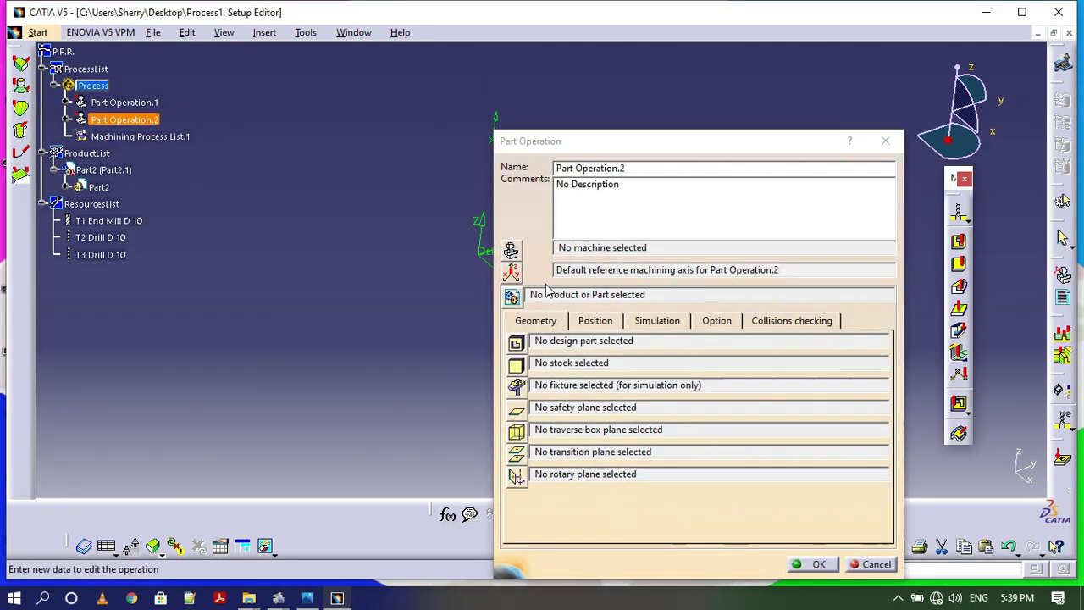
click(511, 298)
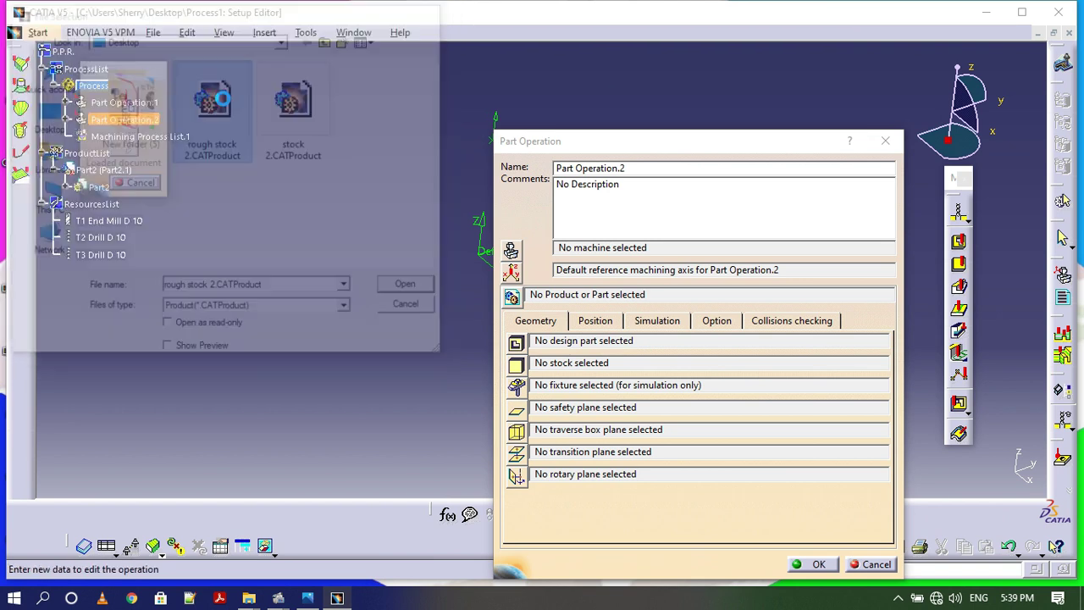
- Set the PartBody of Part2 as the design part for Part Operation.2
click(516, 343)
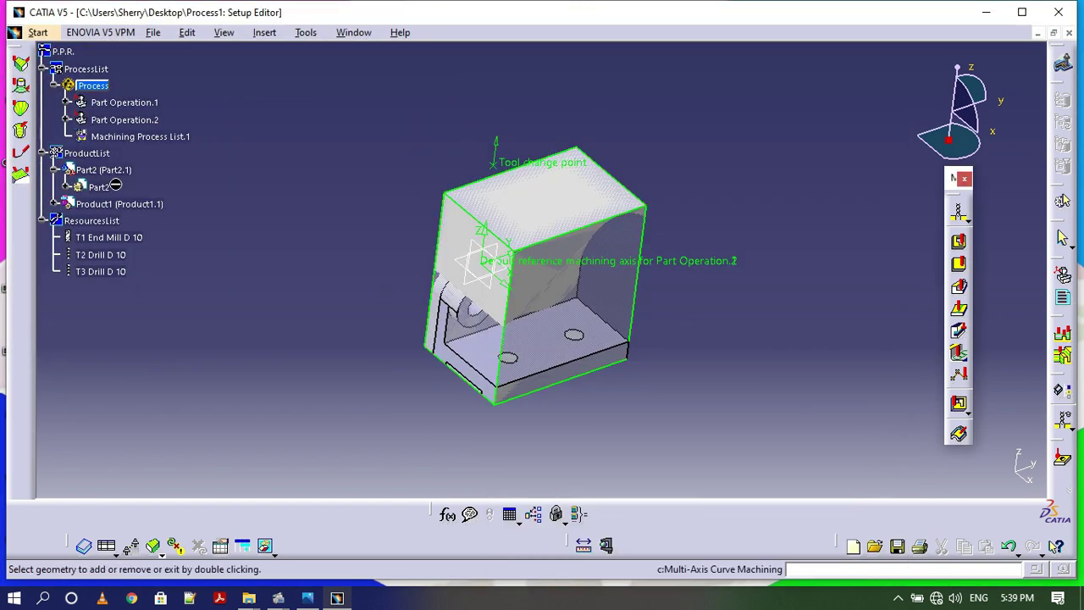
click(68, 188)
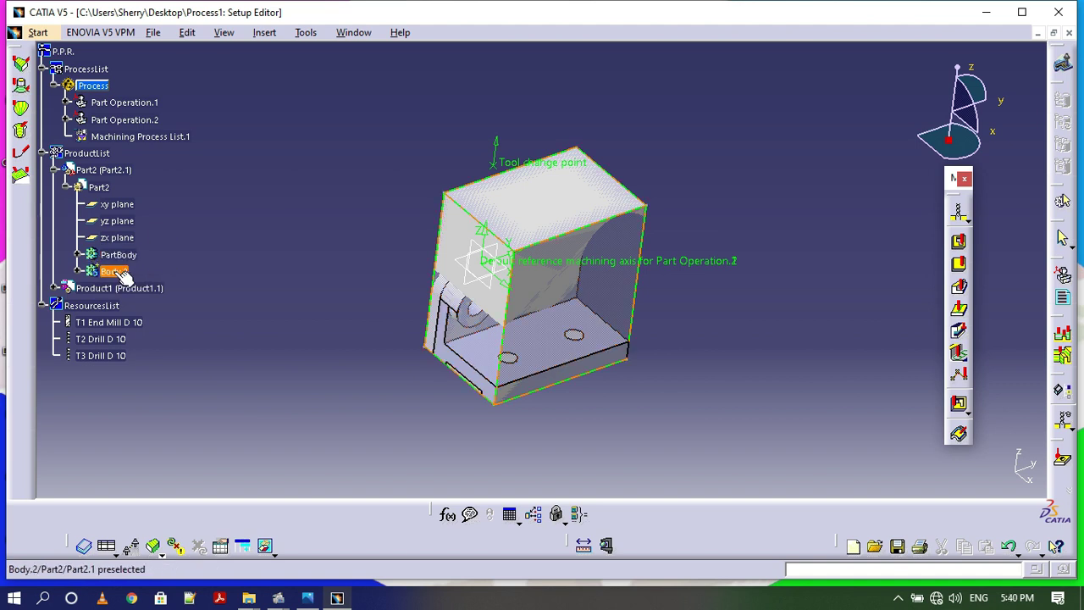
middle_drag(357, 265, 270, 235)
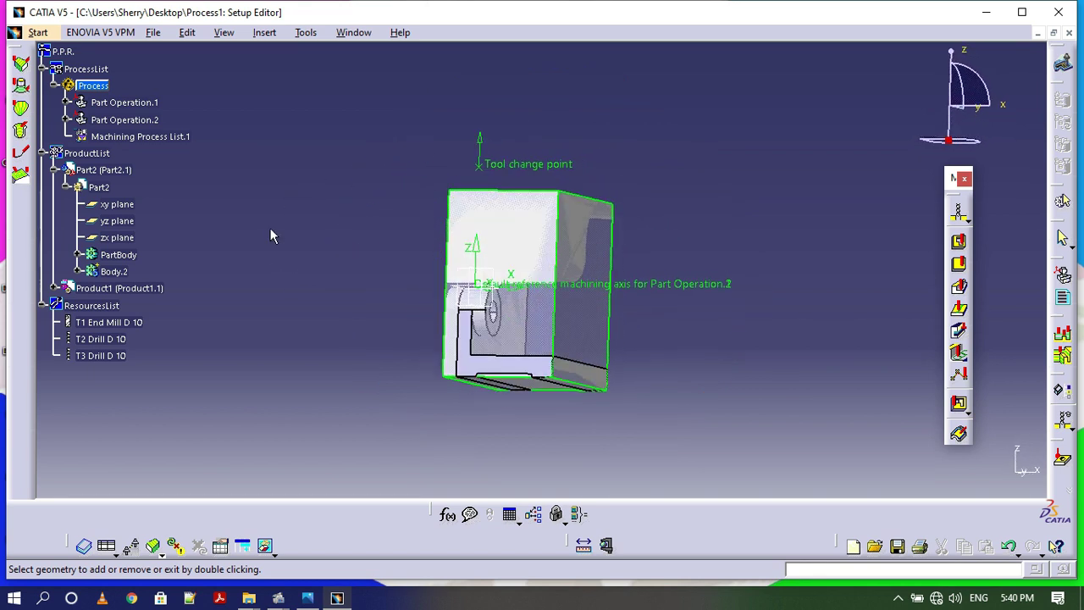
double_click(127, 260)
- Hide the stock block Body.2, set the machined stock 2 as the stock for Part Operation.2, and accept the part operation
click(516, 366)
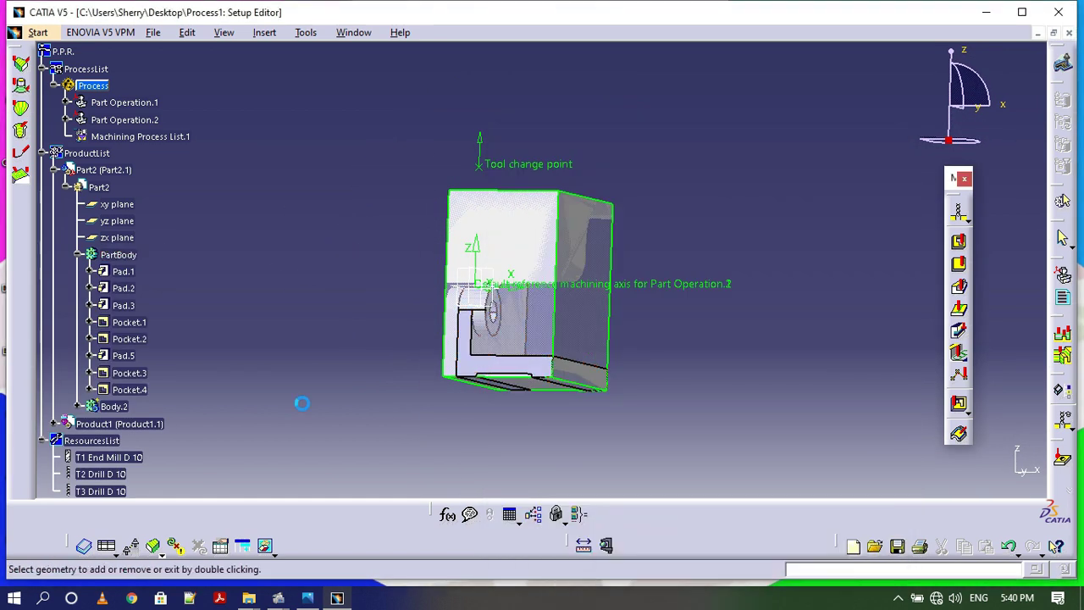
right_click(135, 409)
click(180, 455)
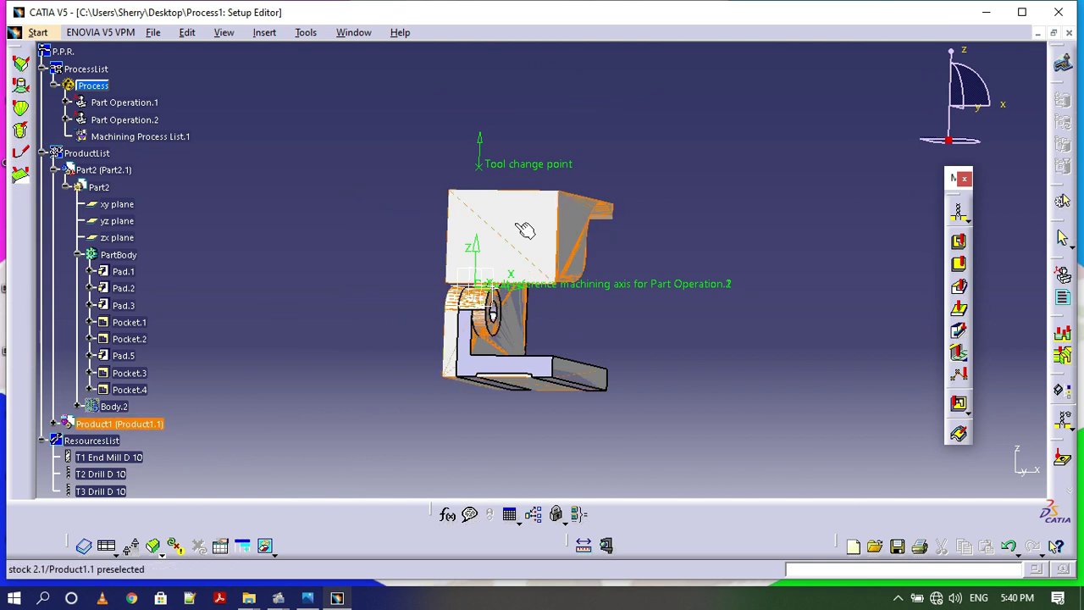
click(525, 230)
click(516, 364)
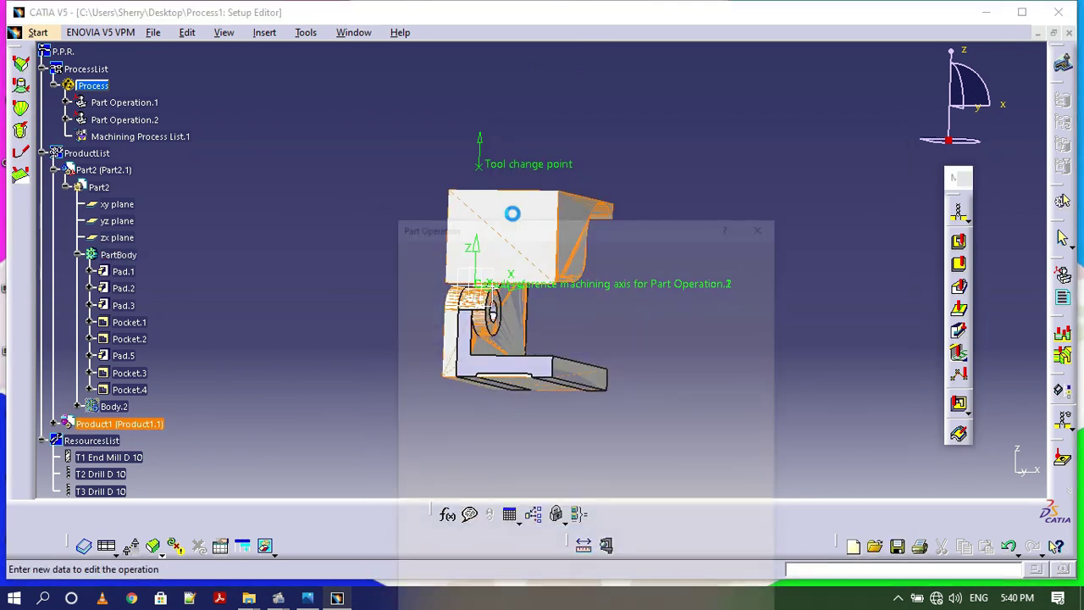
click(510, 213)
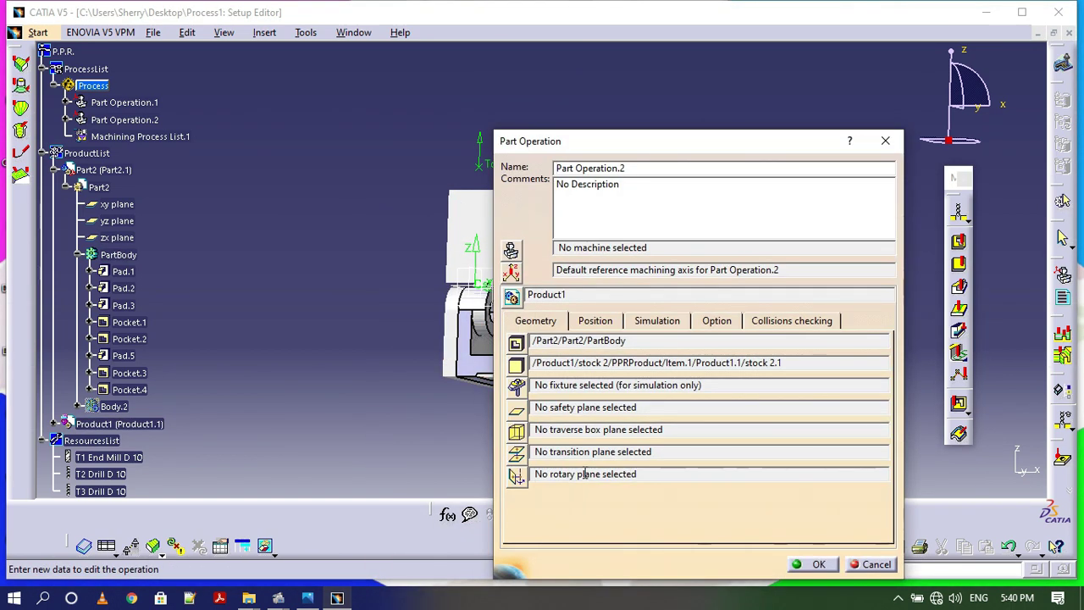
click(819, 565)
- Add a Pocketing operation to Manufacturing Program.2 and, with Body.2 shown, set the stock block's large back face as its top plane
middle_drag(393, 346, 508, 315)
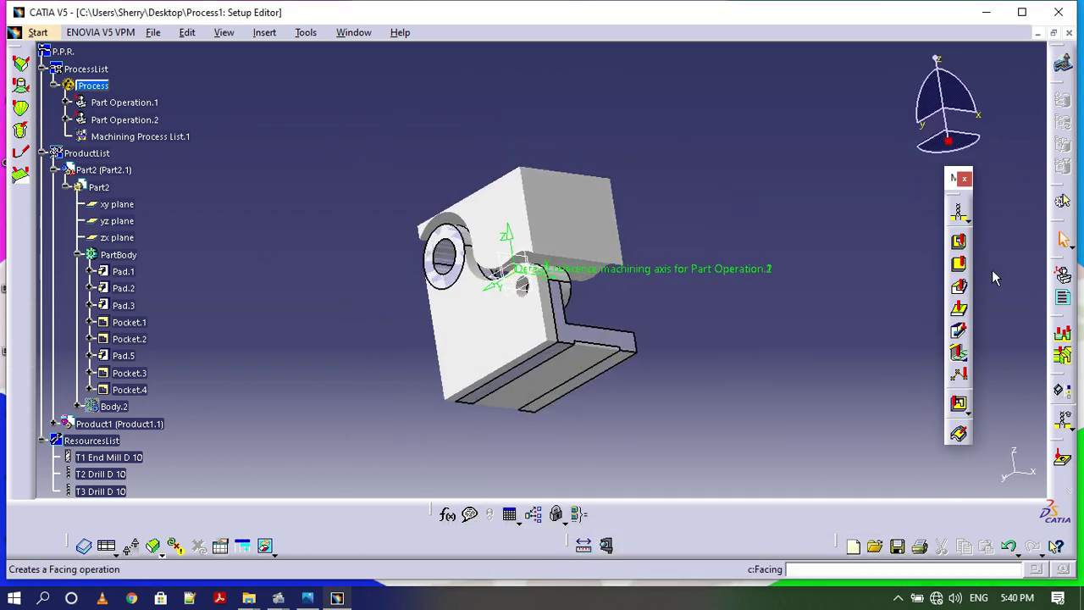
click(68, 120)
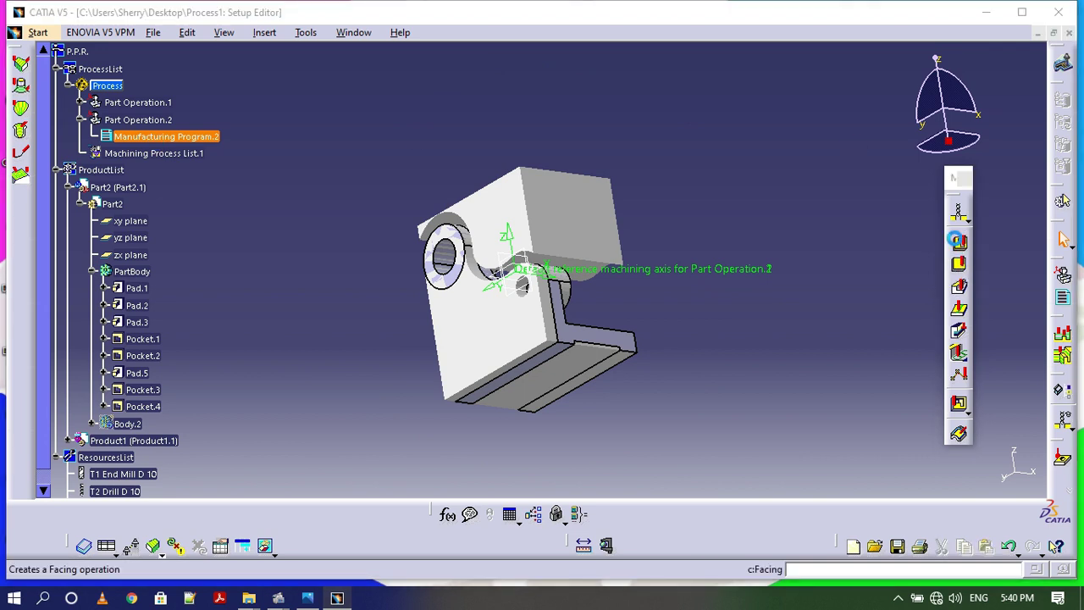
click(955, 240)
click(320, 218)
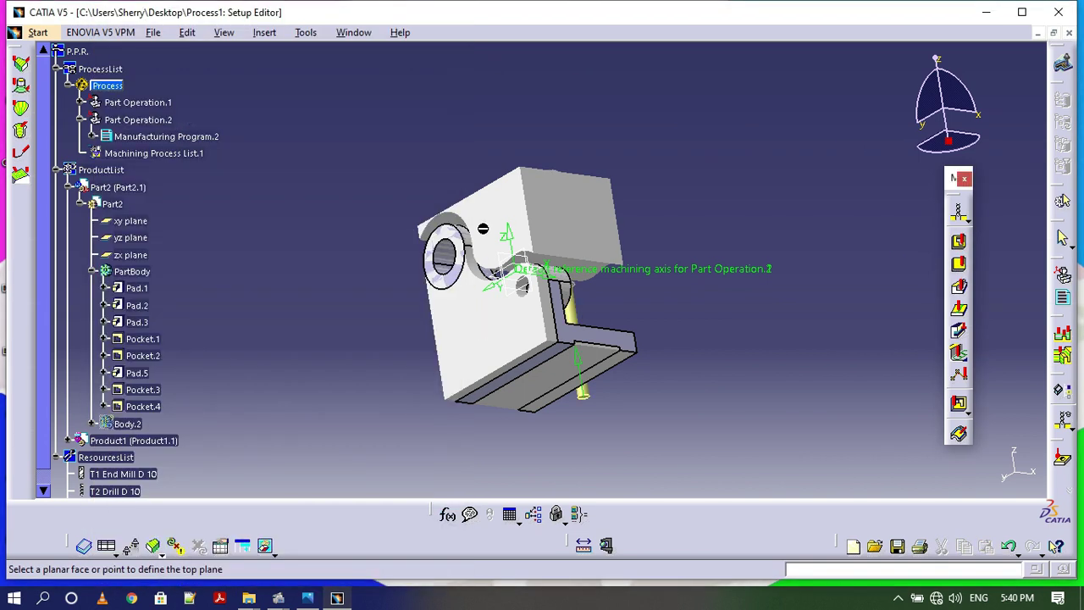
right_click(111, 428)
click(188, 478)
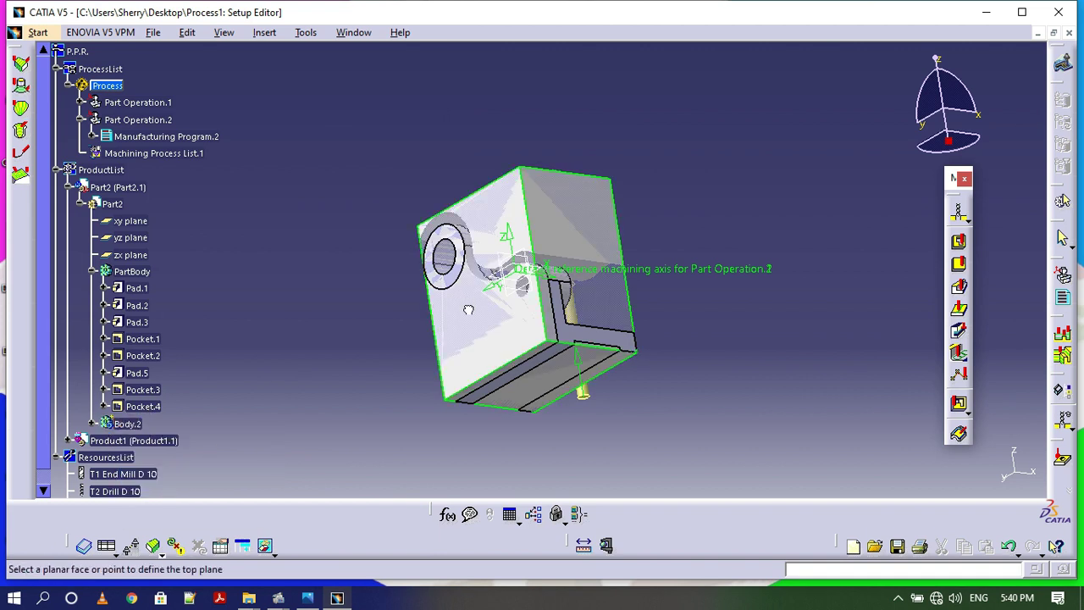
click(510, 218)
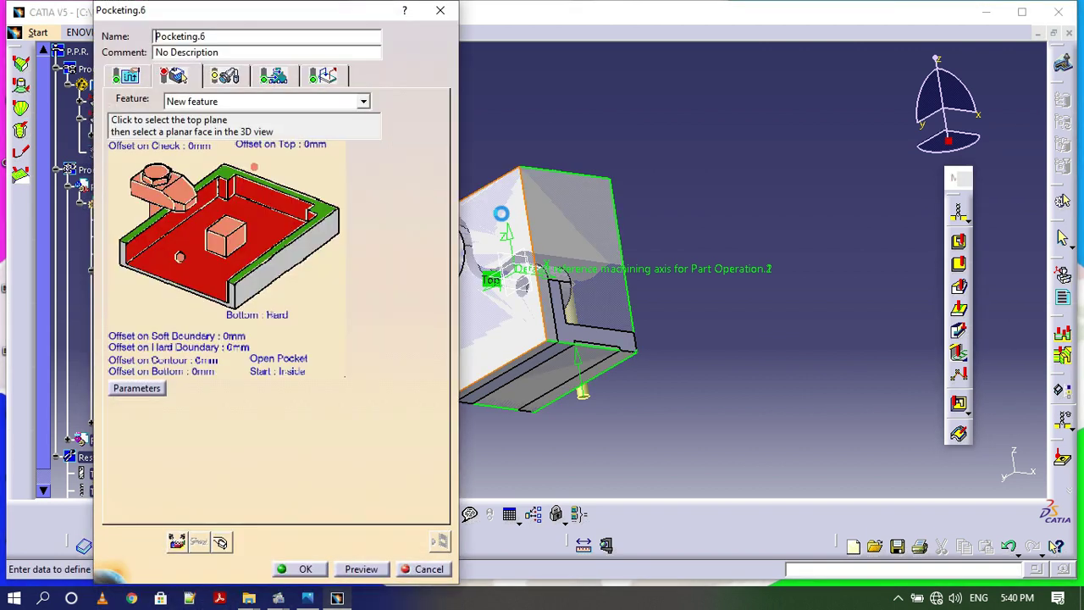
- Start defining the pocket's bottom and hide the stock block Body.2
click(203, 283)
right_click(127, 424)
click(183, 471)
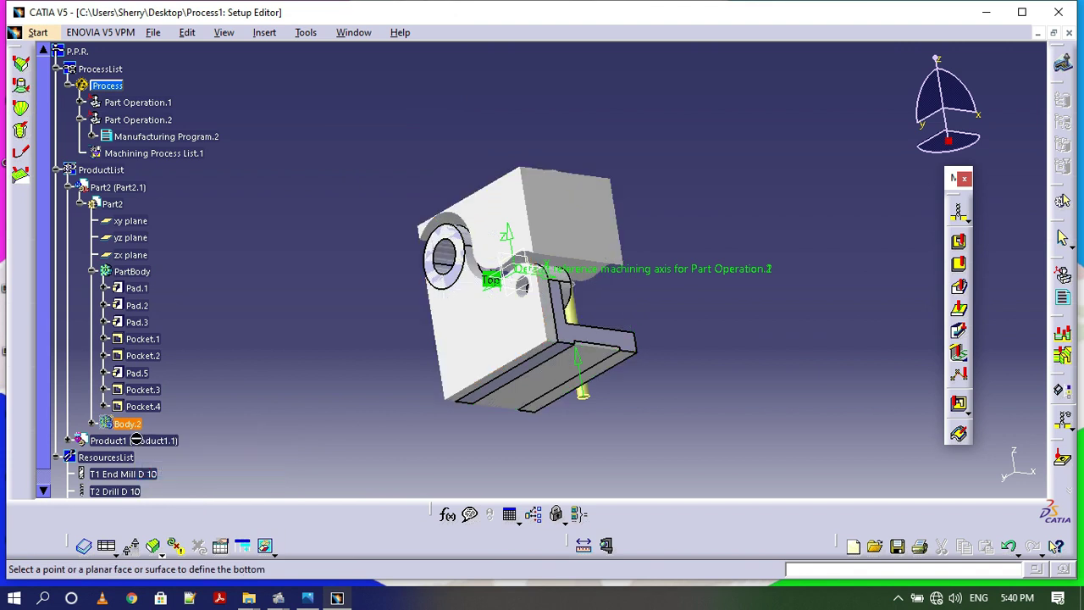
right_click(136, 441)
click(182, 487)
right_click(135, 441)
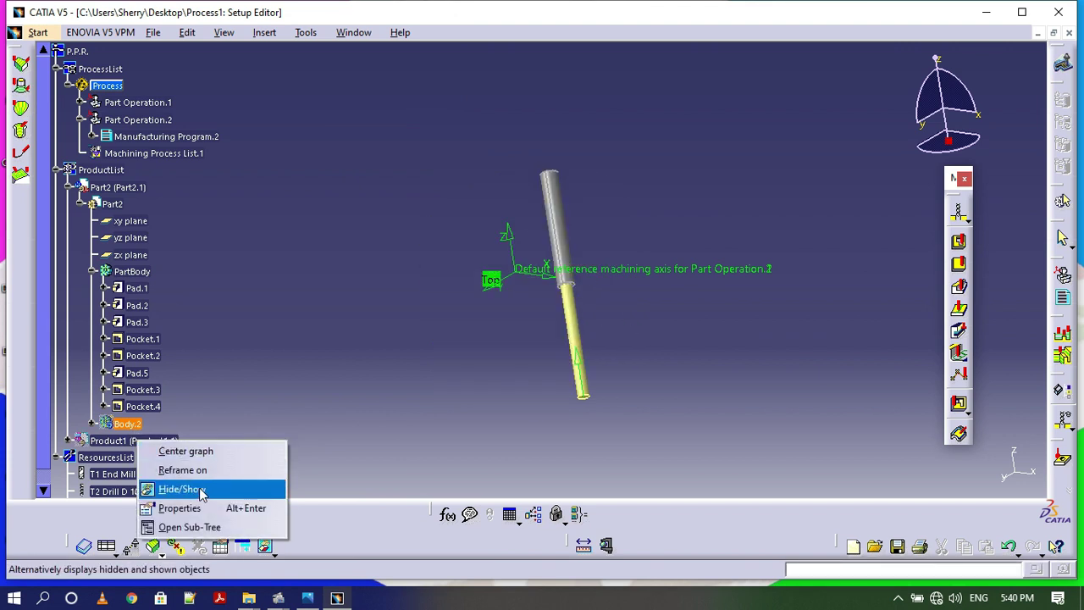
click(182, 489)
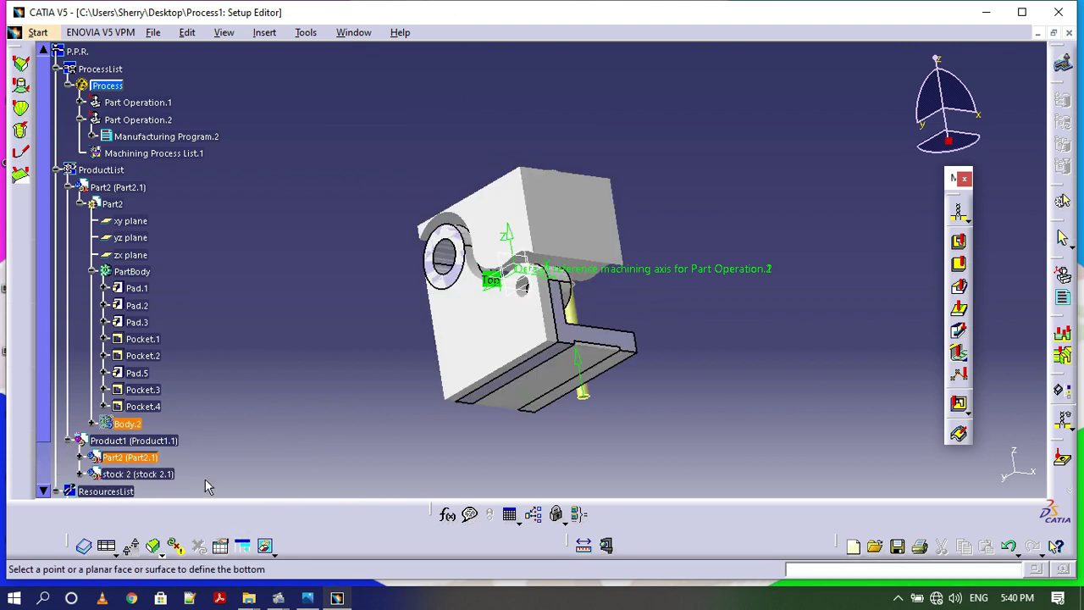
- Hide the stock 2 component of Product1 and set the bracket's flat back face as the pocket's bottom
right_click(139, 475)
click(182, 523)
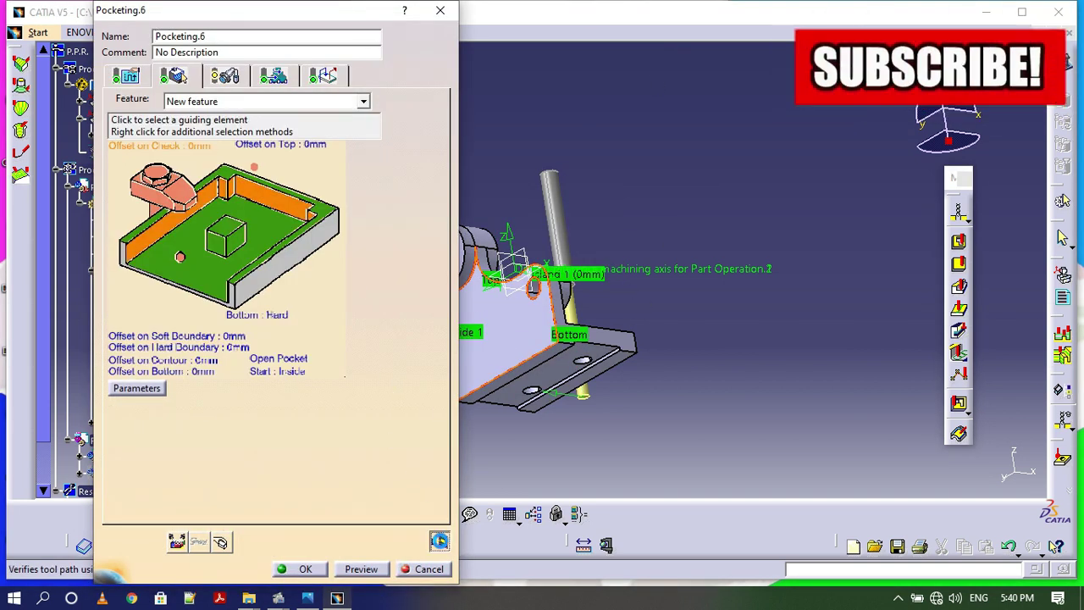
- Replay the Pocketing.6 tool path, view its material removal video, and close the replay
click(439, 541)
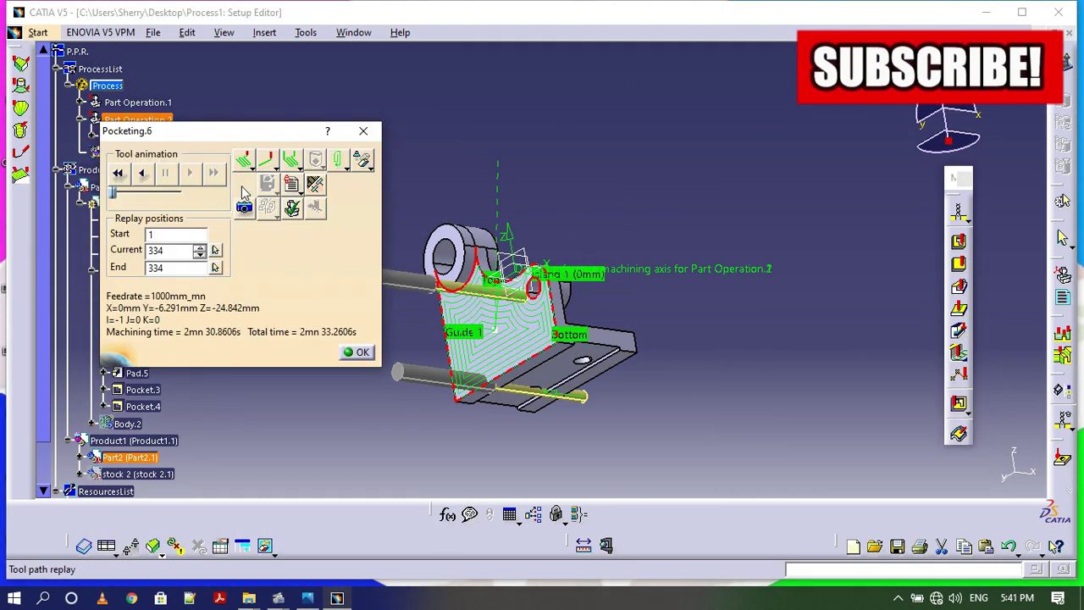
click(244, 188)
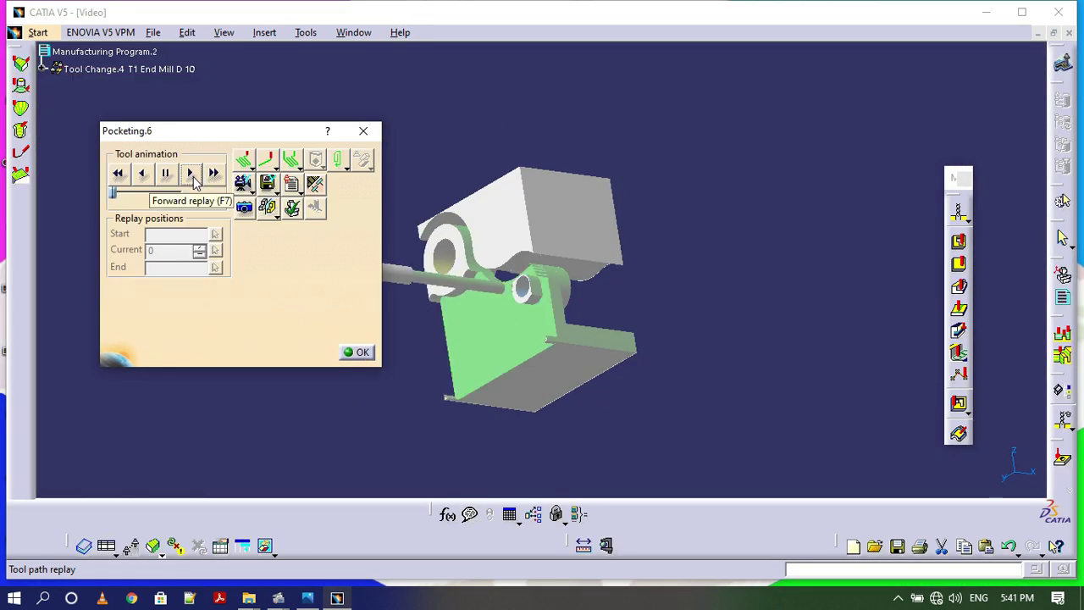
click(363, 131)
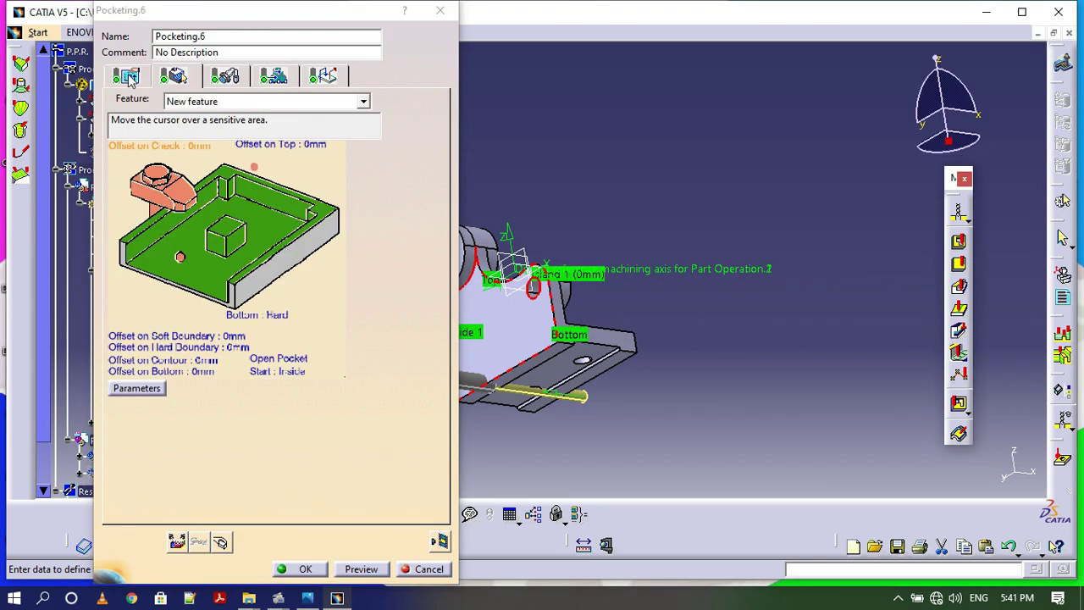
- Remove the island around the small boss hole from the Pocketing.6 geometry
right_click(238, 229)
click(286, 283)
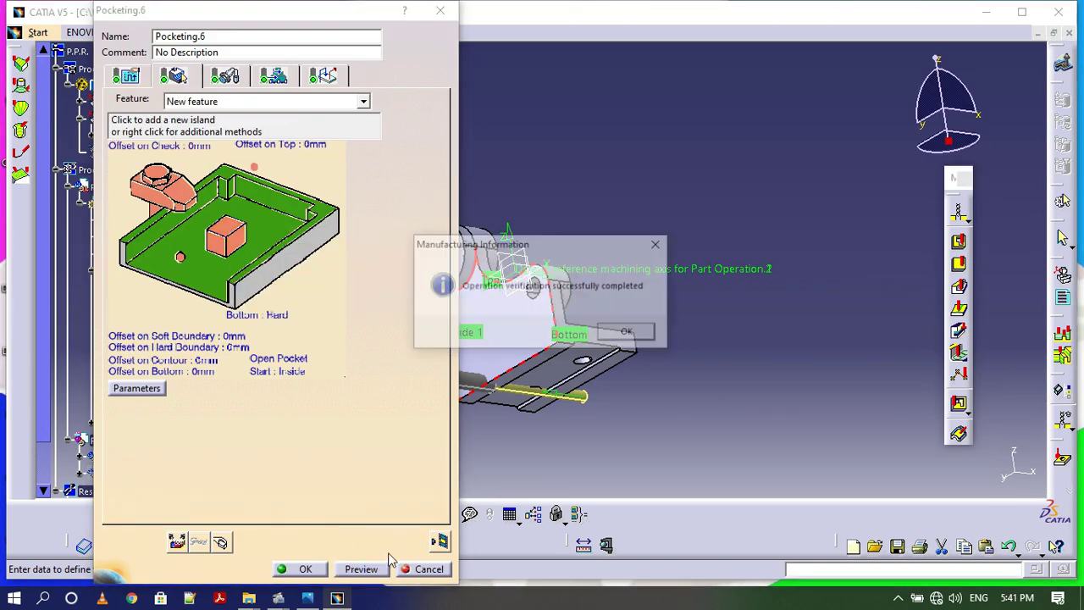
- Accept the verified Pocketing.6 operation with its current geometry
click(623, 335)
click(304, 569)
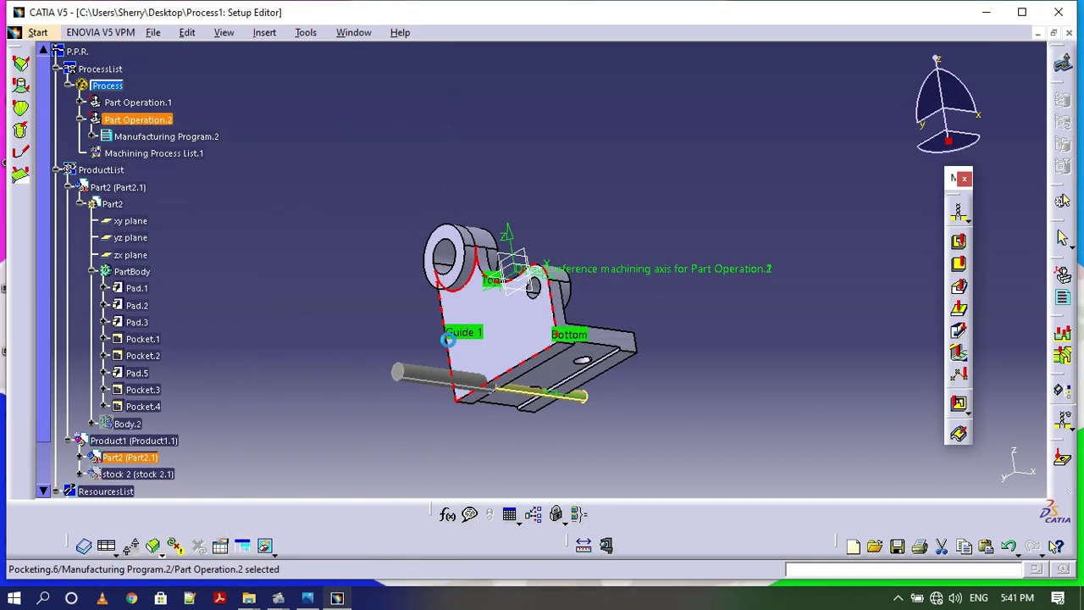
click(960, 293)
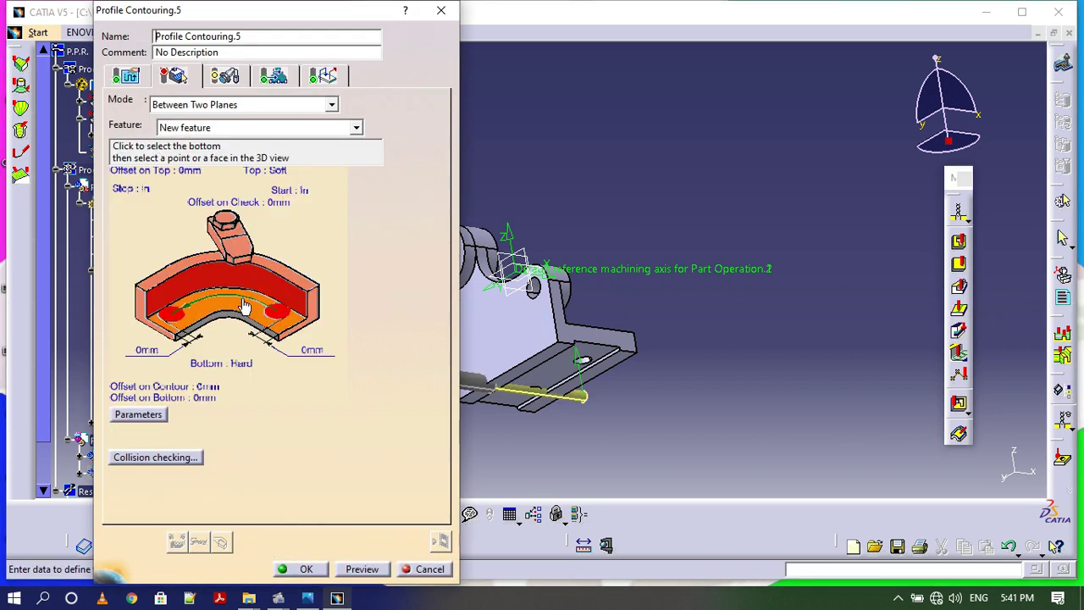
click(200, 266)
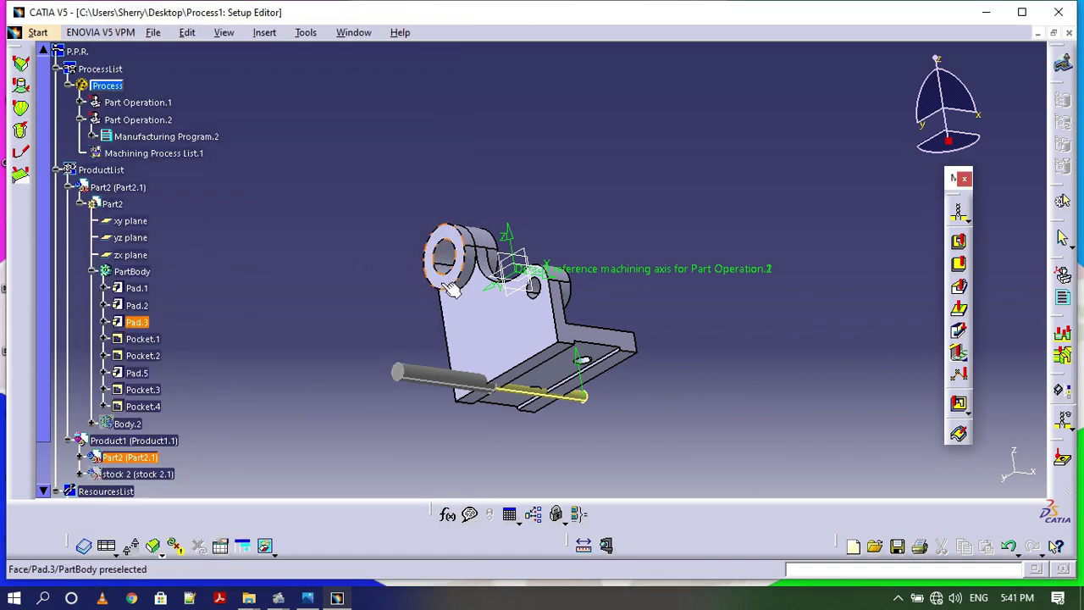
click(454, 290)
click(269, 286)
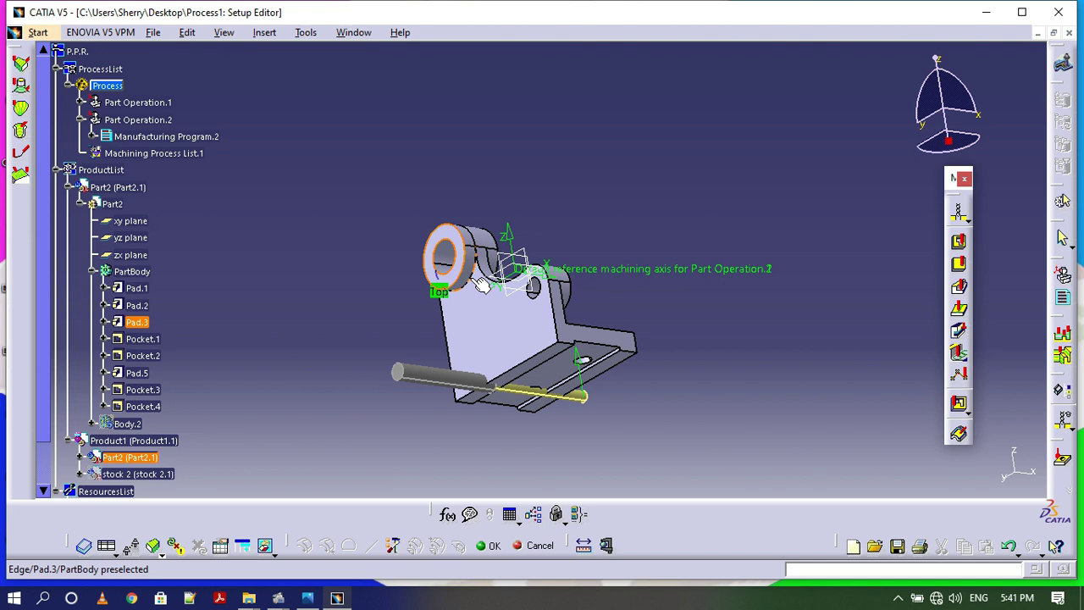
click(481, 286)
click(442, 11)
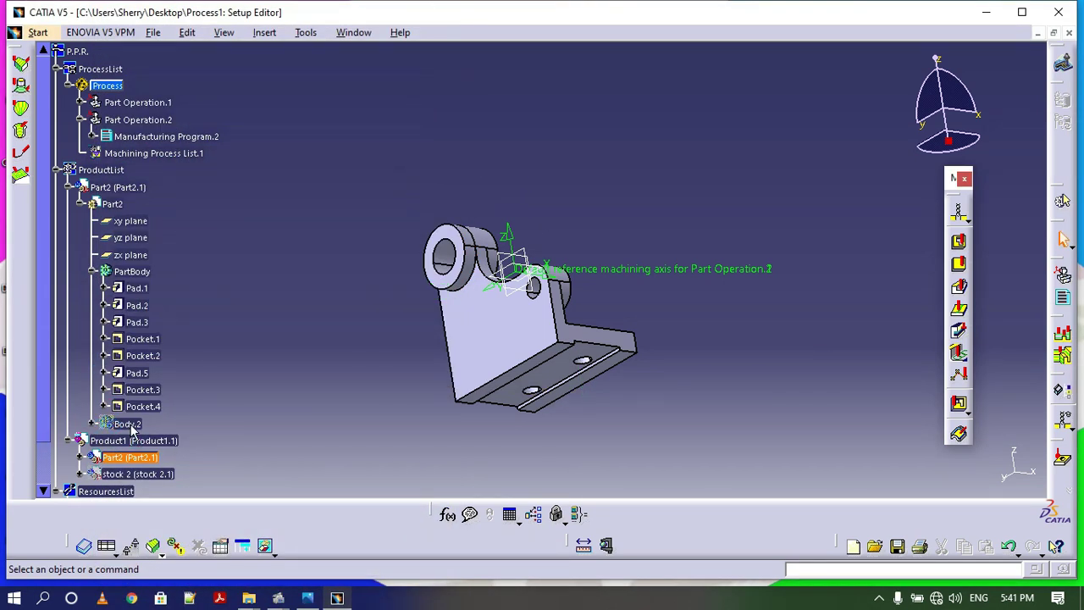
- Show the stock block Body.2 and expand Manufacturing Program.2 down to its Pocketing.6 operation
right_click(121, 430)
click(161, 246)
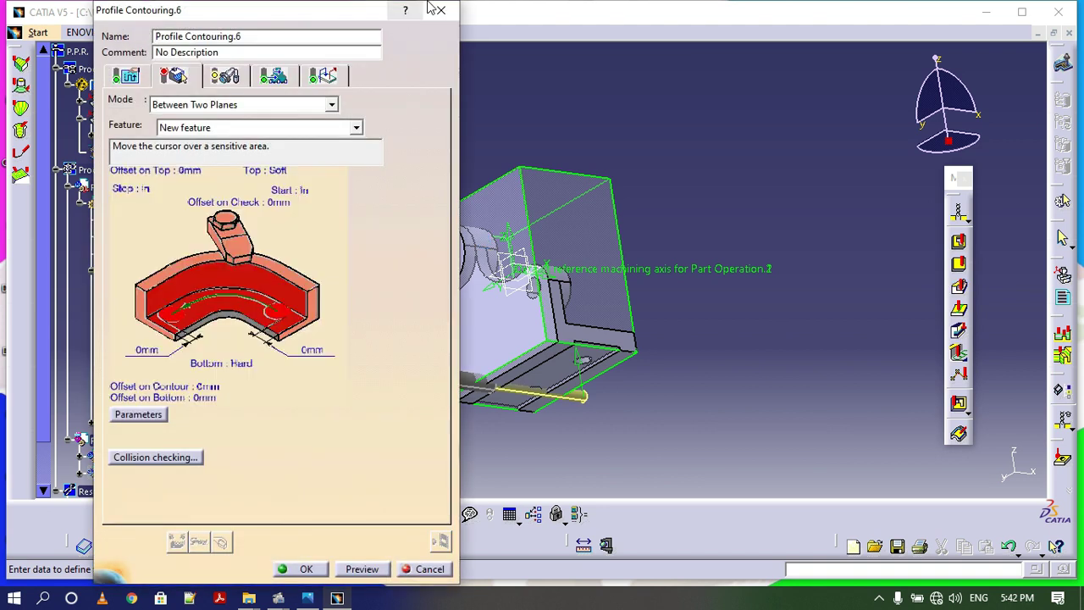
click(440, 11)
click(92, 136)
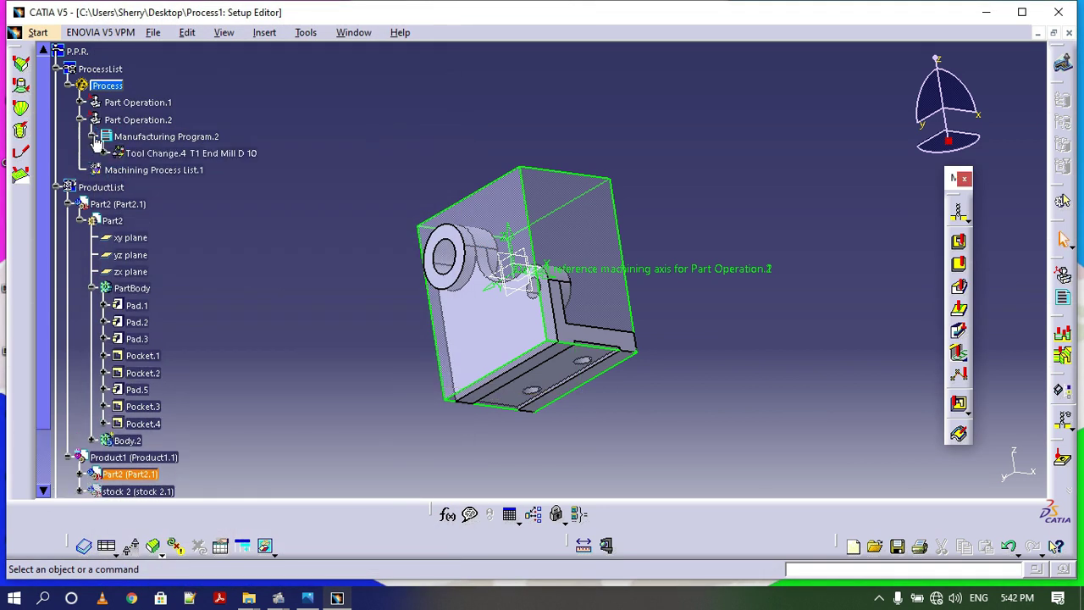
click(103, 153)
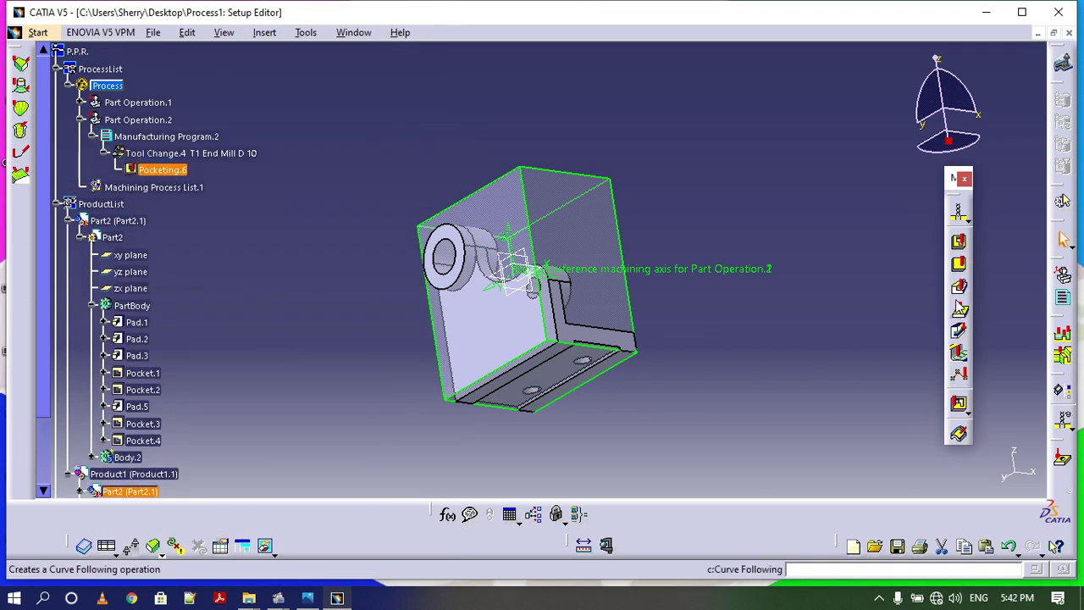
- Add a Profile Contouring operation after Pocketing.6, with the back face of stock block Body.2 as its top plane
click(962, 289)
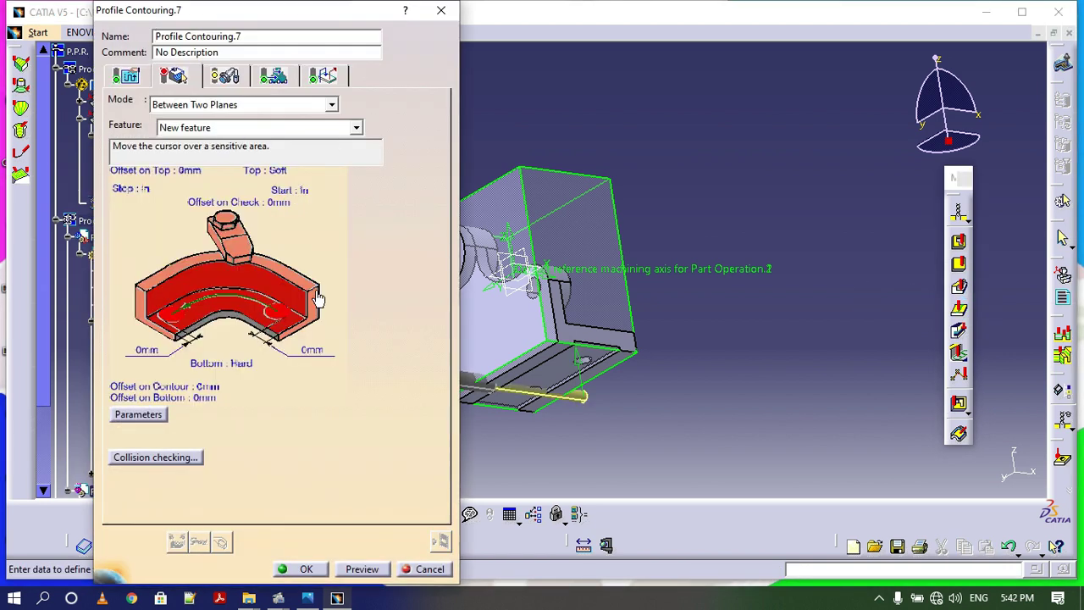
click(286, 261)
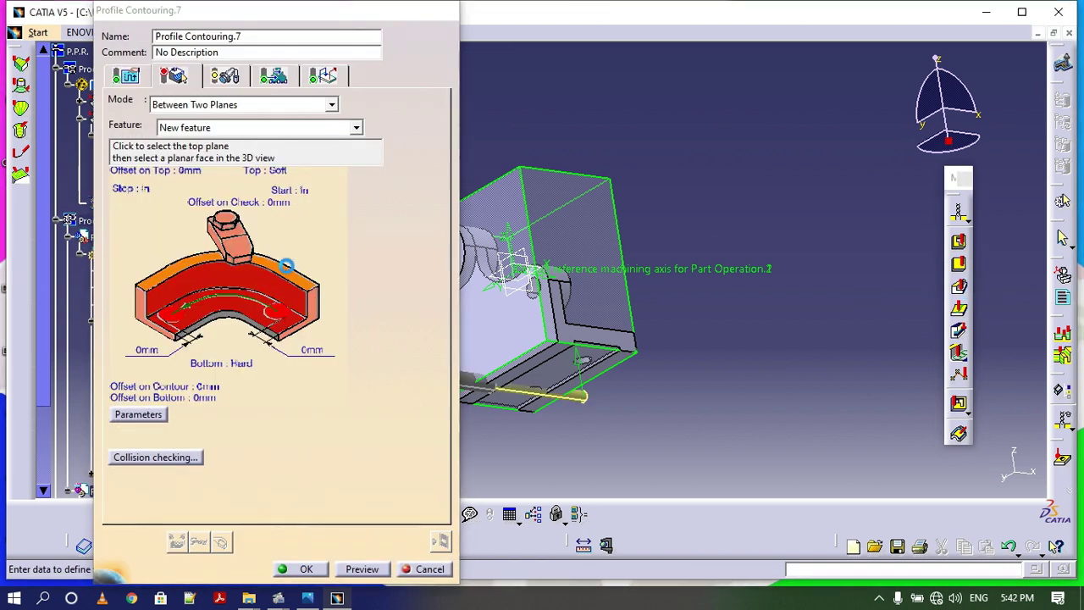
click(488, 323)
- Hide the stock block Body.2 and set the bracket's flat back face as the profile contouring's bottom
click(313, 313)
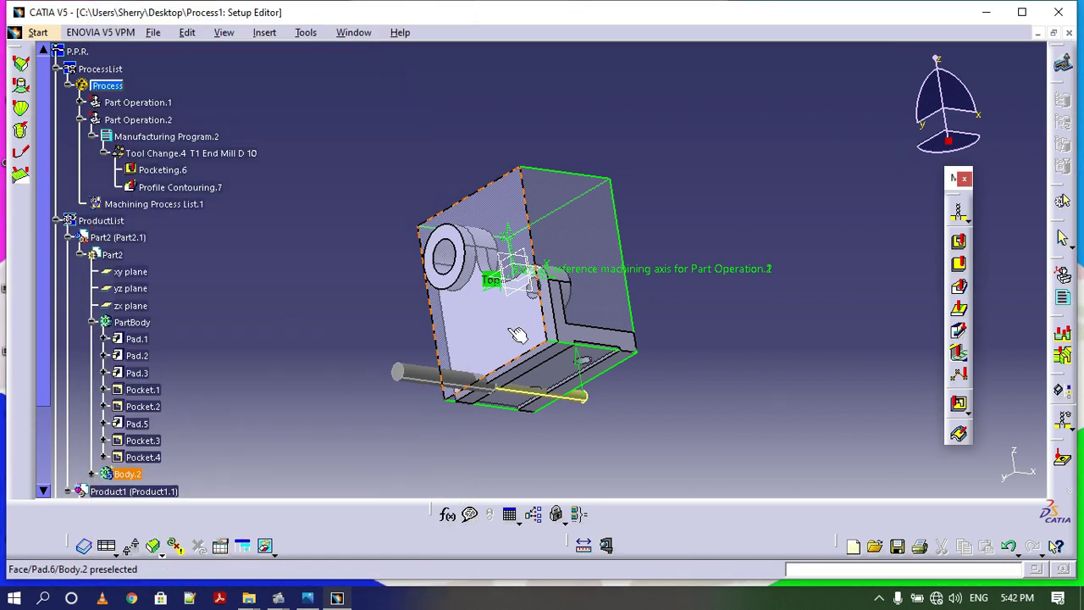
right_click(506, 330)
click(551, 378)
click(486, 328)
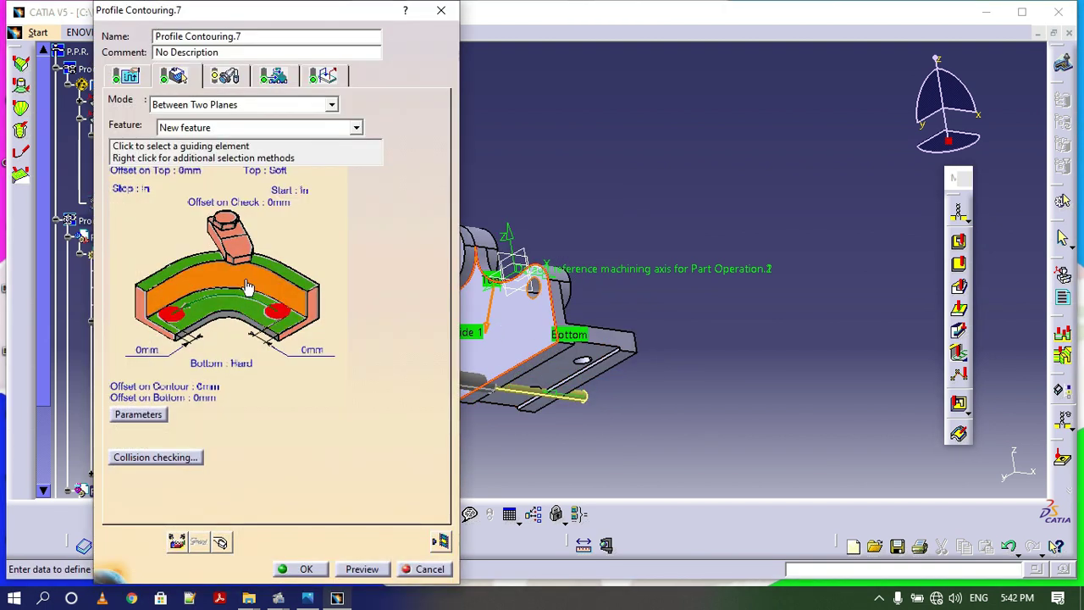
- Remove the existing guide contour and select the outer circular edge of the large boss as the profile contouring's guide
right_click(247, 284)
click(309, 355)
click(246, 284)
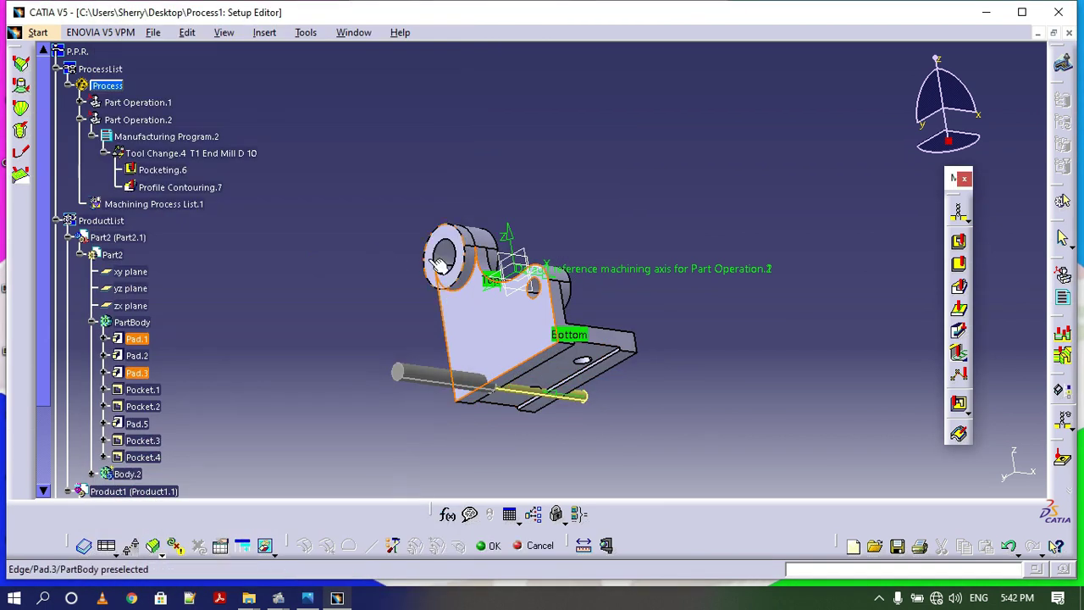
double_click(304, 308)
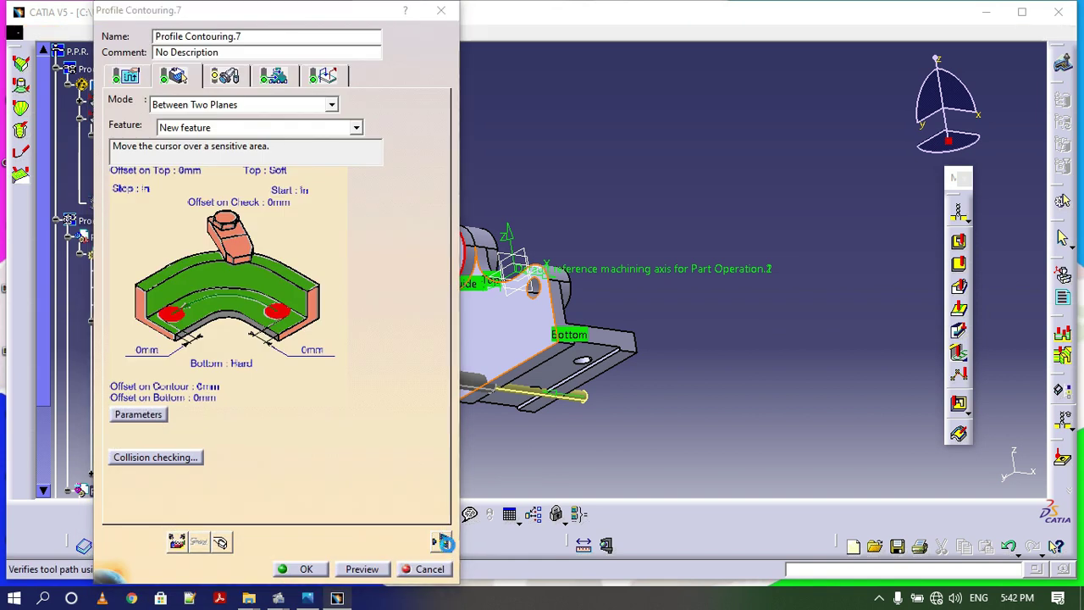
- Replay the profile contouring tool path, view its material removal video, and close the replay
click(442, 541)
click(243, 182)
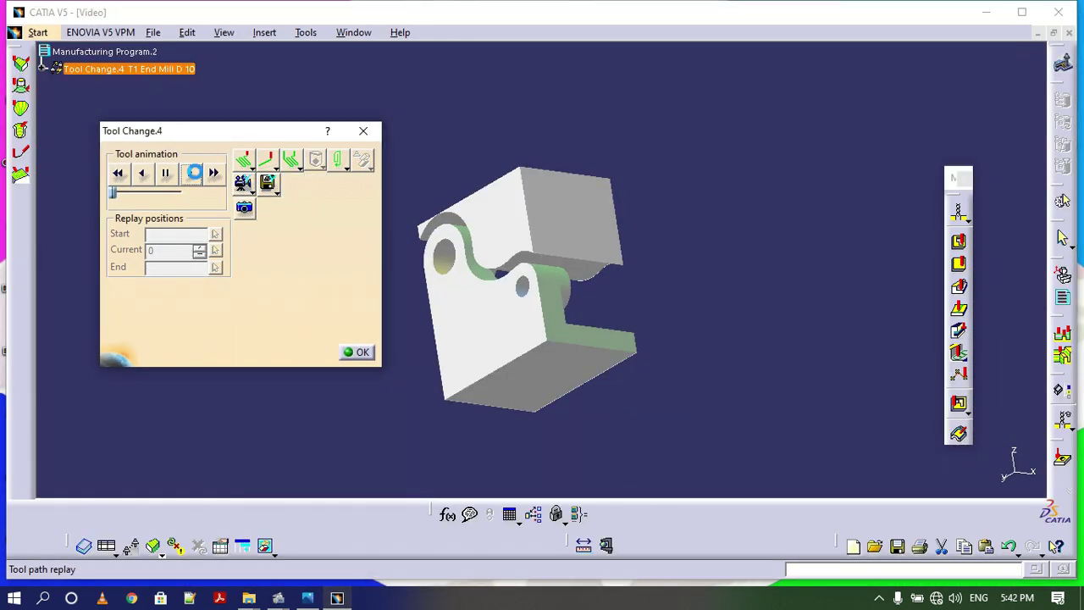
click(194, 173)
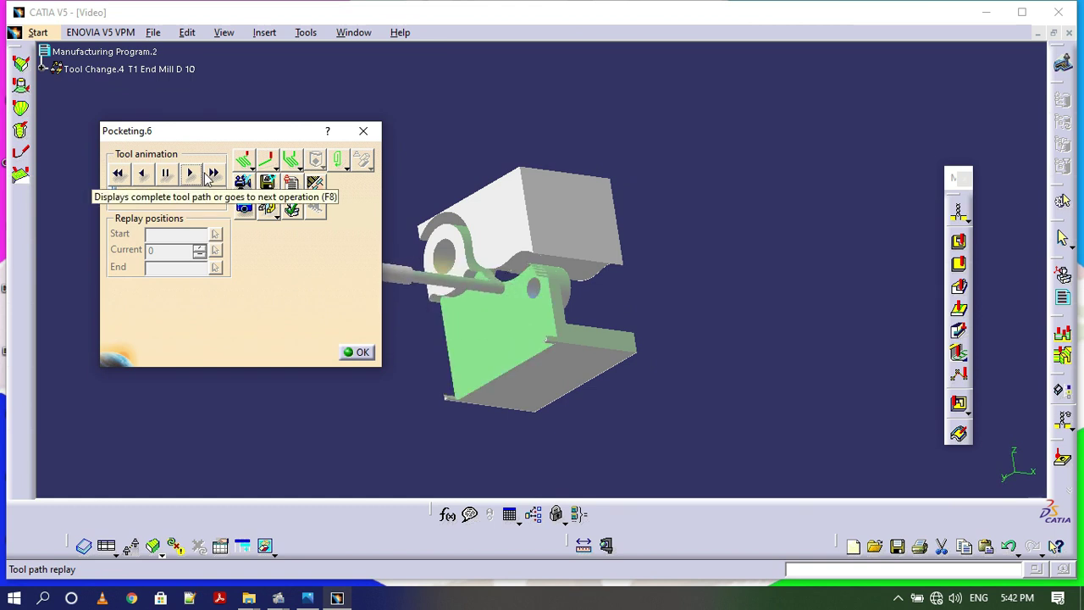
middle_drag(336, 412, 356, 350)
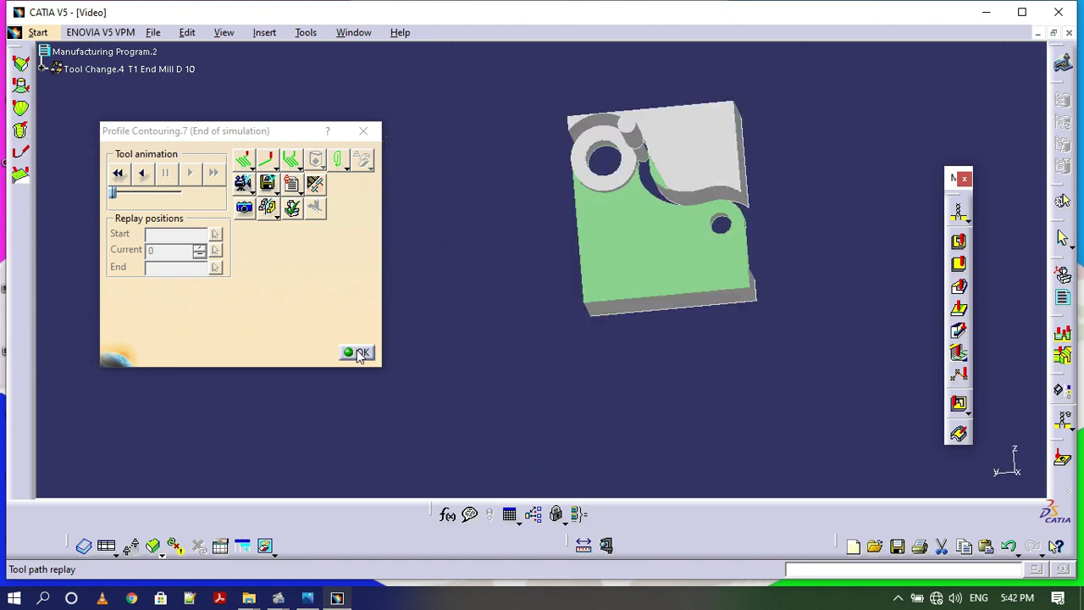
click(357, 351)
- Verify the Profile Contouring.7 operation and accept it
click(369, 572)
click(629, 331)
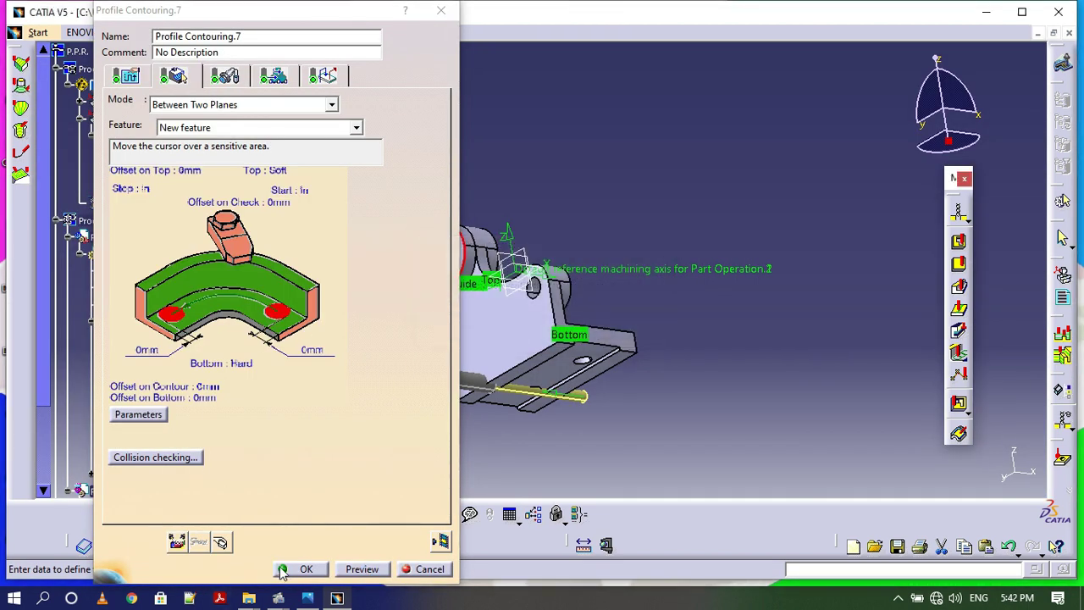
click(284, 570)
- Run the video simulation of Manufacturing Program.2 using its tool path
right_click(186, 137)
mouse_move(280, 354)
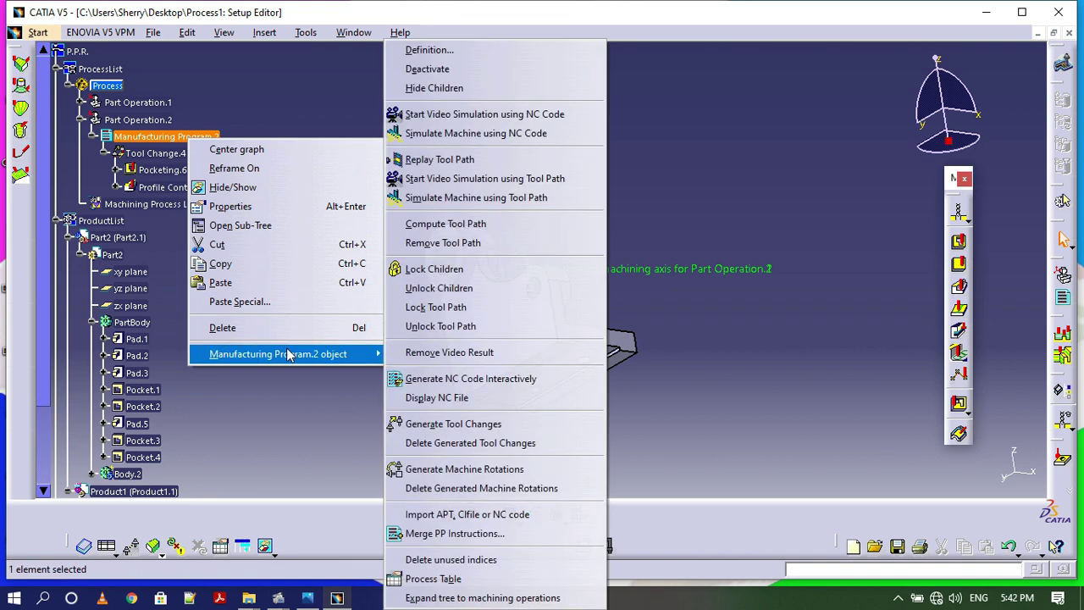
click(514, 184)
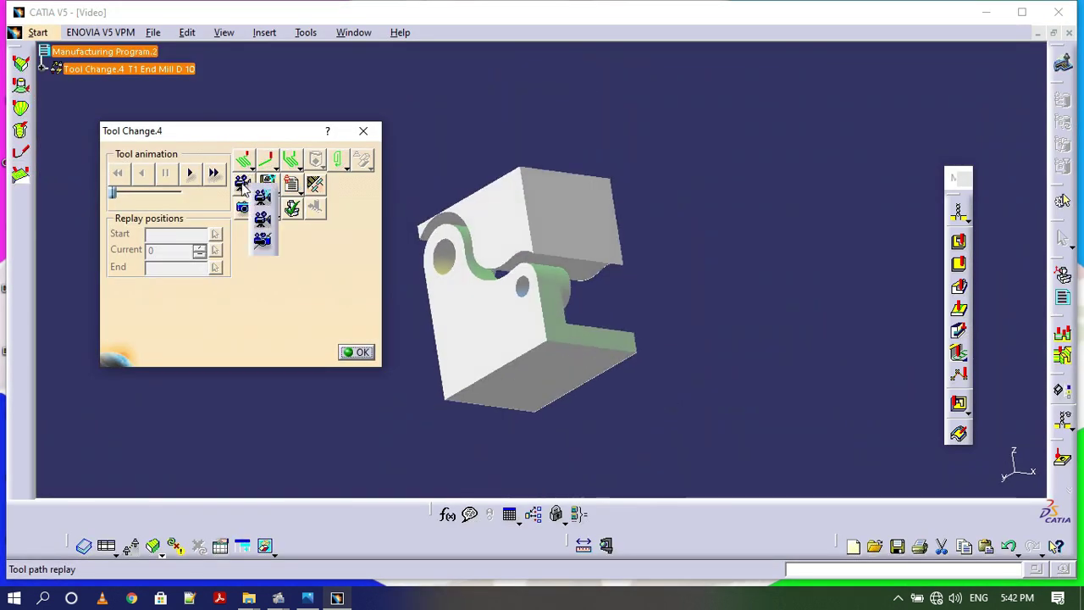
click(195, 173)
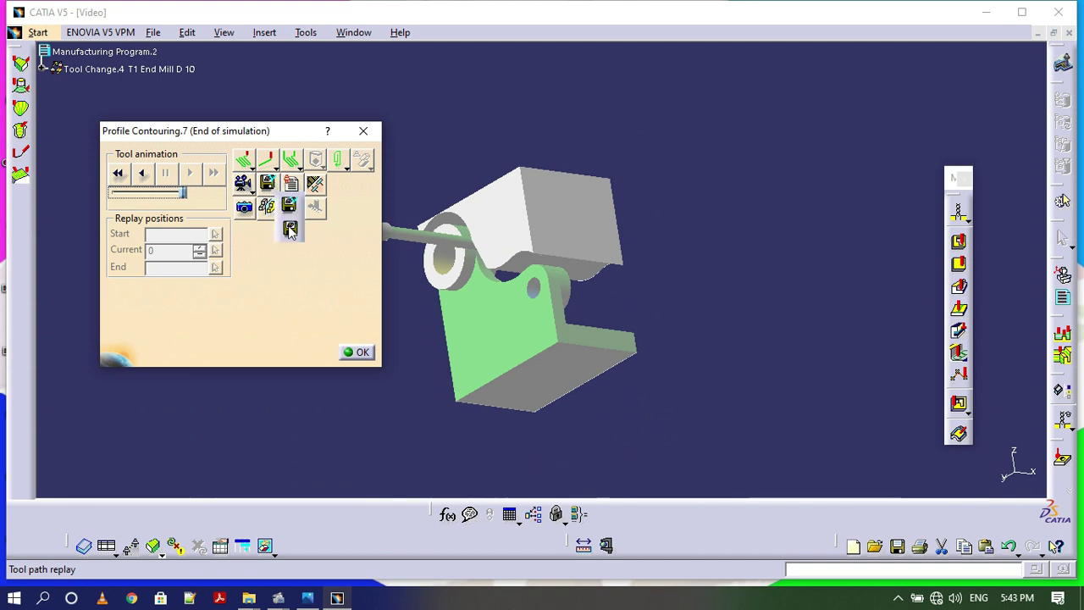
- Save the simulated machining result to the Desktop as a CATProduct named stock 3 and close the simulation
click(289, 230)
click(489, 432)
text(sto)
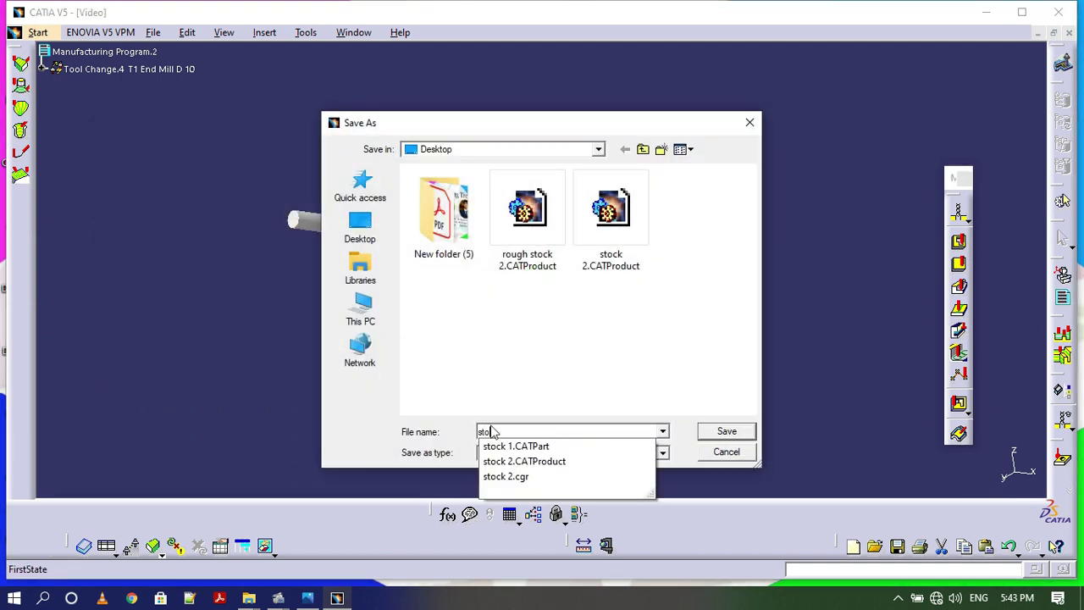
text(ck 3)
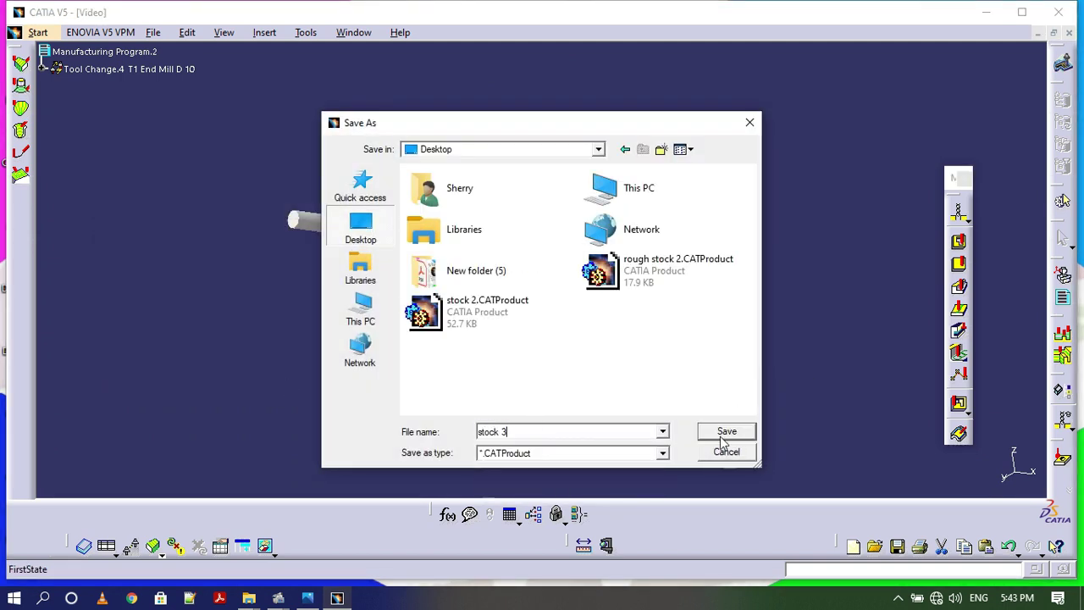
click(725, 432)
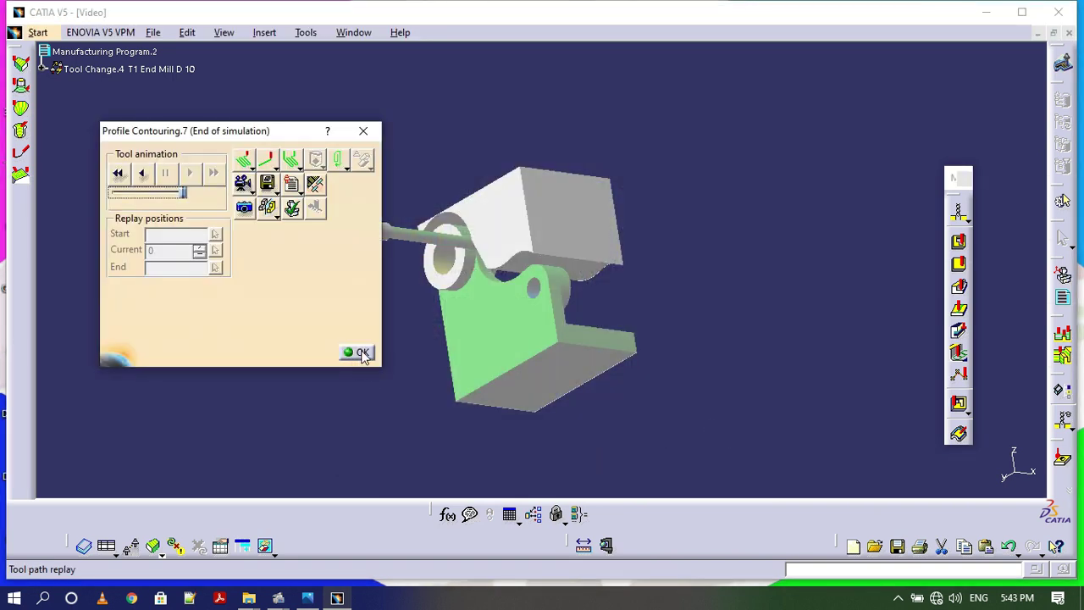
click(361, 353)
- Save the Process1 document and minimize its window
click(153, 32)
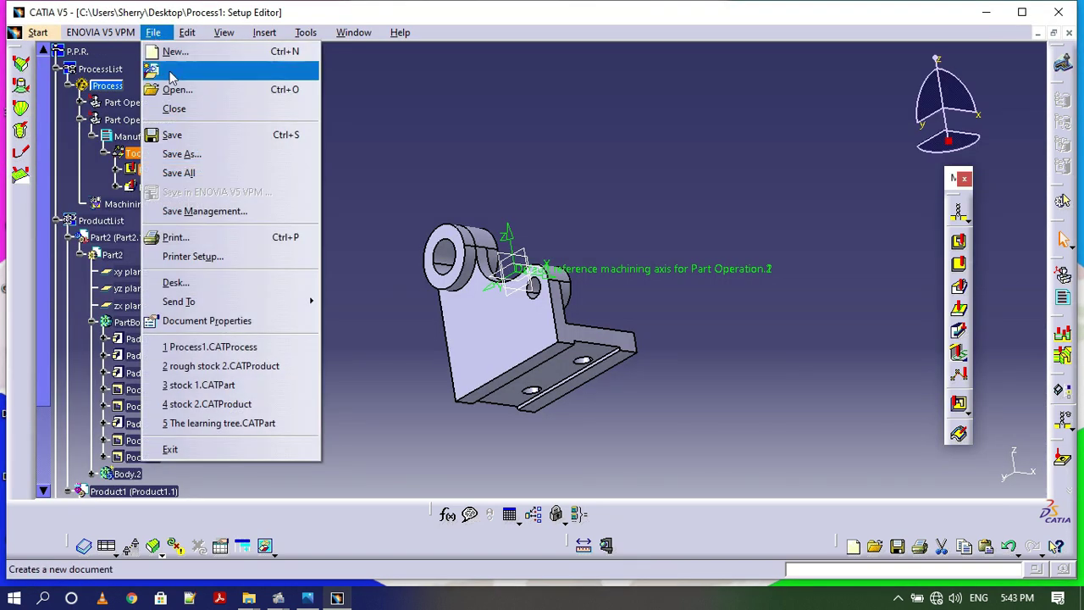
click(170, 133)
click(554, 337)
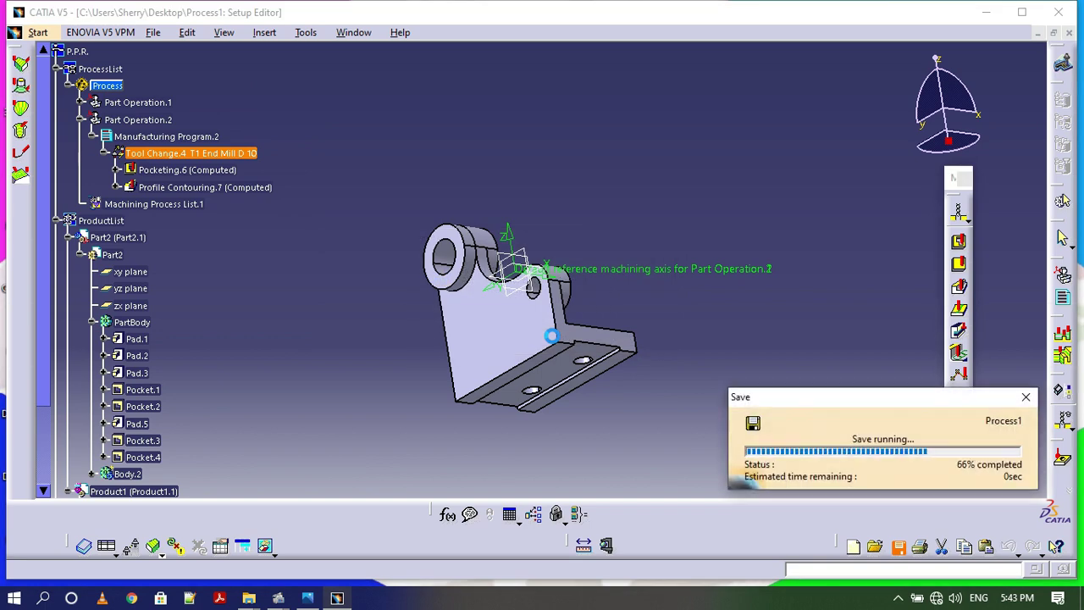
click(981, 17)
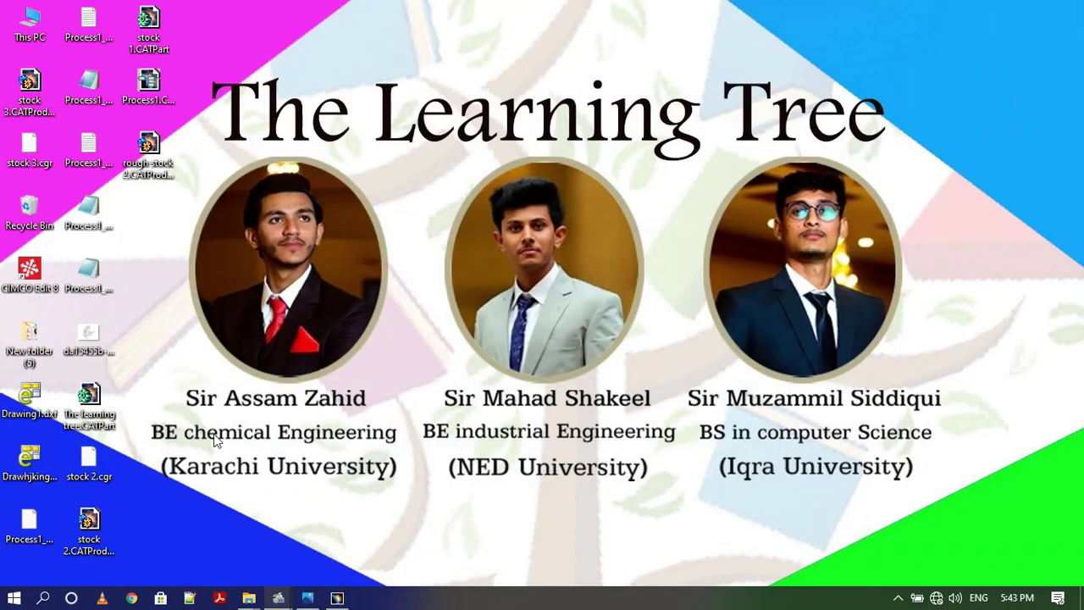
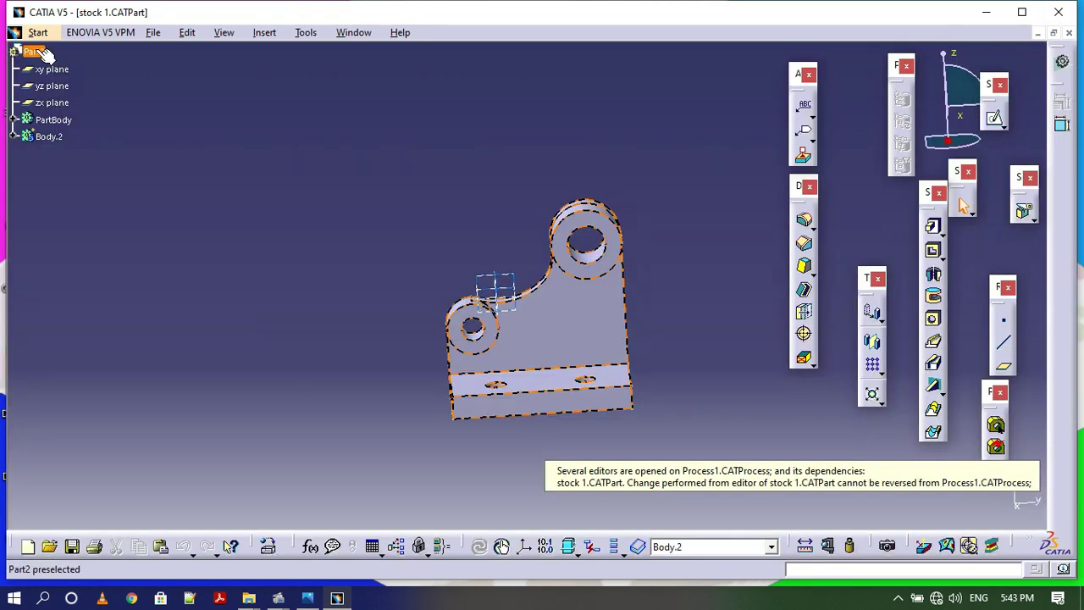
- Copy Part2 from stock 1.CATPart and paste it into a new Assembly Design product
right_click(46, 54)
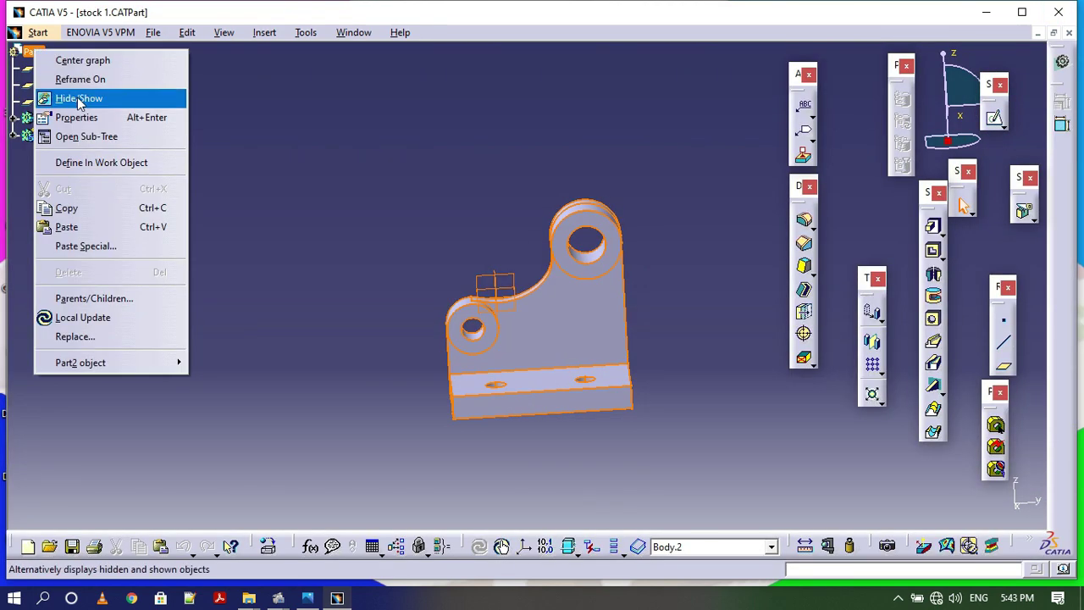
click(51, 203)
click(38, 32)
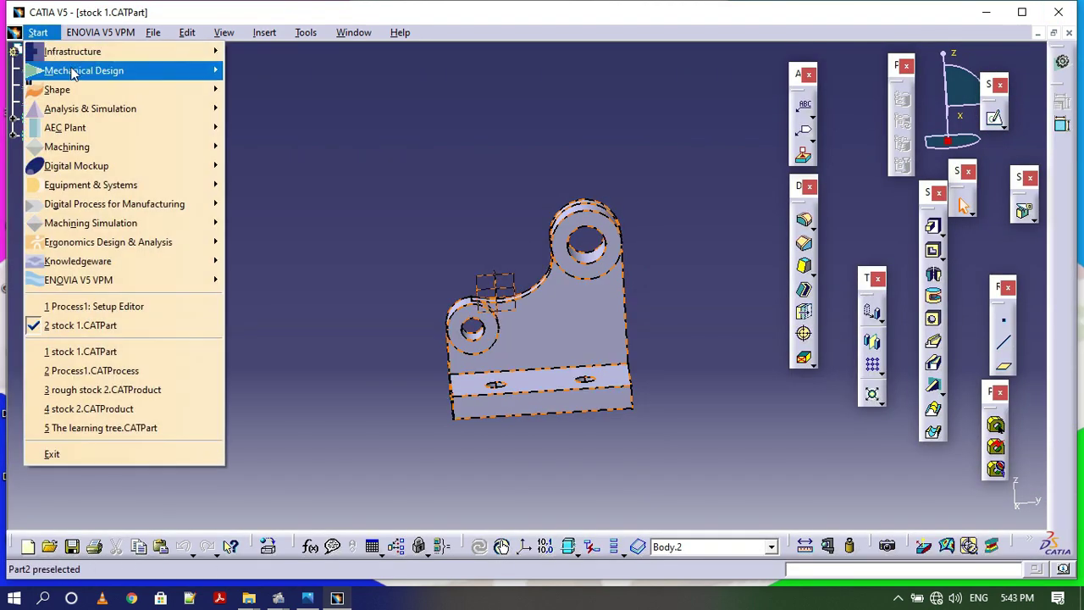
mouse_move(100, 71)
click(278, 125)
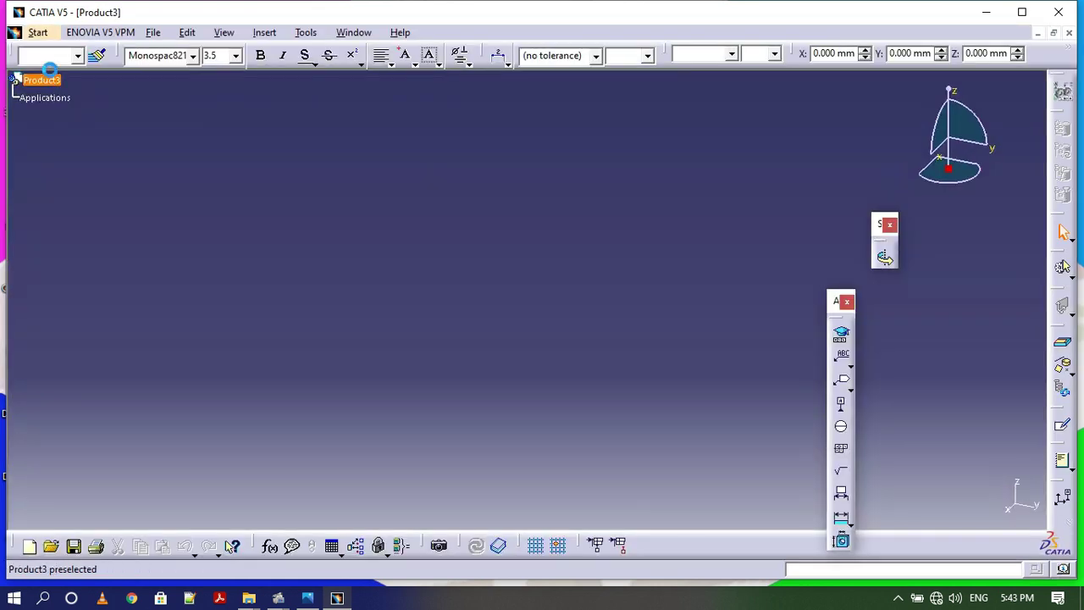
right_click(44, 80)
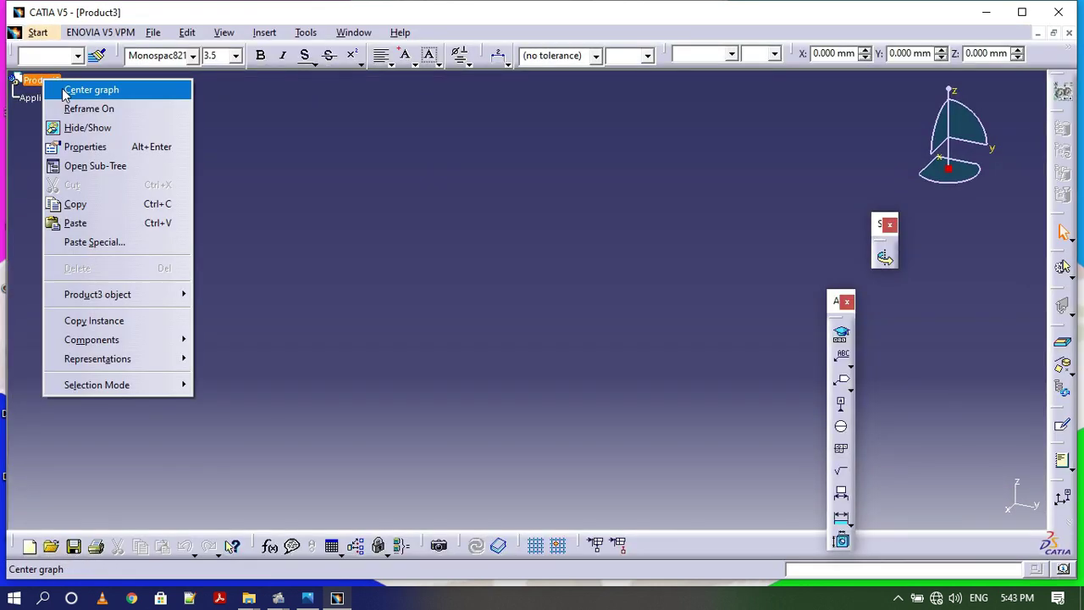
click(74, 222)
- Insert stock 3.CATProduct from the Desktop into Product3 as an existing component alongside Part2
click(42, 80)
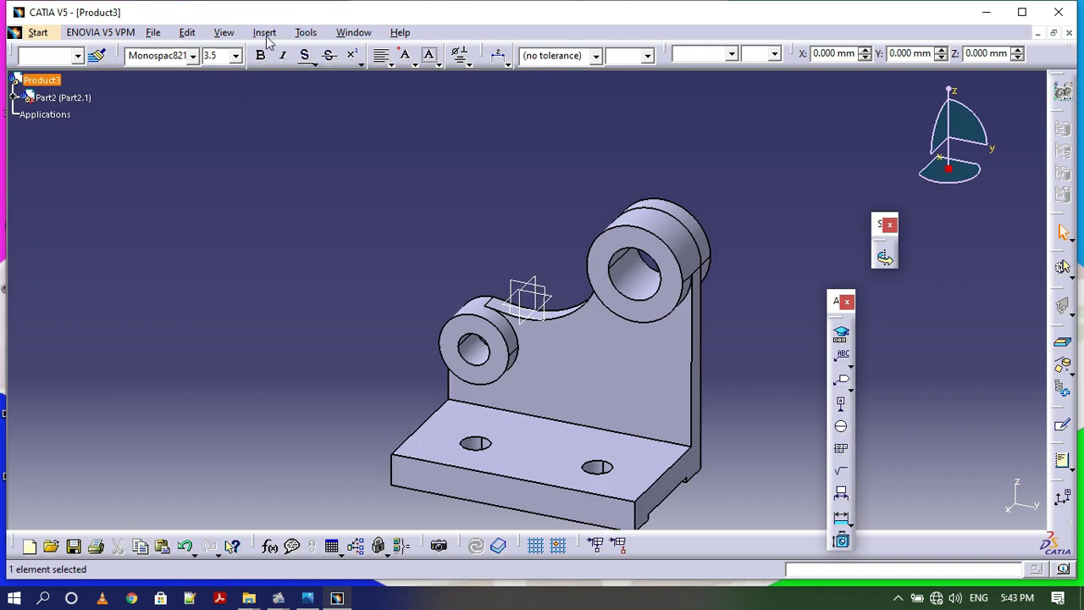
click(265, 32)
click(309, 144)
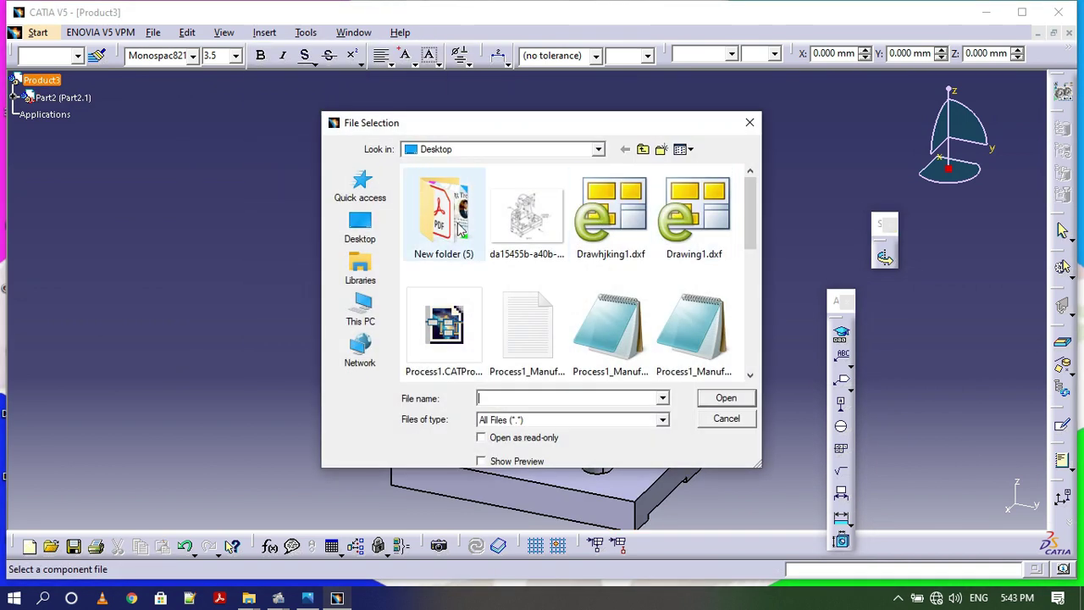
scroll(522, 240, down, 5)
click(694, 208)
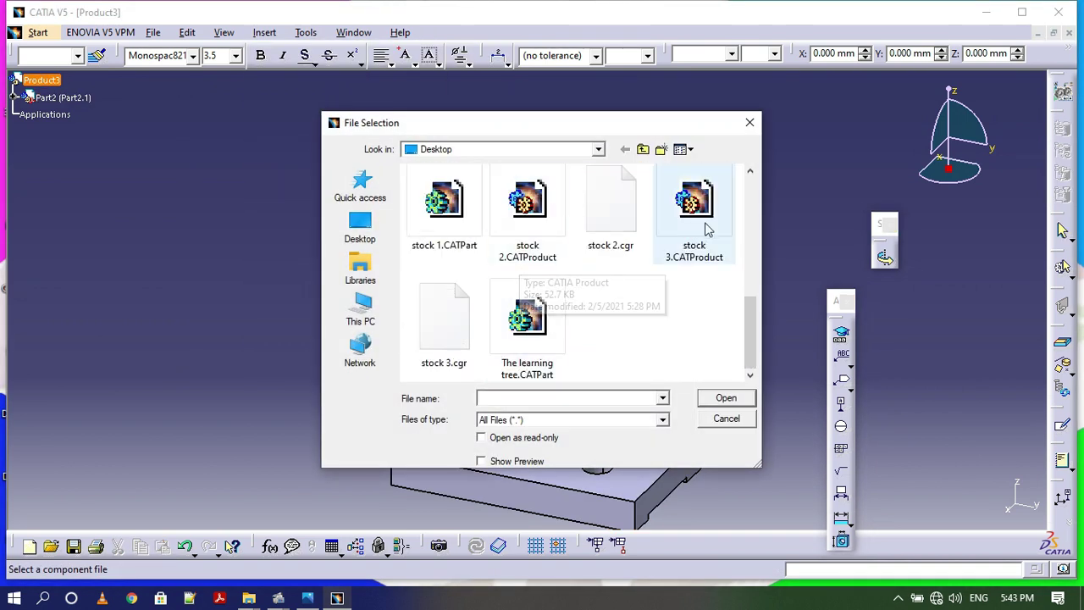
click(716, 398)
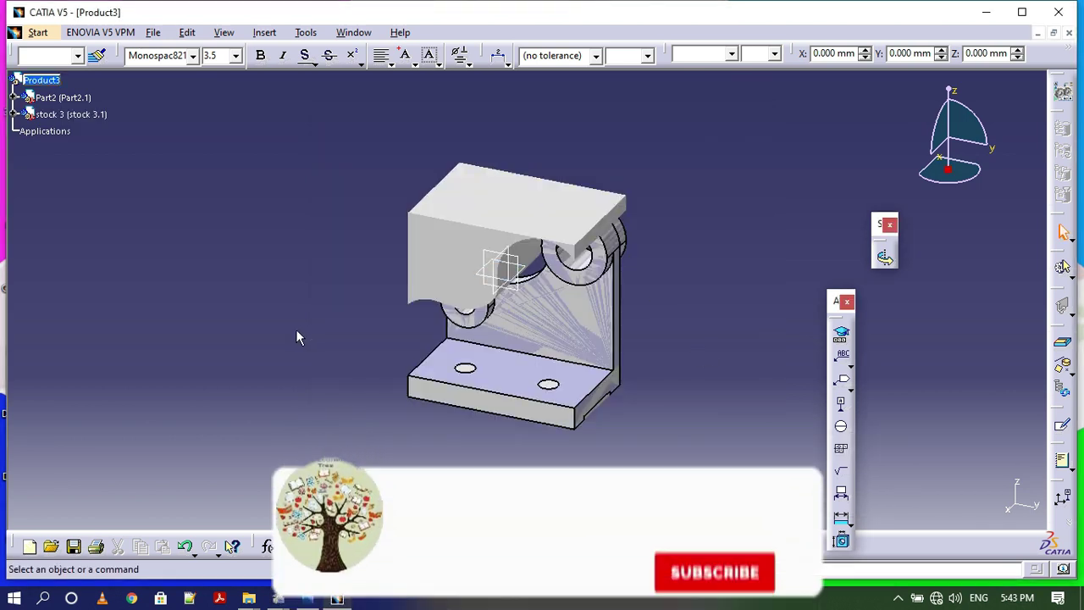
middle_drag(296, 328, 500, 356)
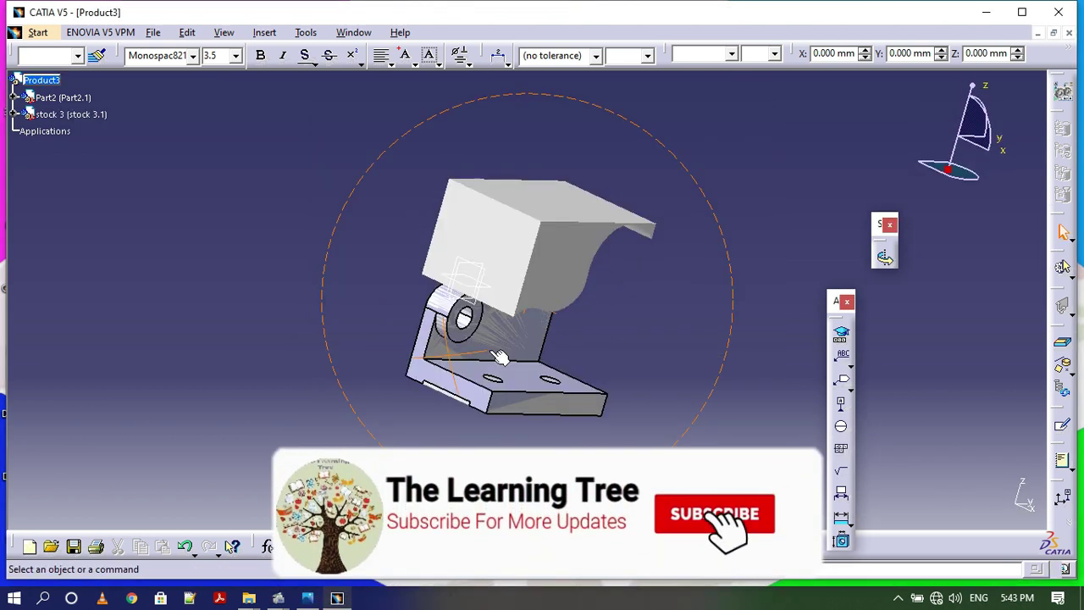
- Save the assembly to the Desktop as a CATProduct named rough stcok 3 and close its window
click(153, 32)
click(192, 150)
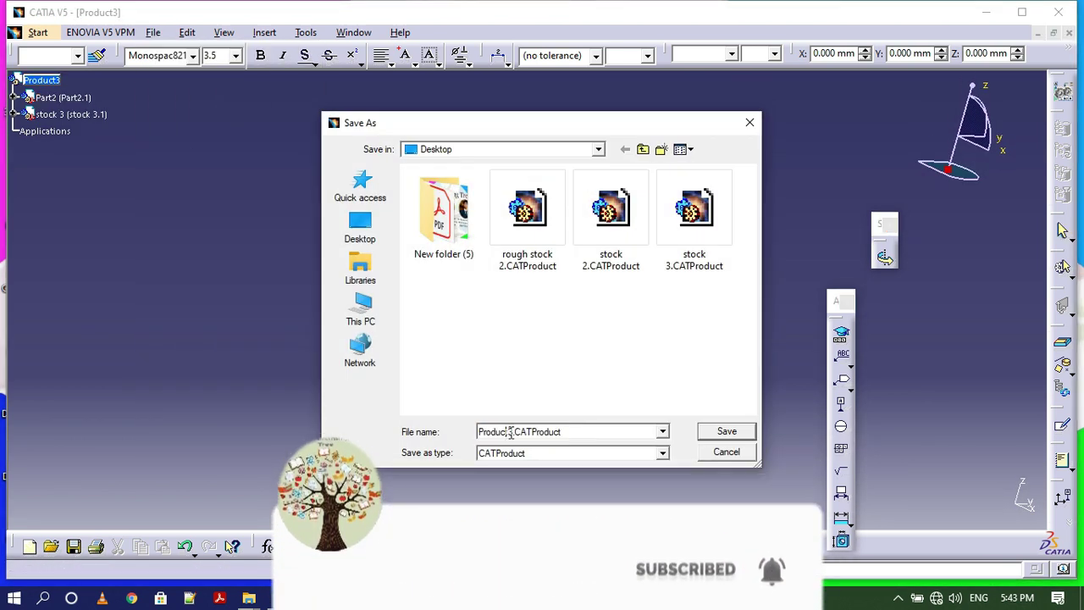
drag(513, 432, 447, 430)
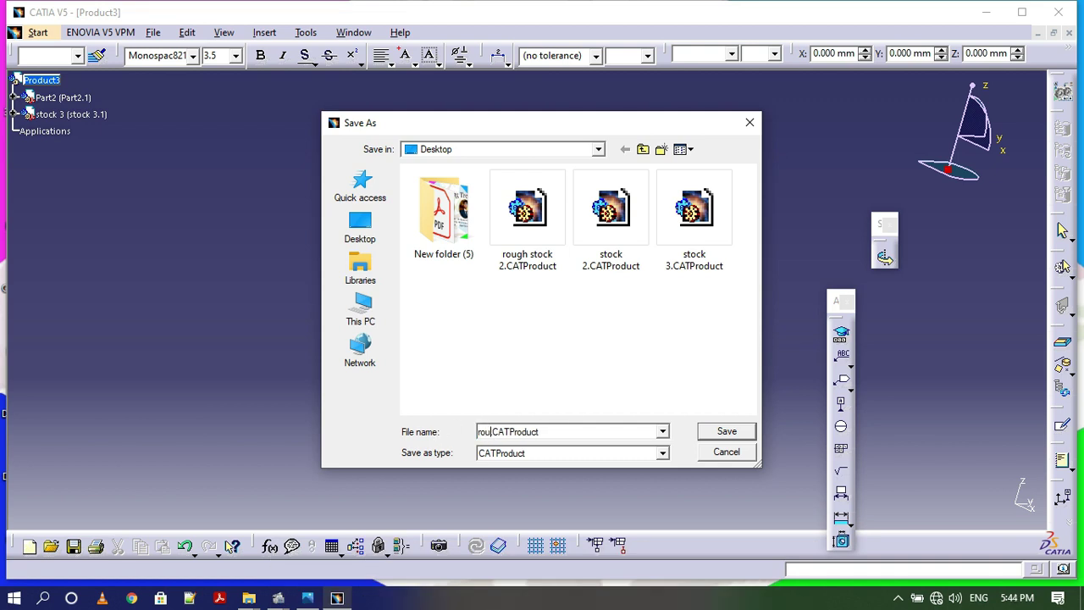
click(735, 430)
click(1068, 33)
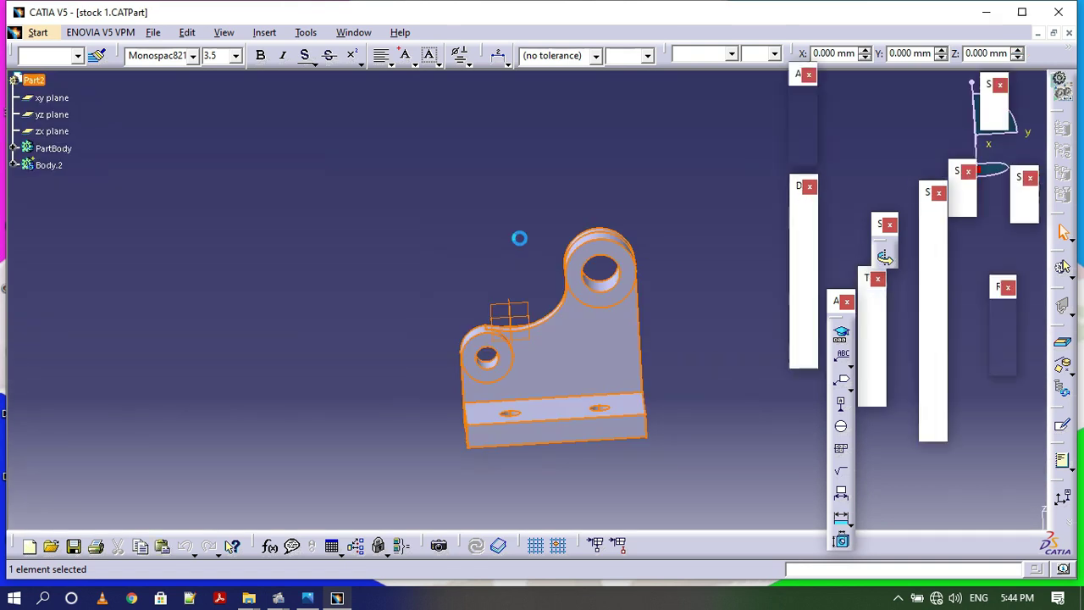
- Return to the Process1 document and add a part operation with a manufacturing program after Part Operation.2
key(ctrl+Tab)
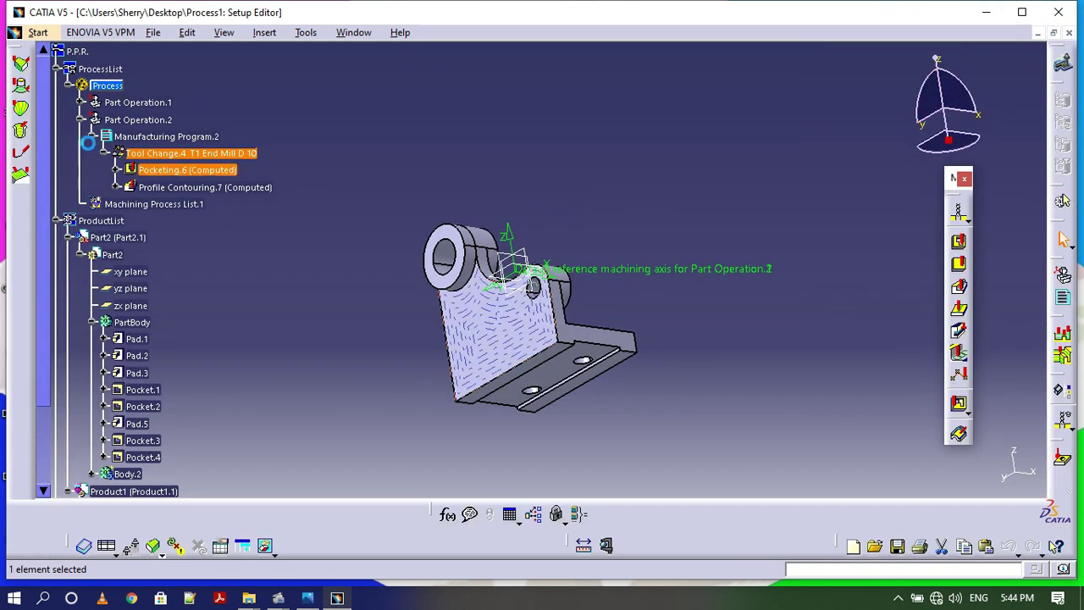
click(135, 119)
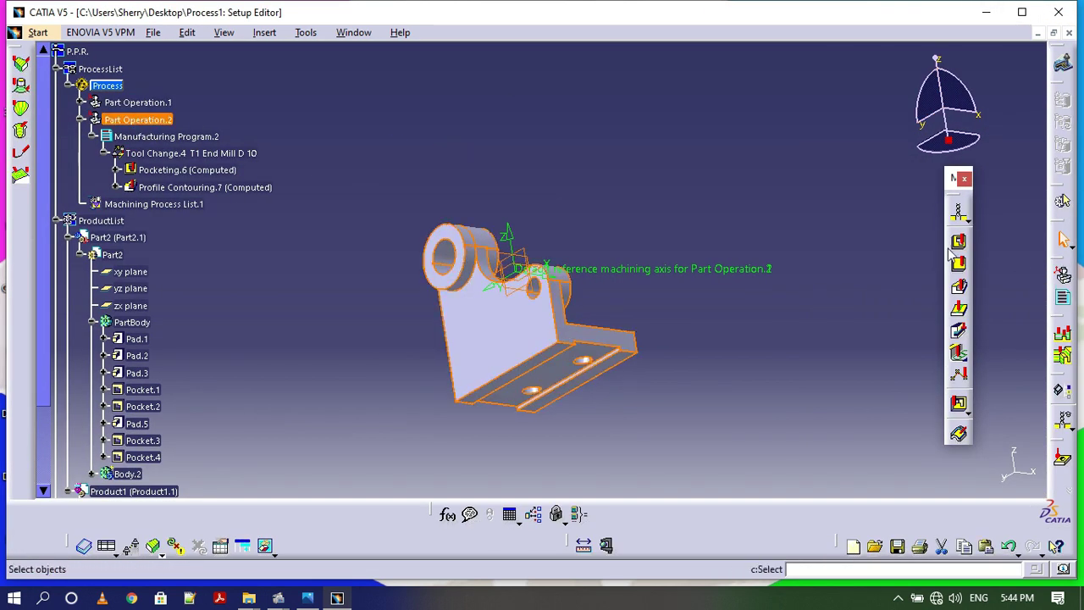
click(1062, 274)
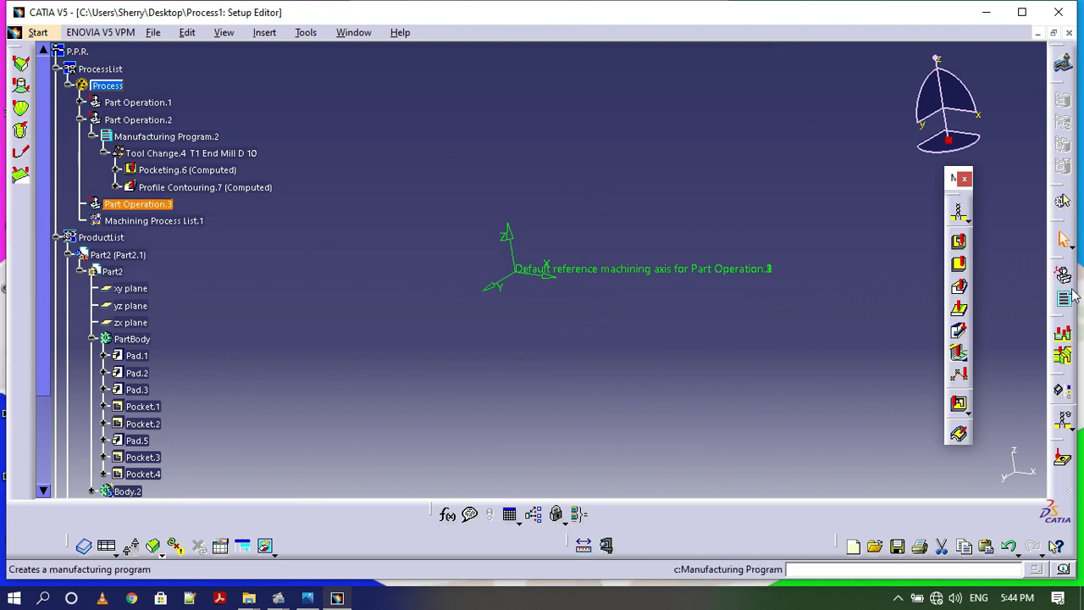
- Assign rough stcok 3.CATProduct from the Desktop as the product of Part Operation.3
double_click(119, 204)
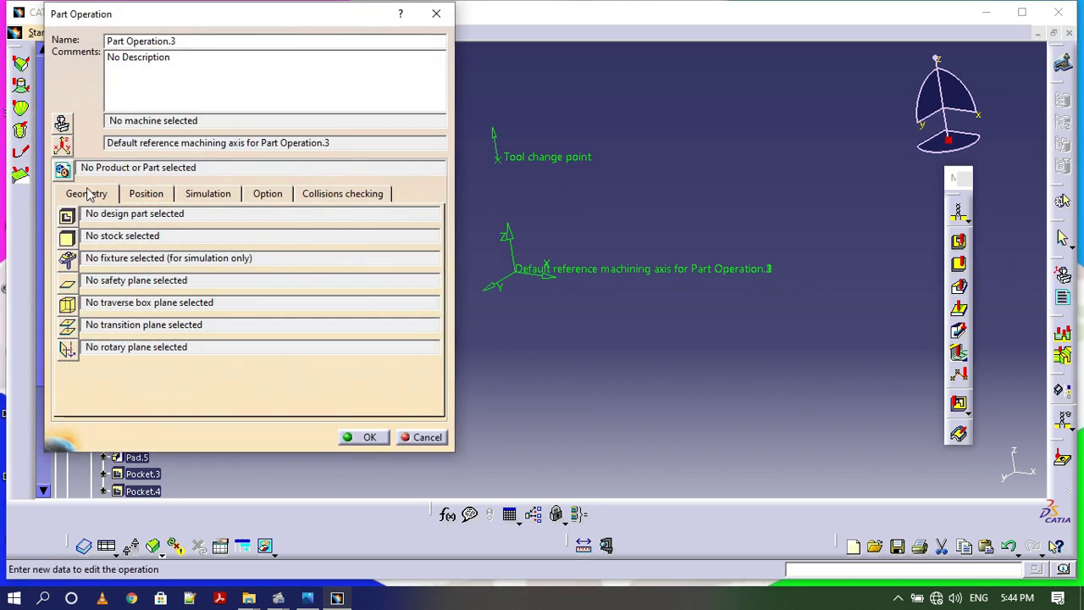
click(65, 174)
scroll(435, 170, down, 1)
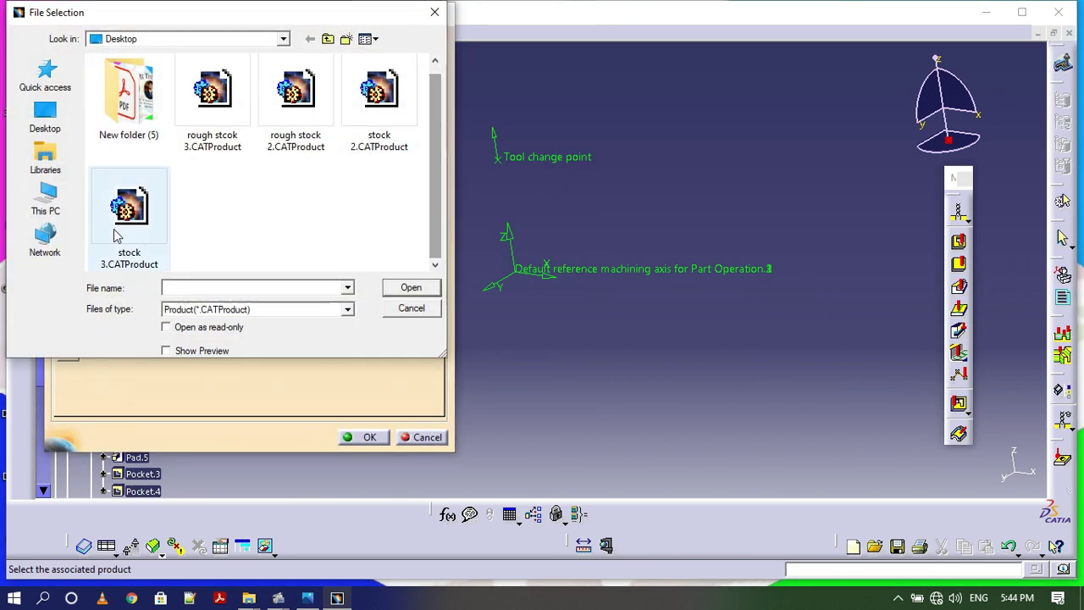
click(222, 91)
double_click(225, 93)
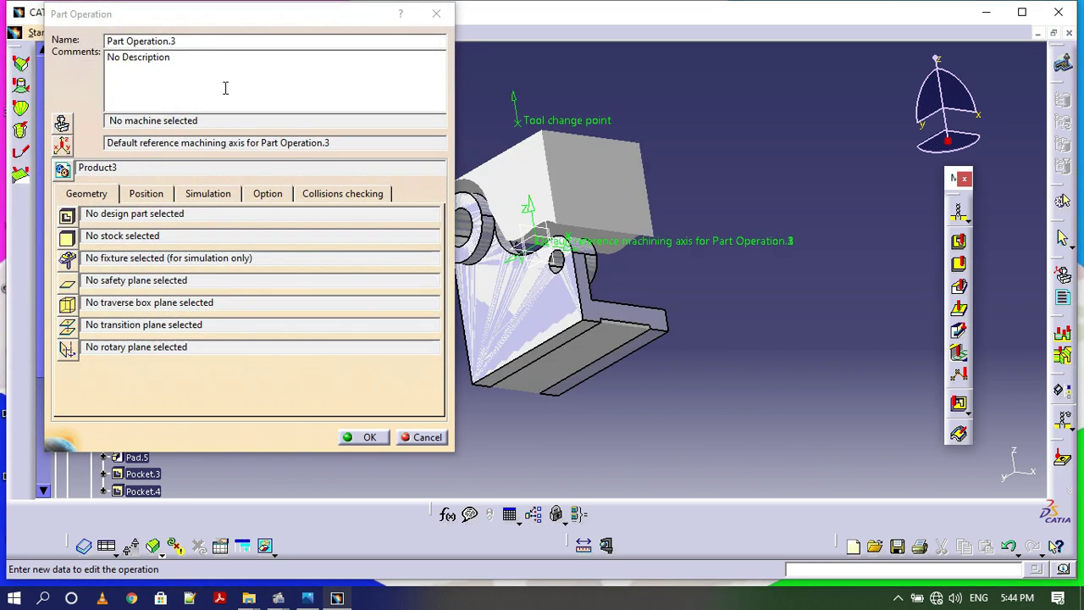
- Set the PartBody of Part2 under Product1 as the design part of Part Operation.3
click(66, 217)
drag(47, 268, 48, 375)
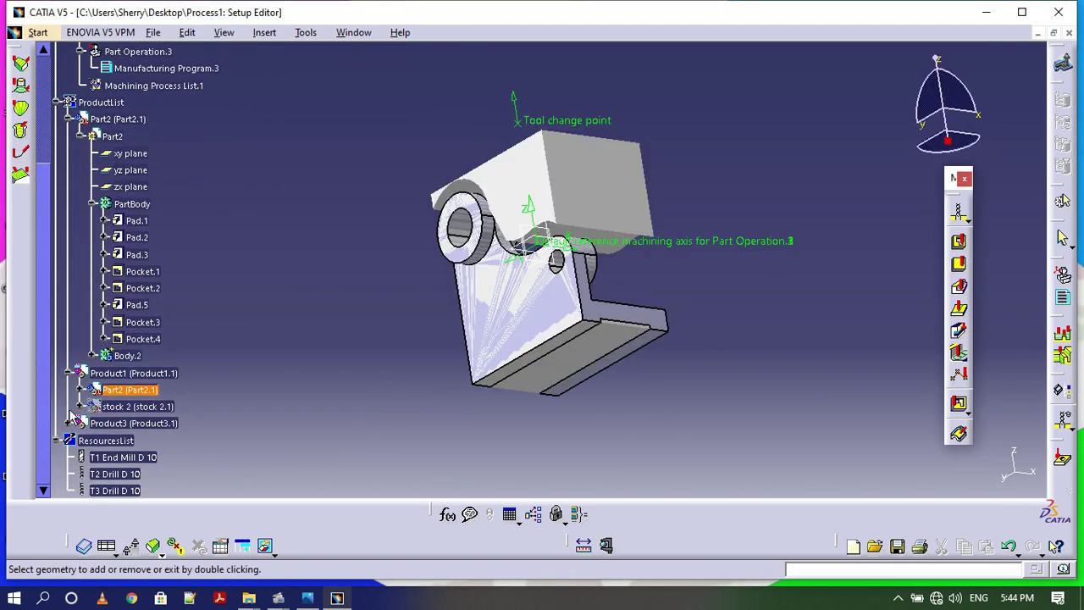
click(80, 390)
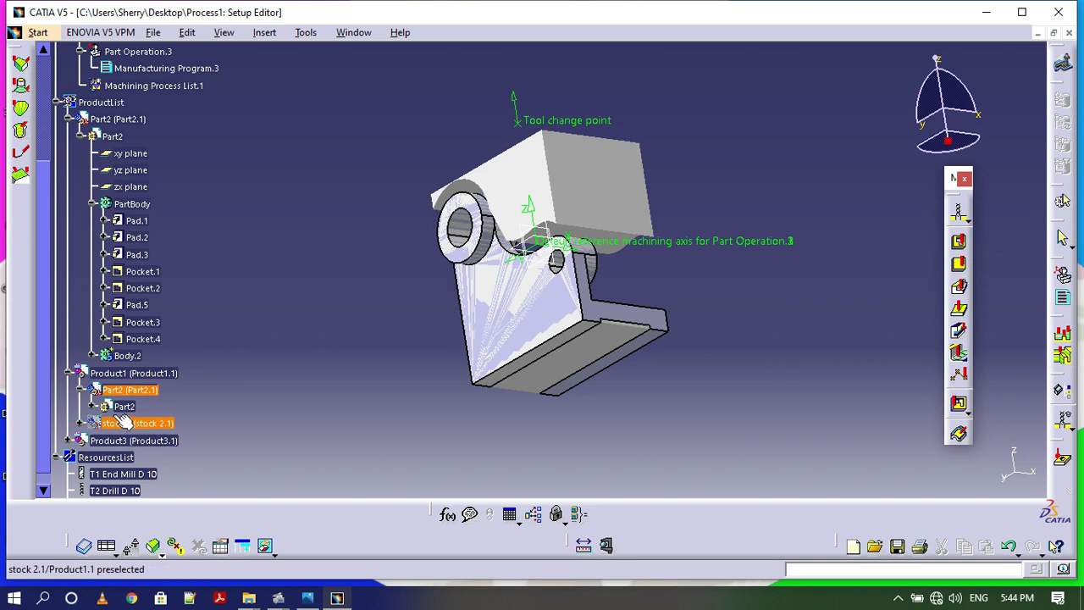
click(92, 407)
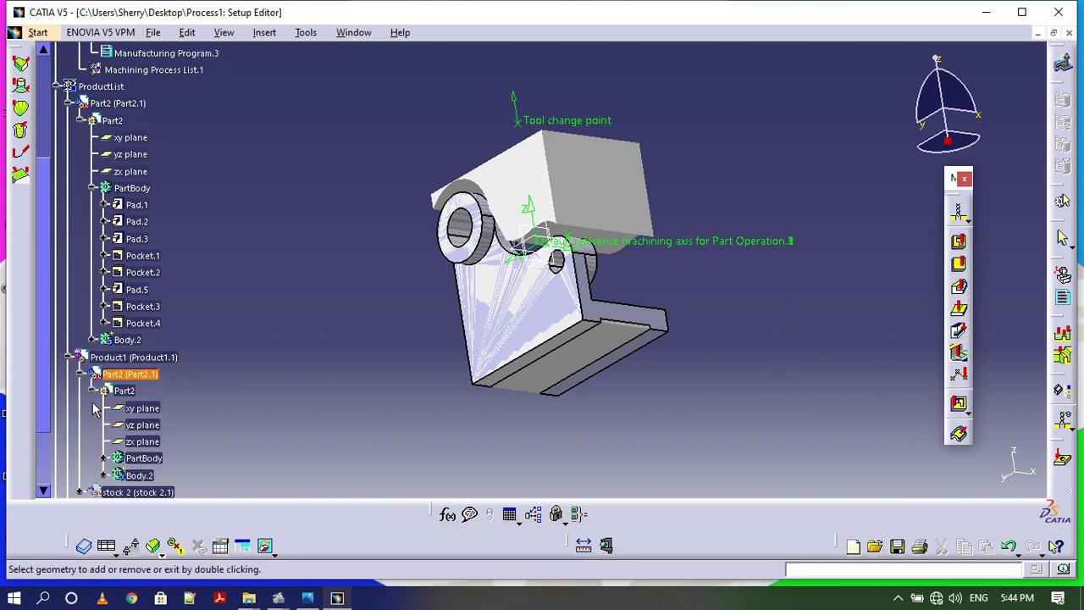
double_click(148, 462)
- Set stock 3 under Product3 as the stock of Part Operation.3 and confirm the part operation
click(68, 239)
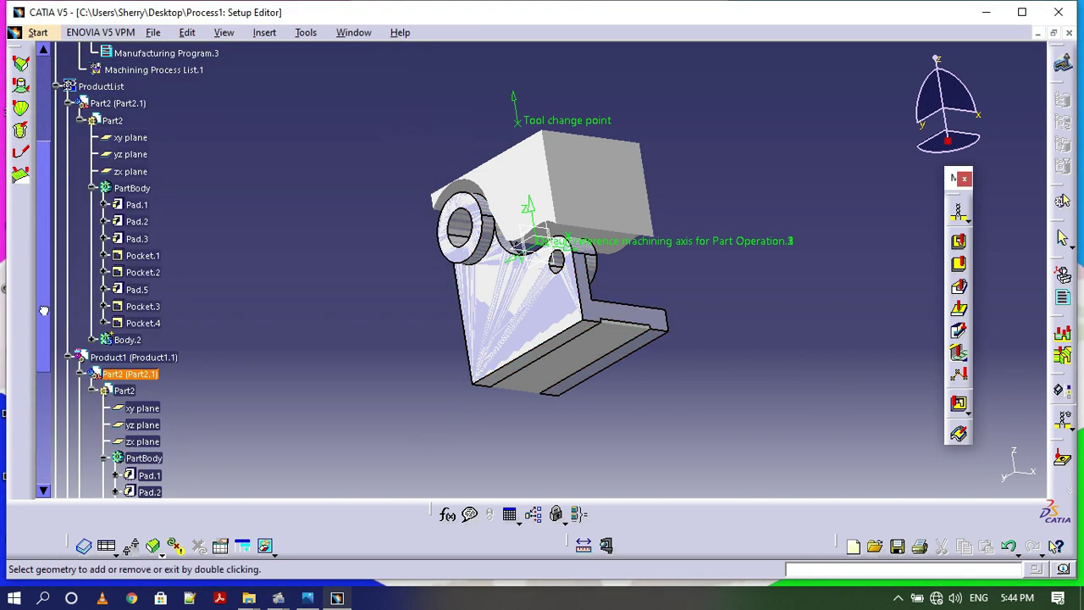
drag(44, 310, 50, 400)
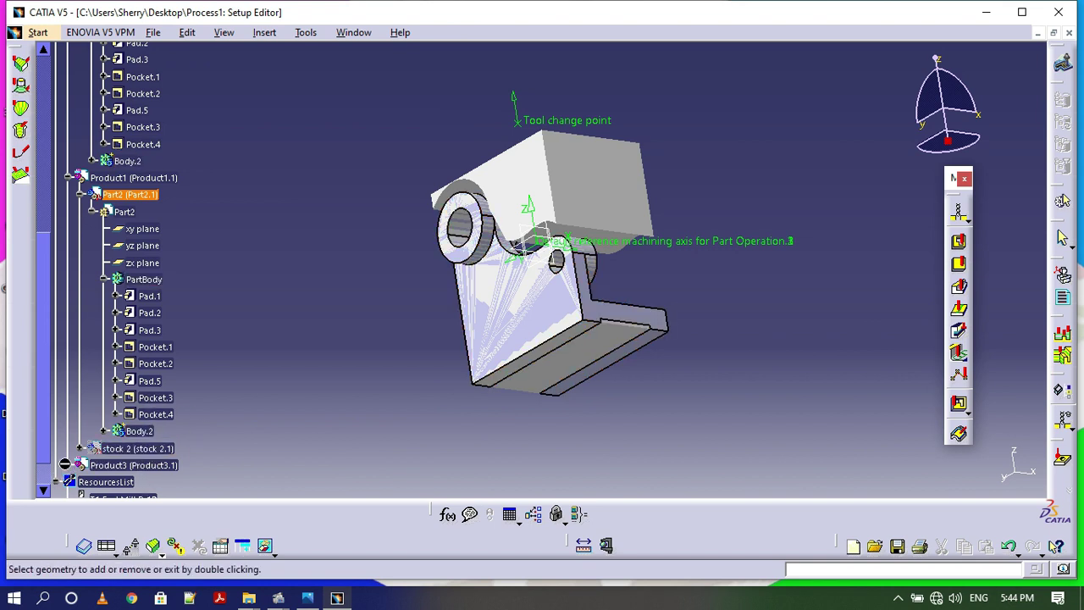
click(68, 465)
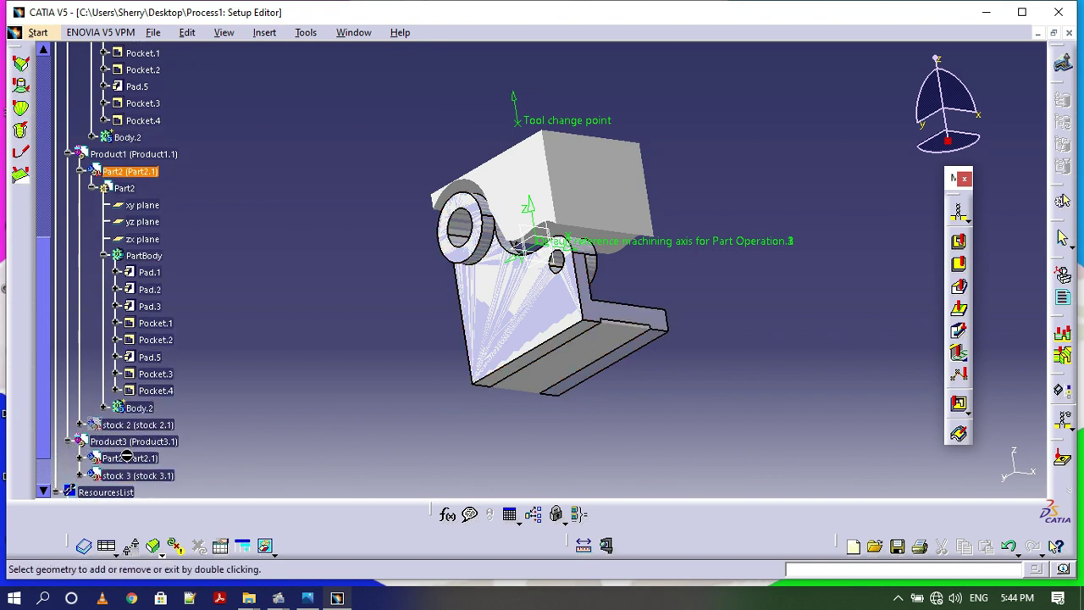
click(165, 479)
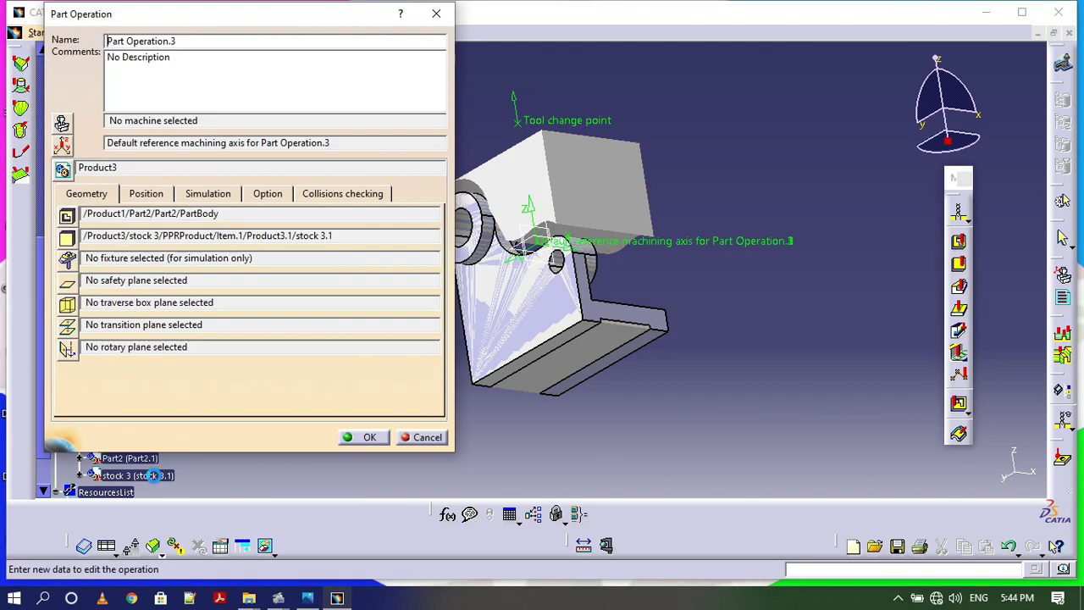
click(371, 439)
- Hide the stock 3 component under Product3
click(140, 475)
right_click(142, 475)
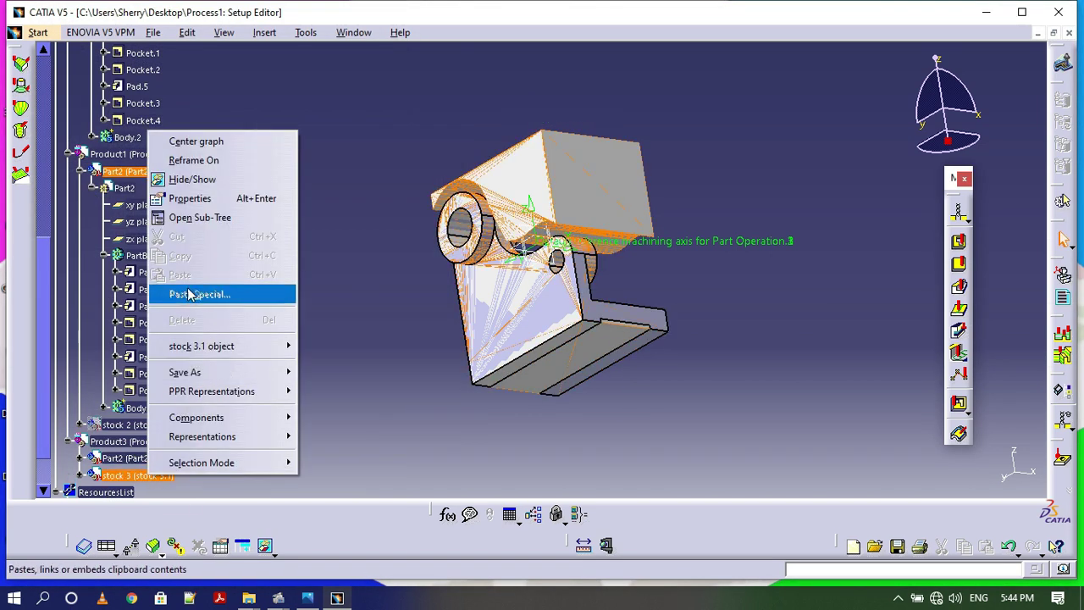
click(200, 183)
middle_drag(780, 305, 543, 381)
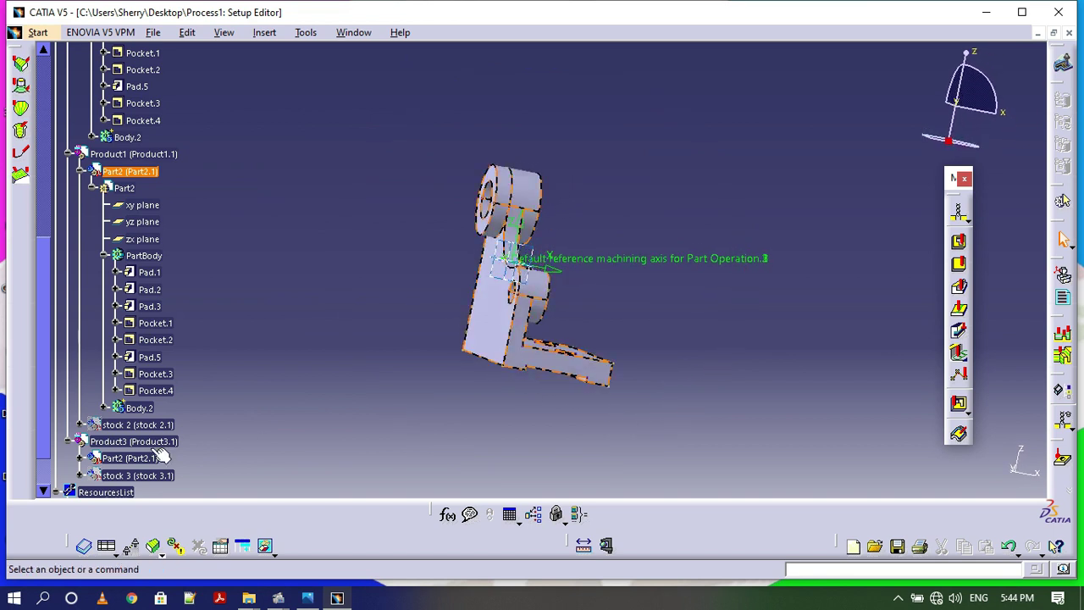
- Show the stock block Pad.6 of Body.2 in Part2 under Product1
right_click(124, 409)
click(167, 224)
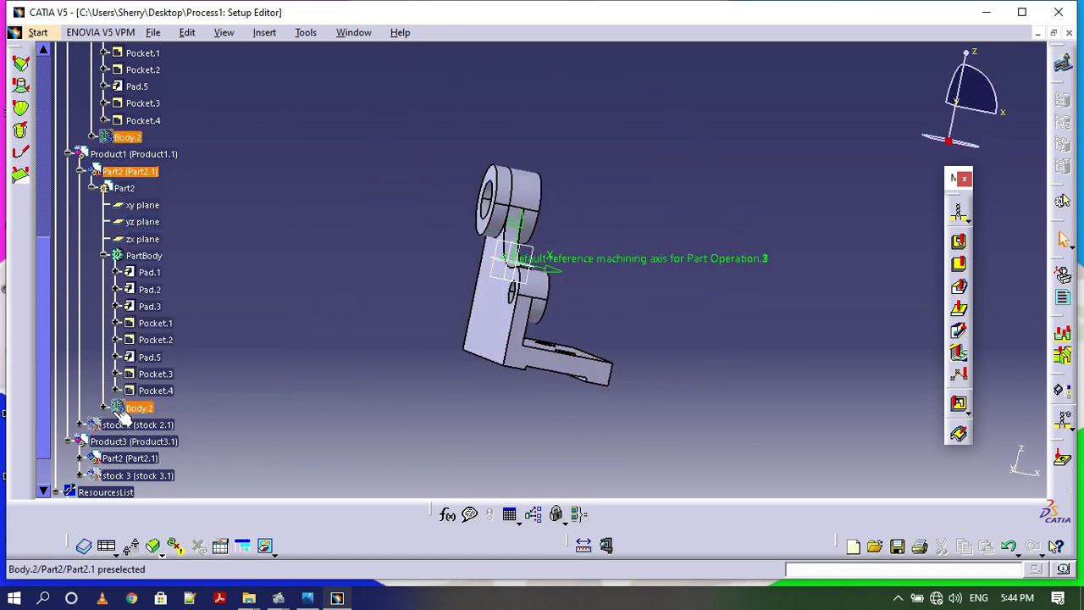
right_click(124, 411)
click(173, 208)
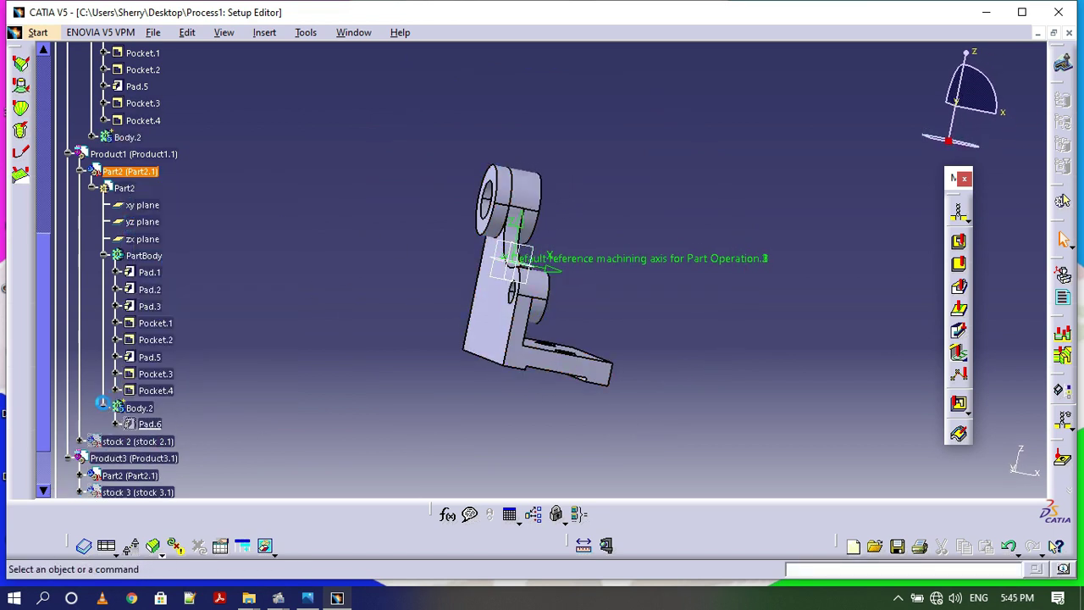
right_click(146, 424)
click(170, 245)
middle_drag(438, 353, 1051, 188)
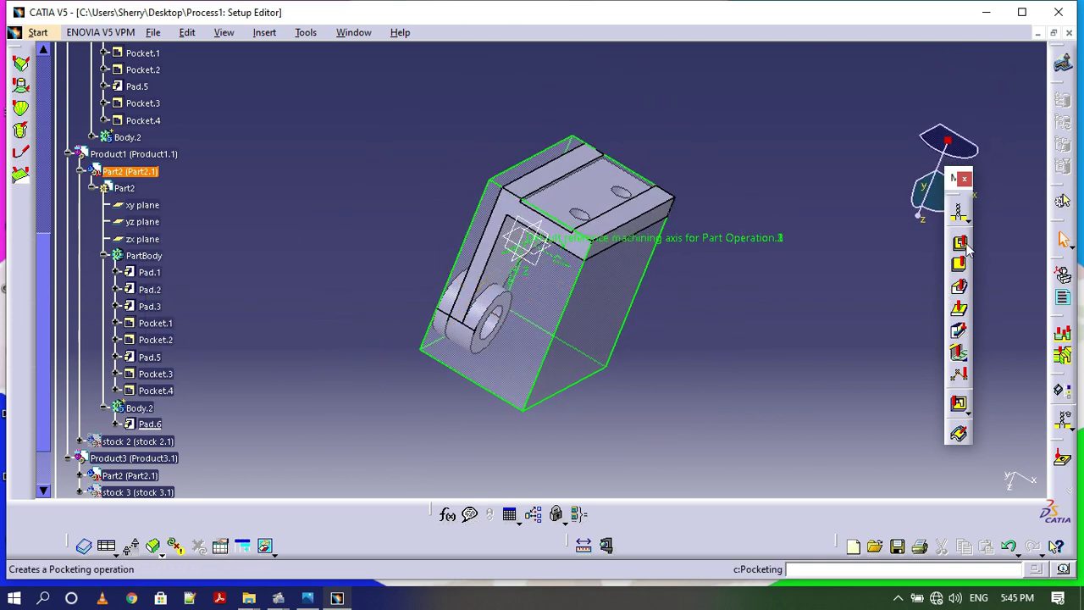
- Create a Pocketing operation with the stock block's base-side face as top and, after hiding Pad.6, the base's recessed face as bottom
click(596, 202)
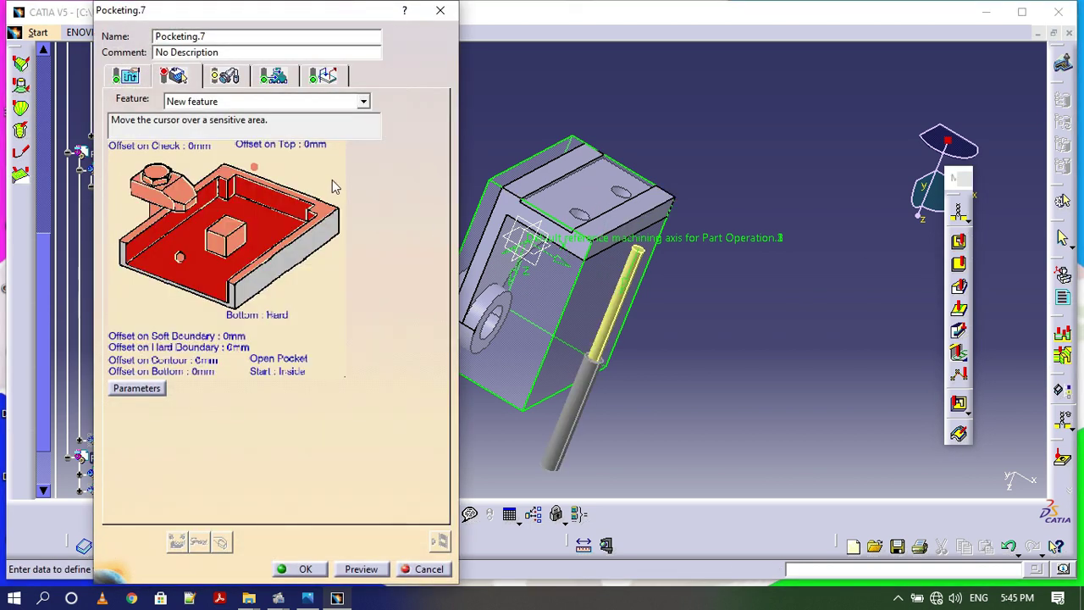
click(335, 187)
click(589, 200)
click(212, 267)
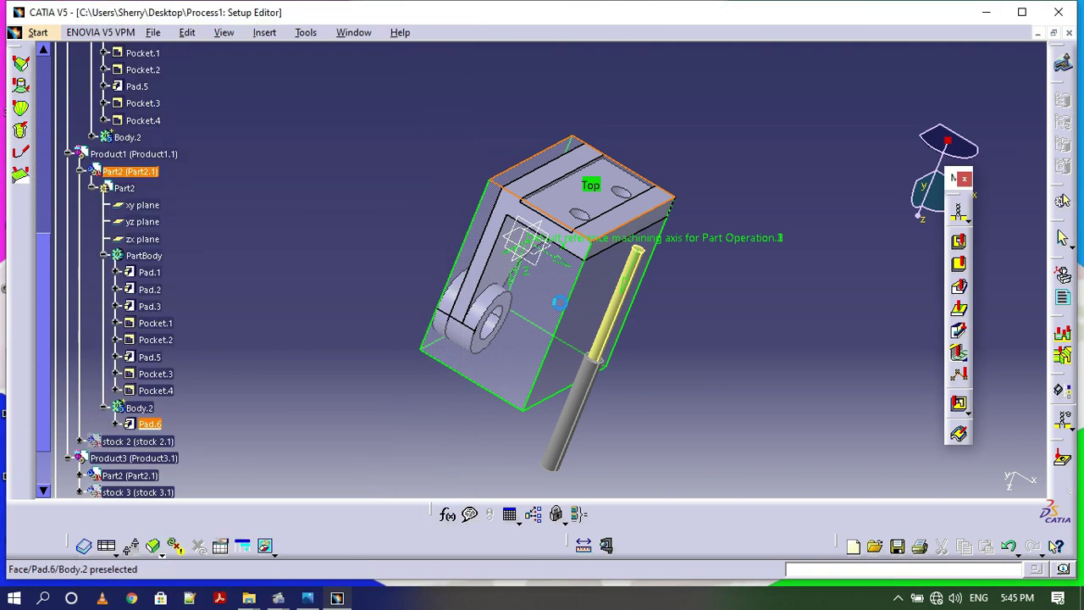
right_click(559, 303)
click(597, 353)
click(578, 204)
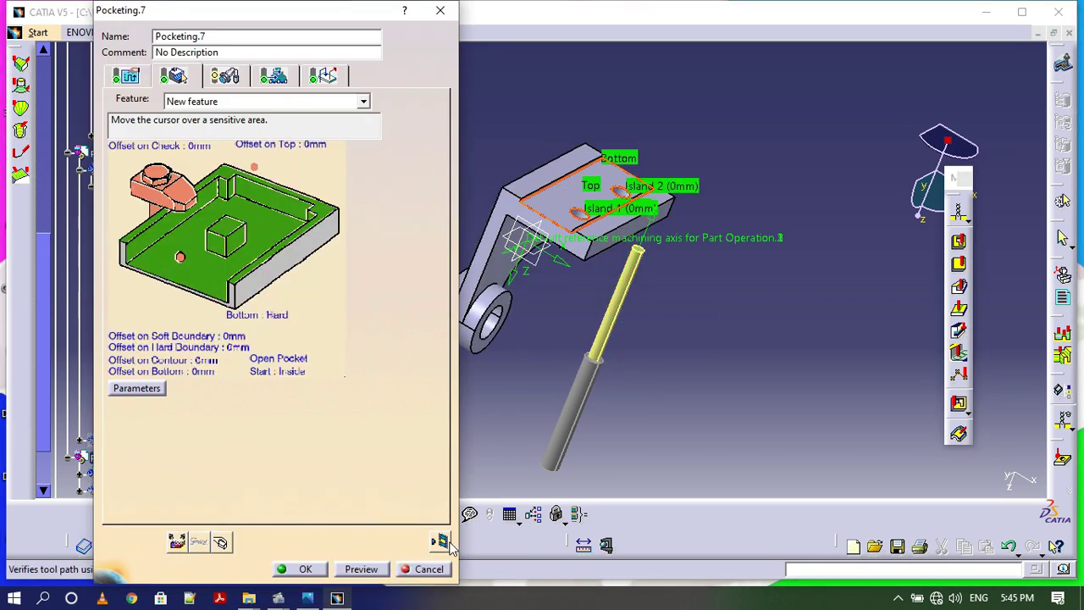
- Replay the Pocketing.7 tool path, run its video simulation to inspect the cut, and close the replay
click(441, 542)
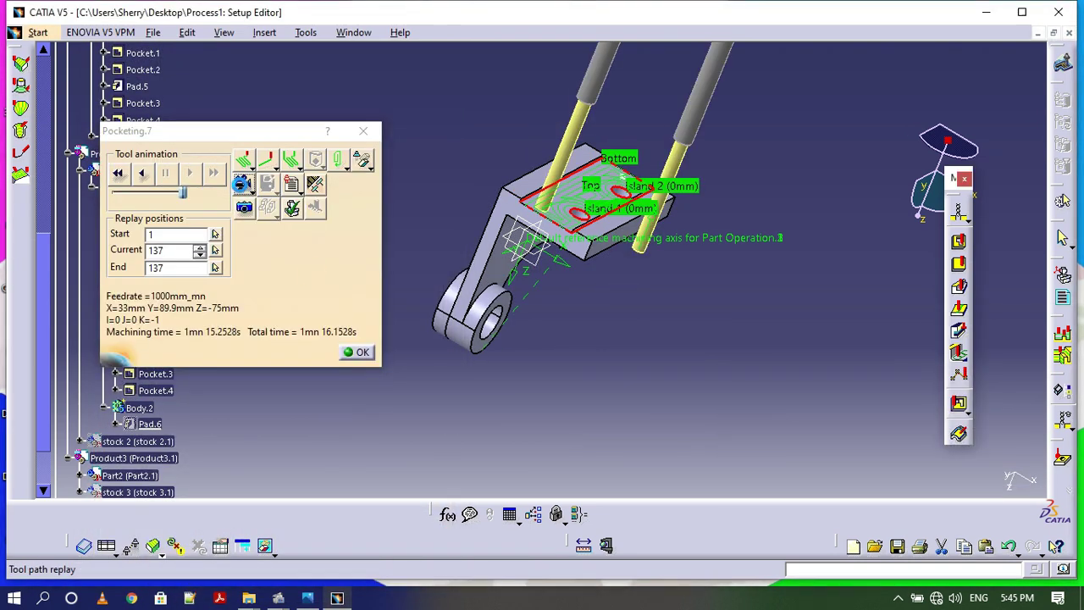
click(242, 183)
click(191, 175)
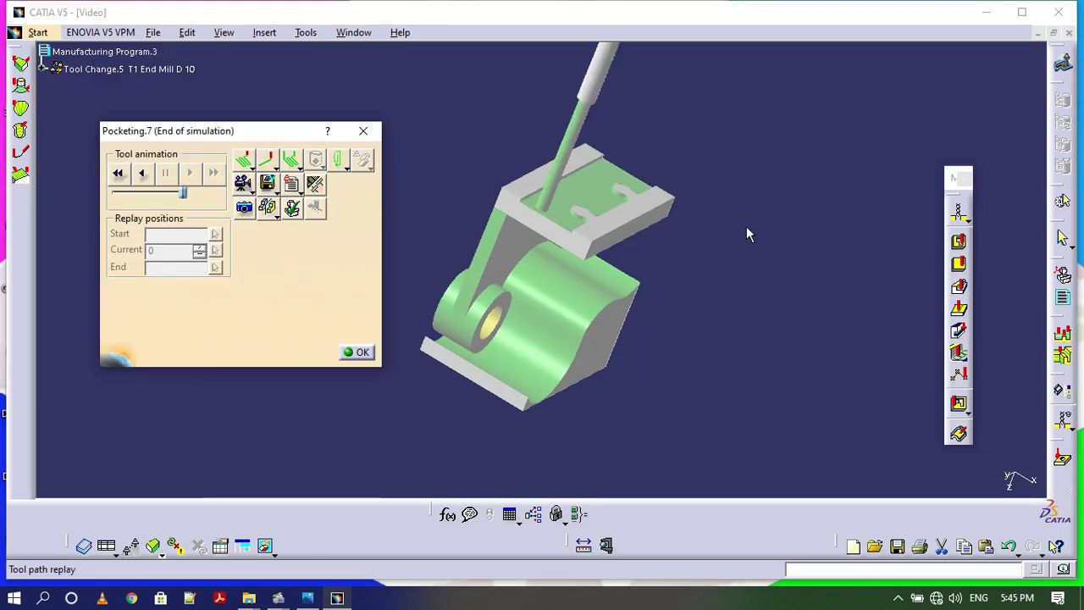
middle_drag(746, 226, 474, 339)
click(356, 352)
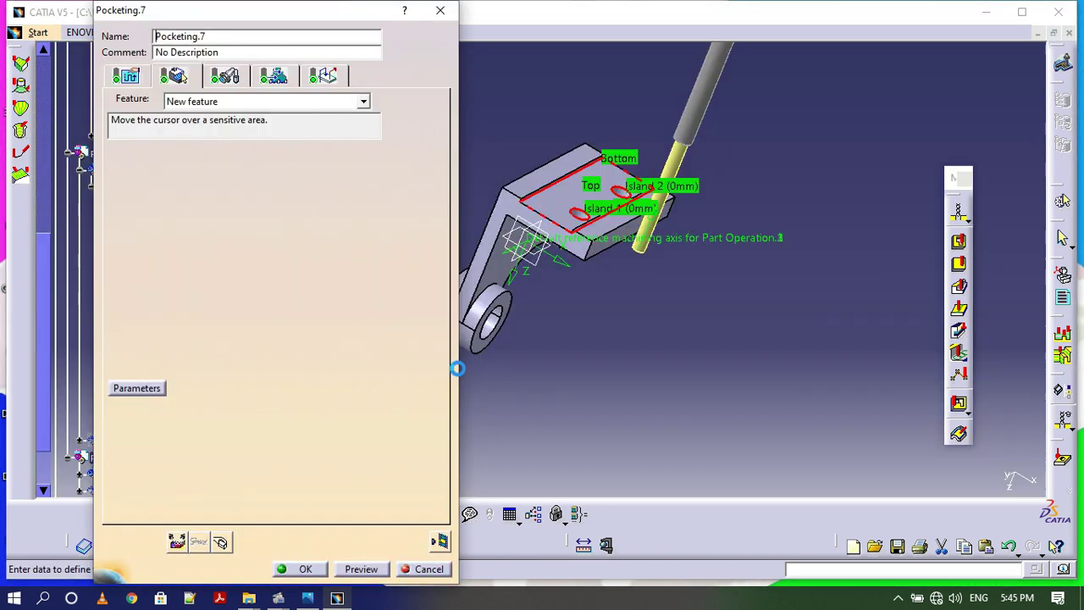
- Assign a new T4 end mill to Pocketing.7 and set its nominal diameter to 5 mm
click(227, 74)
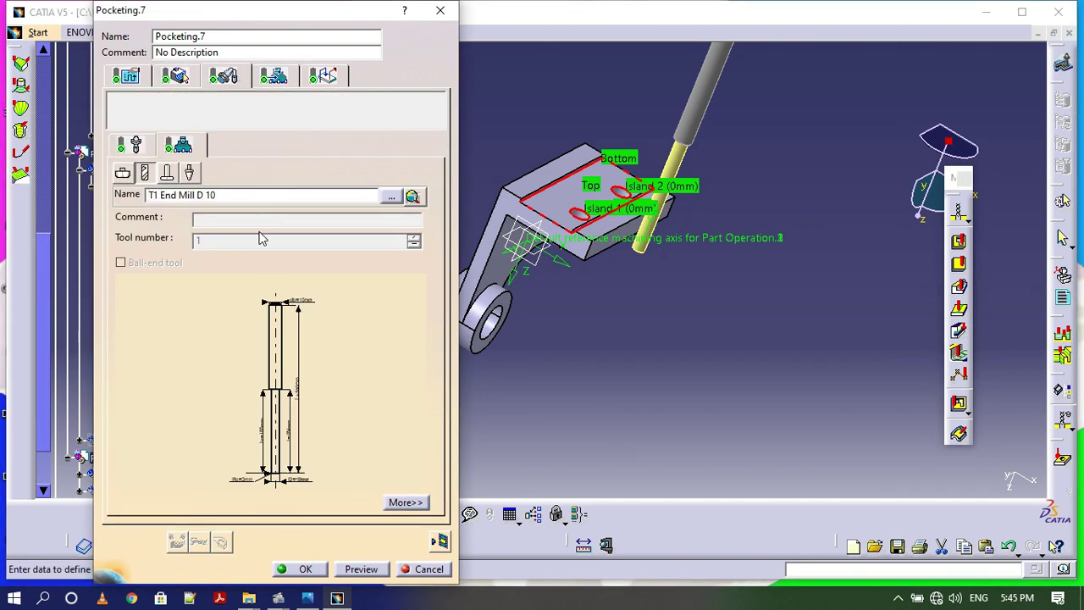
click(140, 173)
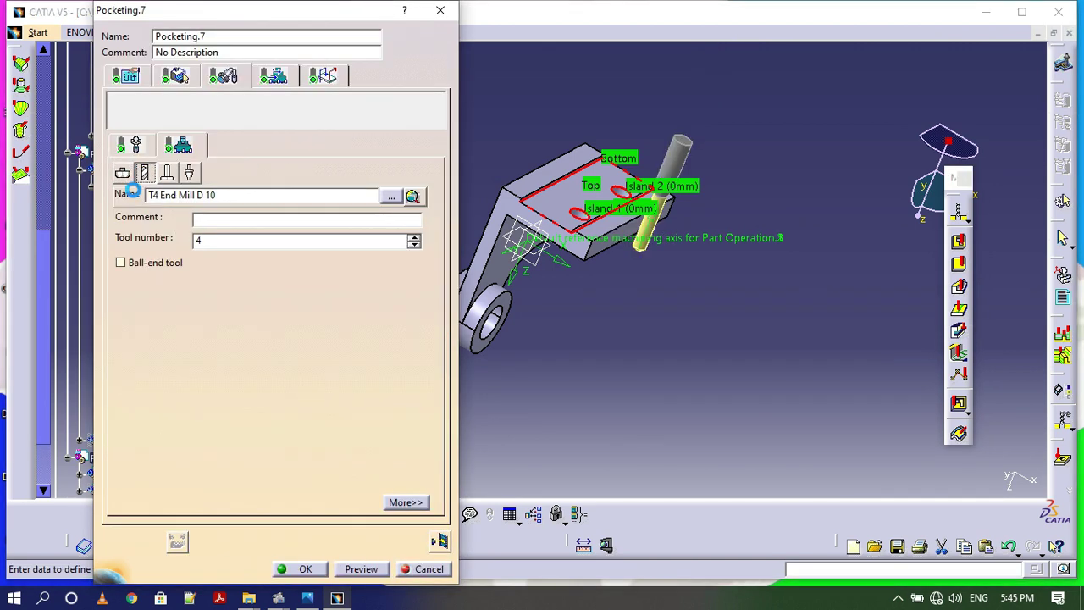
double_click(311, 480)
text(5)
click(942, 470)
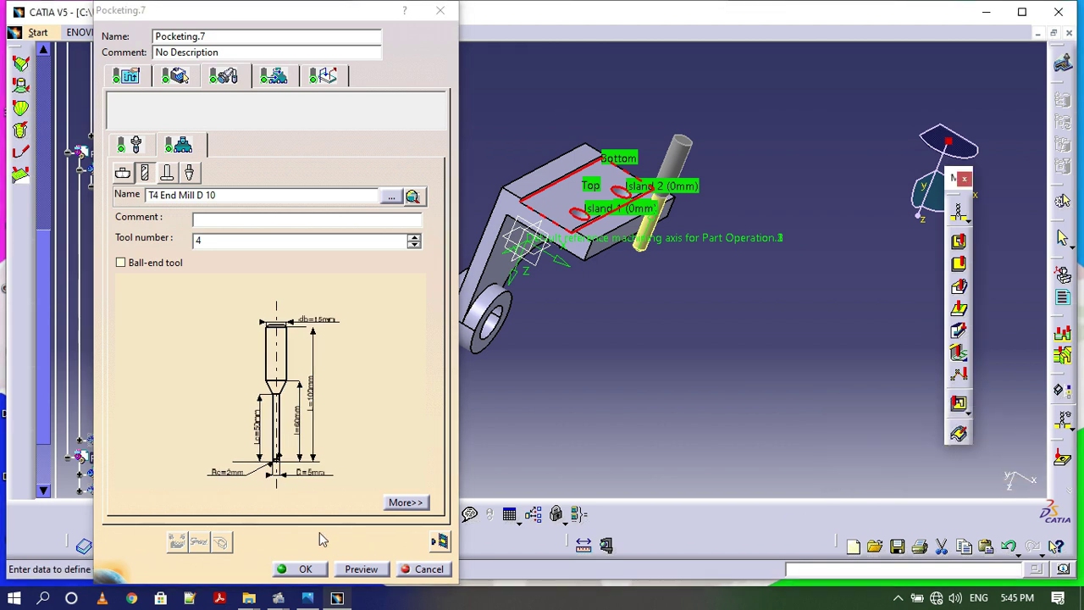
- Set the corner radius of Pocketing.7's T4 end mill to 0 mm
double_click(225, 472)
text(0)
click(942, 470)
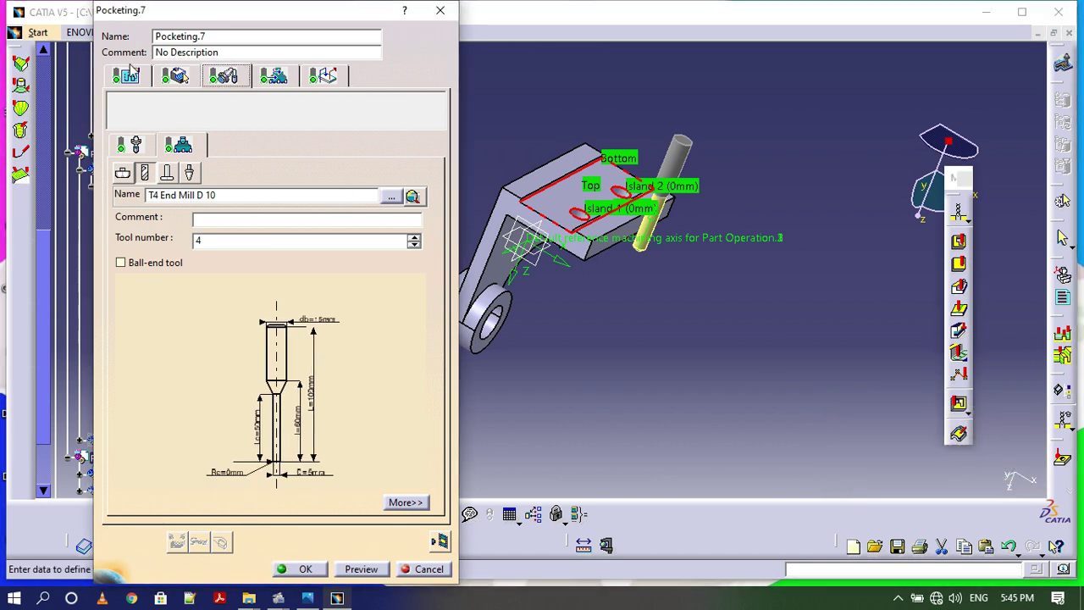
- Replay Pocketing.7 with the edited end mill as a video simulation, inspect the pocket, and close the replay
click(126, 77)
click(439, 542)
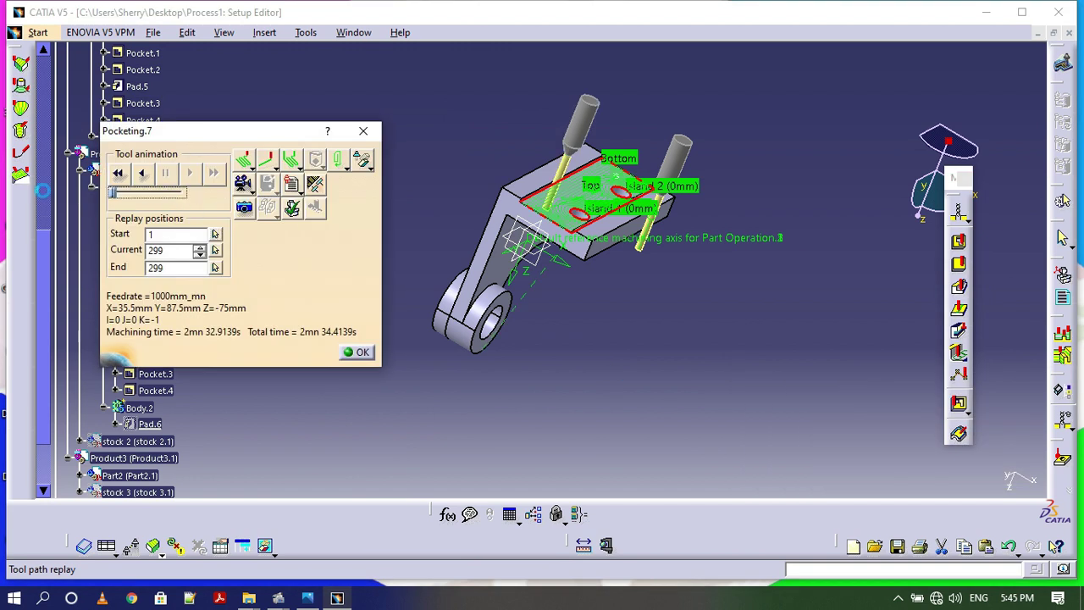
click(190, 173)
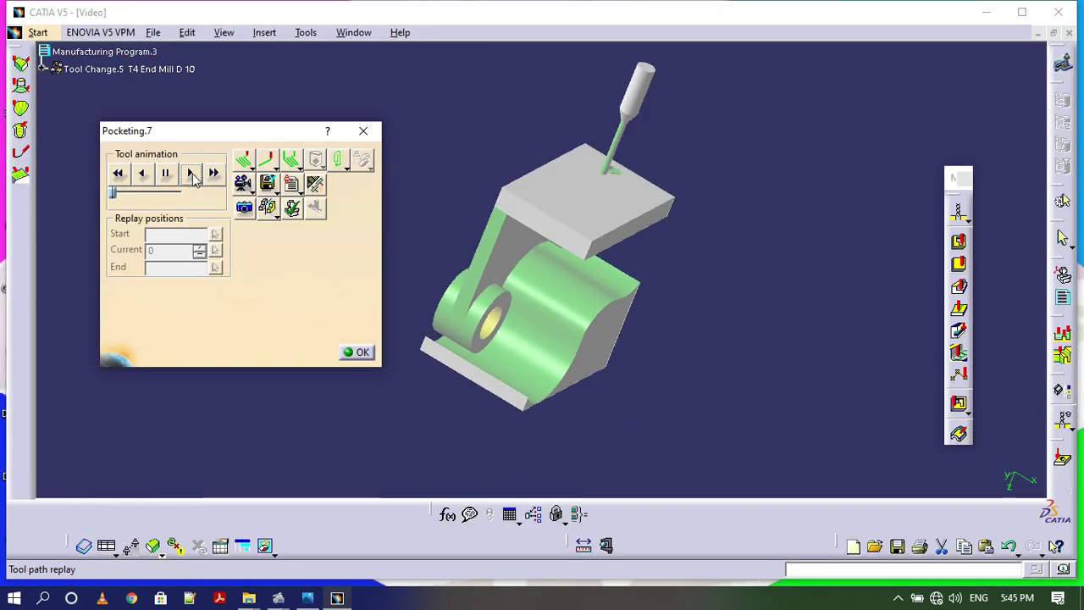
middle_drag(672, 254, 712, 317)
click(364, 130)
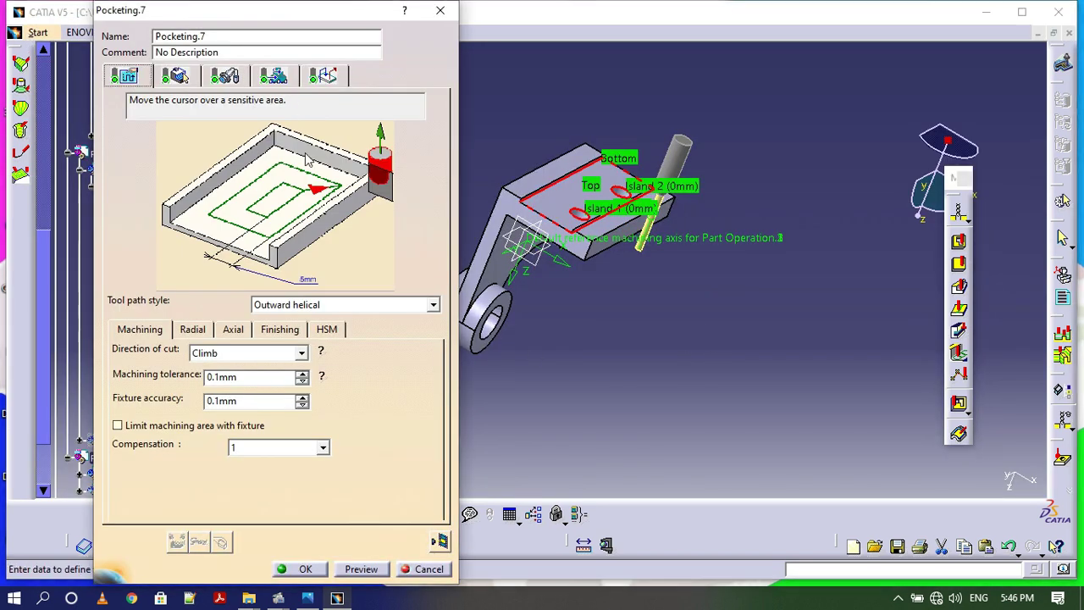
- Set Pocketing.7's offsets on soft boundary and hard boundary to -1 mm each
click(176, 77)
double_click(234, 338)
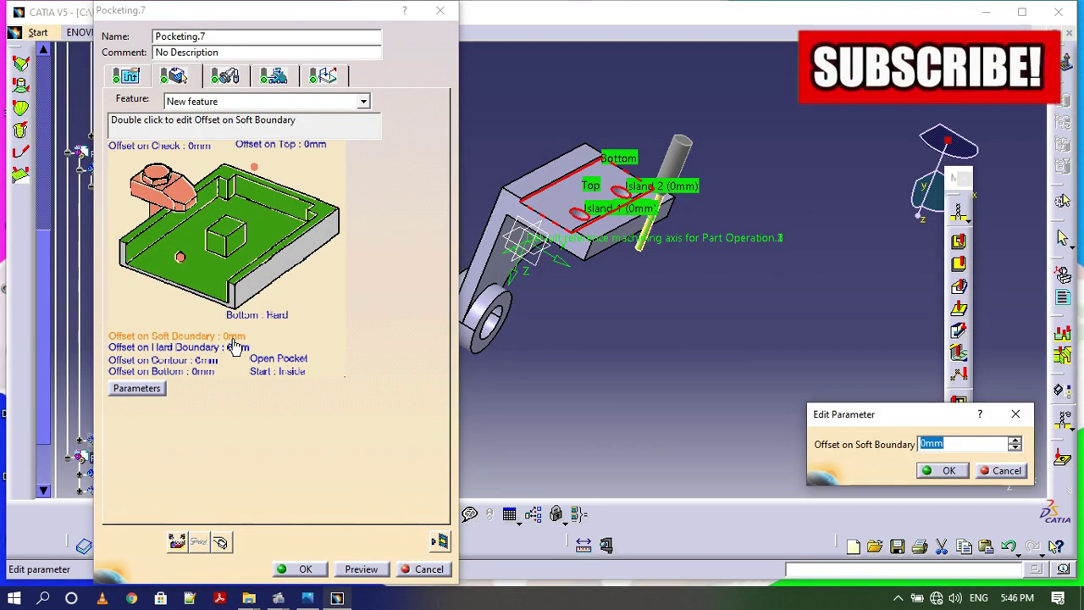
text(-1)
click(928, 472)
double_click(179, 348)
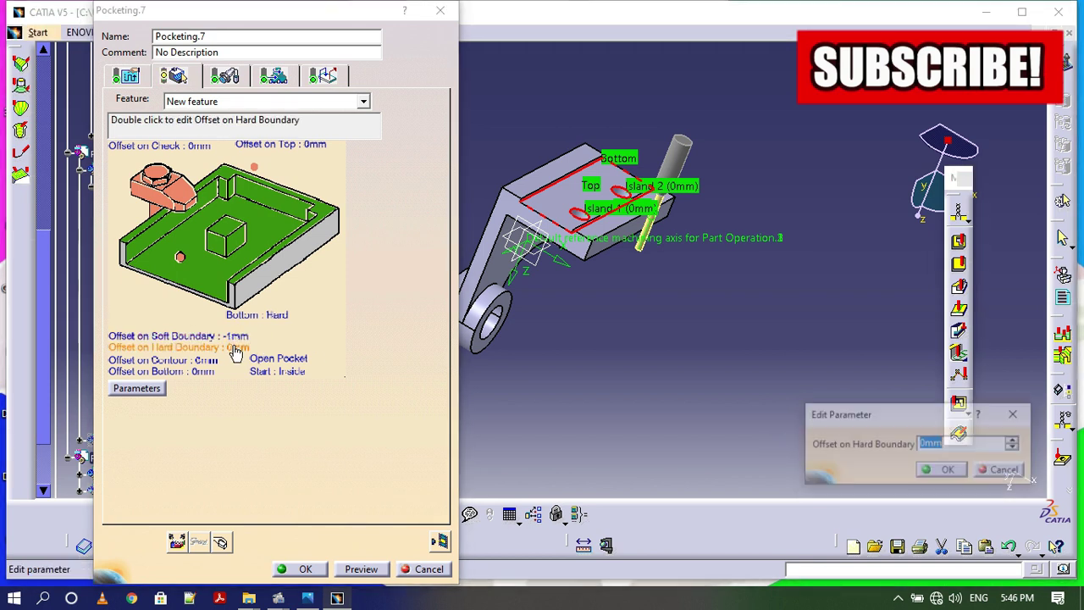
text(-1)
click(944, 471)
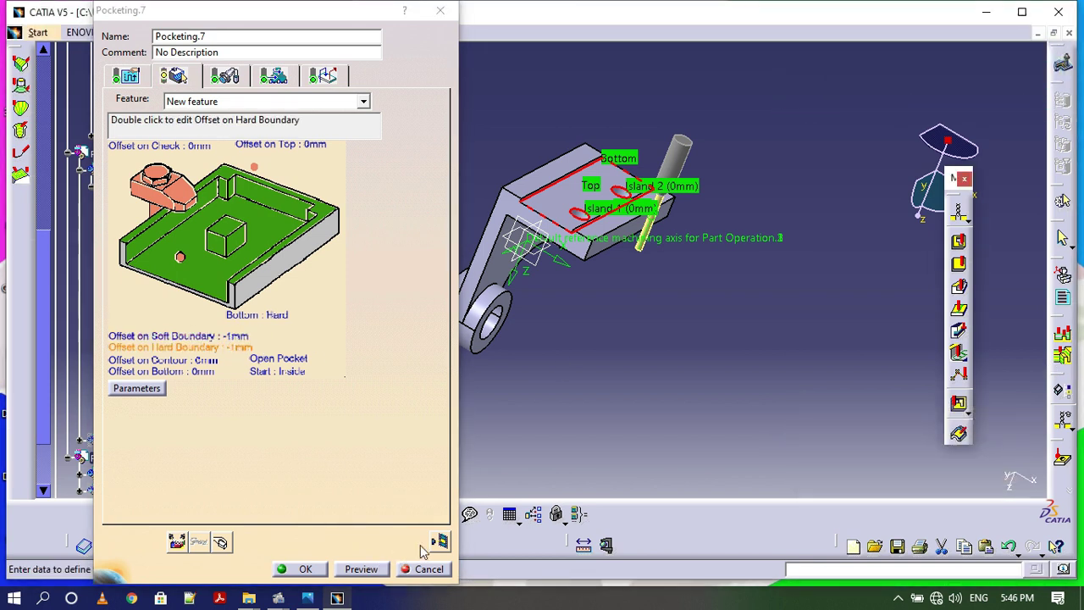
- Run the Pocketing.7 video simulation with the new boundary offsets and examine the pocket and islands
click(439, 540)
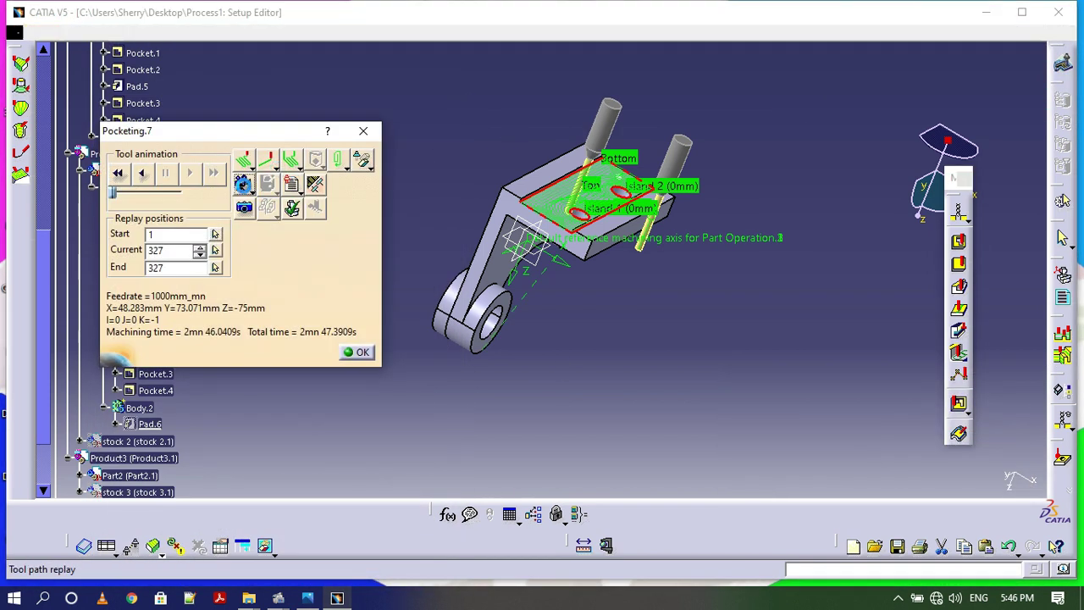
click(243, 183)
click(191, 174)
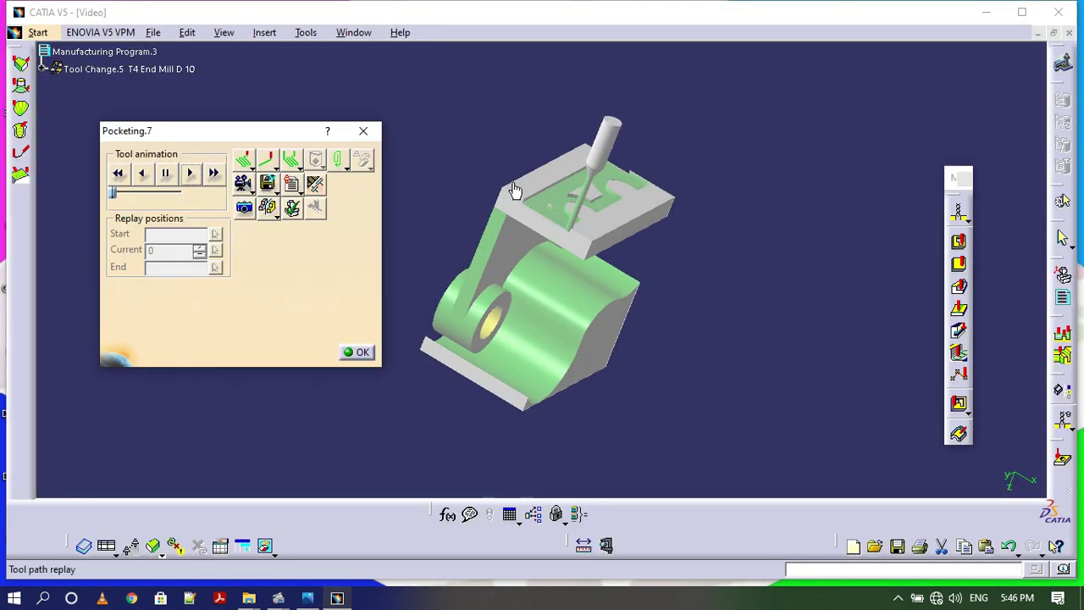
middle_drag(515, 191, 627, 377)
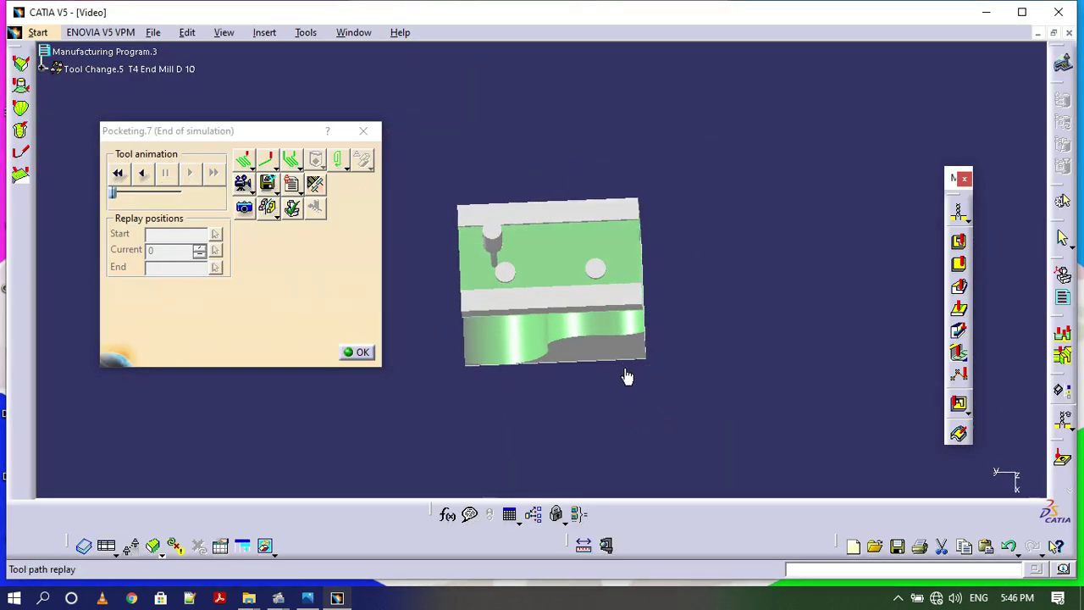
click(355, 354)
- Run the preview check on Pocketing.7 and accept the operation
click(359, 570)
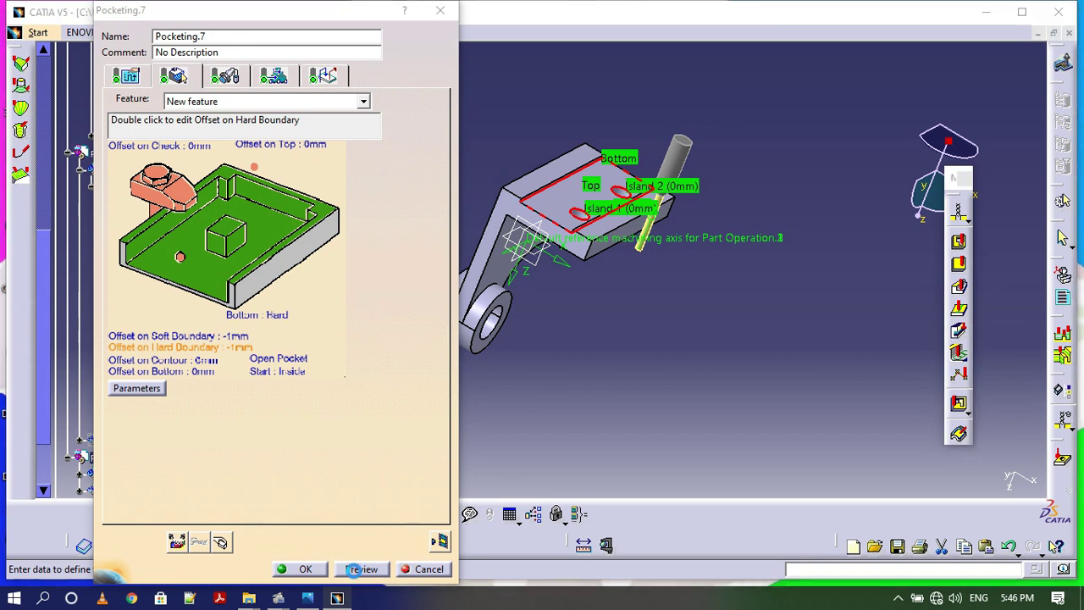
click(608, 334)
click(298, 569)
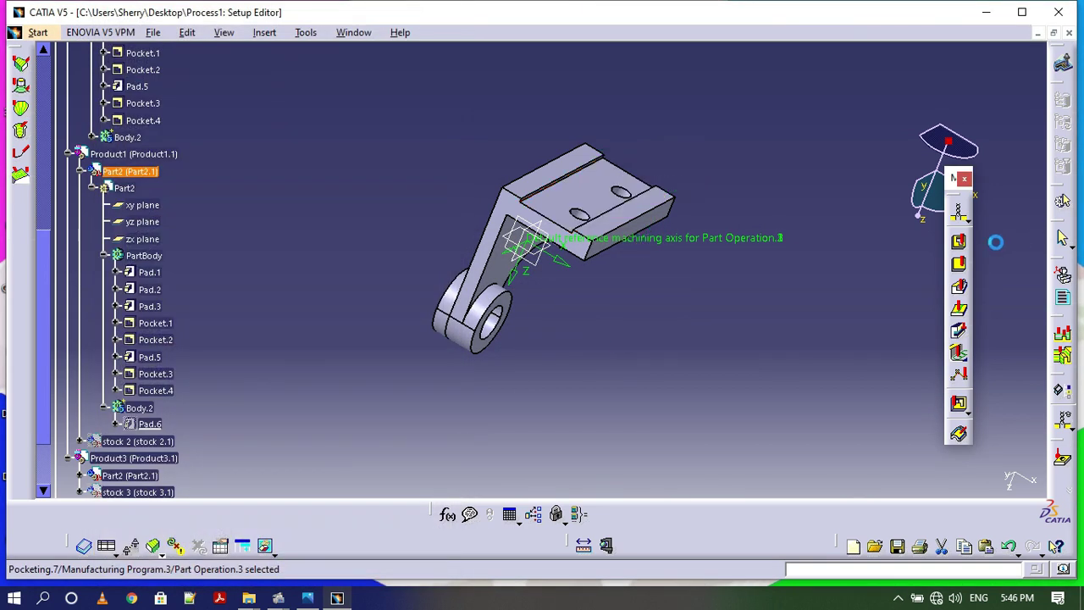
- Create a Drilling operation on the two holes in the base's recessed face with a depth of 30 mm
click(962, 216)
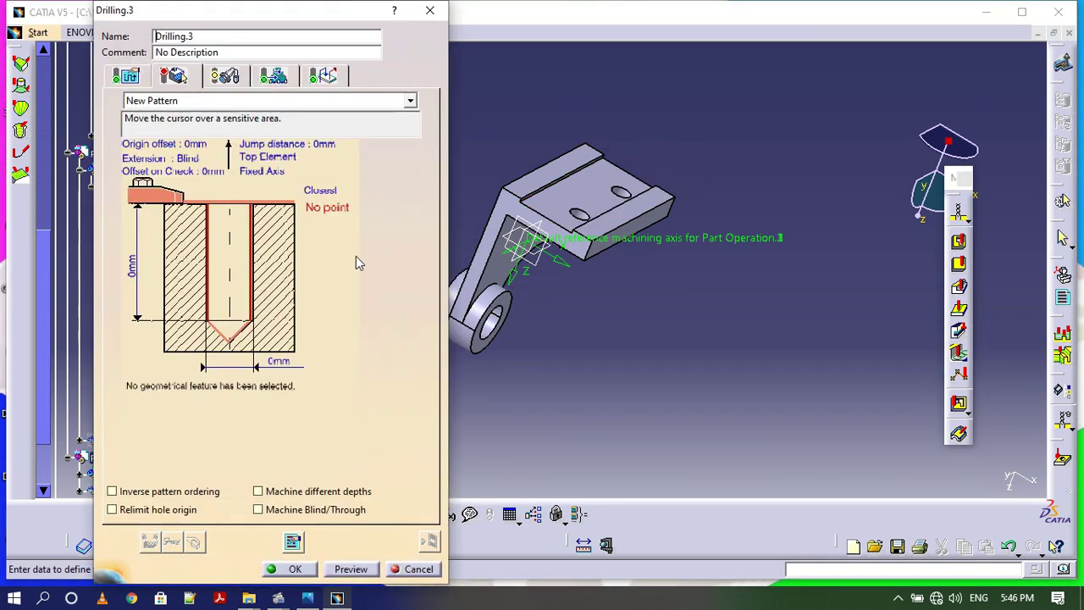
click(337, 200)
middle_drag(339, 200, 562, 179)
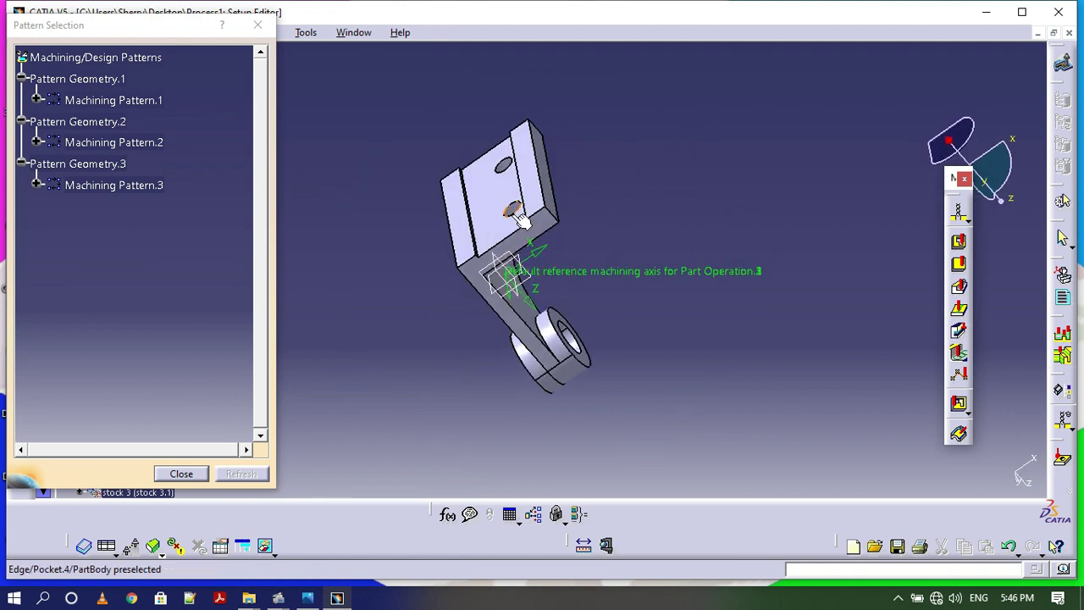
double_click(356, 248)
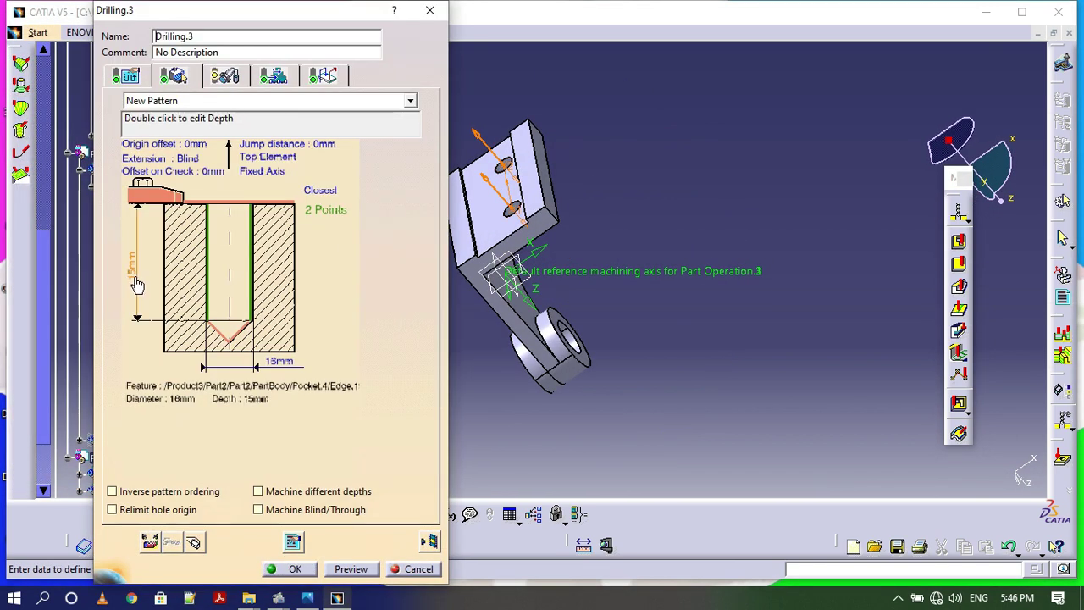
double_click(133, 266)
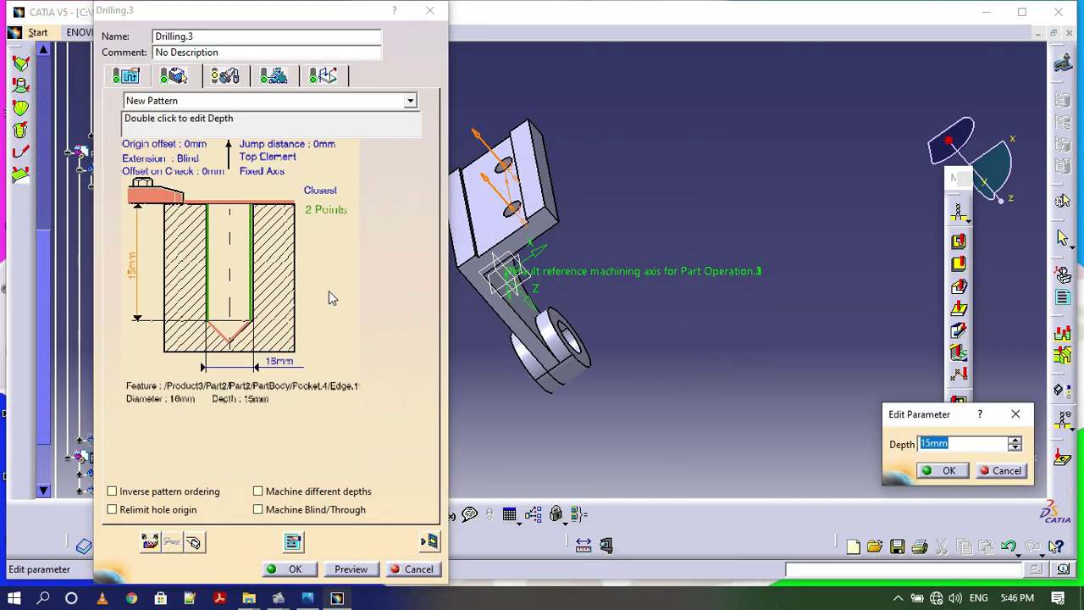
click(942, 472)
- Assign a new T5 drill to Drilling.3 with a nominal diameter of 16 mm and a body diameter of 20 mm
click(285, 83)
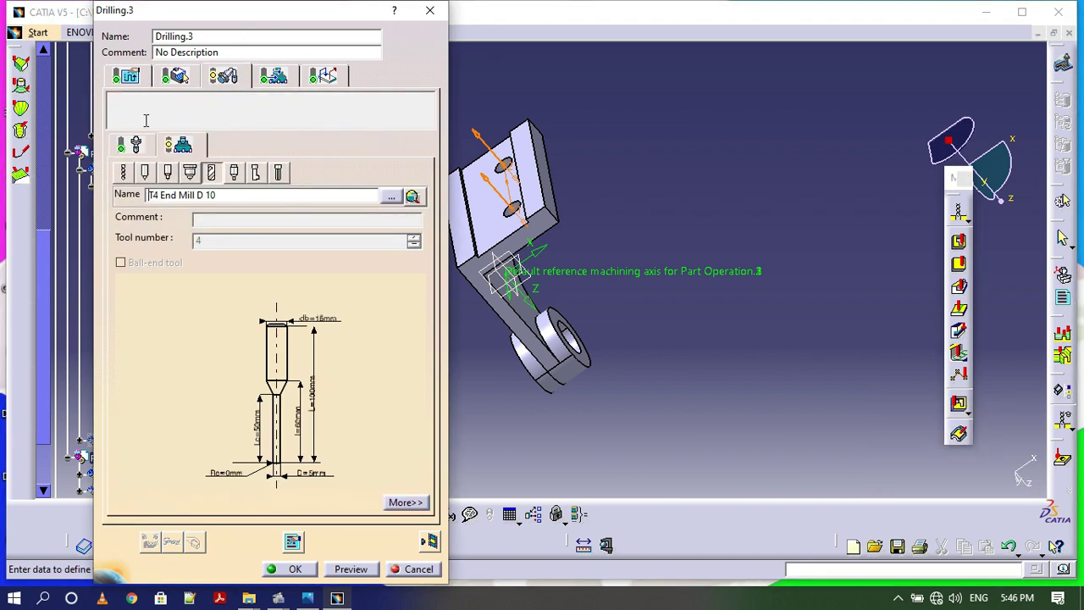
click(123, 173)
double_click(315, 468)
text(1)
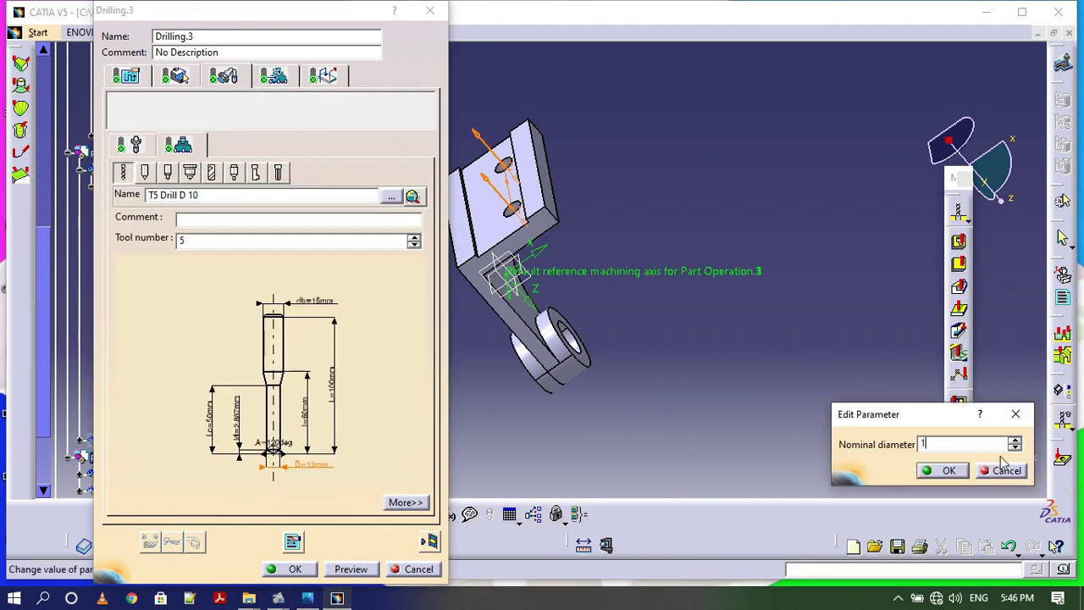
text(5)
click(942, 470)
double_click(315, 296)
text(20)
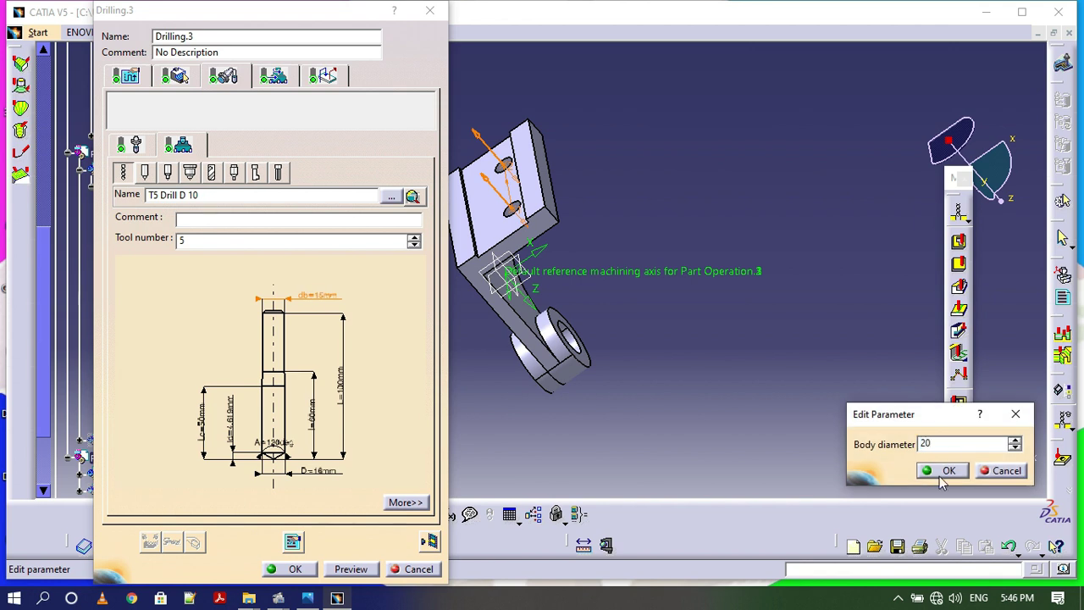
click(943, 474)
- Replay the Drilling.3 tool path as a video simulation, inspect the holes, and close the replay
click(430, 542)
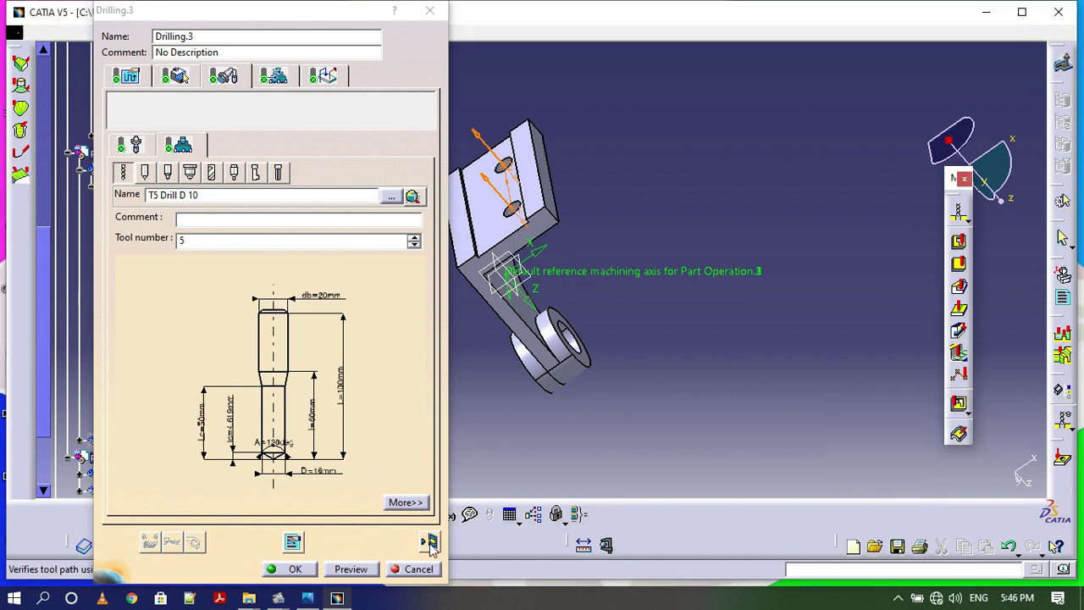
click(243, 183)
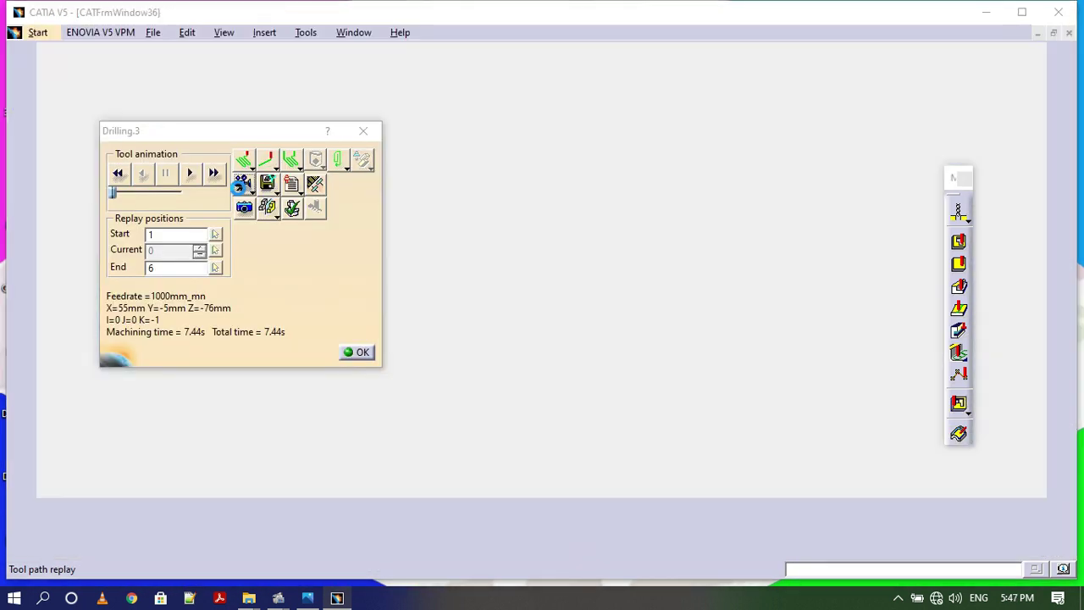
click(190, 173)
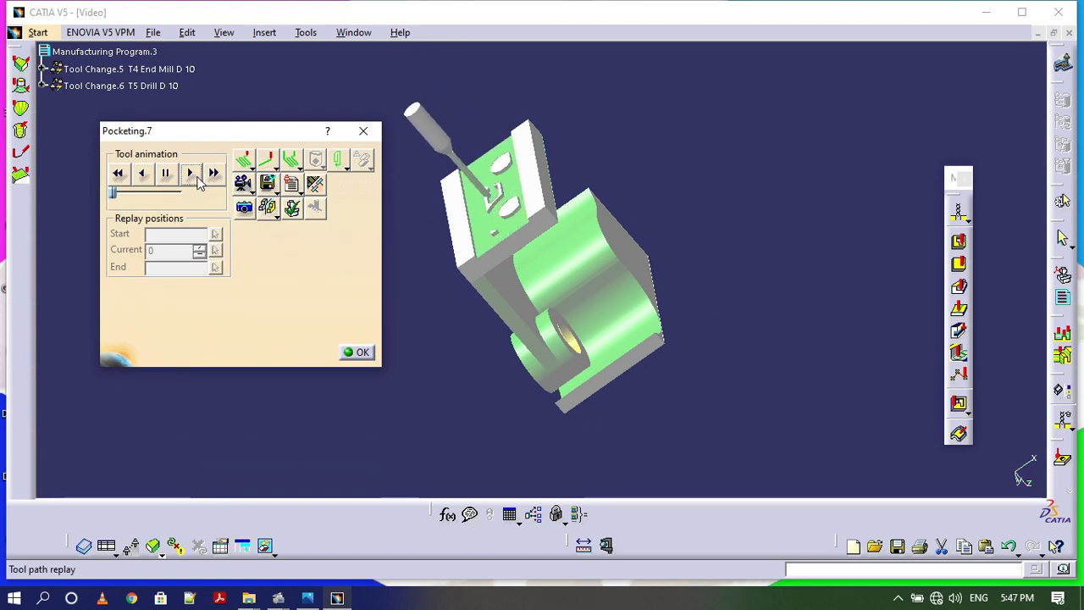
middle_drag(350, 111, 337, 297)
click(348, 351)
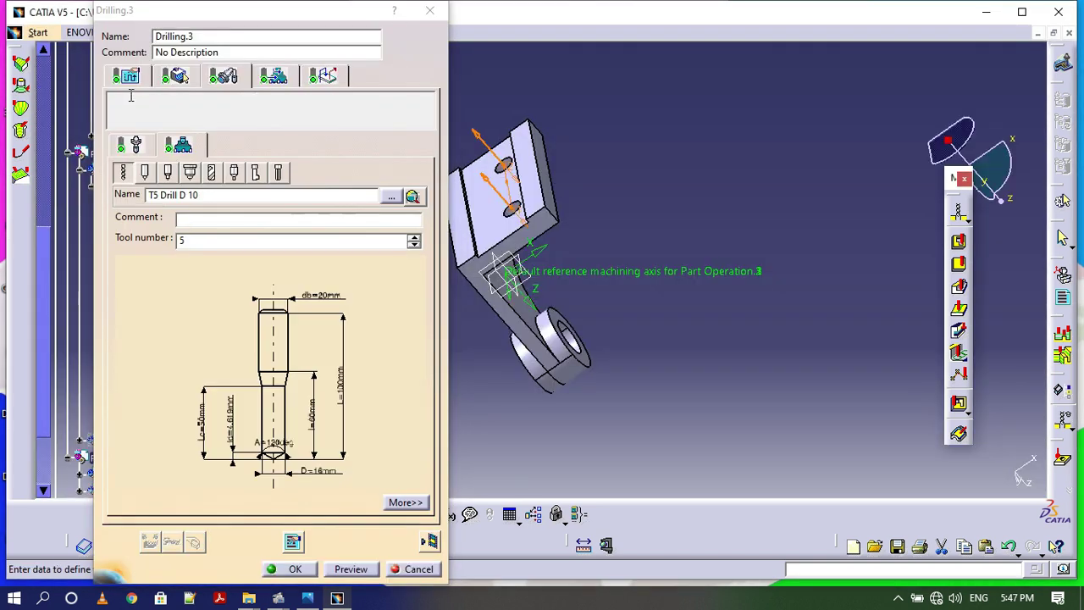
- Set Drilling.3's origin offset and jump distance to -1 mm each
click(126, 77)
click(174, 77)
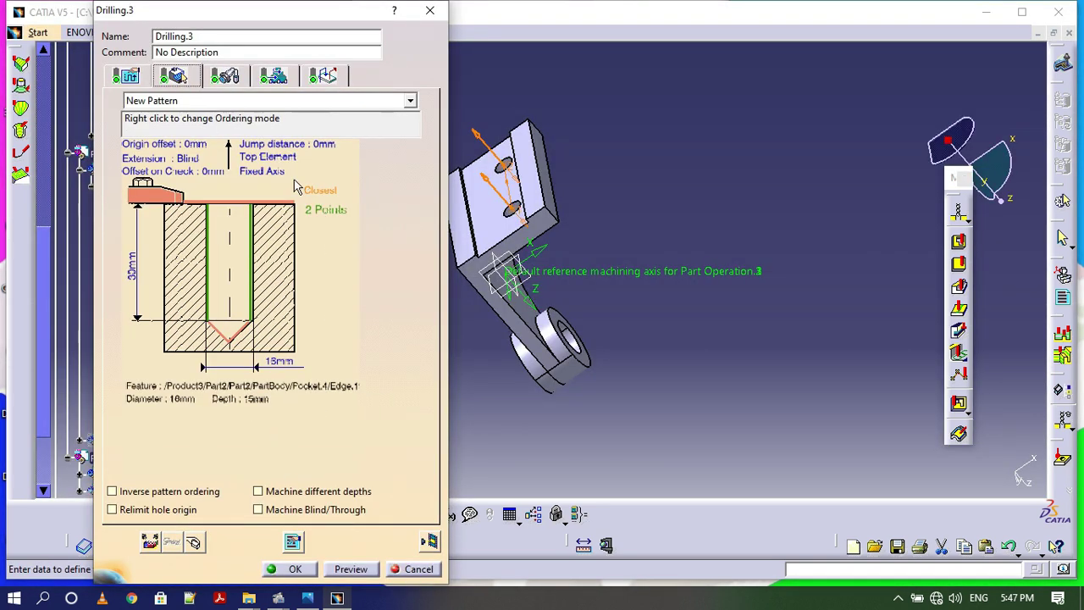
double_click(193, 146)
text(-1)
click(942, 475)
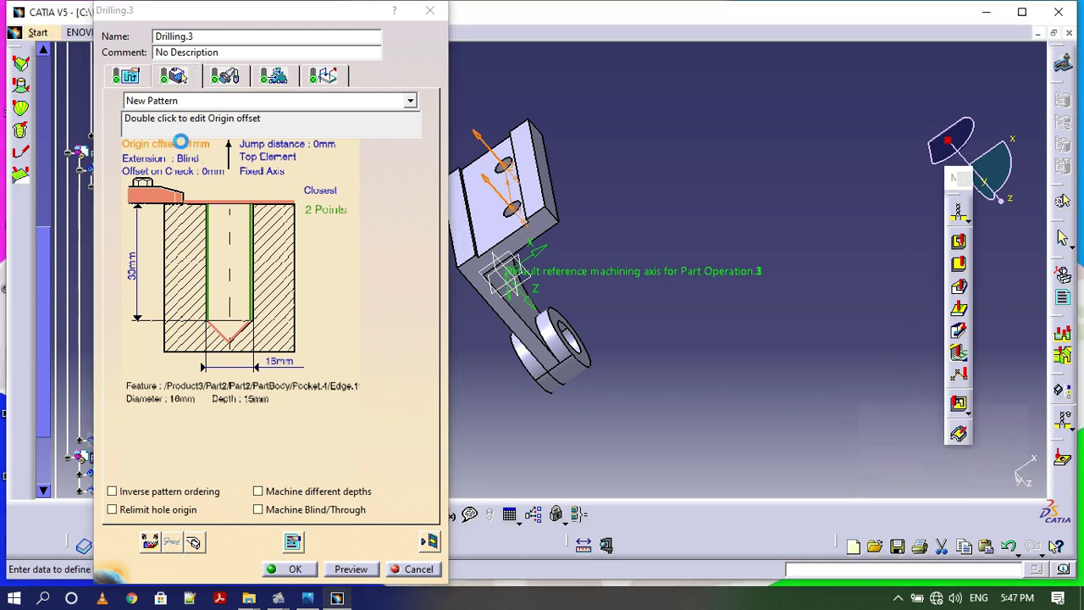
double_click(296, 145)
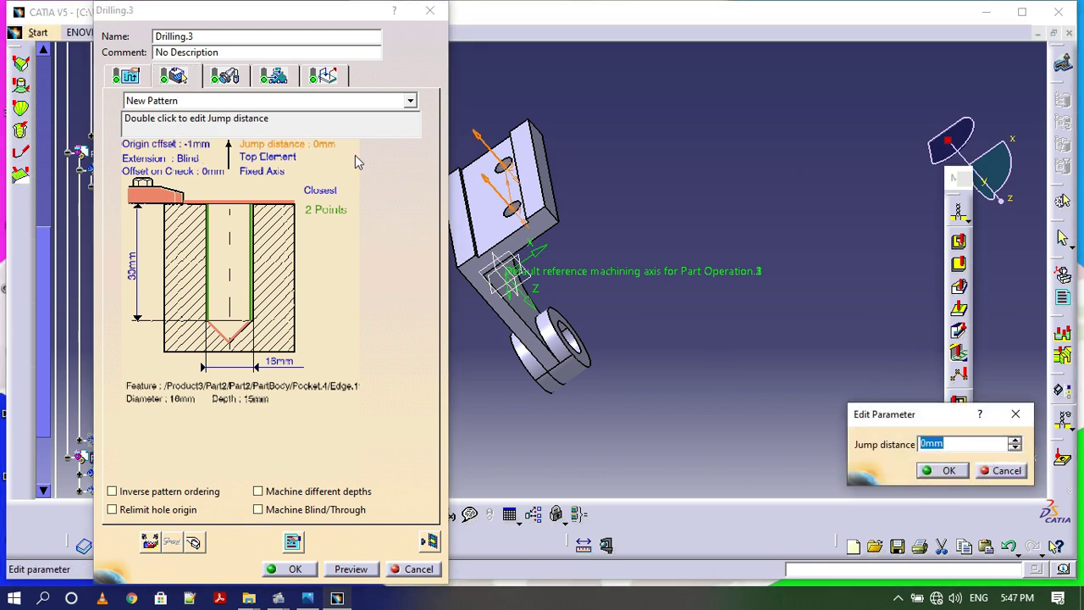
click(946, 471)
- Run the Drilling.3 video simulation with the new offset and jump distance, examine the drilled holes, and close it
click(429, 539)
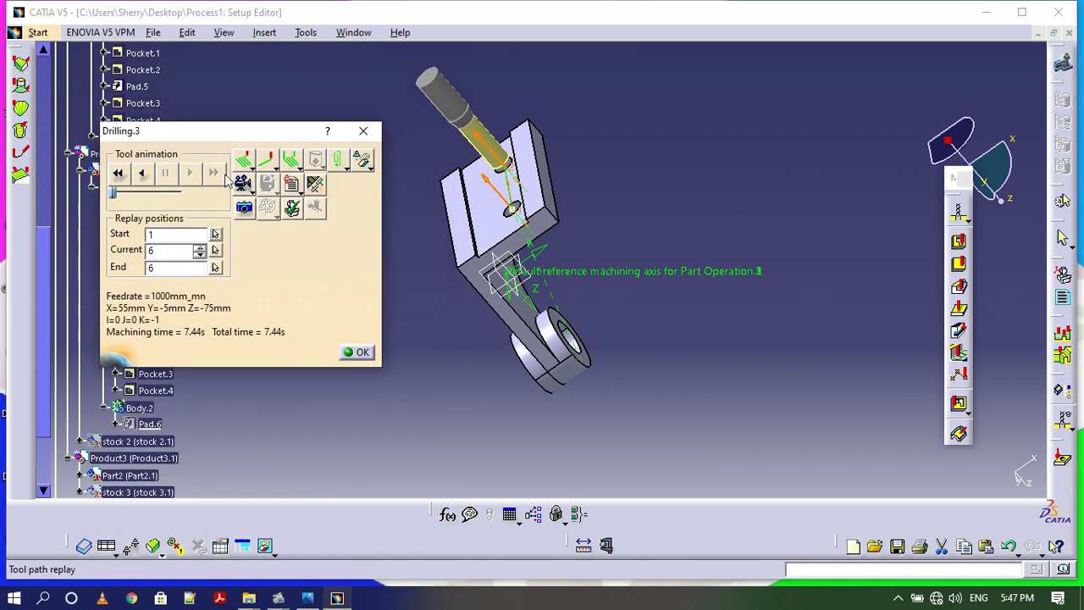
click(242, 181)
click(189, 173)
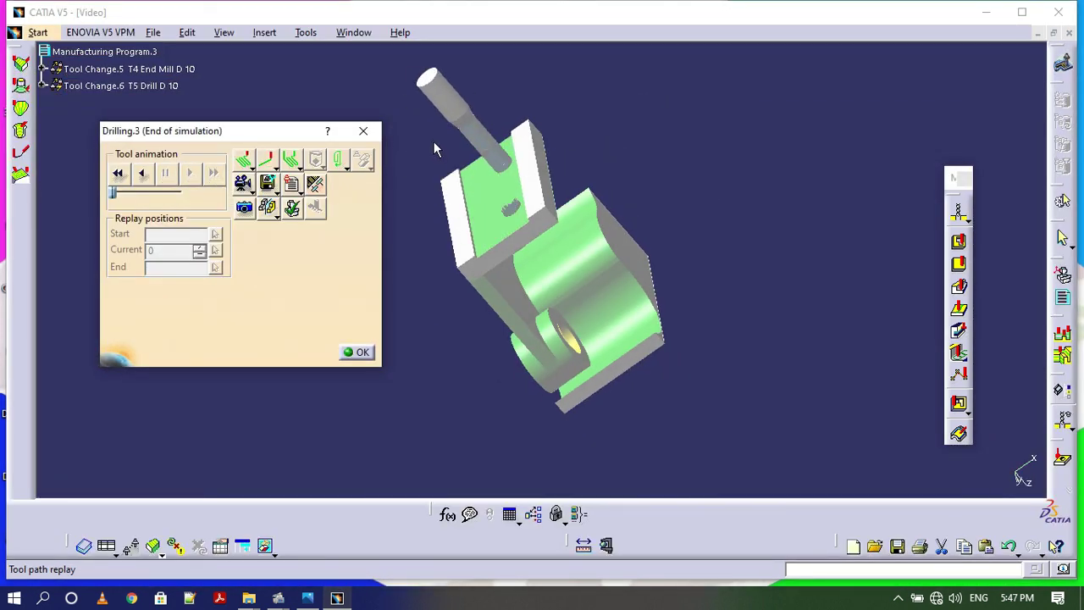
middle_drag(433, 149, 398, 339)
click(359, 352)
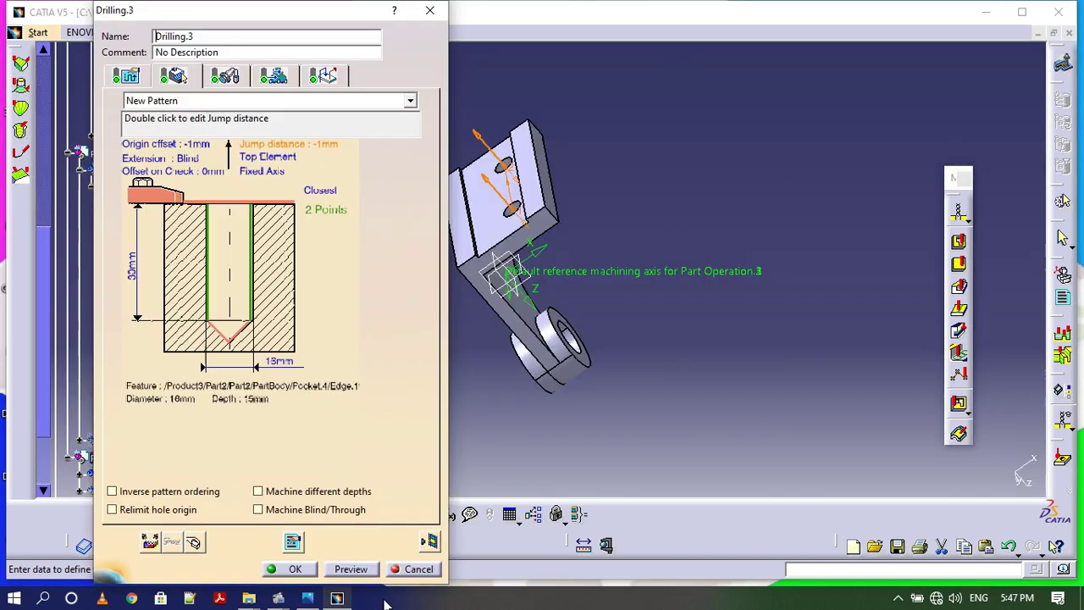
- Run the preview check on Drilling.3 and accept the operation
click(350, 570)
click(624, 329)
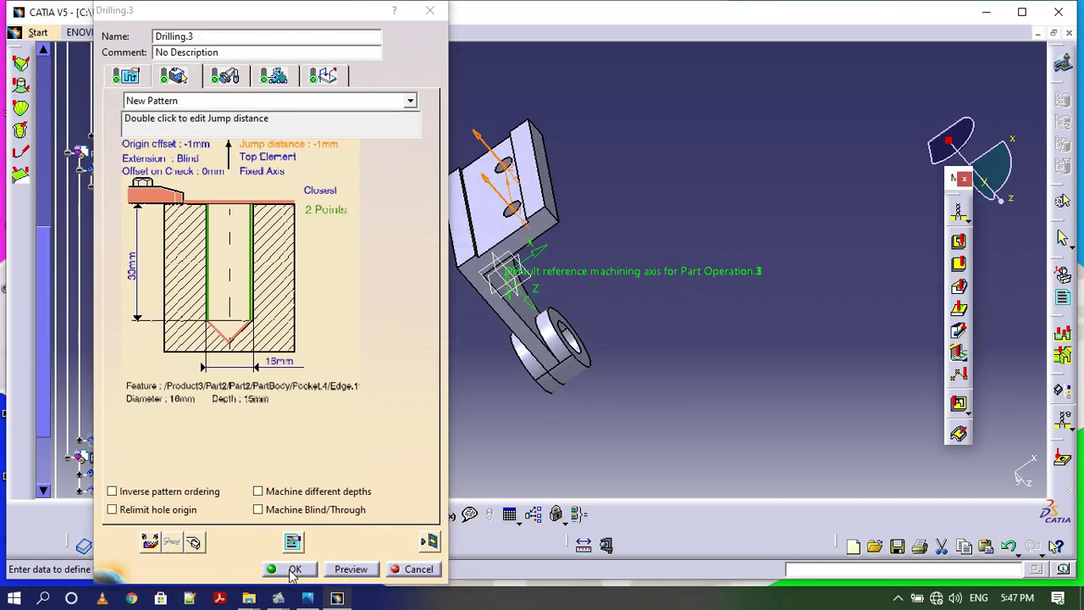
click(292, 570)
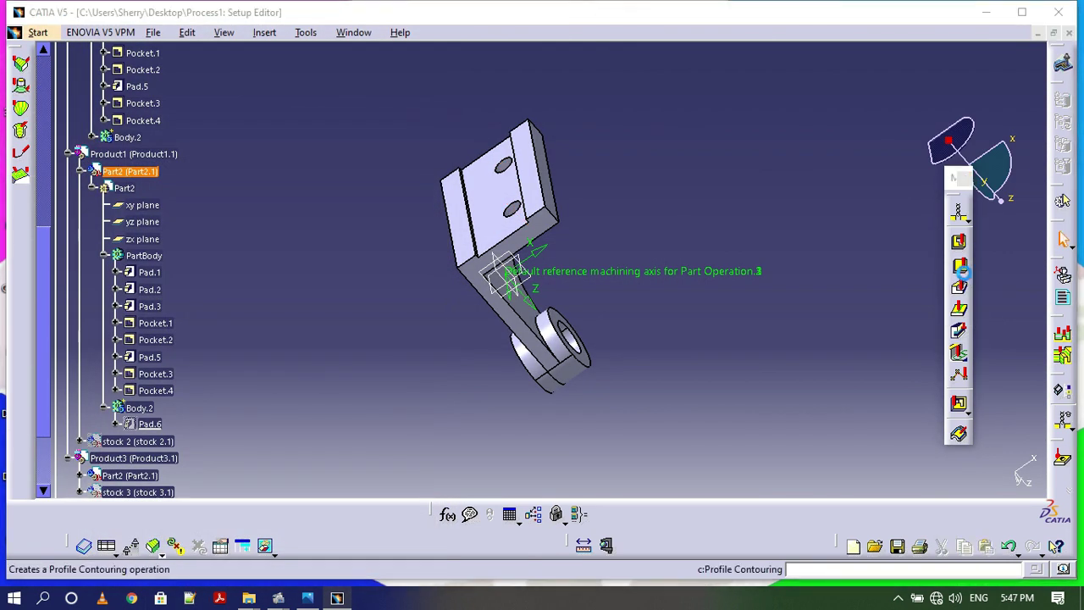
- Create a Facing operation with the base's recessed face as its bottom
click(960, 266)
click(250, 215)
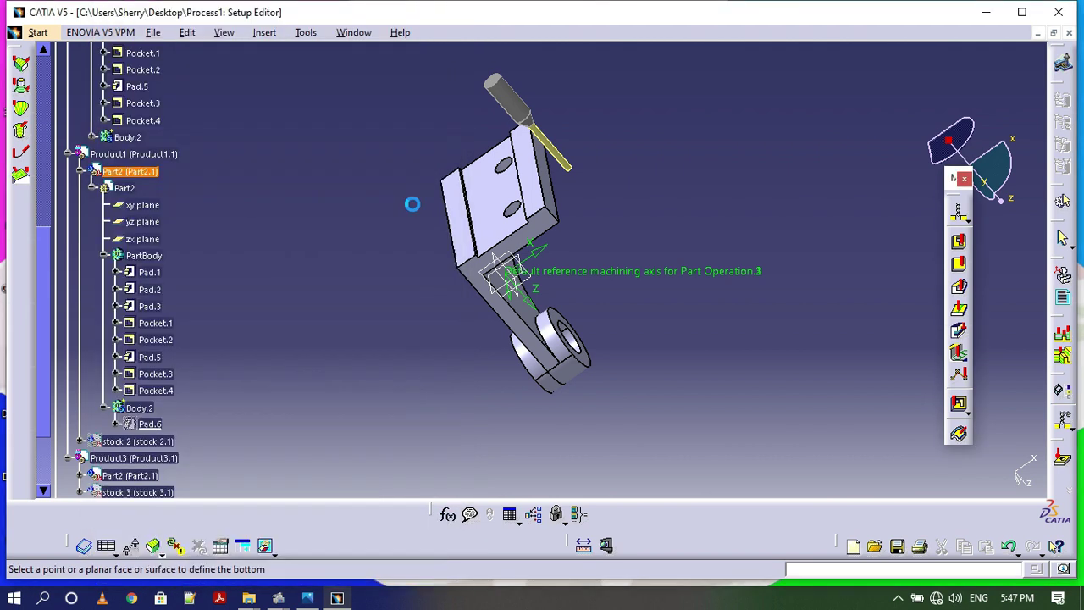
click(496, 201)
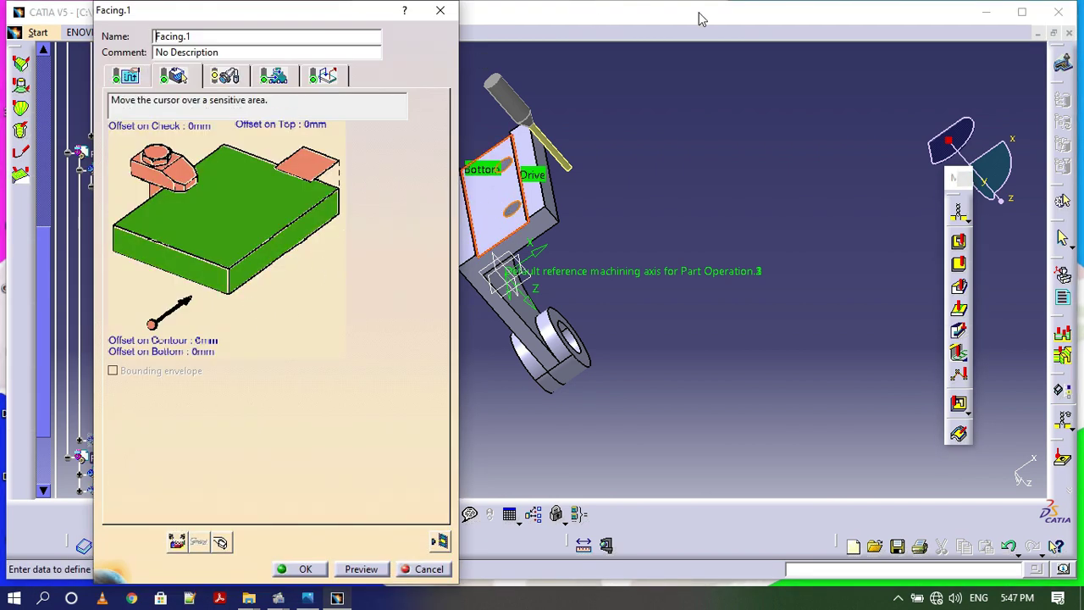
- Replay the Facing.1 tool path and play its video simulation
click(439, 545)
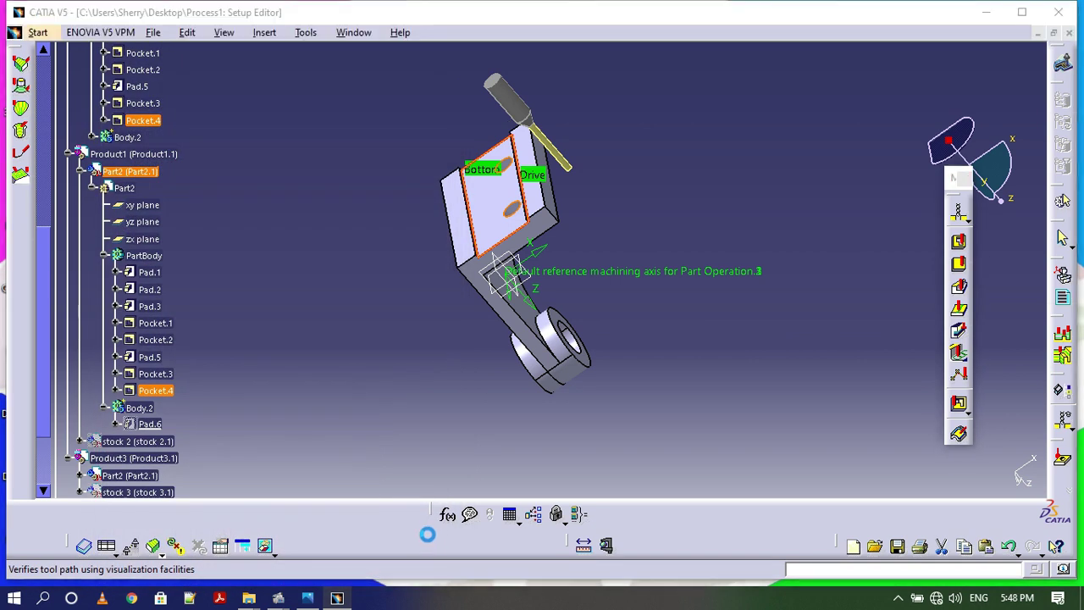
click(243, 183)
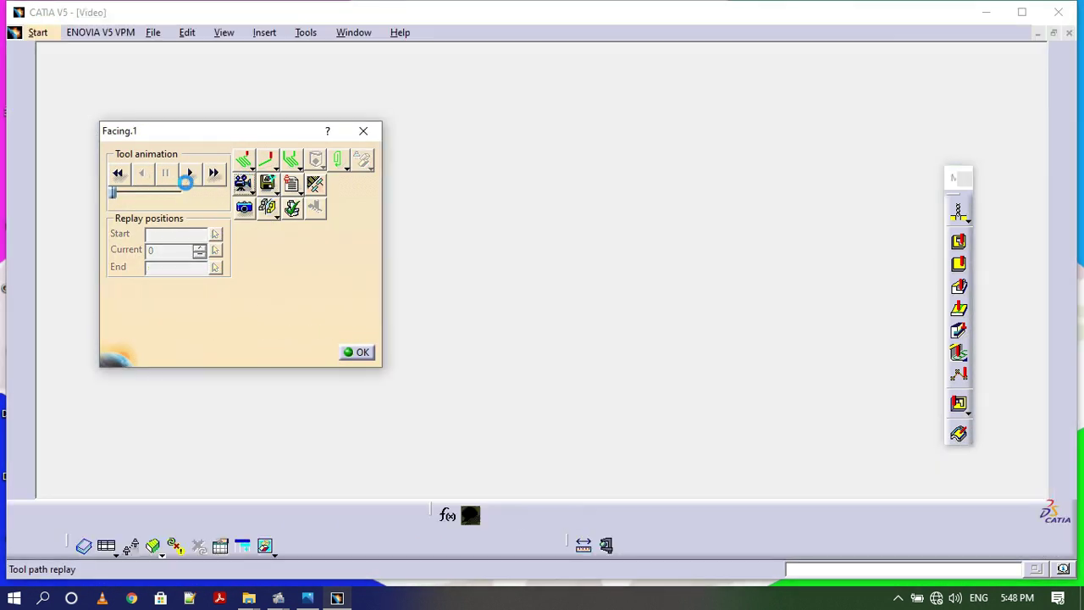
click(190, 173)
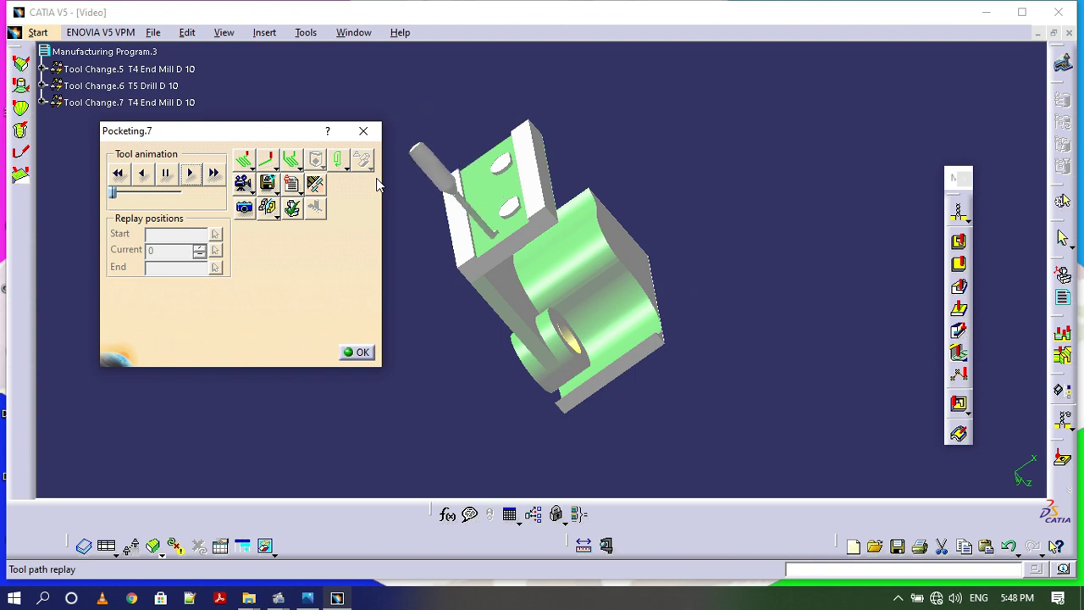